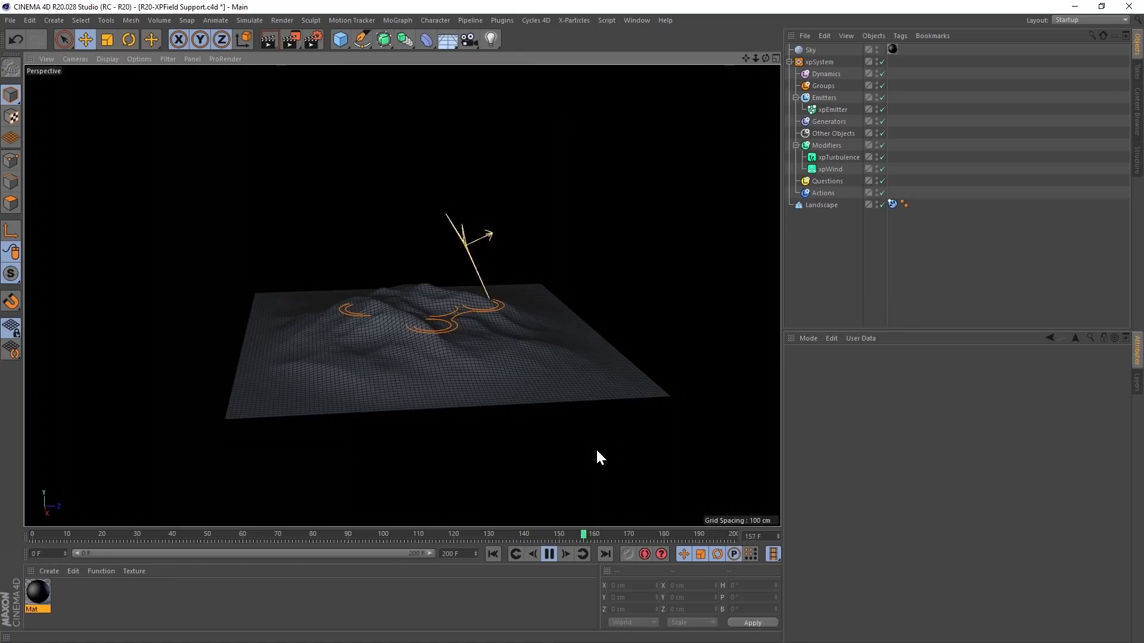
- Play back the particle simulation over the landscape and return to the first frame
{"action": "left_click", "coordinate": [548, 553]}
{"action": "left_click", "coordinate": [510, 551]}
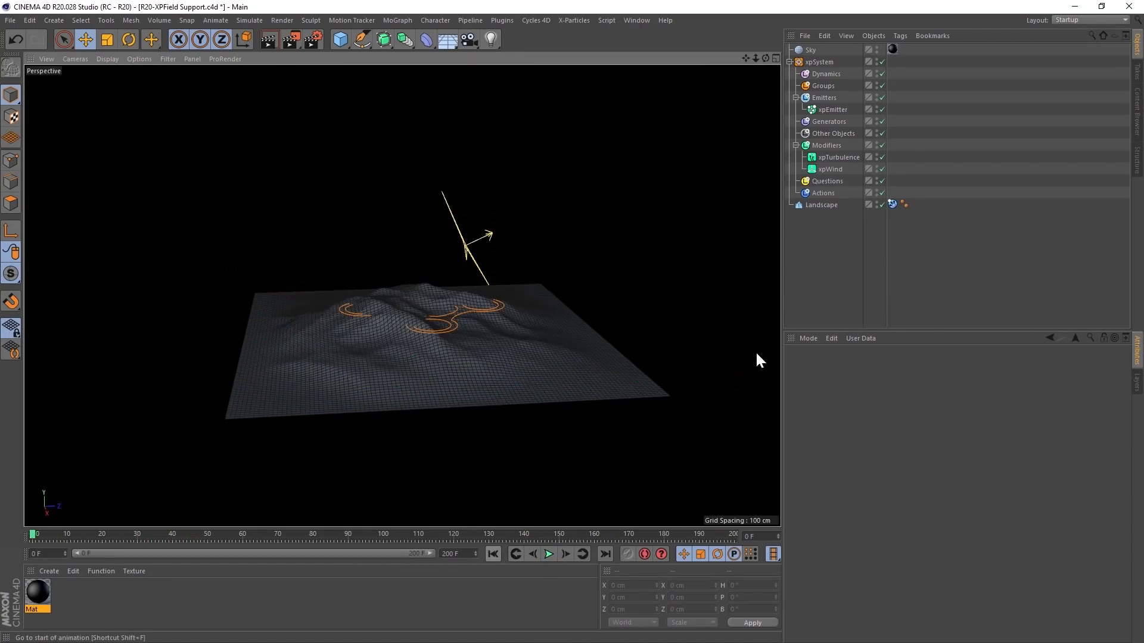
{"action": "left_click_drag", "start_coordinate": [436, 354], "coordinate": [433, 341], "text": "alt"}
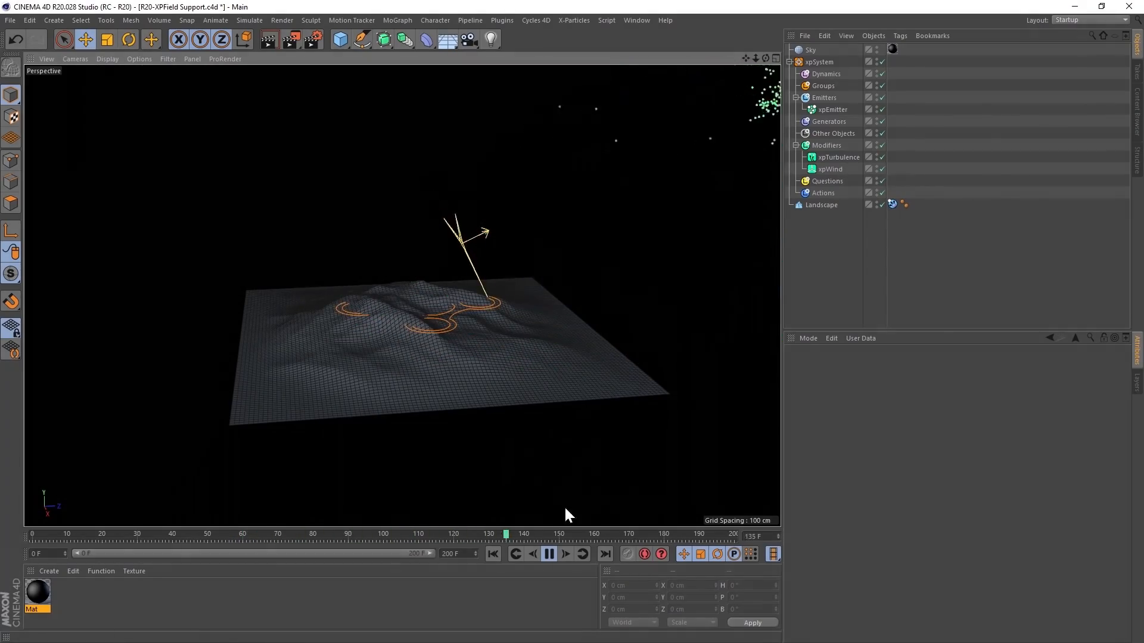
{"action": "left_click", "coordinate": [548, 554]}
{"action": "left_click", "coordinate": [493, 555]}
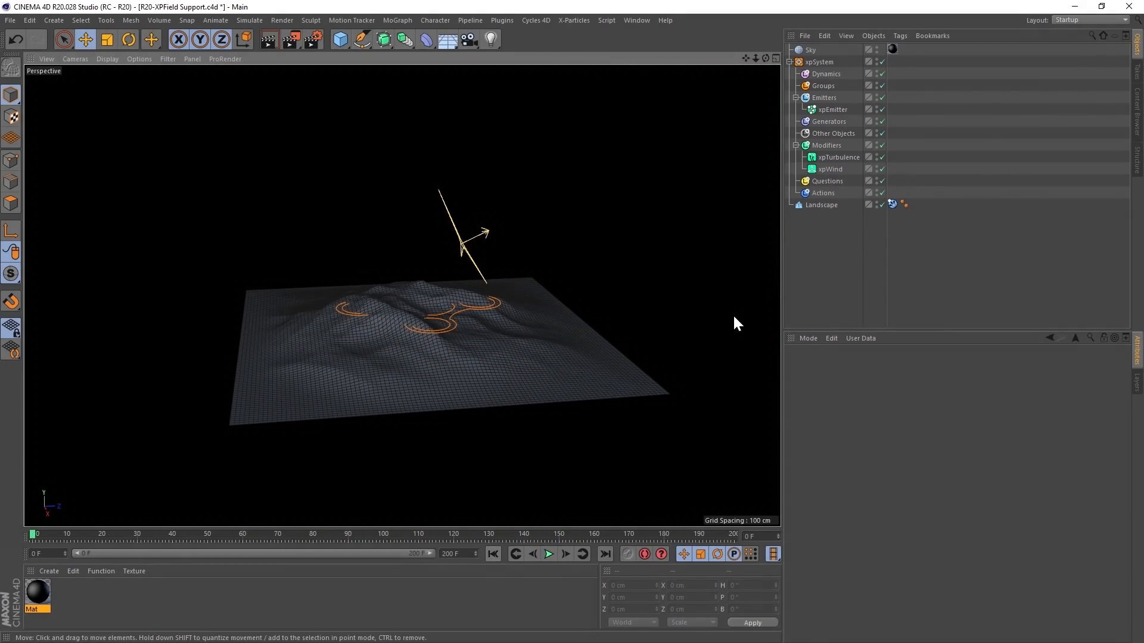
- Add a Random Field object to the scene
{"action": "left_click", "coordinate": [55, 20]}
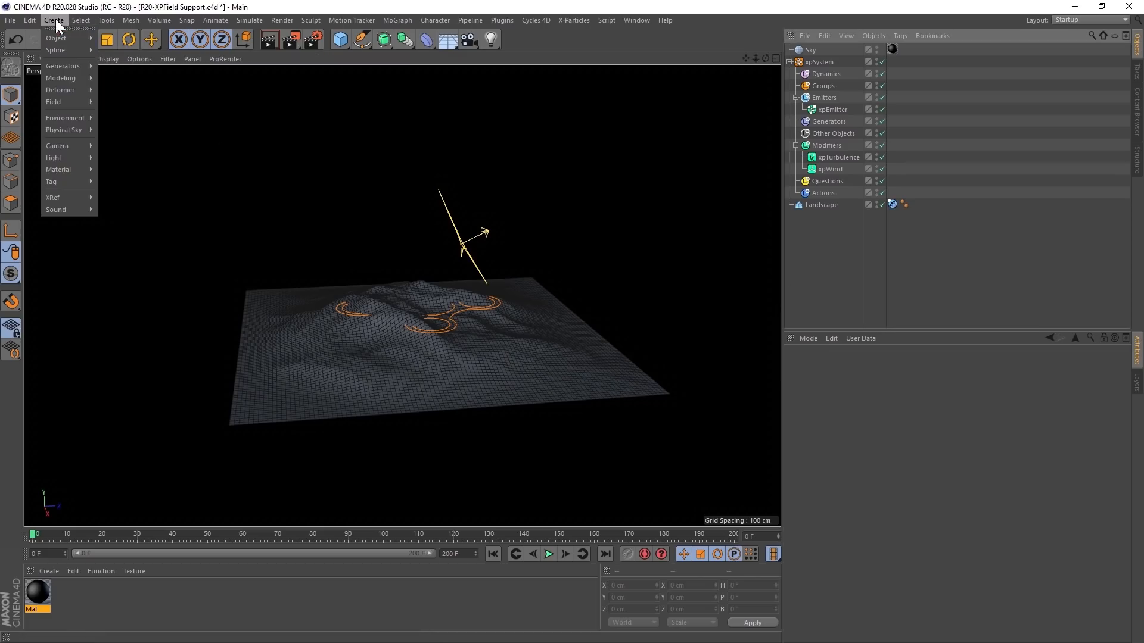
{"action": "mouse_move", "coordinate": [68, 102]}
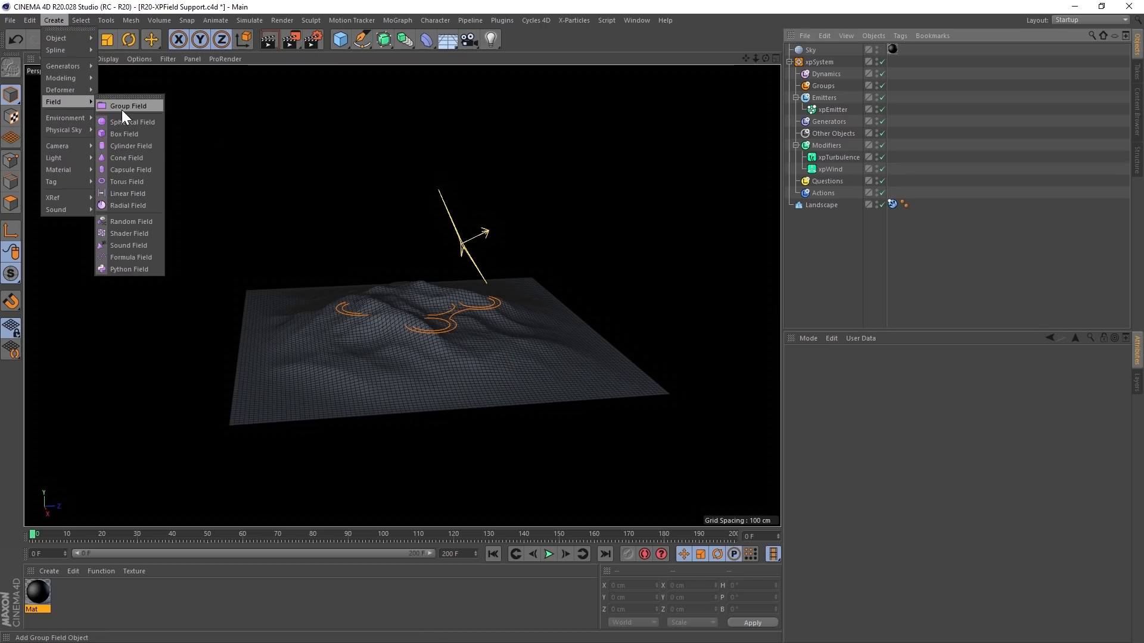
{"action": "left_click", "coordinate": [132, 222]}
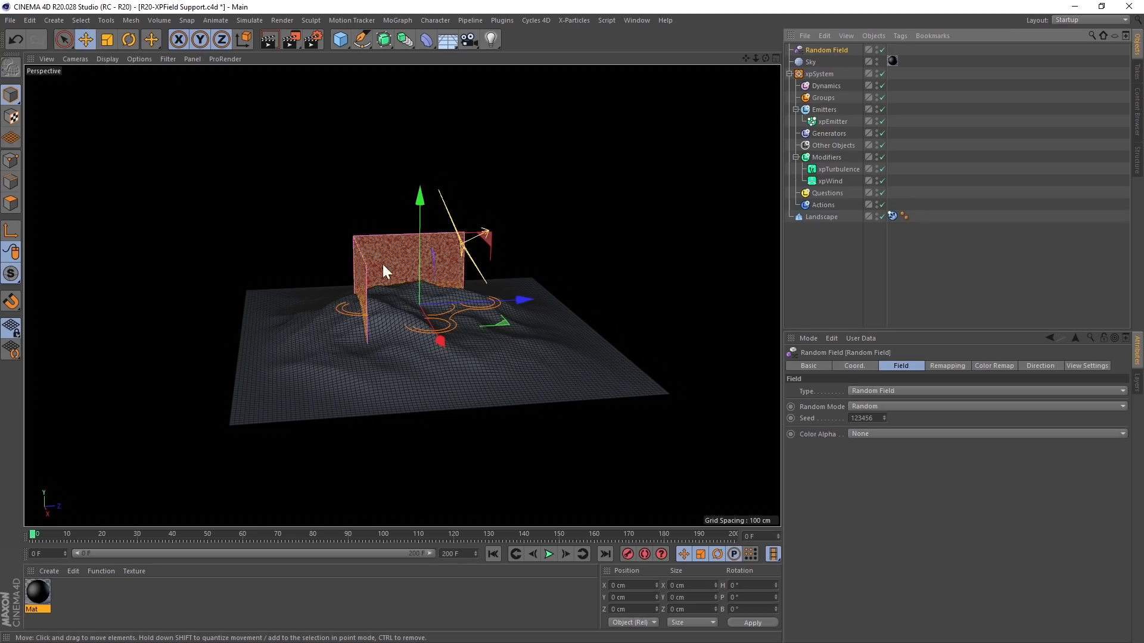
- Set the Random Field's random mode to Noise and its noise scale to 600%
{"action": "left_click_drag", "start_coordinate": [391, 260], "coordinate": [363, 268], "text": "alt"}
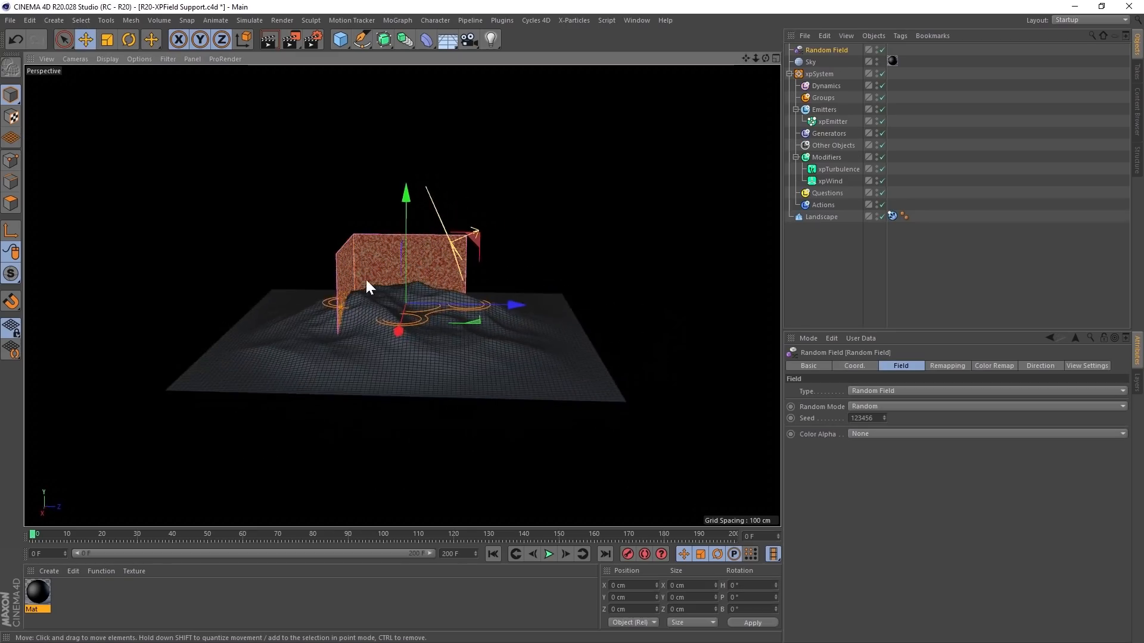
{"action": "left_click", "coordinate": [867, 408]}
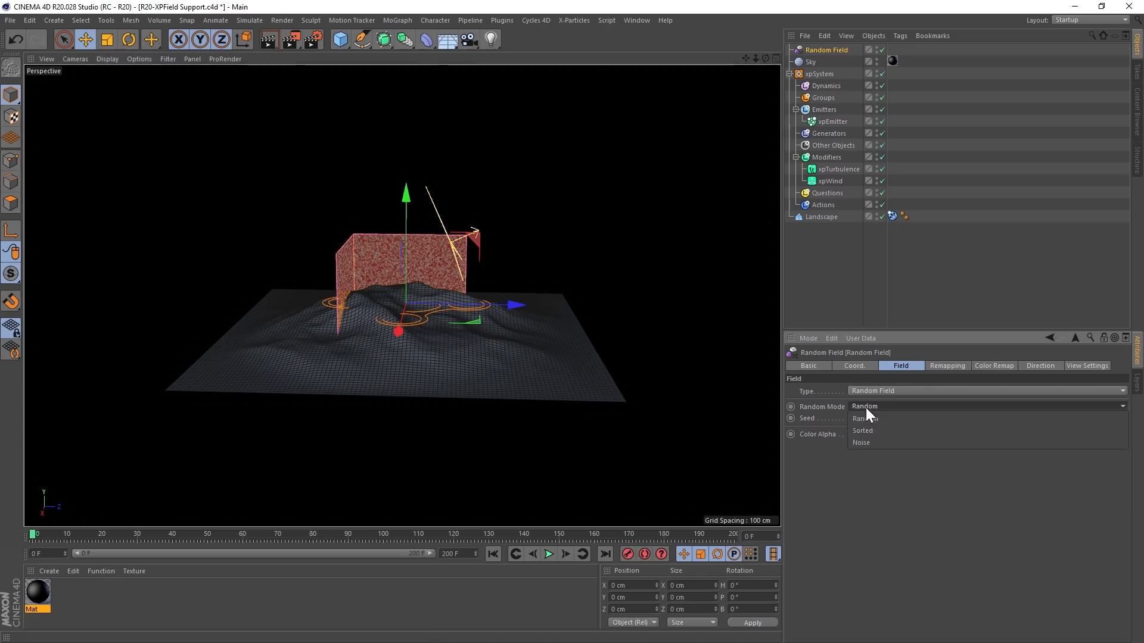
{"action": "left_click", "coordinate": [874, 442]}
{"action": "left_click_drag", "start_coordinate": [872, 453], "coordinate": [794, 454]}
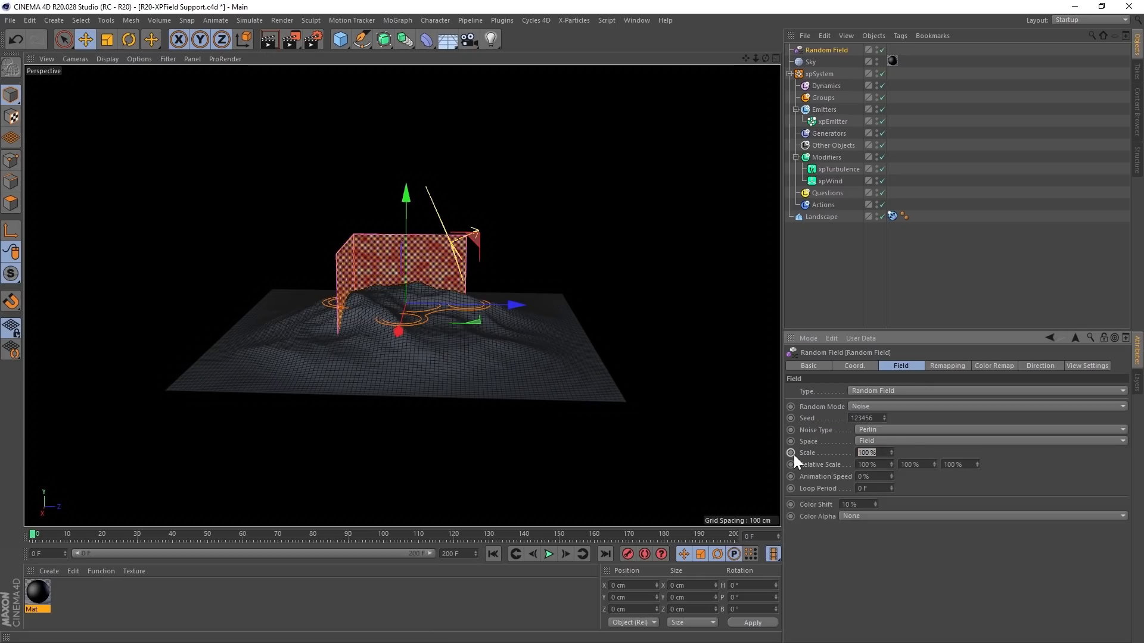
{"action": "type", "text": "600"}
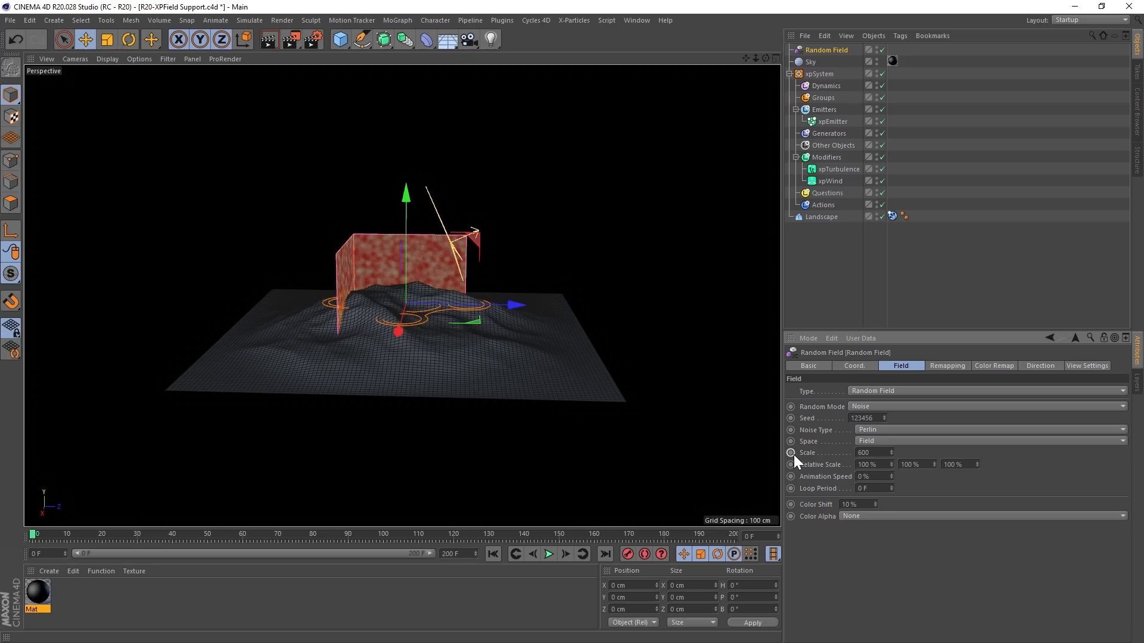
{"action": "key", "text": "Return"}
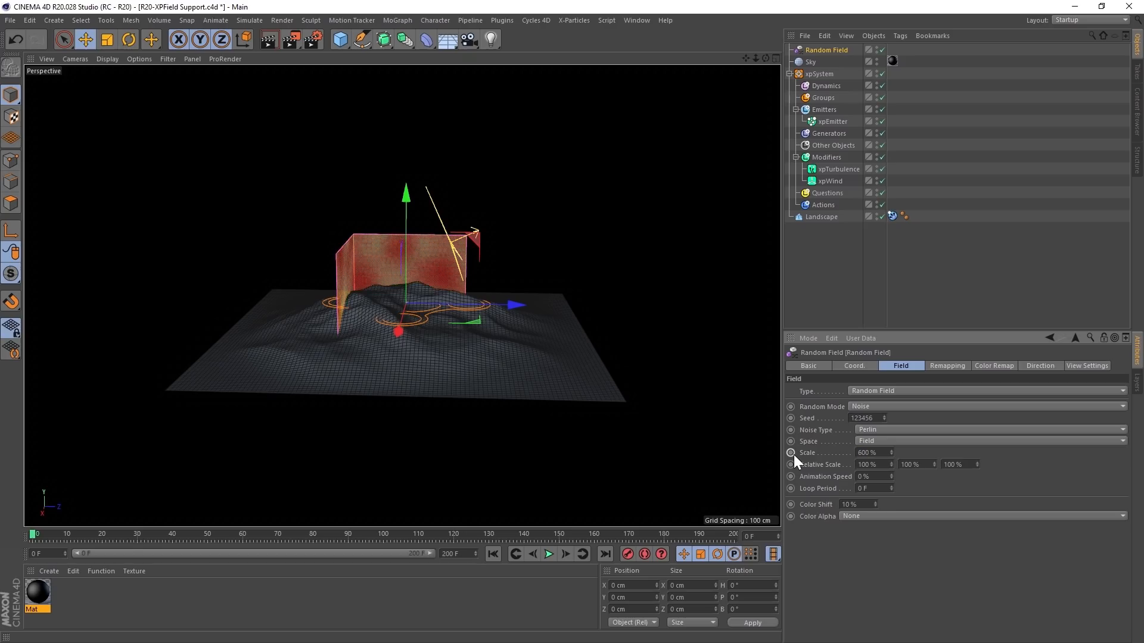
- Set the Random Field's remapping contour mode to Curve and shape the spline into a steep S-curve for high-contrast noise
{"action": "left_click", "coordinate": [945, 367]}
{"action": "left_click", "coordinate": [876, 538]}
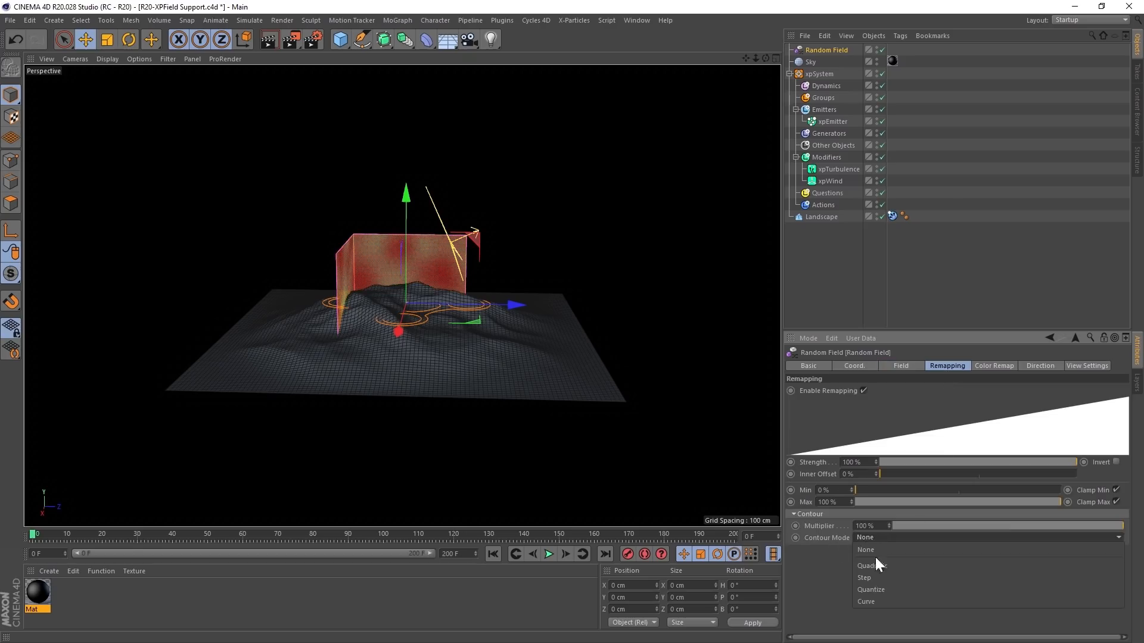
{"action": "left_click", "coordinate": [869, 601]}
{"action": "left_click_drag", "start_coordinate": [892, 630], "coordinate": [988, 641]}
{"action": "left_click_drag", "start_coordinate": [1104, 554], "coordinate": [1022, 547]}
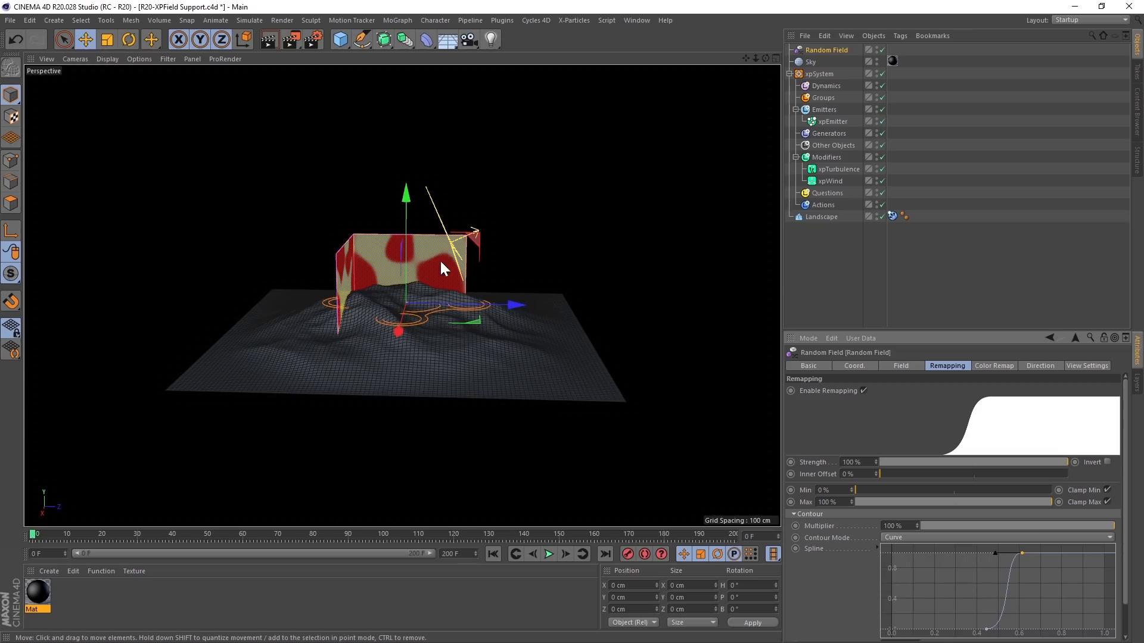
- Move the Random Field below the Landscape in the object hierarchy
{"action": "left_click_drag", "start_coordinate": [488, 347], "coordinate": [514, 352], "text": "alt"}
{"action": "left_click_drag", "start_coordinate": [829, 50], "coordinate": [823, 76]}
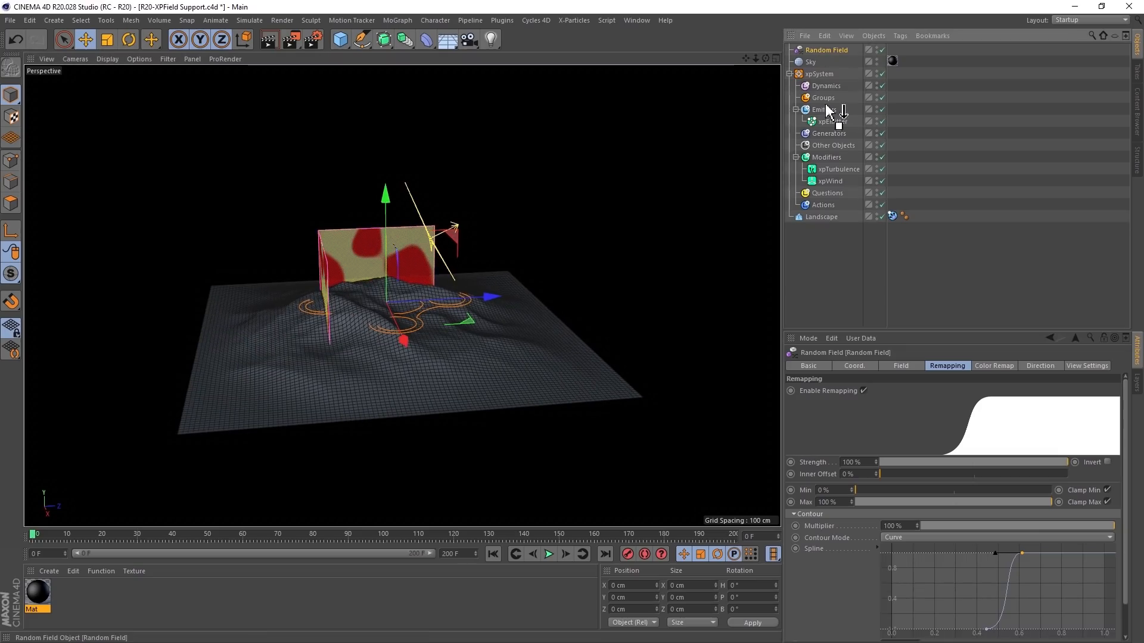
{"action": "left_click_drag", "start_coordinate": [825, 221], "coordinate": [825, 243]}
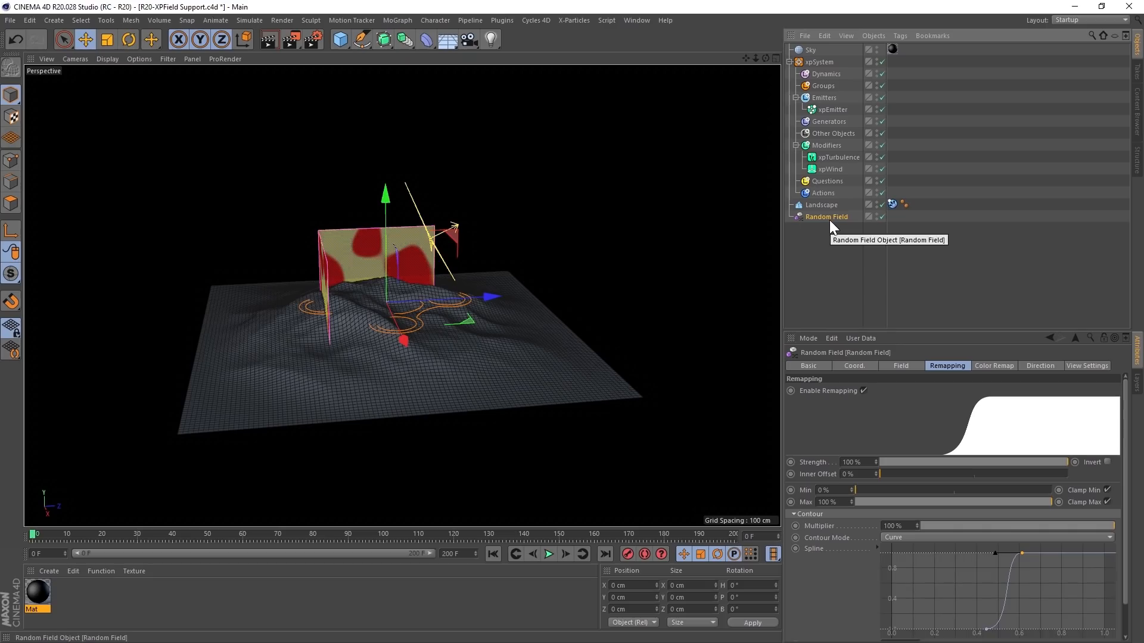
- Add the Random Field to the falloff of both the xpTurbulence and xpWind modifiers
{"action": "left_click", "coordinate": [835, 159]}
{"action": "left_click", "coordinate": [832, 171], "text": "ctrl"}
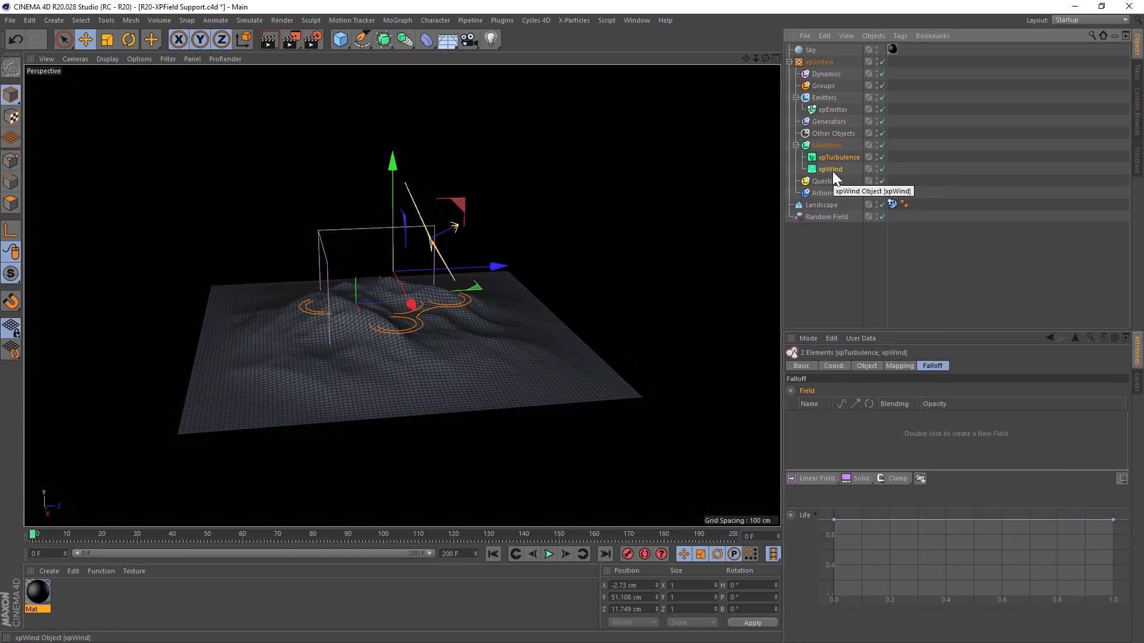
{"action": "left_click_drag", "start_coordinate": [820, 216], "coordinate": [840, 439]}
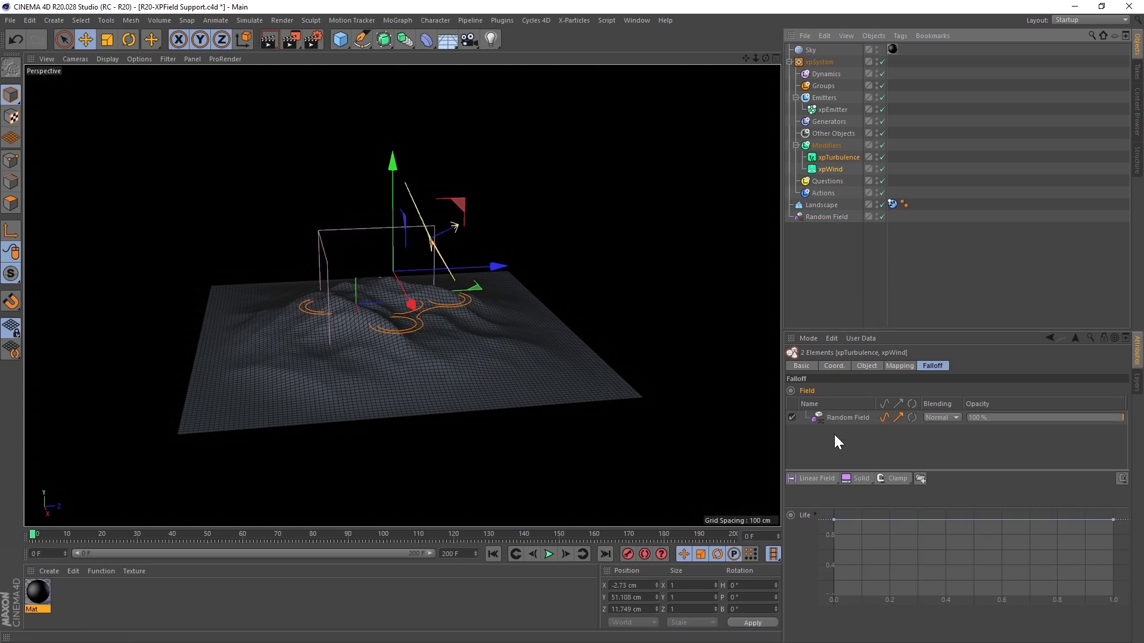
- Play the simulation to examine how the Random Field limits the wind and turbulence, then stop it and return to the first frame
{"action": "left_click", "coordinate": [548, 554]}
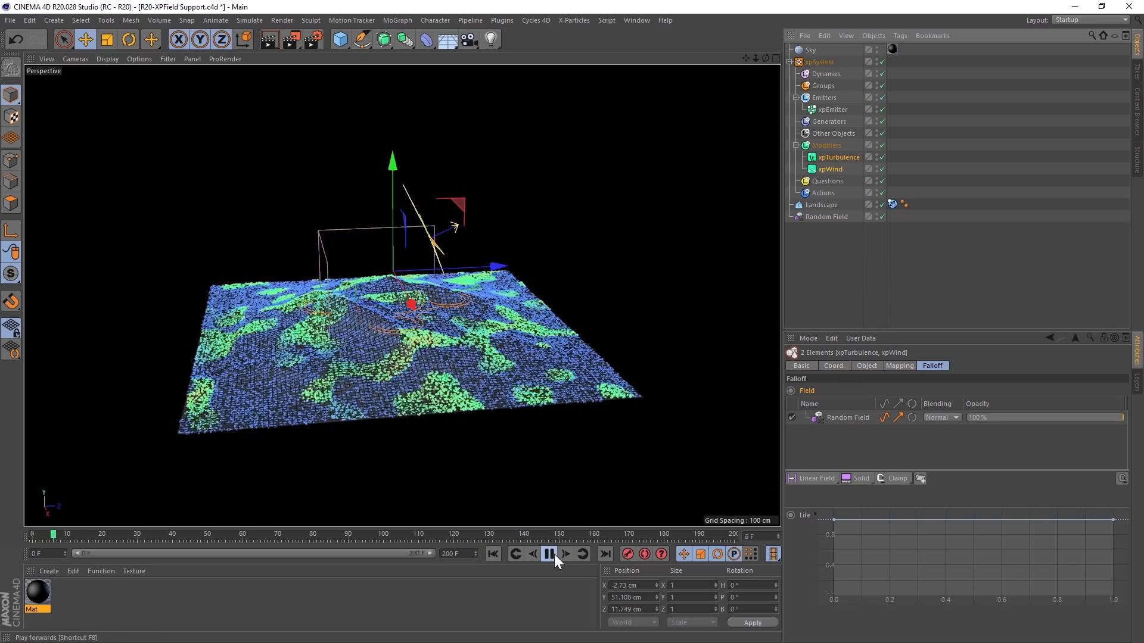
{"action": "left_click_drag", "start_coordinate": [359, 344], "coordinate": [468, 518], "text": "alt"}
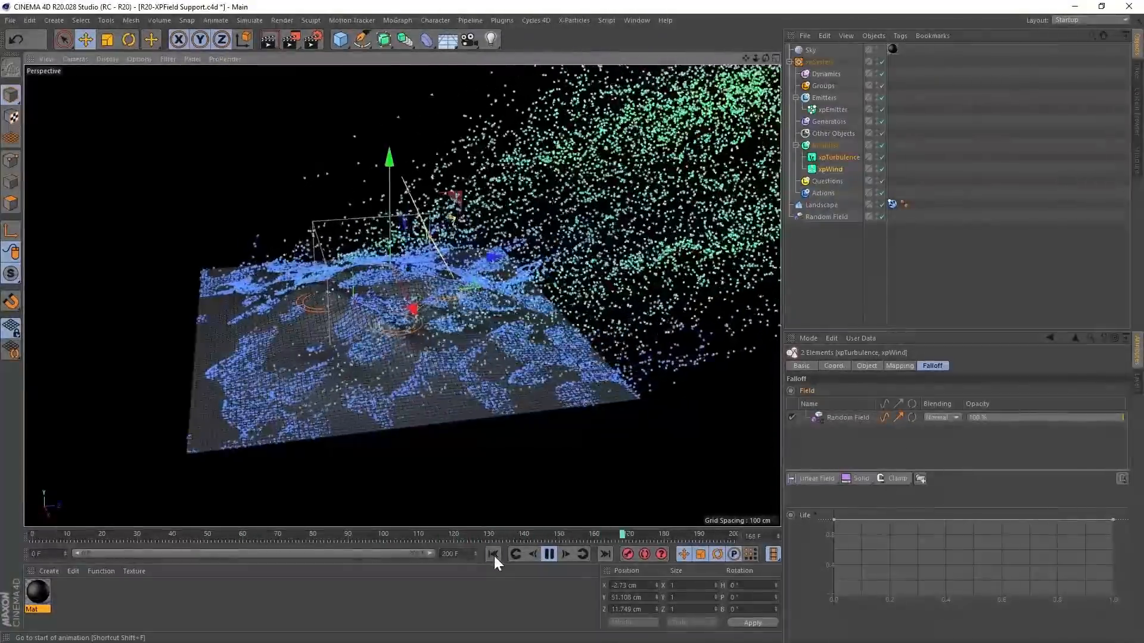
{"action": "left_click", "coordinate": [495, 556]}
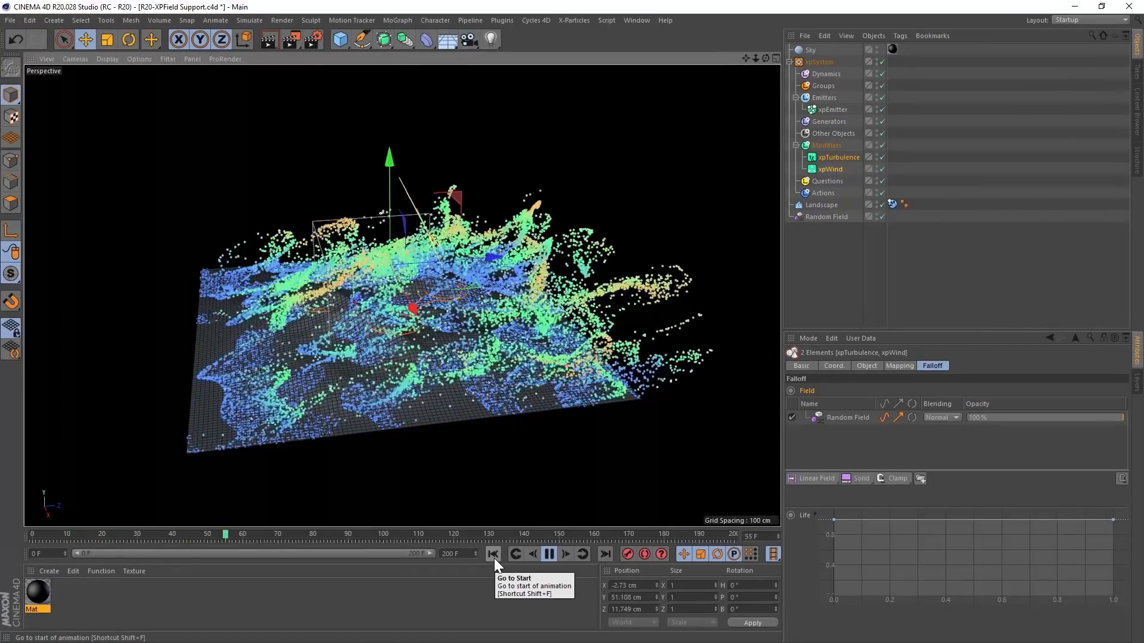
{"action": "left_click", "coordinate": [549, 554]}
{"action": "left_click", "coordinate": [835, 260]}
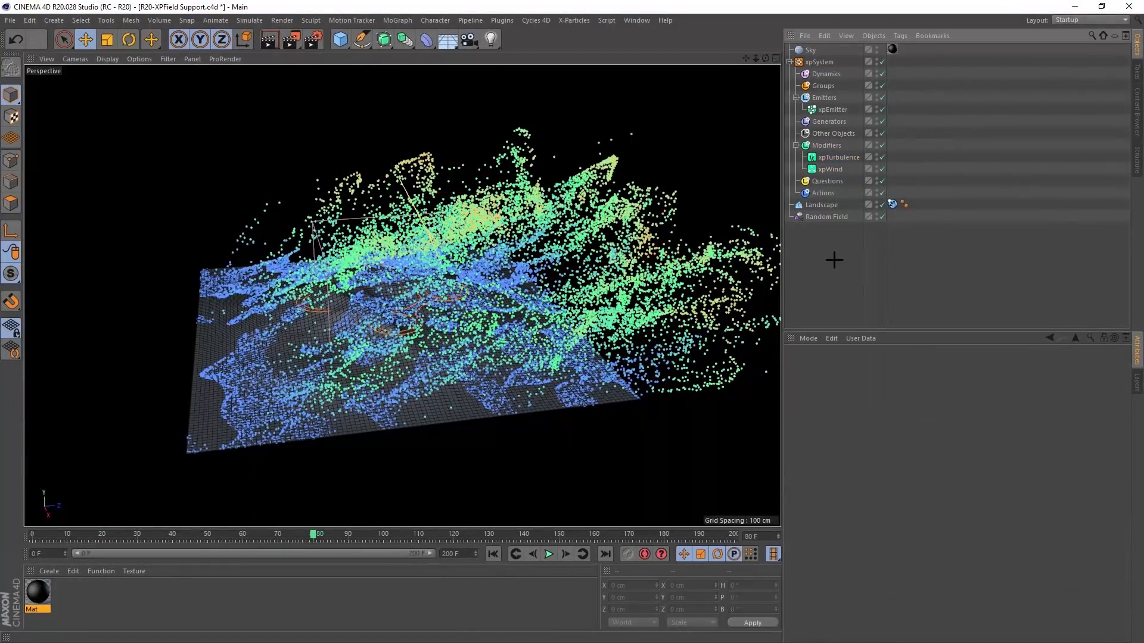
{"action": "left_click", "coordinate": [494, 554]}
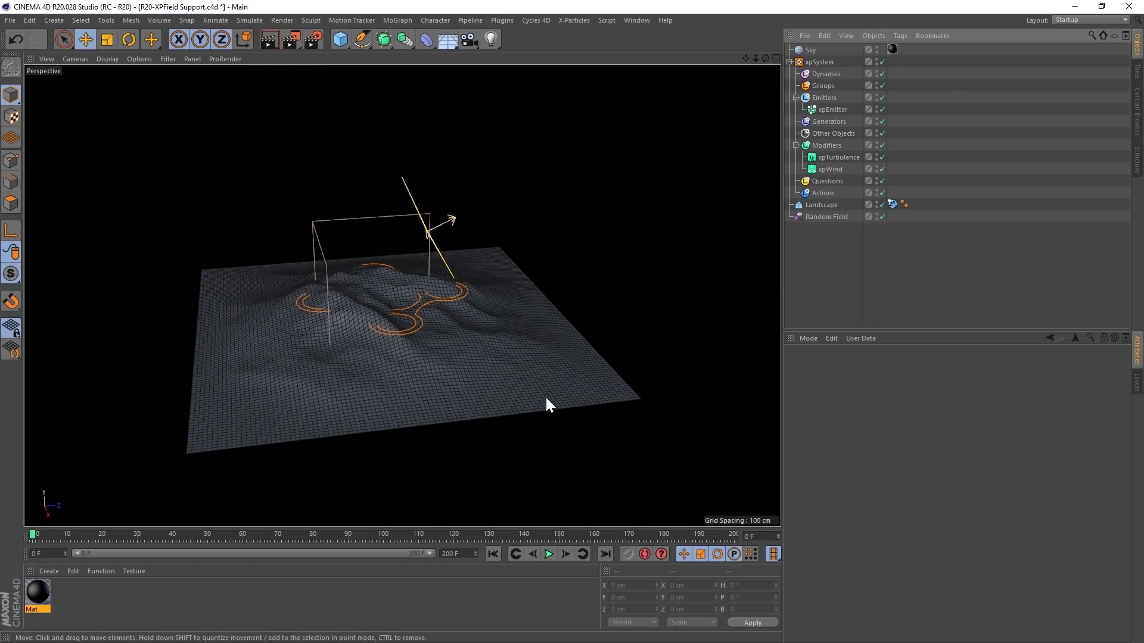
- Add a Spherical Field and move it along Z to about 397 cm, beyond the landscape's edge
{"action": "left_click", "coordinate": [57, 21]}
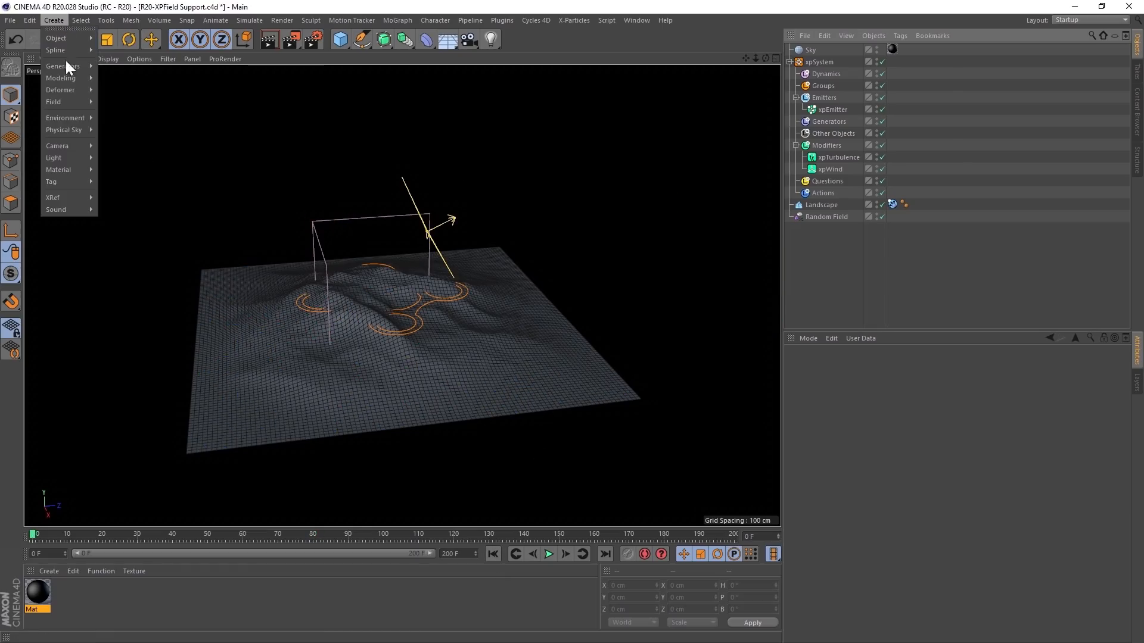
{"action": "mouse_move", "coordinate": [76, 114]}
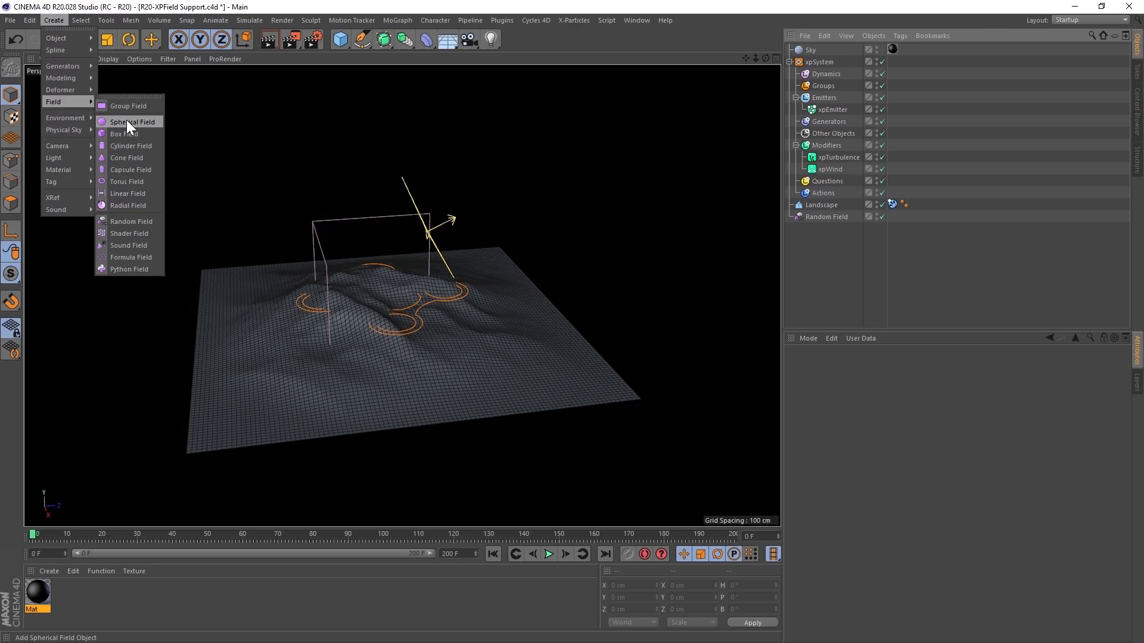
{"action": "left_click", "coordinate": [126, 129]}
{"action": "left_click_drag", "start_coordinate": [500, 338], "coordinate": [732, 305], "text": "alt"}
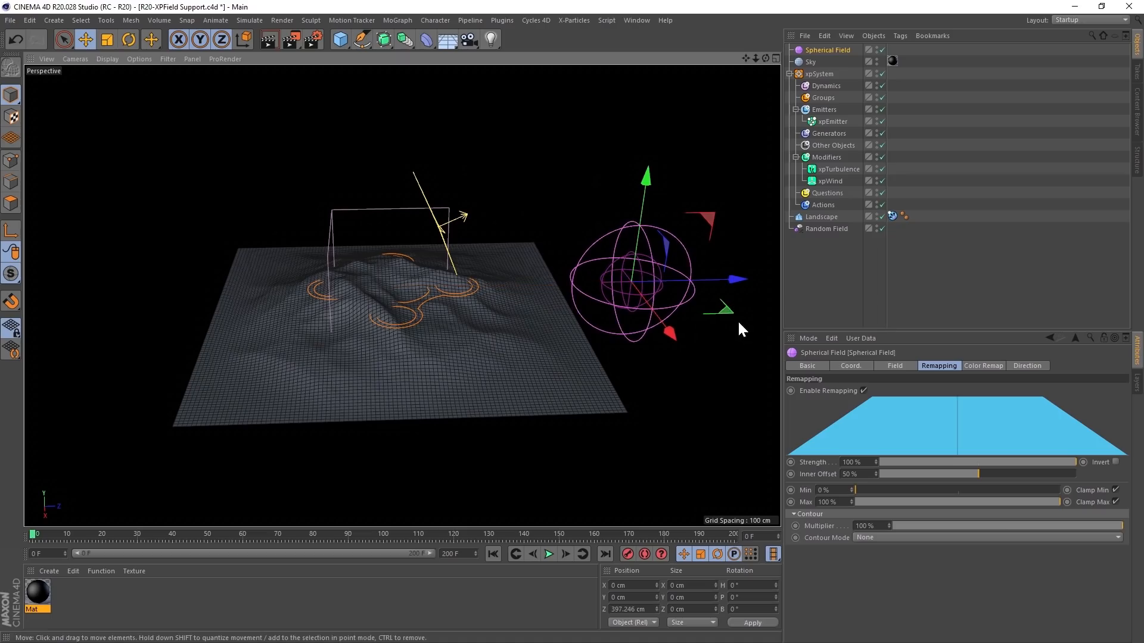
- Enlarge the Spherical Field to about 173 cm and shift it along Z to about 433 cm
{"action": "left_click", "coordinate": [897, 366]}
{"action": "left_click_drag", "start_coordinate": [880, 406], "coordinate": [926, 406]}
{"action": "left_click_drag", "start_coordinate": [733, 285], "coordinate": [761, 280]}
- Add the Spherical Field to the falloff of xpTurbulence and xpWind, and set the Random Field's blending to Subtract
{"action": "left_click", "coordinate": [840, 169]}
{"action": "left_click", "coordinate": [830, 181], "text": "ctrl"}
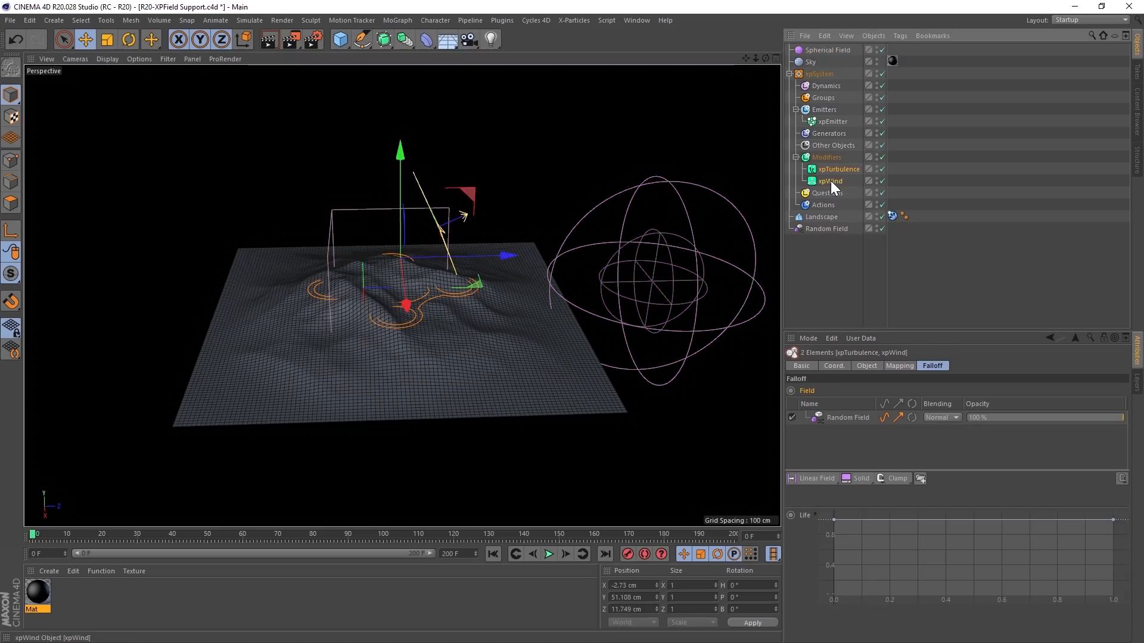
{"action": "left_click_drag", "start_coordinate": [822, 51], "coordinate": [882, 329]}
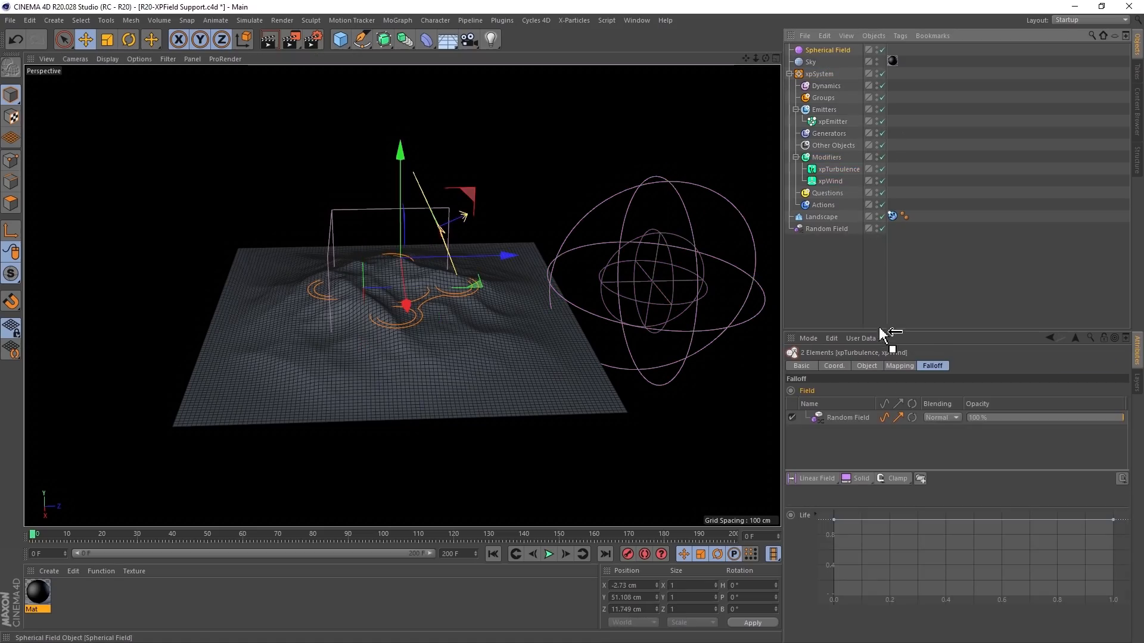
{"action": "left_click_drag", "start_coordinate": [845, 435], "coordinate": [846, 436]}
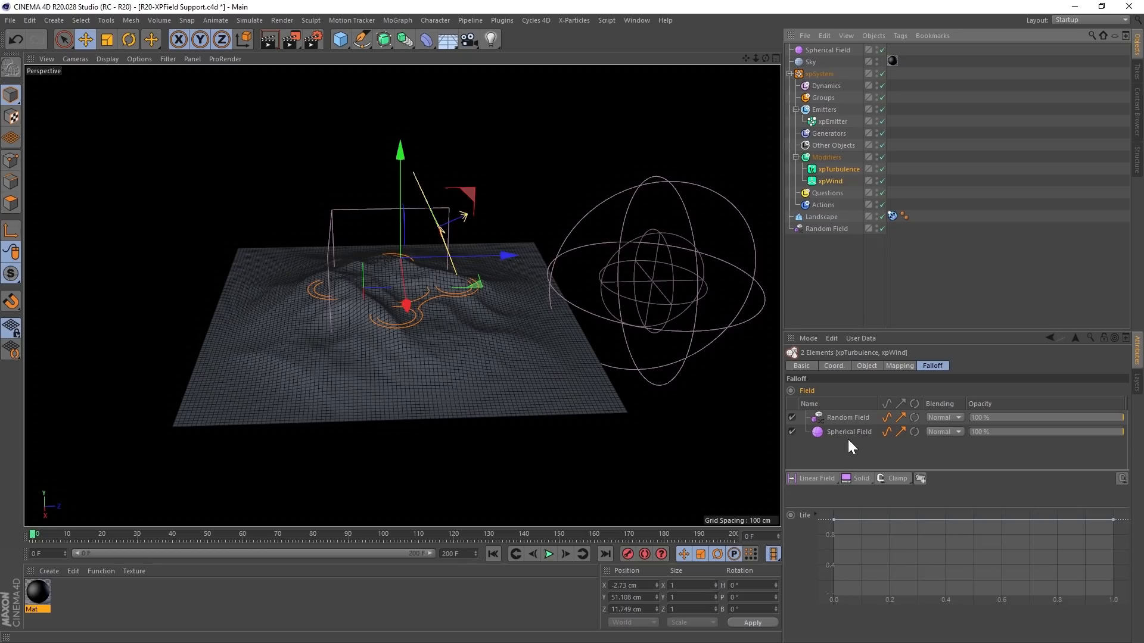
{"action": "left_click", "coordinate": [850, 434]}
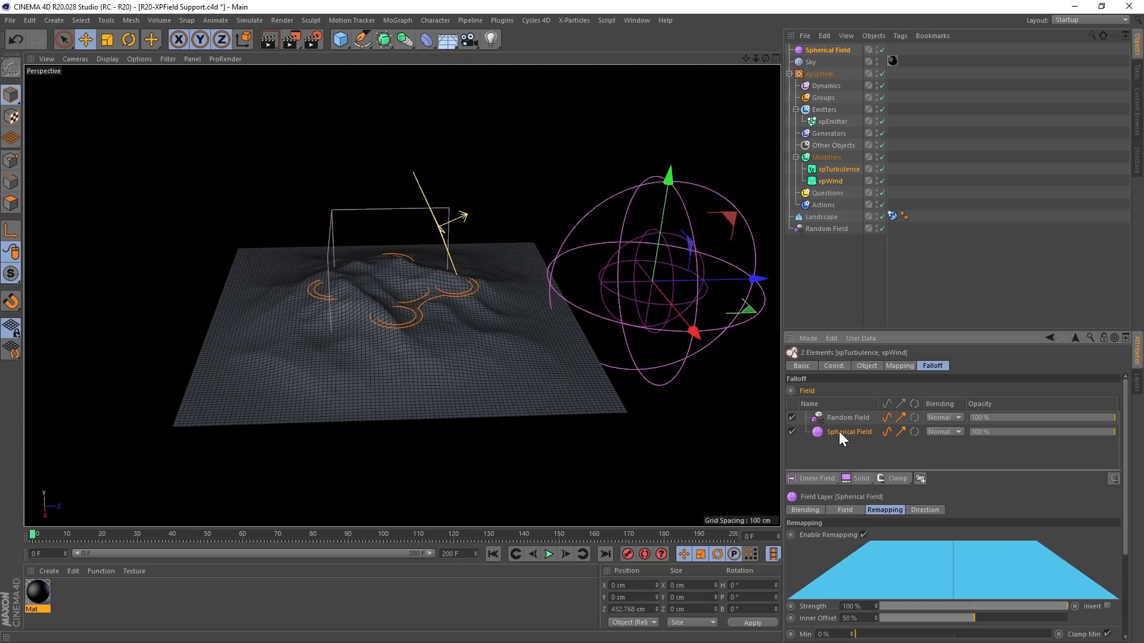
{"action": "left_click", "coordinate": [854, 444]}
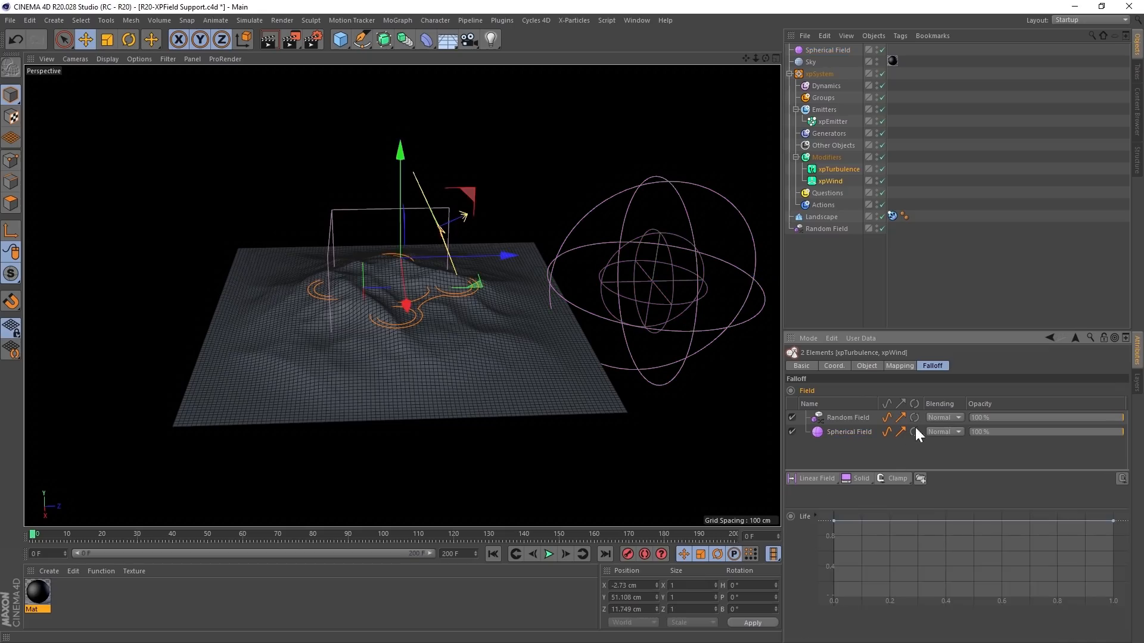
{"action": "left_click", "coordinate": [936, 417]}
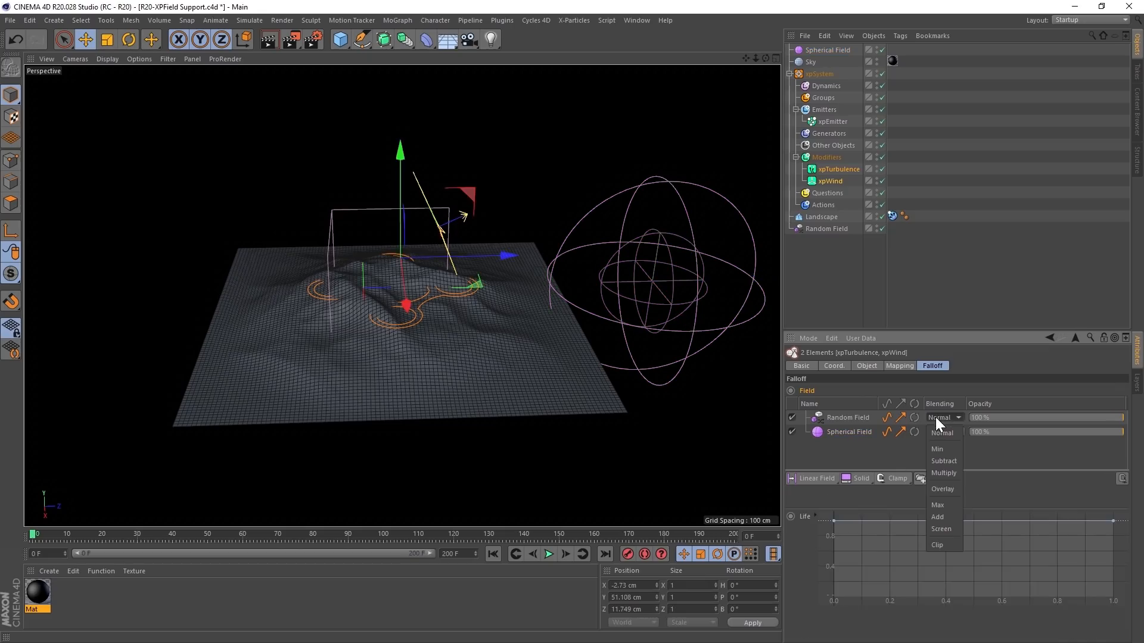
{"action": "left_click", "coordinate": [943, 462]}
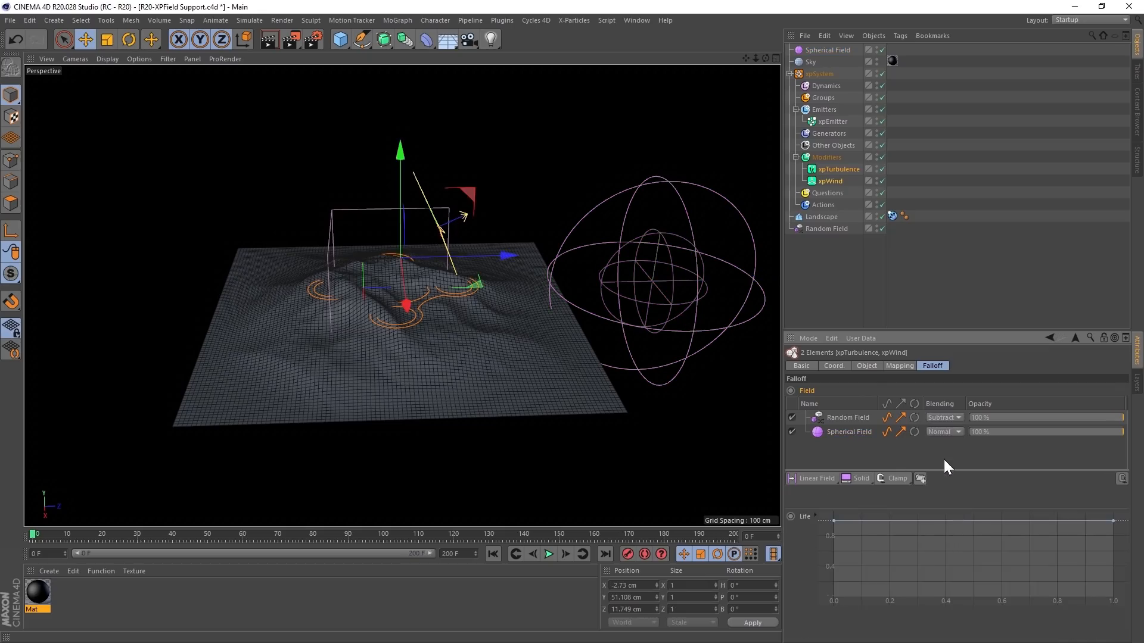
- Play the simulation and move the Spherical Field across the landscape so it affects the particles it passes over
{"action": "left_click", "coordinate": [549, 554]}
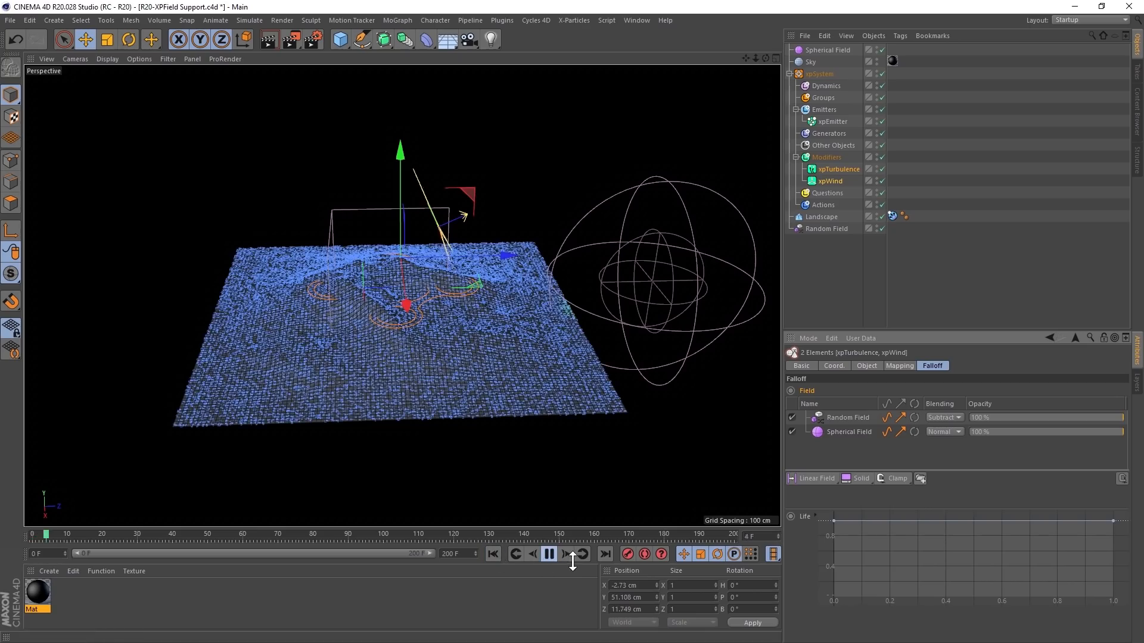
{"action": "left_click", "coordinate": [810, 52]}
{"action": "left_click_drag", "start_coordinate": [759, 281], "coordinate": [577, 284]}
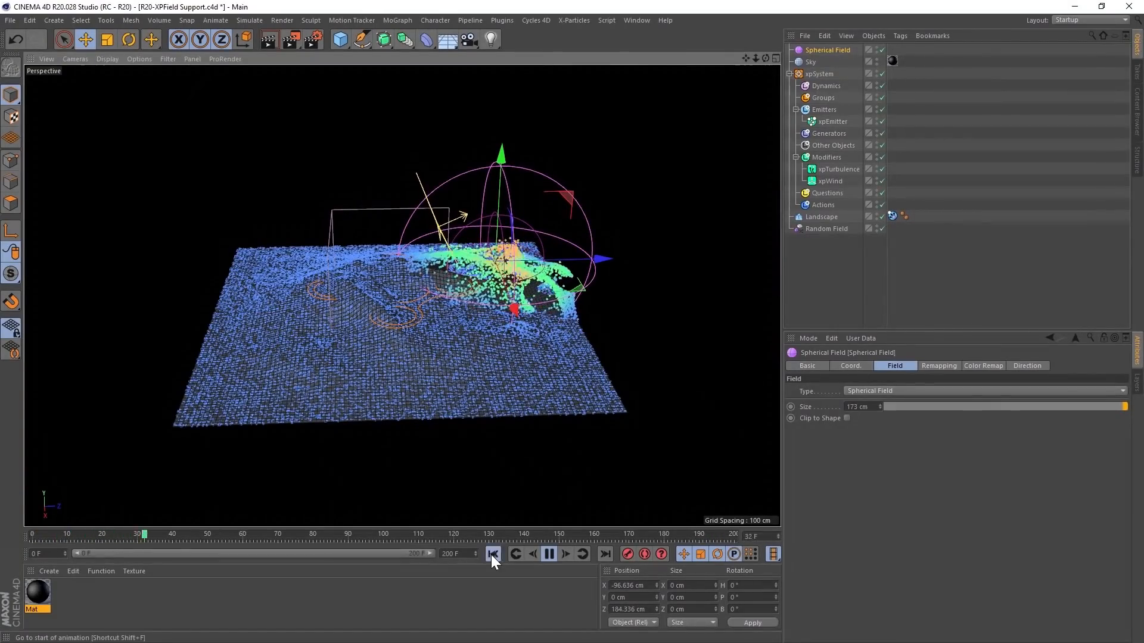
{"action": "left_click_drag", "start_coordinate": [496, 266], "coordinate": [467, 416], "text": "alt"}
- Play the particle collision simulation in the Demon bust scene
{"action": "left_click", "coordinate": [549, 551]}
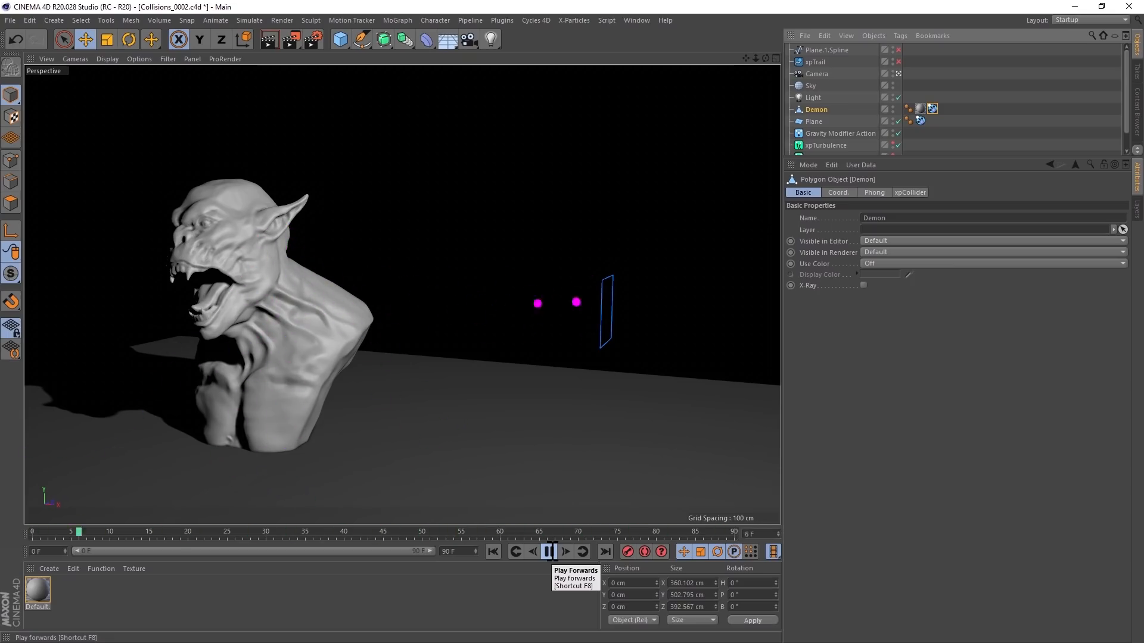
- Show the scene shaded with wireframe lines and enable Draw Bounds in the Demon's xpCollider tag while the simulation plays
{"action": "key", "text": "n"}
{"action": "key", "text": "b"}
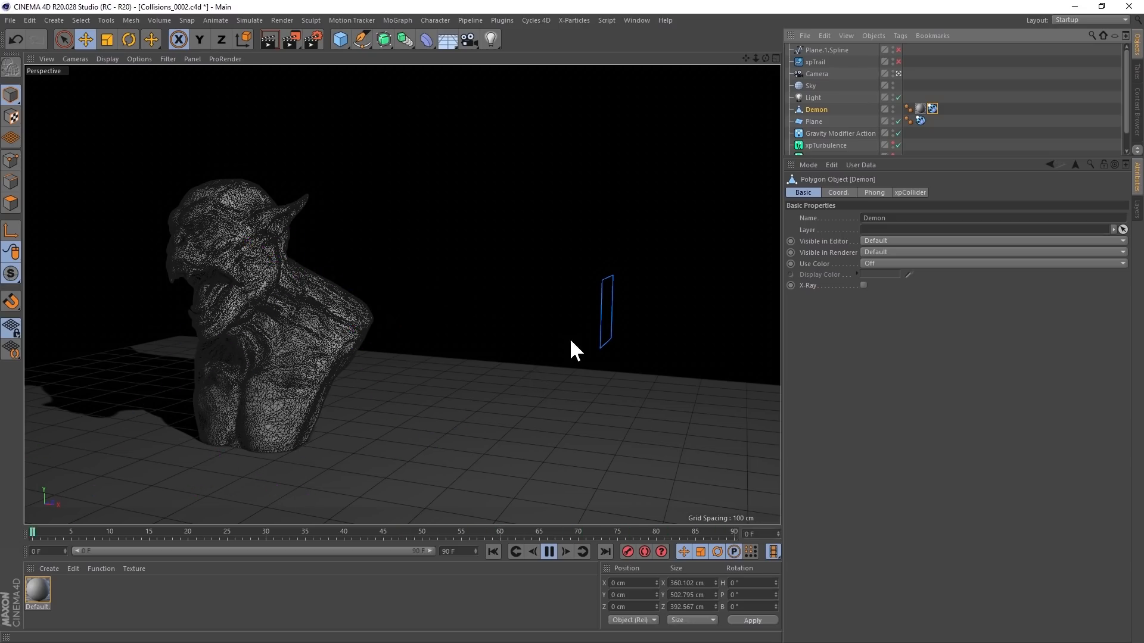
{"action": "left_click", "coordinate": [932, 108]}
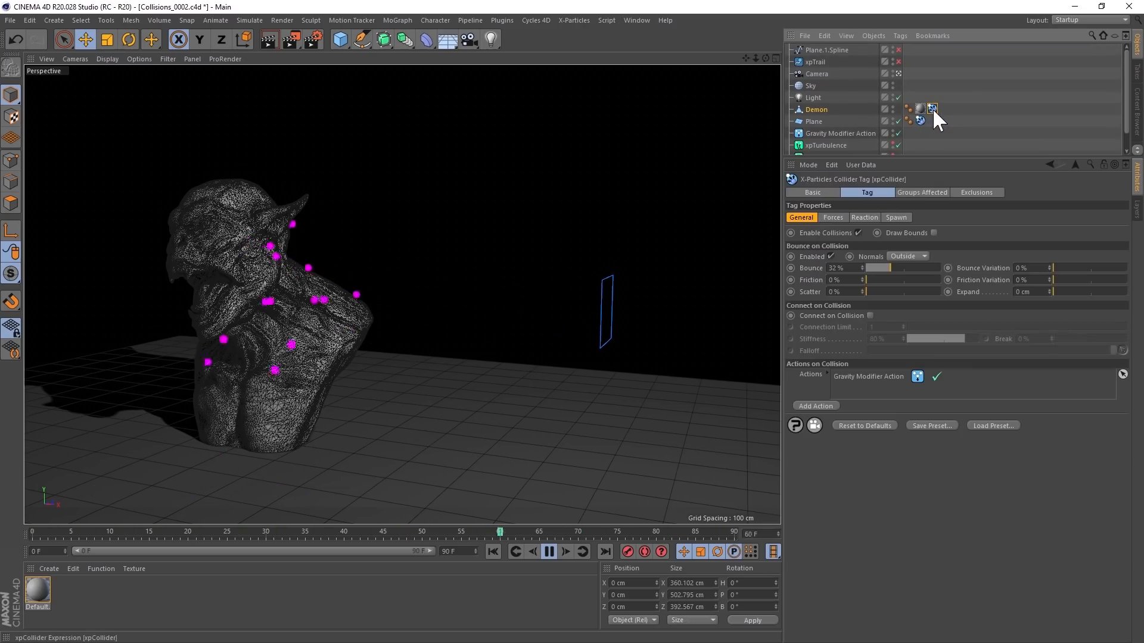
{"action": "left_click", "coordinate": [934, 233]}
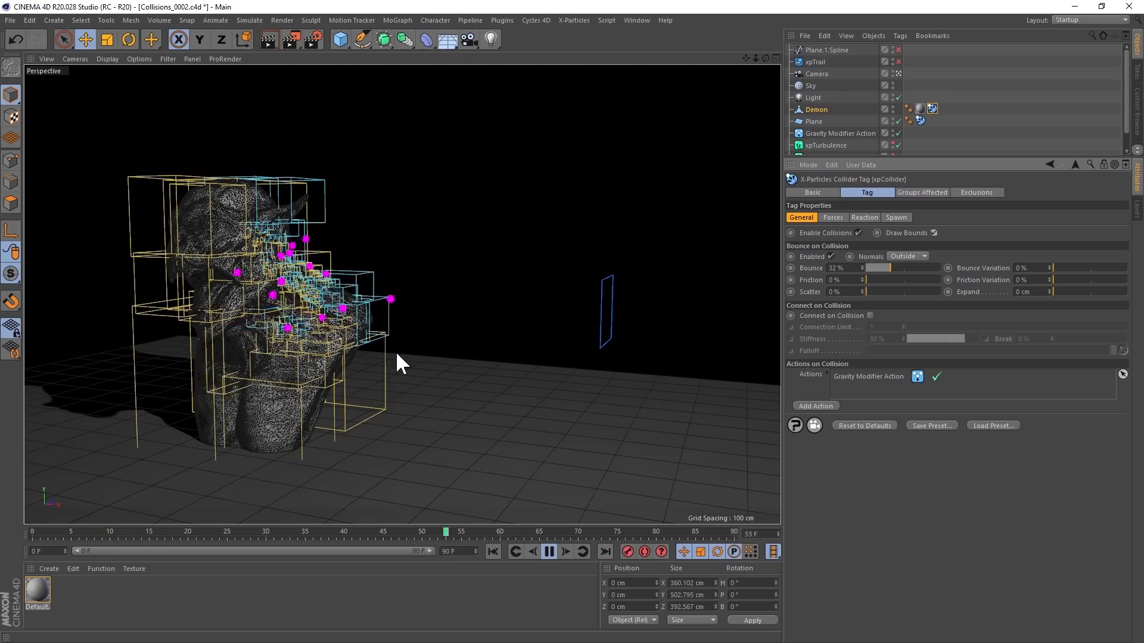
{"action": "left_click", "coordinate": [549, 552]}
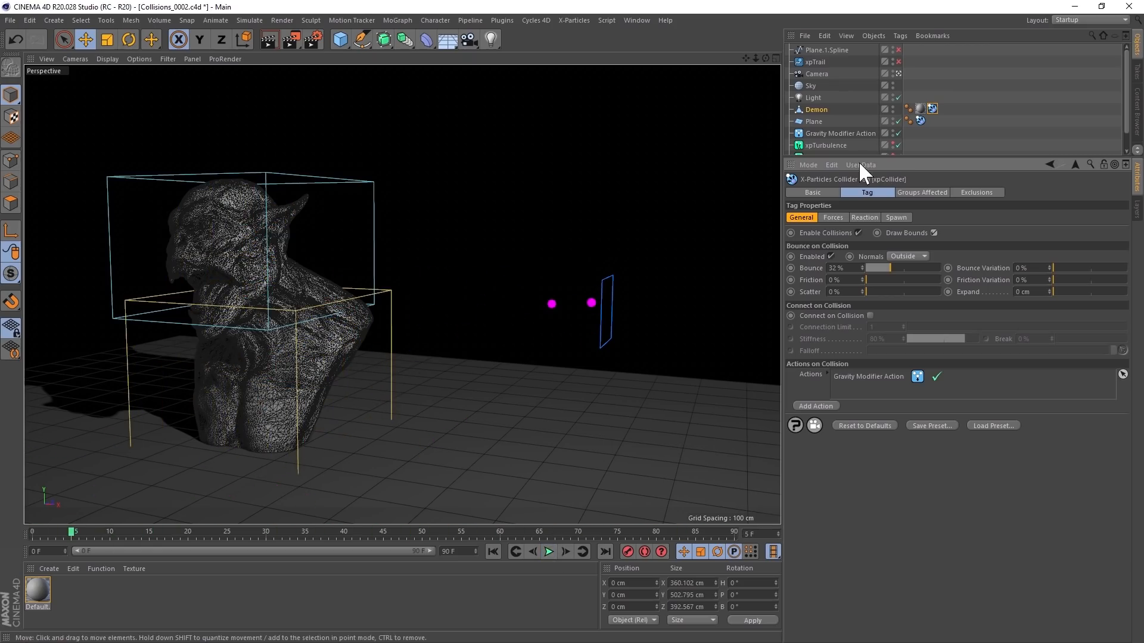
- Enable Plane.1.Spline, copy the Demon's xpCollider tag onto it, and replay the simulation from the start
{"action": "left_click", "coordinate": [898, 50]}
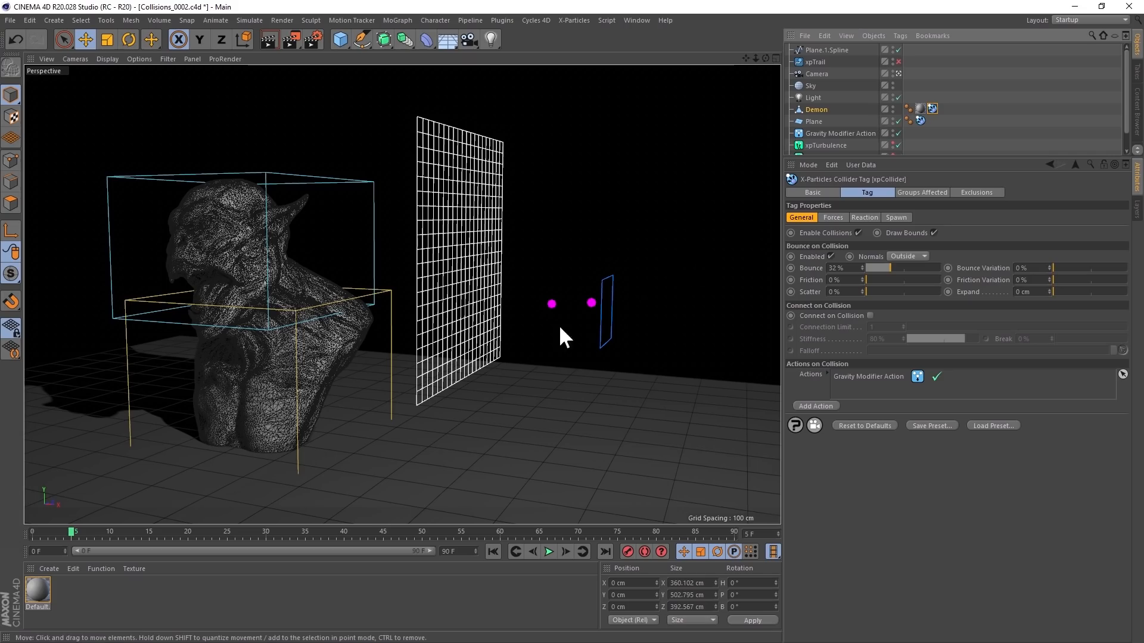
{"action": "left_click_drag", "start_coordinate": [473, 295], "coordinate": [511, 250], "text": "alt"}
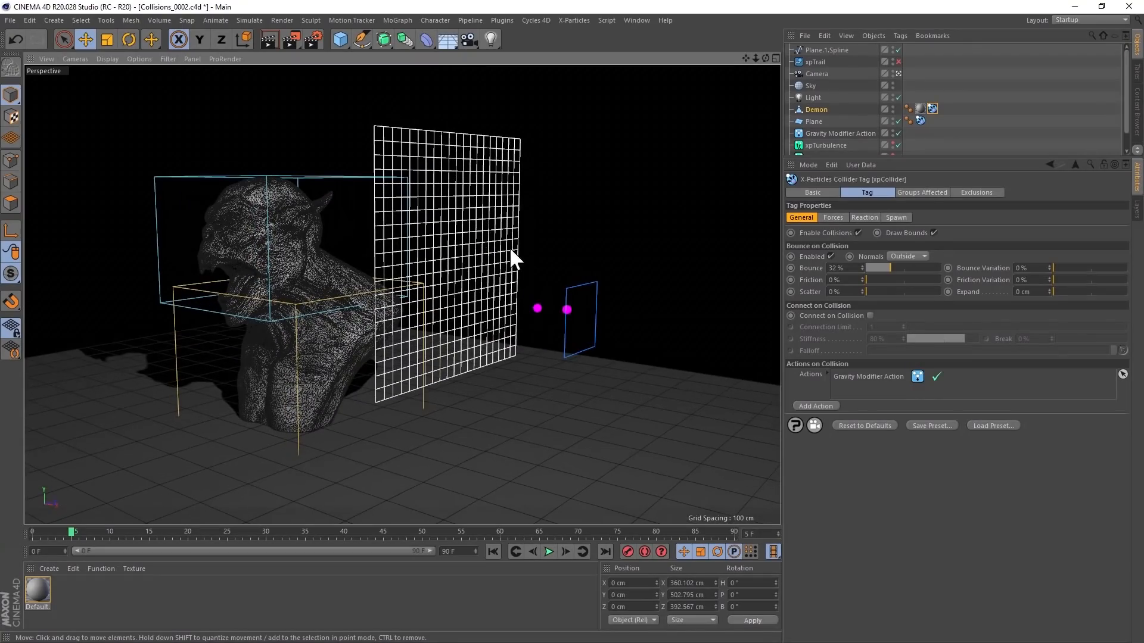
{"action": "left_click_drag", "start_coordinate": [932, 105], "coordinate": [943, 103], "text": "ctrl"}
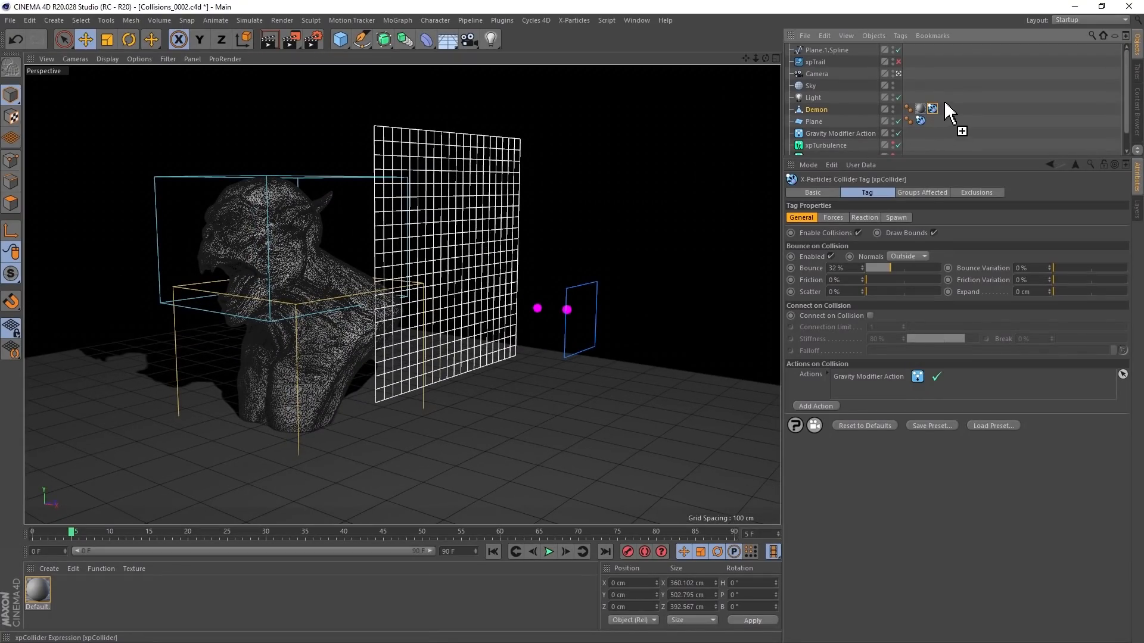
{"action": "left_click_drag", "start_coordinate": [913, 49], "coordinate": [913, 51], "text": "ctrl"}
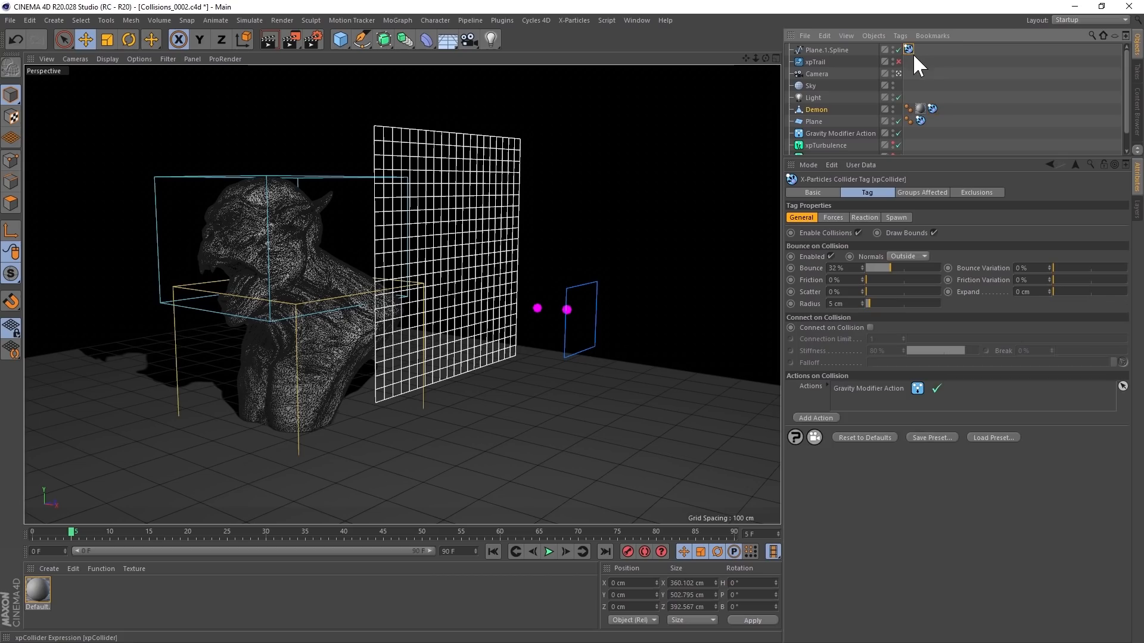
{"action": "left_click", "coordinate": [492, 552]}
{"action": "left_click", "coordinate": [548, 552]}
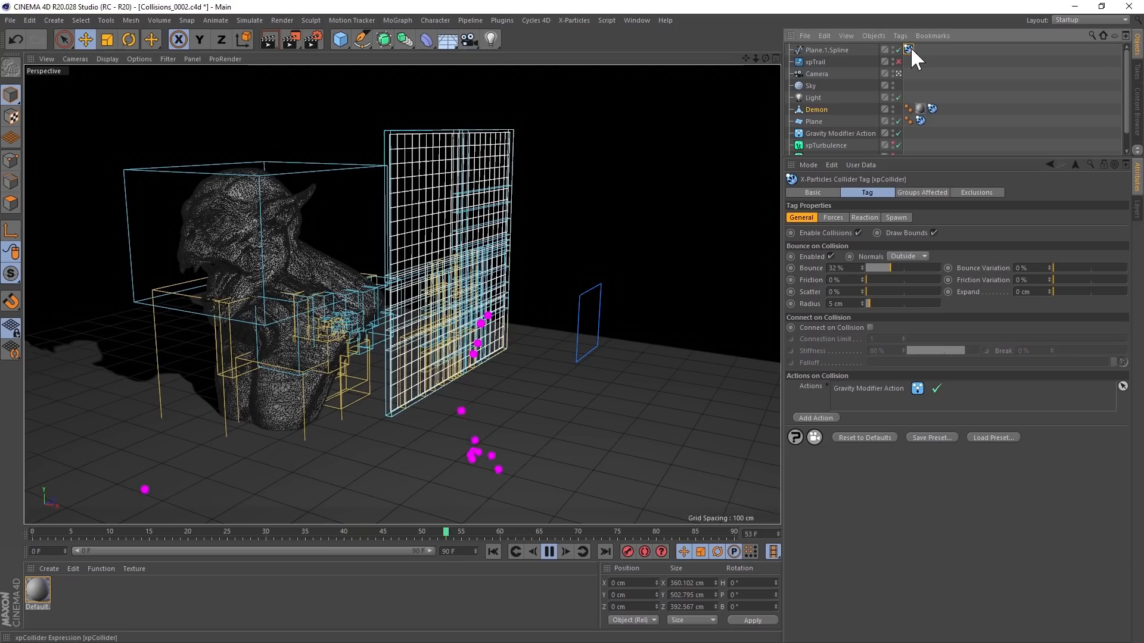
- Set the collision Radius in the spline's xpCollider tag to 1 cm and examine how particles hit the grid
{"action": "left_click", "coordinate": [851, 304]}
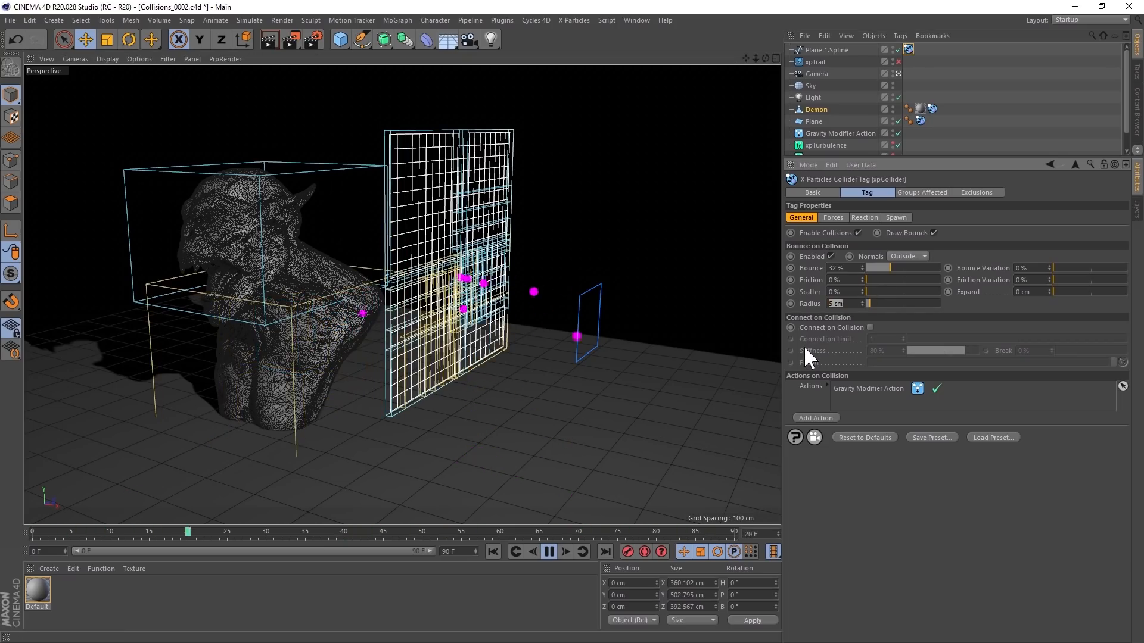
{"action": "type", "text": "1"}
{"action": "key", "text": "Return"}
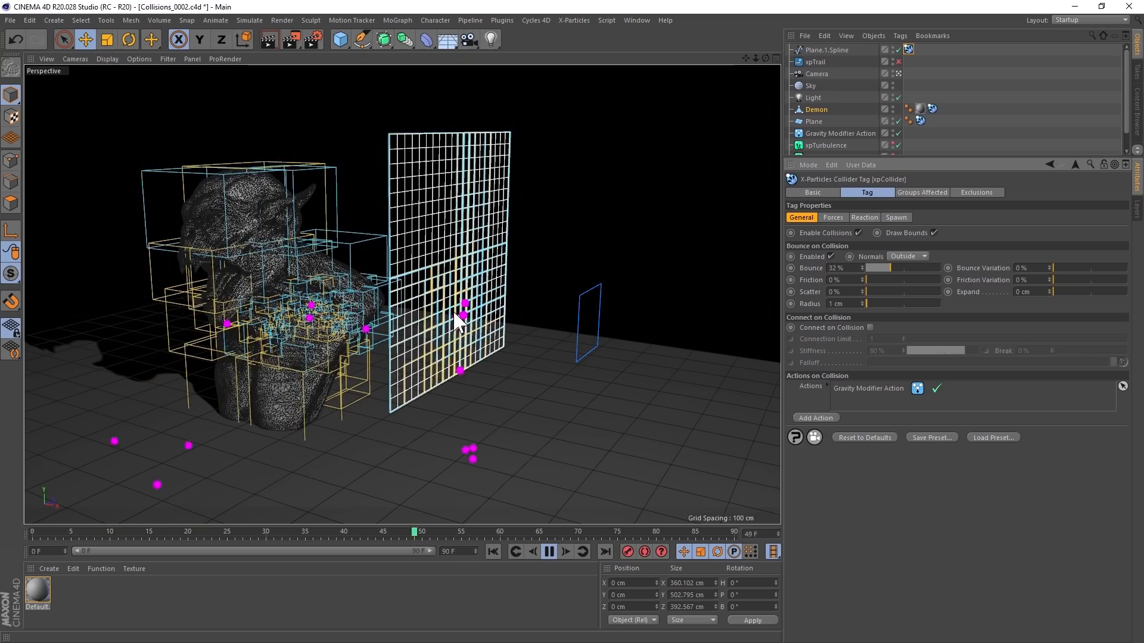
{"action": "left_click_drag", "start_coordinate": [464, 281], "coordinate": [481, 338], "text": "alt"}
{"action": "left_click_drag", "start_coordinate": [580, 358], "coordinate": [501, 303], "text": "alt"}
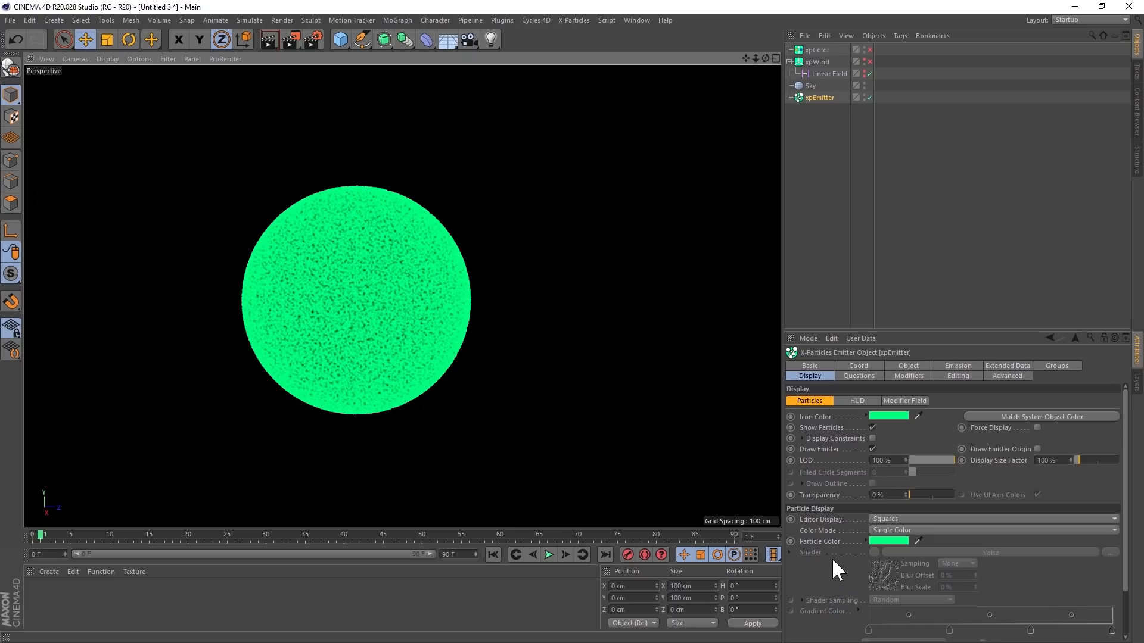
- Set xpEmitter's particle Color Mode to Use Shader with Shader Space sampling, and re-emit the particles to inspect the noise pattern
{"action": "left_click", "coordinate": [876, 529]}
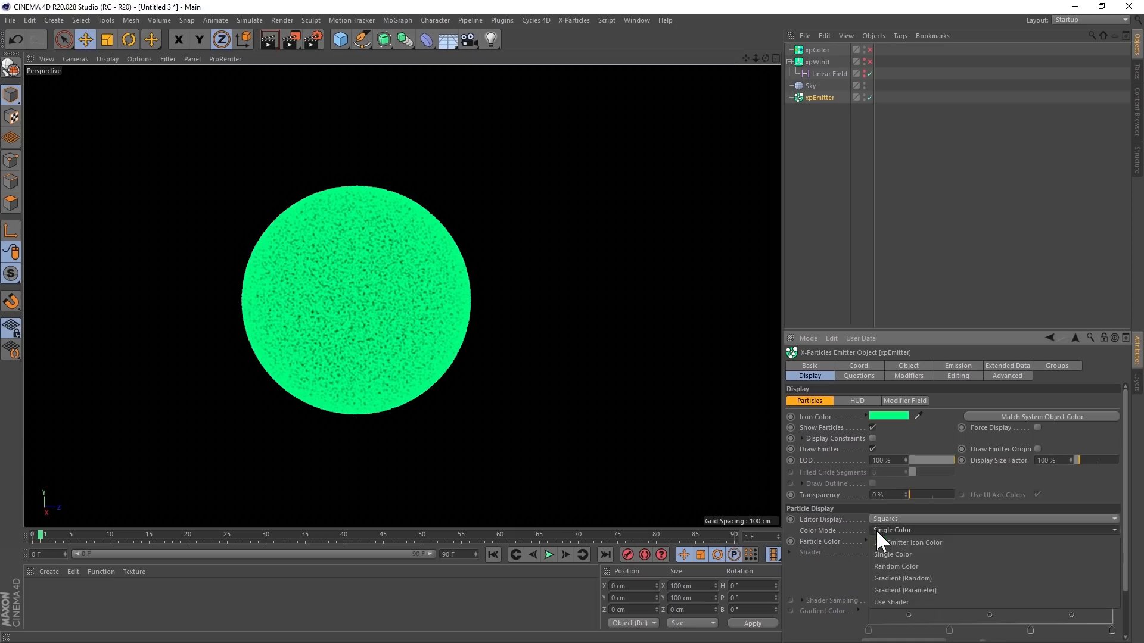
{"action": "left_click", "coordinate": [896, 595]}
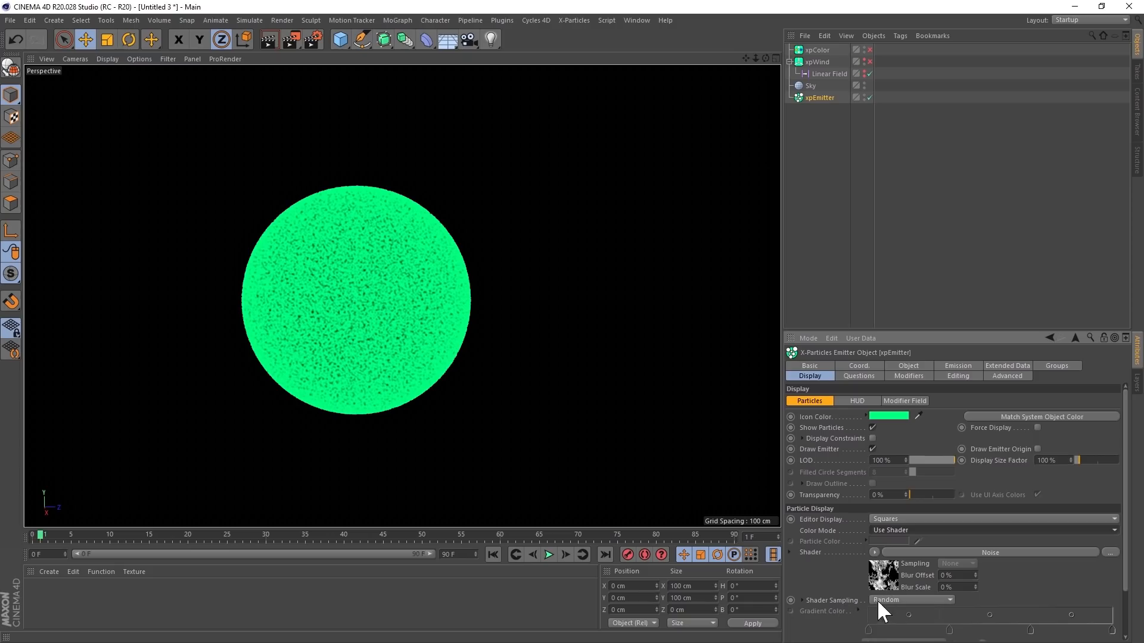
{"action": "left_click", "coordinate": [878, 599]}
{"action": "left_click", "coordinate": [888, 624]}
{"action": "left_click", "coordinate": [493, 555]}
{"action": "left_click", "coordinate": [567, 555]}
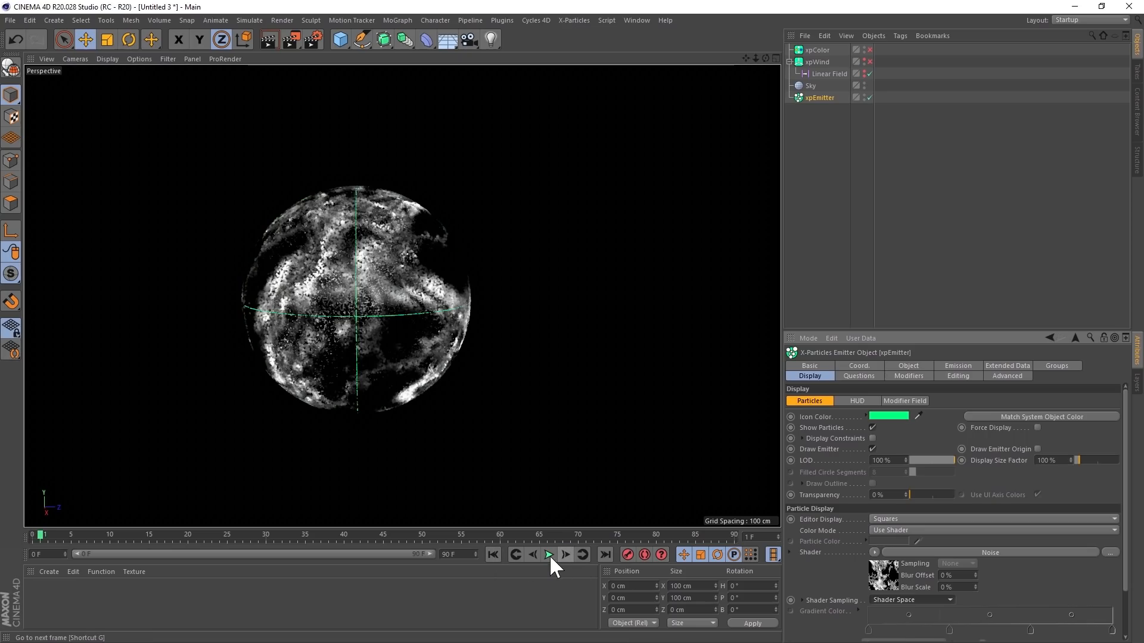
{"action": "left_click_drag", "start_coordinate": [321, 253], "coordinate": [334, 220], "text": "alt"}
{"action": "middle_click_drag", "start_coordinate": [368, 330], "coordinate": [392, 327], "text": "alt"}
{"action": "right_click_drag", "start_coordinate": [356, 303], "coordinate": [402, 300], "text": "alt"}
{"action": "mouse_move", "coordinate": [456, 299]}
{"action": "left_mouse_down", "text": "alt"}
{"action": "mouse_move", "coordinate": [396, 289]}
{"action": "mouse_move", "coordinate": [354, 215]}
{"action": "mouse_move", "coordinate": [365, 187]}
{"action": "mouse_move", "coordinate": [364, 277]}
{"action": "mouse_move", "coordinate": [380, 319]}
{"action": "mouse_move", "coordinate": [545, 306]}
{"action": "mouse_move", "coordinate": [609, 320]}
{"action": "mouse_move", "coordinate": [551, 352]}
{"action": "mouse_move", "coordinate": [422, 301]}
{"action": "mouse_move", "coordinate": [416, 273]}
{"action": "mouse_move", "coordinate": [438, 311]}
{"action": "left_mouse_up", "text": "alt"}
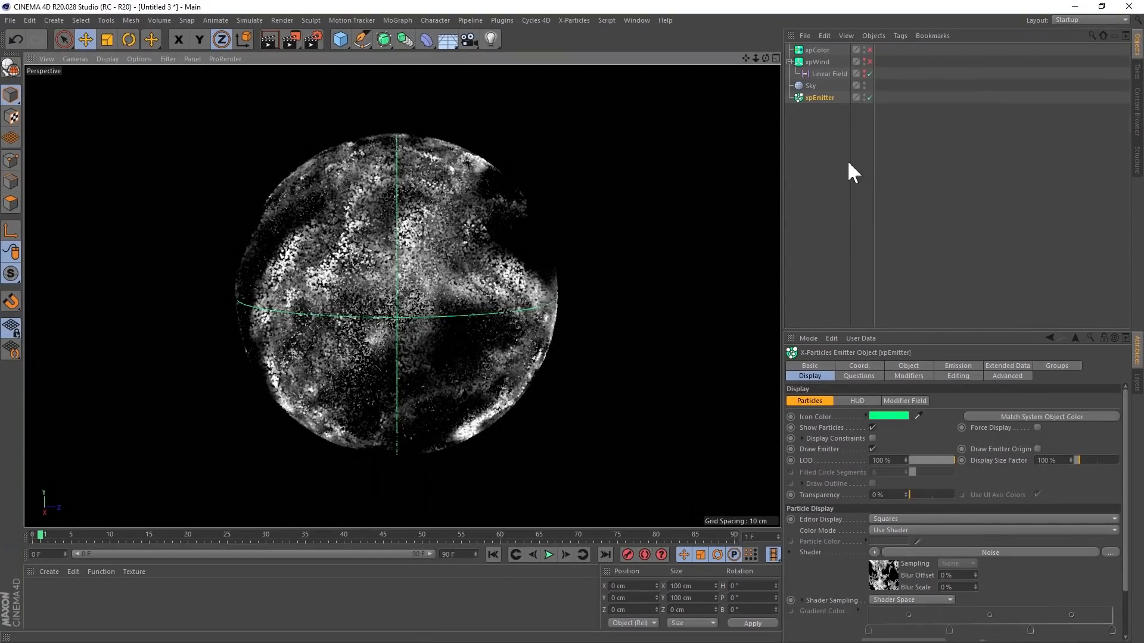
- Enable the xpColor modifier, set its noise shader's Animation Speed to 1, and play the simulation from the start
{"action": "left_click", "coordinate": [822, 50]}
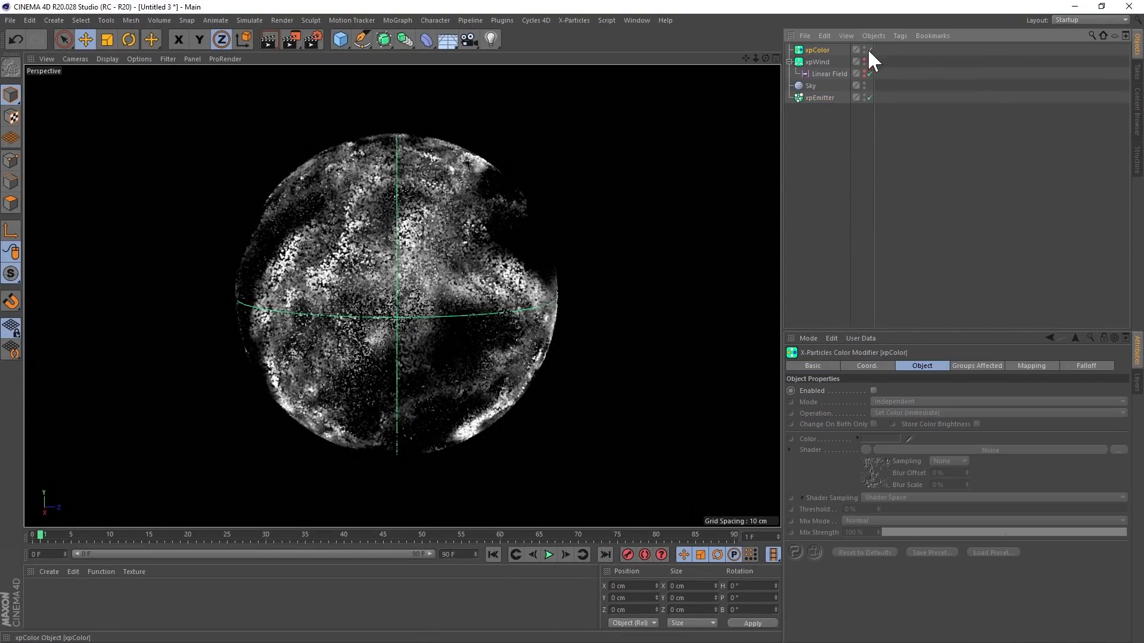
{"action": "left_click", "coordinate": [869, 50]}
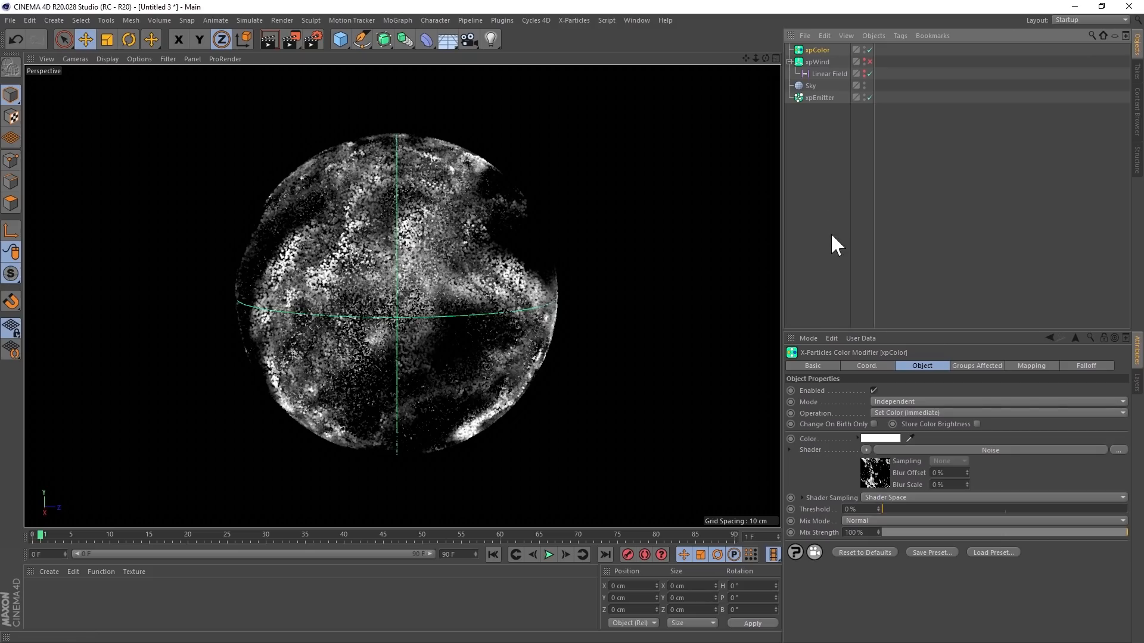
{"action": "left_click", "coordinate": [877, 474]}
{"action": "left_click", "coordinate": [877, 556]}
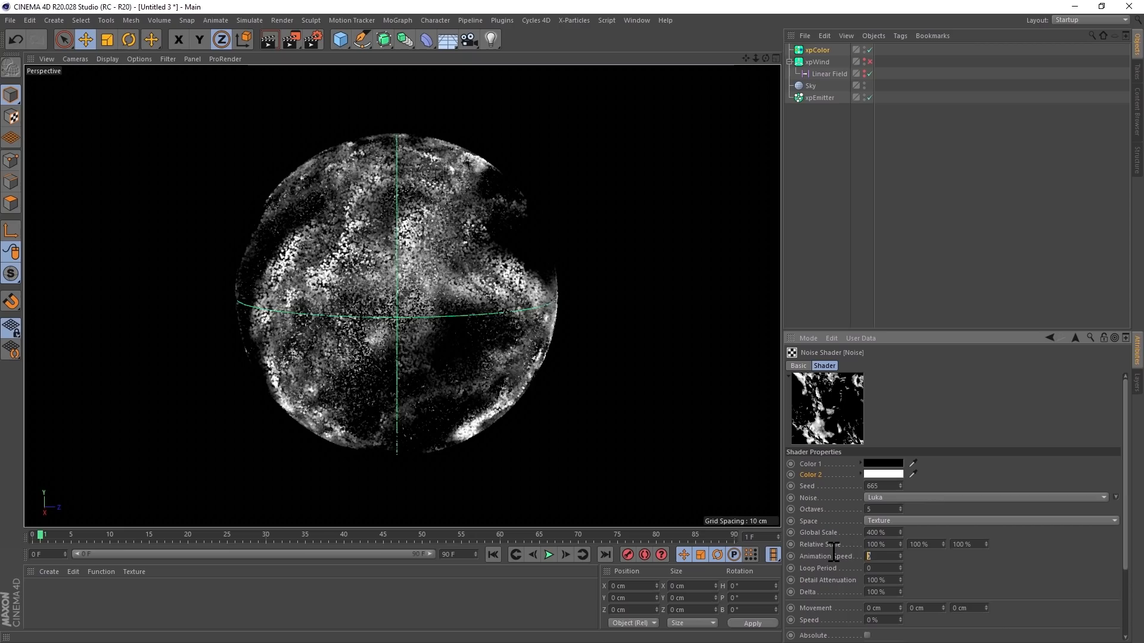
{"action": "type", "text": "1"}
{"action": "key", "text": "Return"}
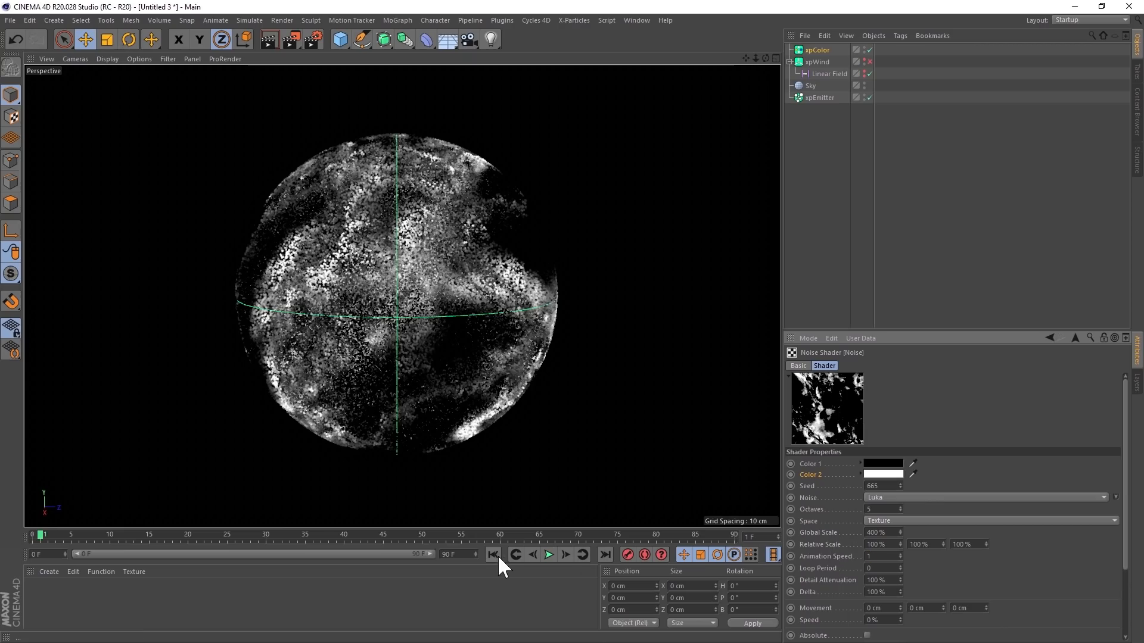
{"action": "left_click", "coordinate": [493, 555]}
{"action": "left_click", "coordinate": [548, 554]}
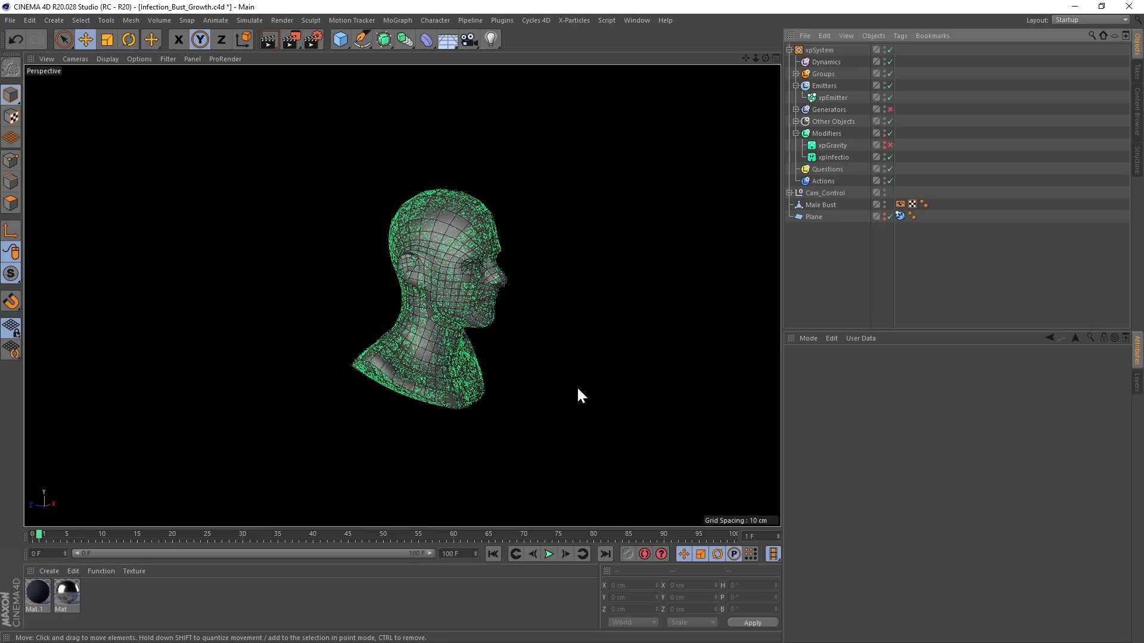
- Hide the Male Bust in the Infection_Bust_Growth scene and open the settings of the xpInfectio modifier
{"action": "mouse_move", "coordinate": [446, 307]}
{"action": "left_mouse_down", "text": "alt"}
{"action": "mouse_move", "coordinate": [464, 309]}
{"action": "mouse_move", "coordinate": [464, 263]}
{"action": "mouse_move", "coordinate": [448, 302]}
{"action": "left_mouse_up", "text": "alt"}
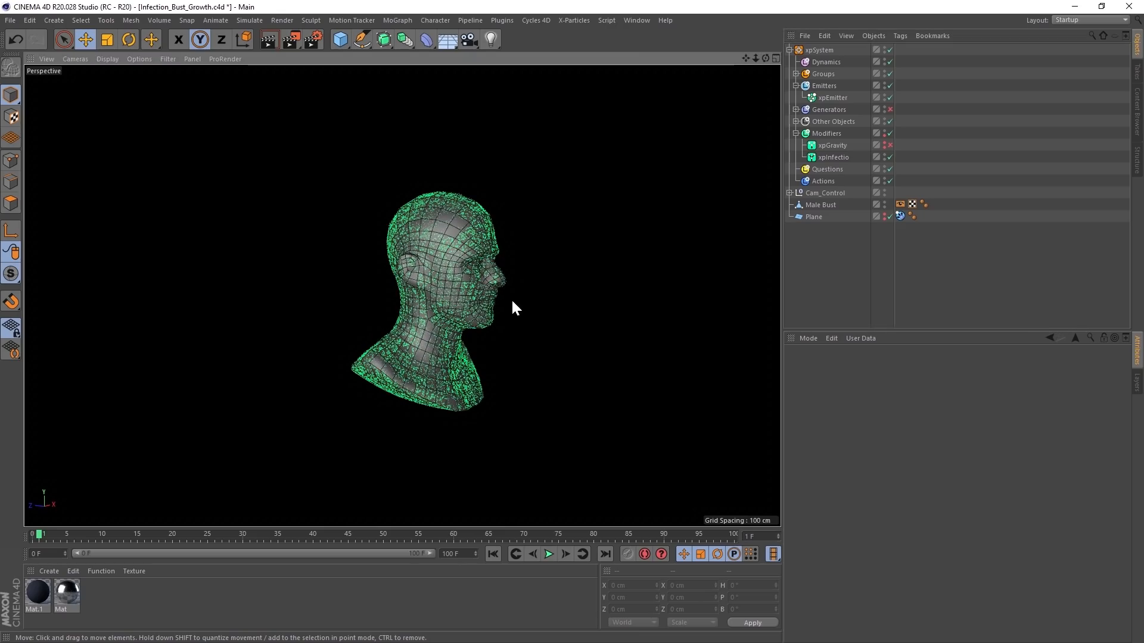
{"action": "left_click", "coordinate": [884, 202]}
{"action": "left_click", "coordinate": [837, 156]}
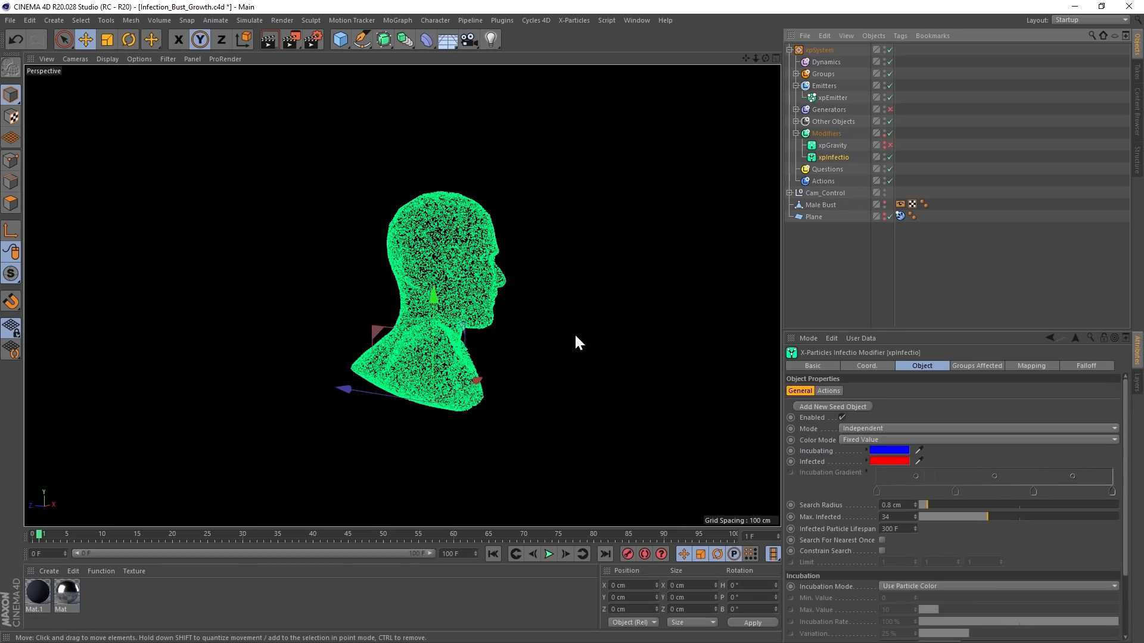
{"action": "mouse_move", "coordinate": [474, 285]}
{"action": "left_mouse_down", "text": "alt"}
{"action": "mouse_move", "coordinate": [516, 274]}
{"action": "mouse_move", "coordinate": [459, 283]}
{"action": "left_mouse_up", "text": "alt"}
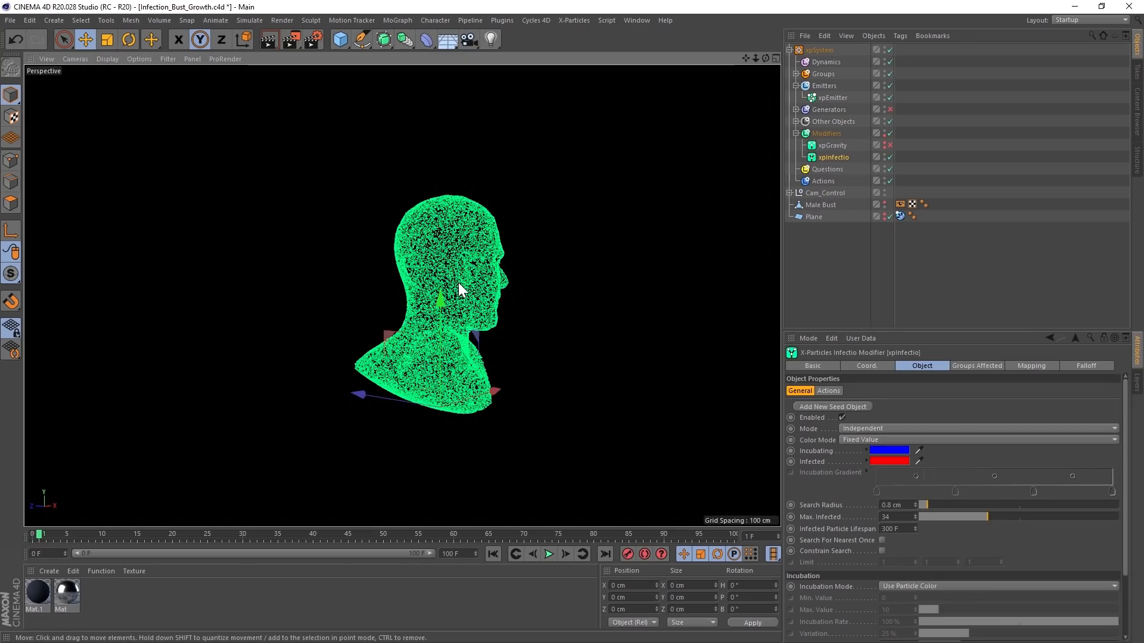
- Add a seed object to xpInfectio, move it to about -13 cm in Z at the front of the chest, and run the infection
{"action": "left_click", "coordinate": [831, 405]}
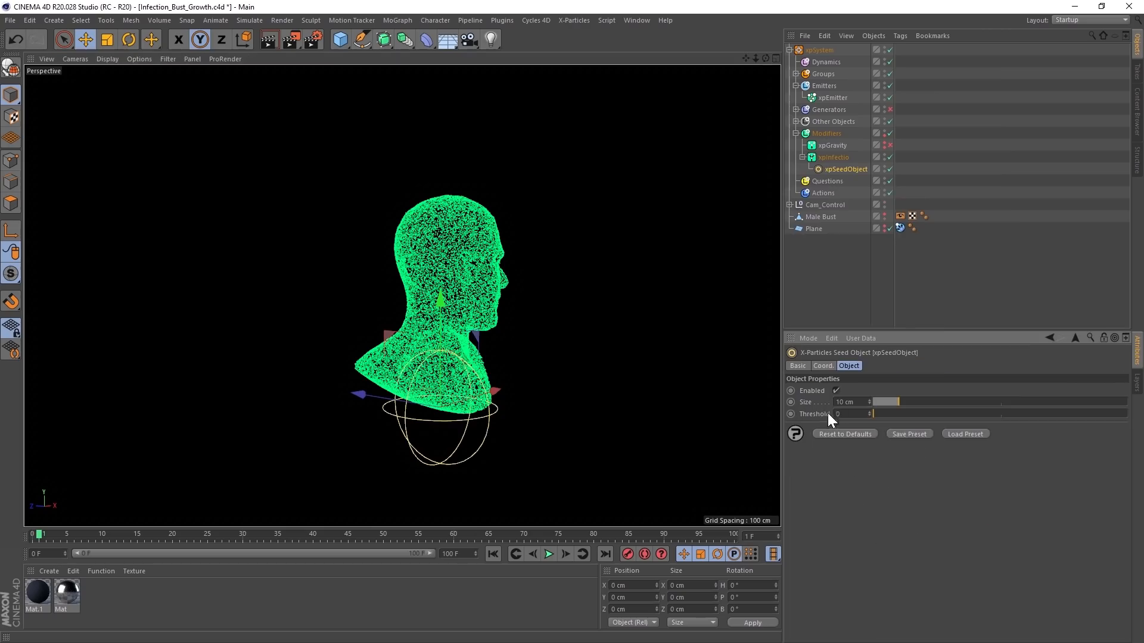
{"action": "left_click_drag", "start_coordinate": [382, 422], "coordinate": [382, 430], "text": "alt"}
{"action": "left_click_drag", "start_coordinate": [297, 412], "coordinate": [371, 416]}
{"action": "mouse_move", "coordinate": [454, 413]}
{"action": "left_mouse_down", "text": "alt"}
{"action": "mouse_move", "coordinate": [427, 421]}
{"action": "mouse_move", "coordinate": [339, 398]}
{"action": "mouse_move", "coordinate": [402, 433]}
{"action": "mouse_move", "coordinate": [443, 397]}
{"action": "mouse_move", "coordinate": [453, 411]}
{"action": "left_mouse_up", "text": "alt"}
{"action": "left_click", "coordinate": [494, 554]}
{"action": "left_click", "coordinate": [566, 555]}
{"action": "left_click", "coordinate": [550, 554]}
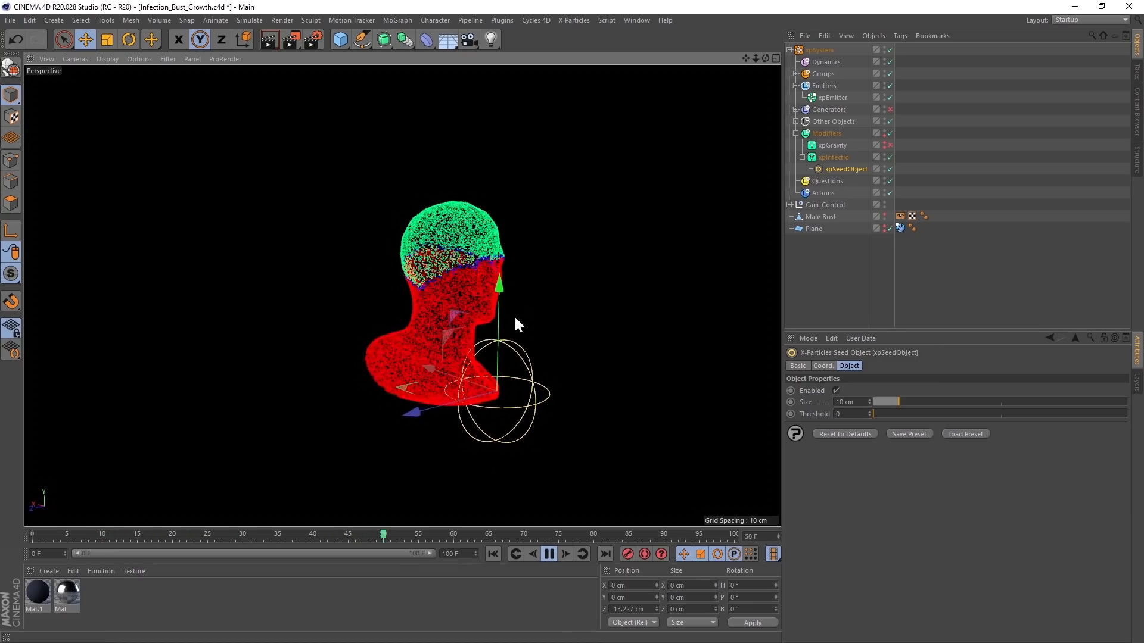
{"action": "left_click", "coordinate": [548, 554]}
- Duplicate the seed object, raise the copy to about 40 cm in Y, above the face, and replay the infection
{"action": "left_click", "coordinate": [493, 553]}
{"action": "left_click", "coordinate": [550, 556]}
{"action": "left_click", "coordinate": [548, 556]}
{"action": "left_click_drag", "start_coordinate": [494, 307], "coordinate": [485, 115], "text": "ctrl"}
{"action": "left_click", "coordinate": [492, 552]}
{"action": "left_click", "coordinate": [548, 554]}
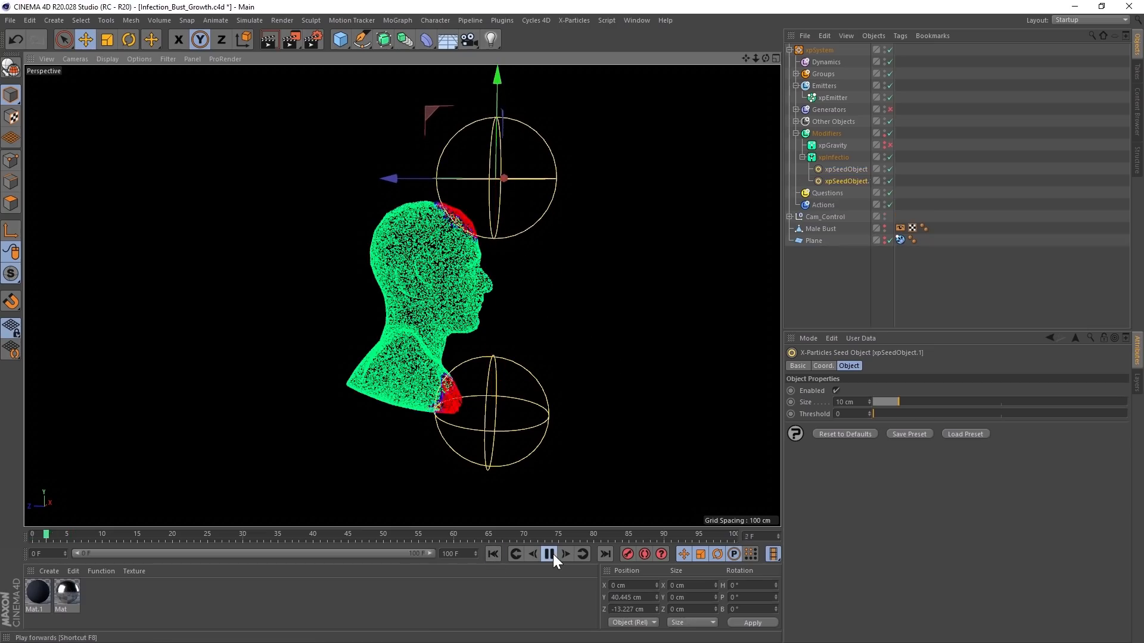
- Move the upper seed object along Z past the back of the head and play the infection
{"action": "left_click", "coordinate": [549, 554]}
{"action": "left_click_drag", "start_coordinate": [388, 179], "coordinate": [212, 169]}
{"action": "left_click", "coordinate": [549, 554]}
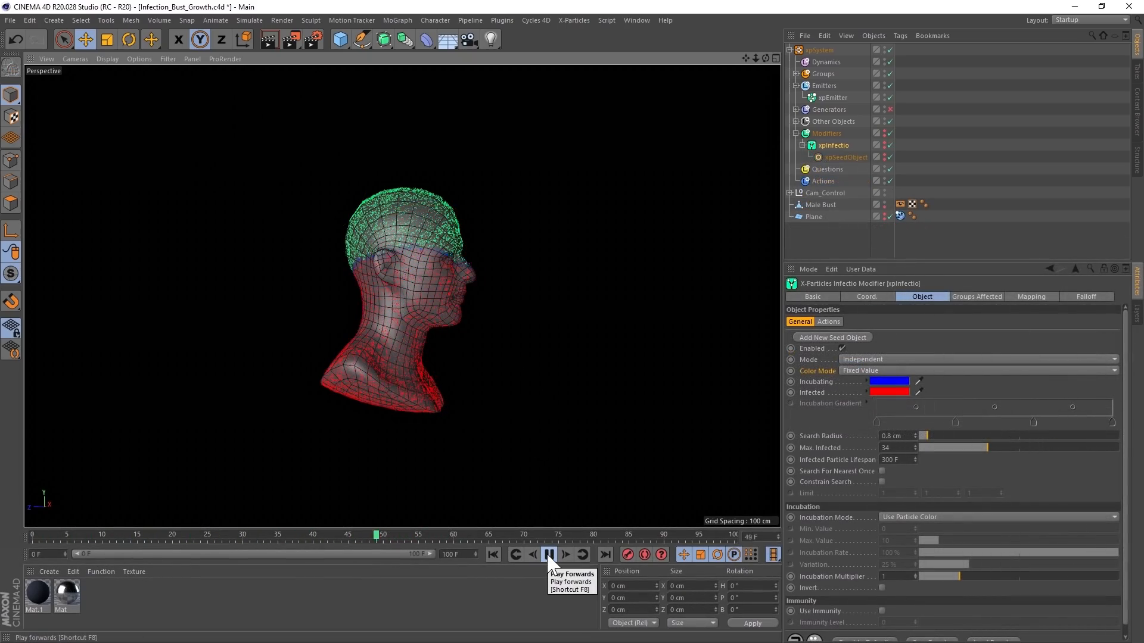
- Hide the Male Bust, pause the playback, and set xpInfectio's Color Mode to Use Groups
{"action": "left_click", "coordinate": [885, 202]}
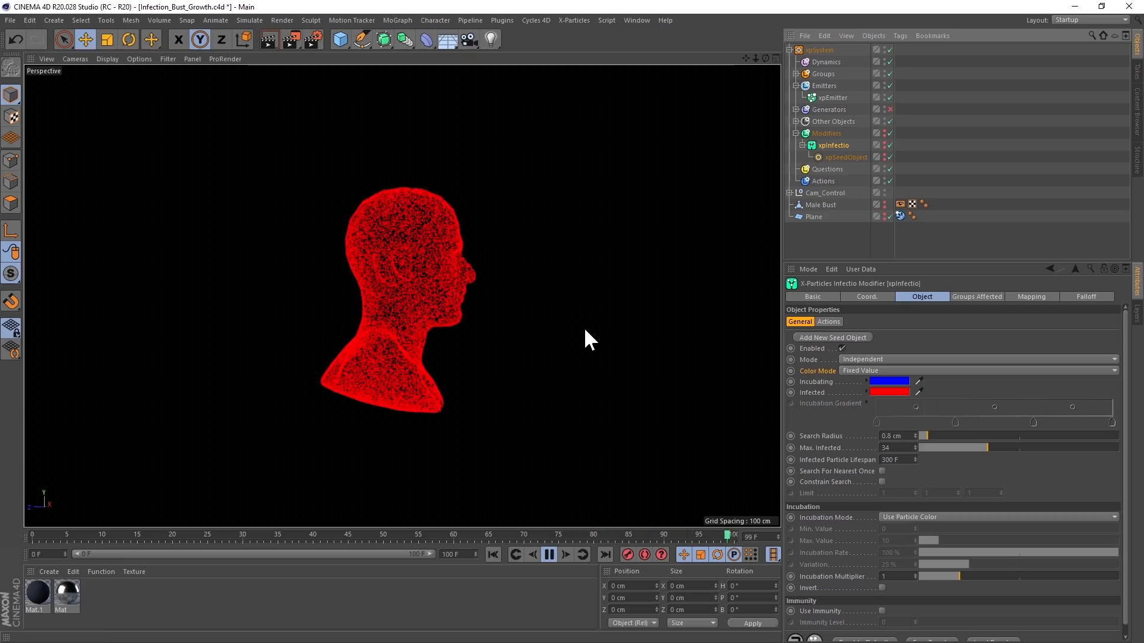
{"action": "left_click", "coordinate": [551, 553]}
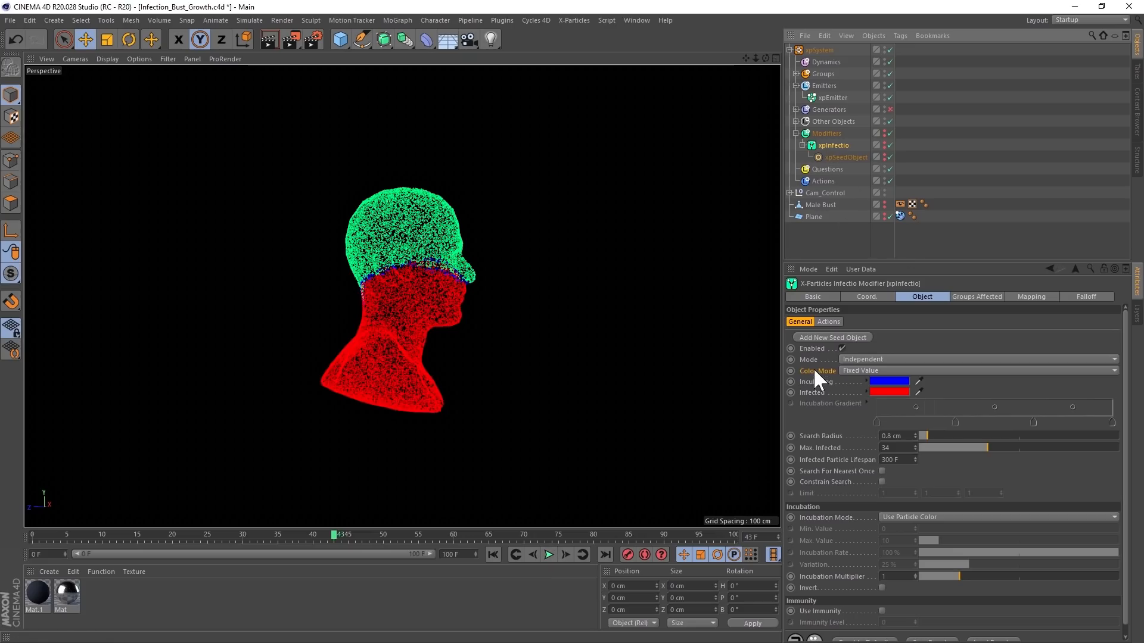
{"action": "left_click", "coordinate": [853, 369]}
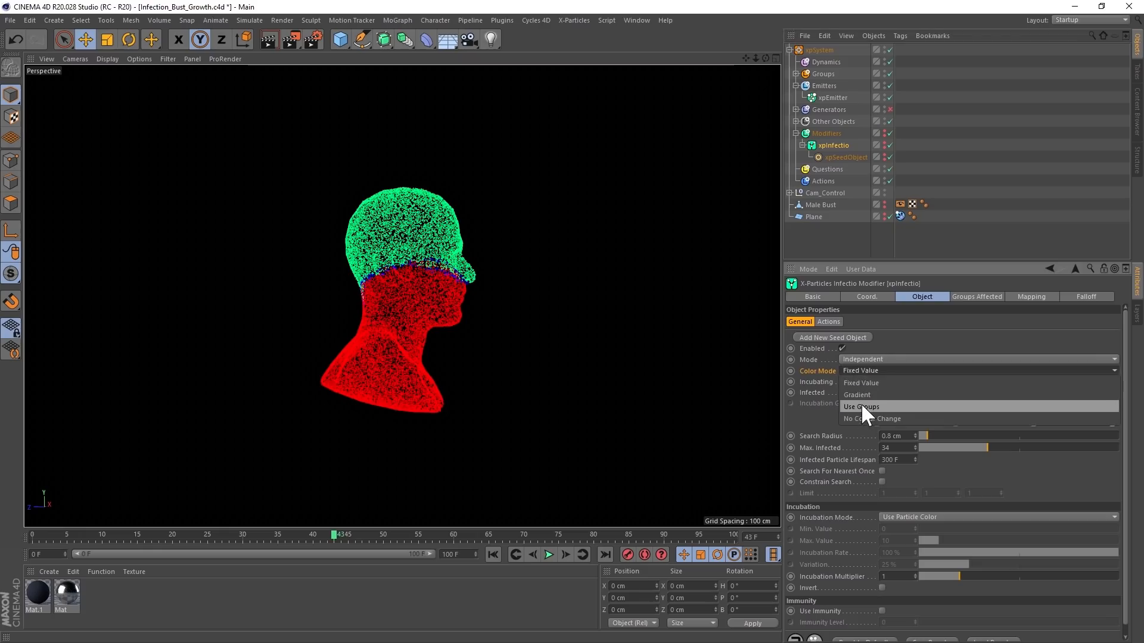
{"action": "left_click", "coordinate": [862, 406]}
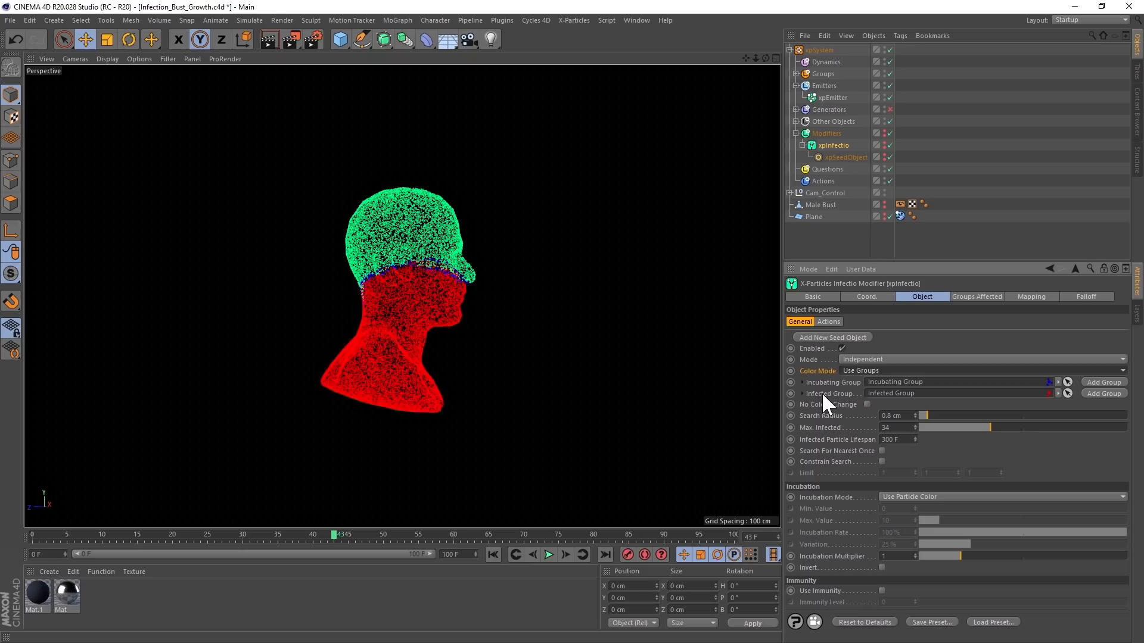
- Expand the Groups folder in the xpSystem and replay part of the infection from the start using the group colors
{"action": "left_click", "coordinate": [796, 73]}
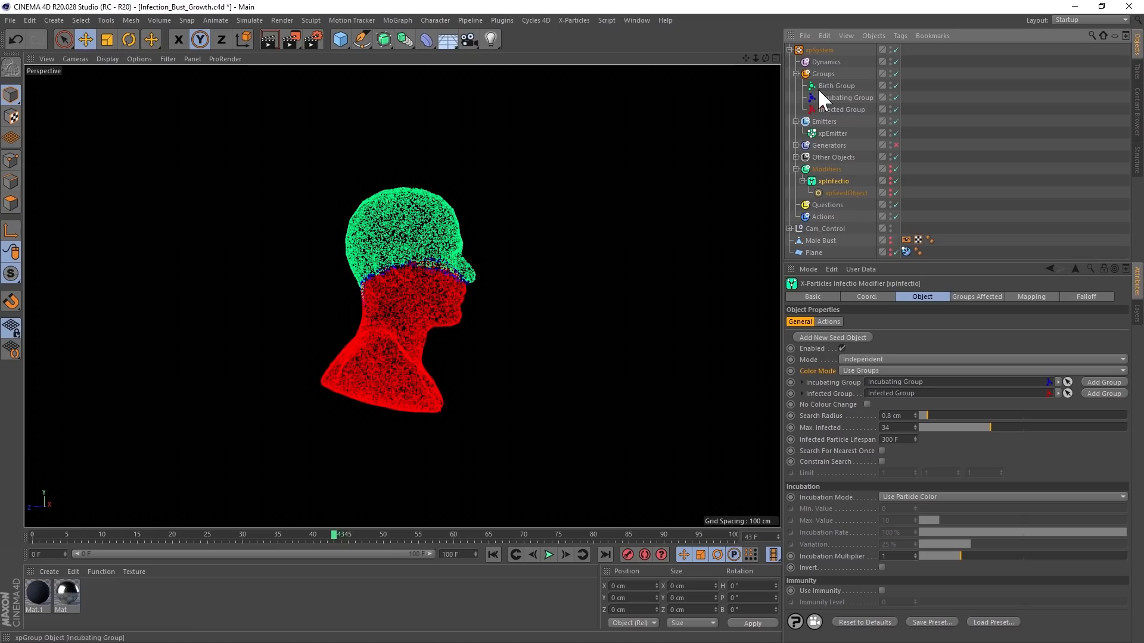
{"action": "left_click", "coordinate": [495, 553]}
{"action": "left_click", "coordinate": [548, 554]}
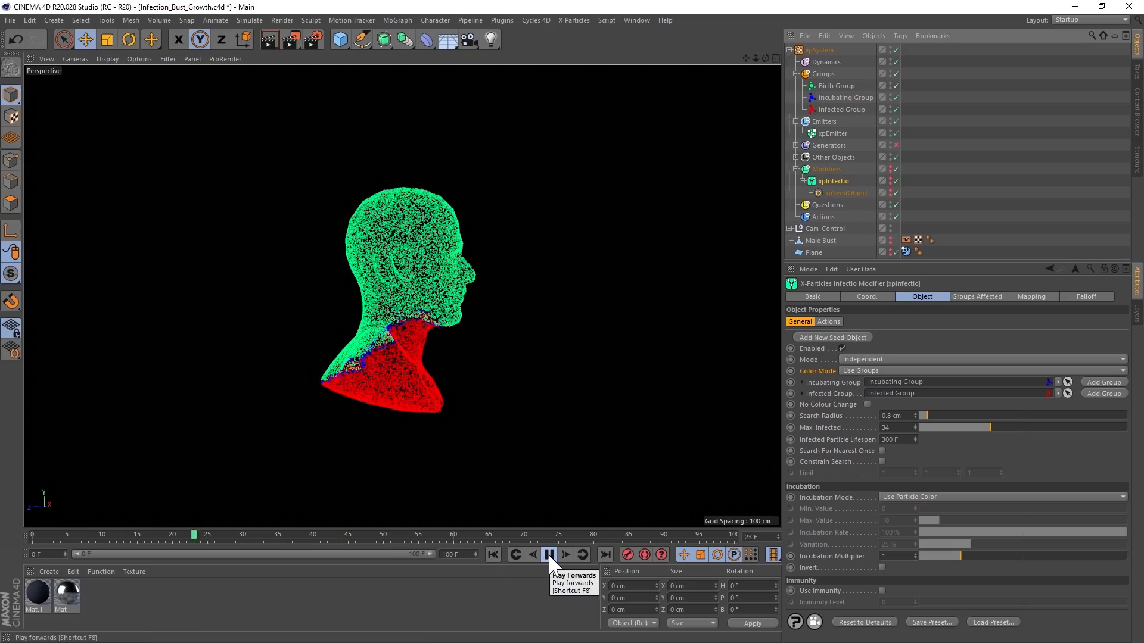
{"action": "left_click", "coordinate": [548, 554]}
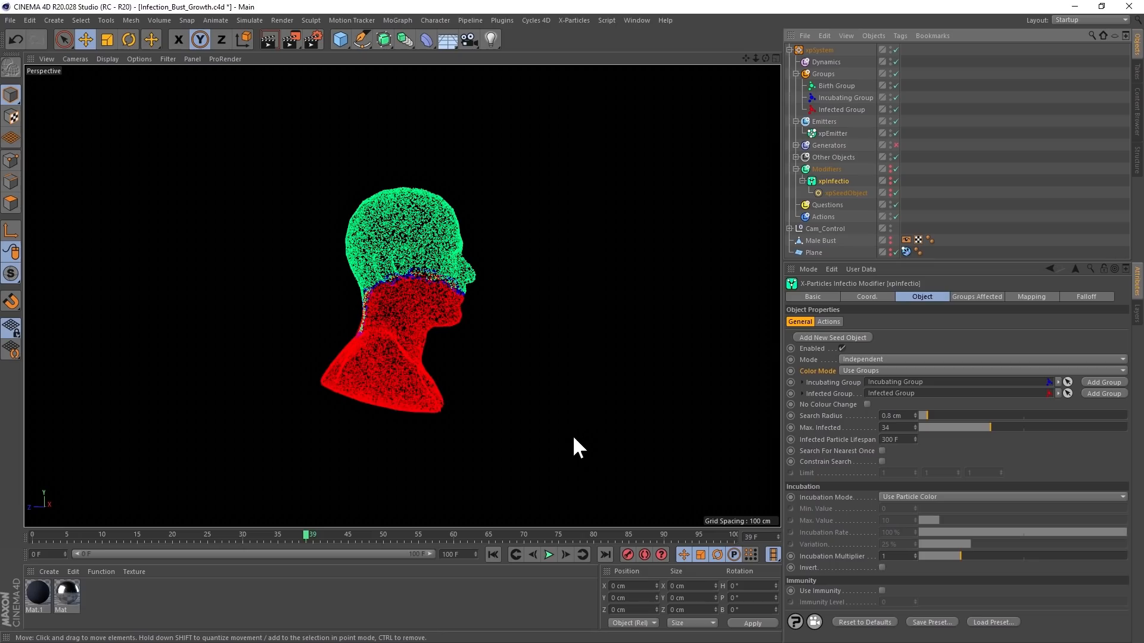
- Set the Editor Display of the Birth Group and Incubating Group to None and play the infection from the start
{"action": "left_click", "coordinate": [833, 85]}
{"action": "left_click", "coordinate": [837, 97], "text": "ctrl"}
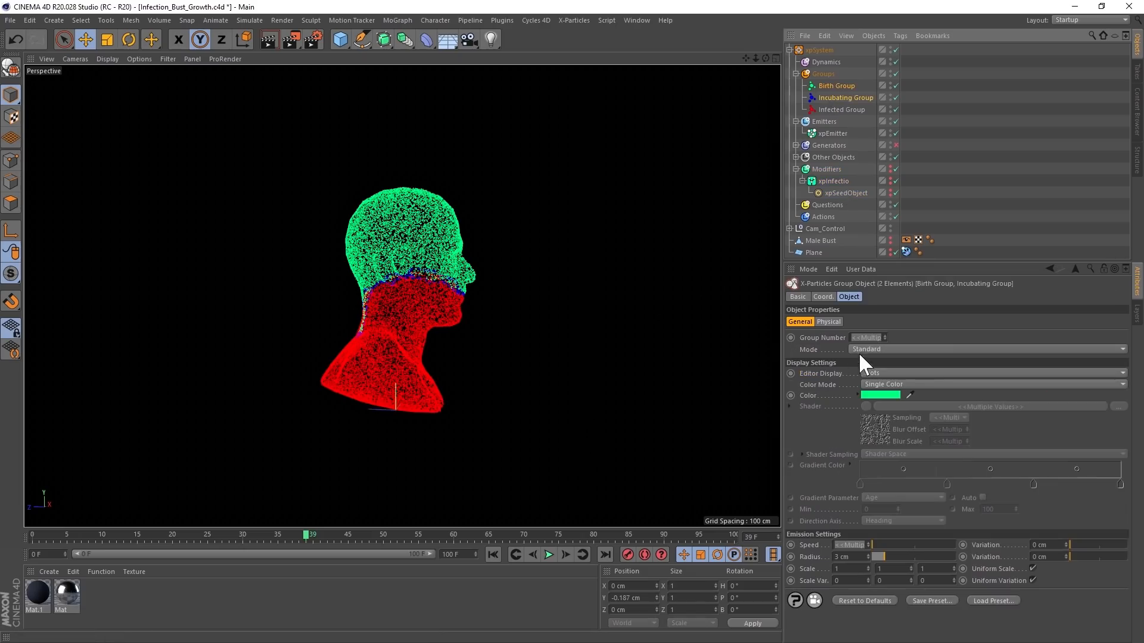
{"action": "left_click", "coordinate": [871, 370]}
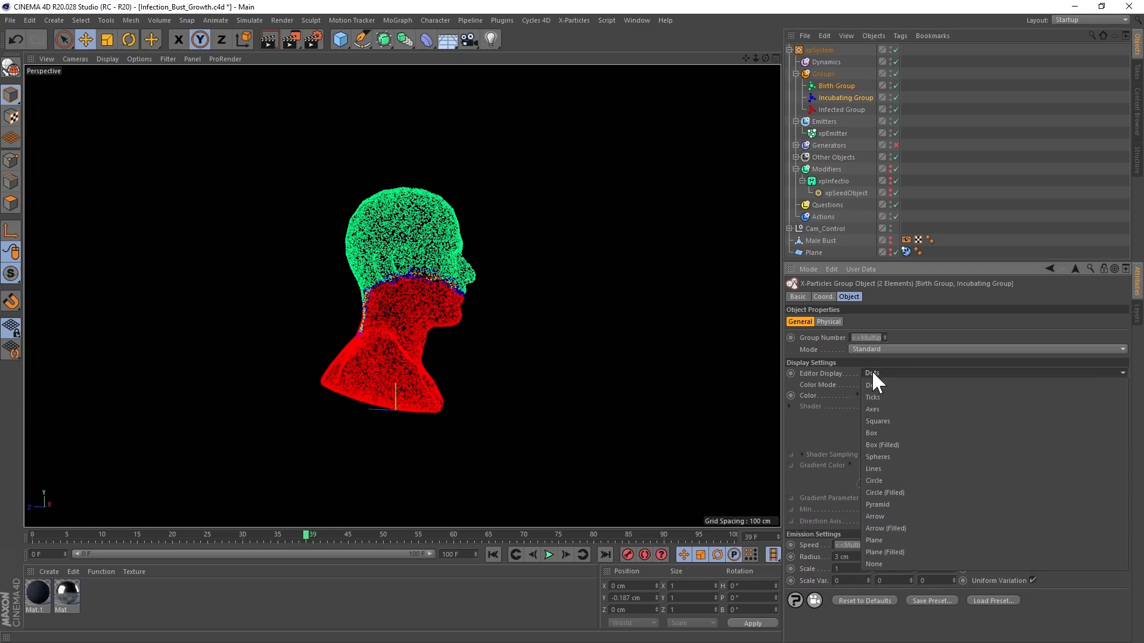
{"action": "left_click", "coordinate": [871, 563]}
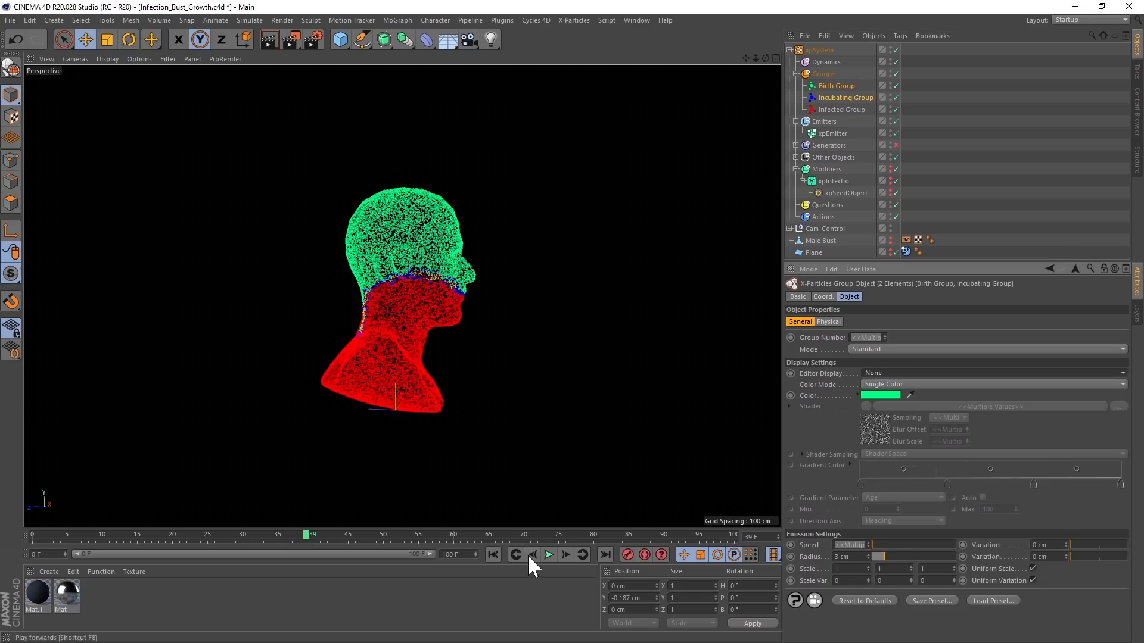
{"action": "left_click", "coordinate": [493, 555]}
{"action": "left_click", "coordinate": [548, 555]}
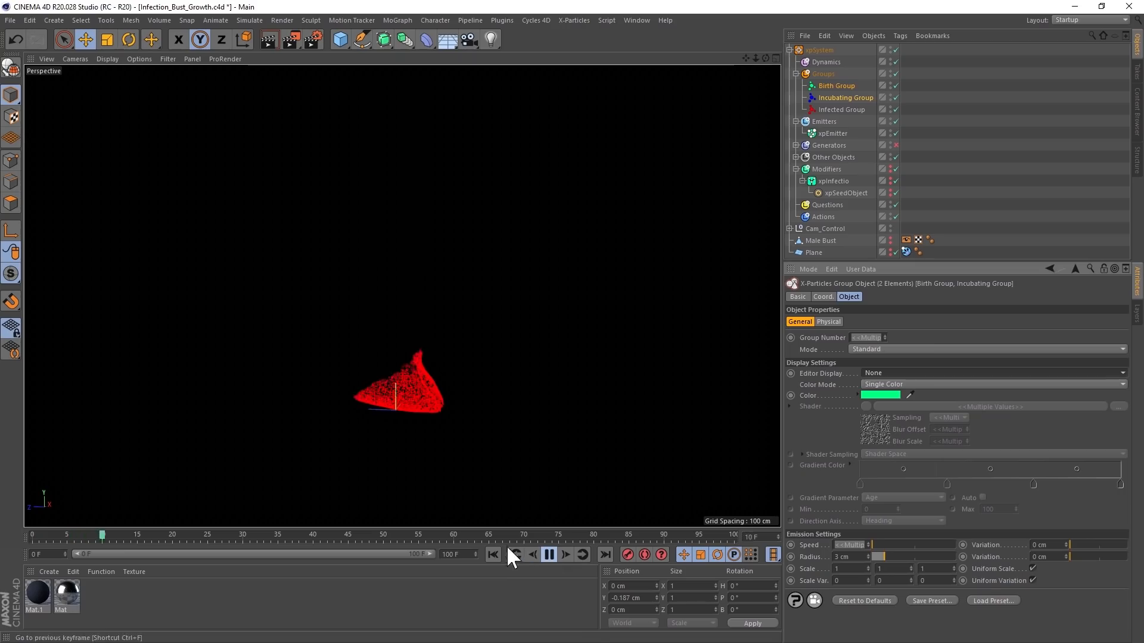
{"action": "left_click_drag", "start_coordinate": [477, 363], "coordinate": [390, 327], "text": "alt"}
{"action": "left_click", "coordinate": [549, 554]}
- Set xpEmitter to emit from Edges of the Male Bust and replay the infection from the start
{"action": "left_click", "coordinate": [833, 133]}
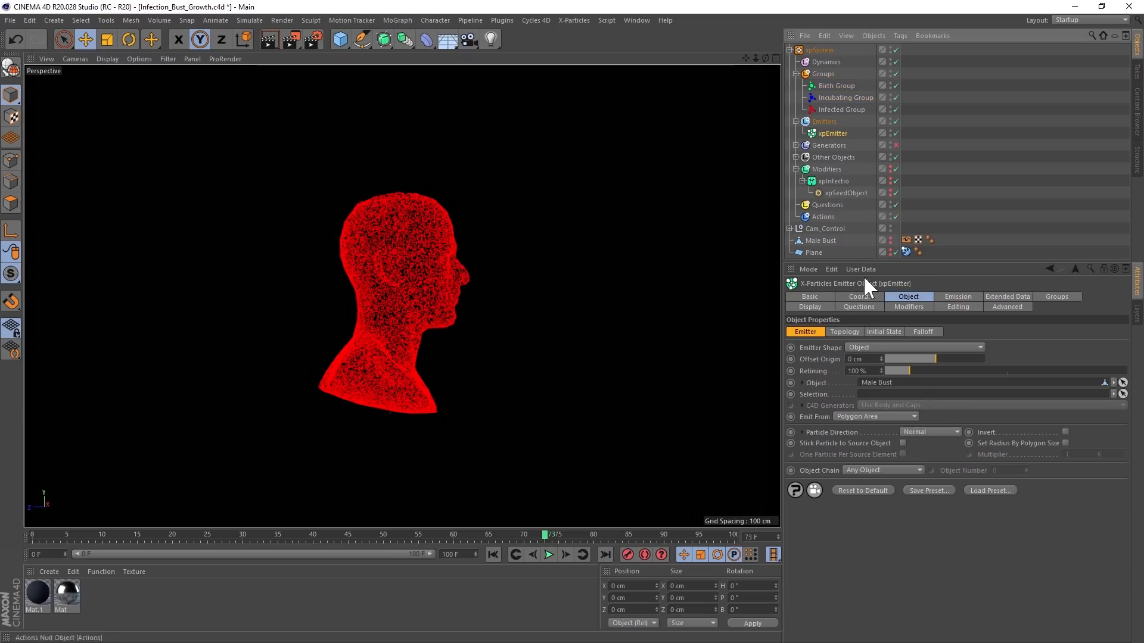
{"action": "left_click", "coordinate": [859, 414]}
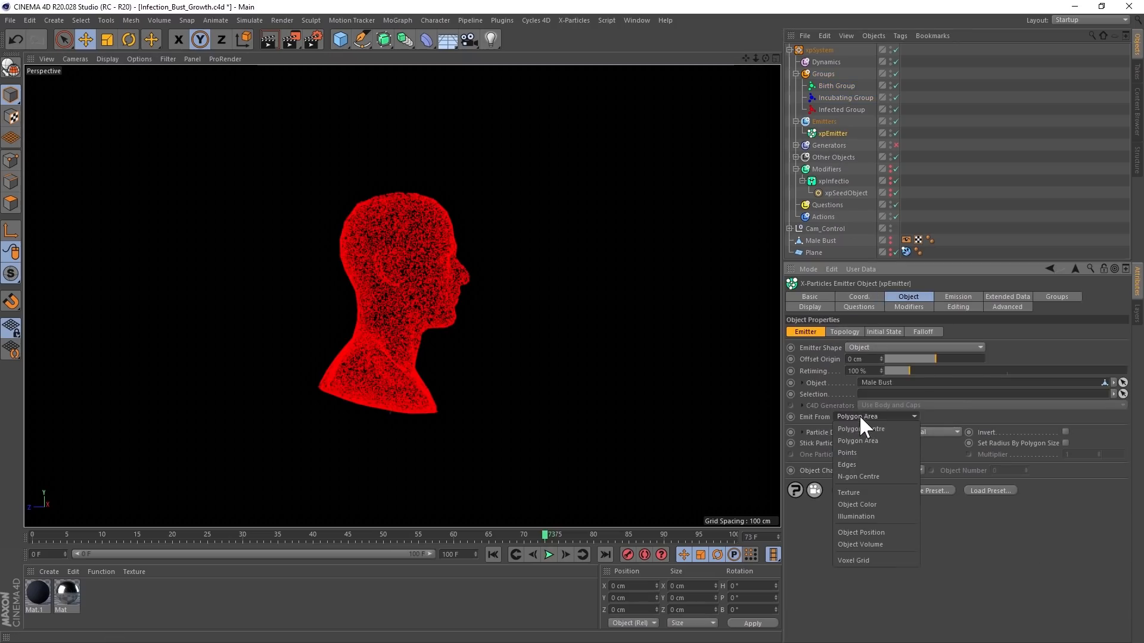
{"action": "left_click", "coordinate": [860, 465]}
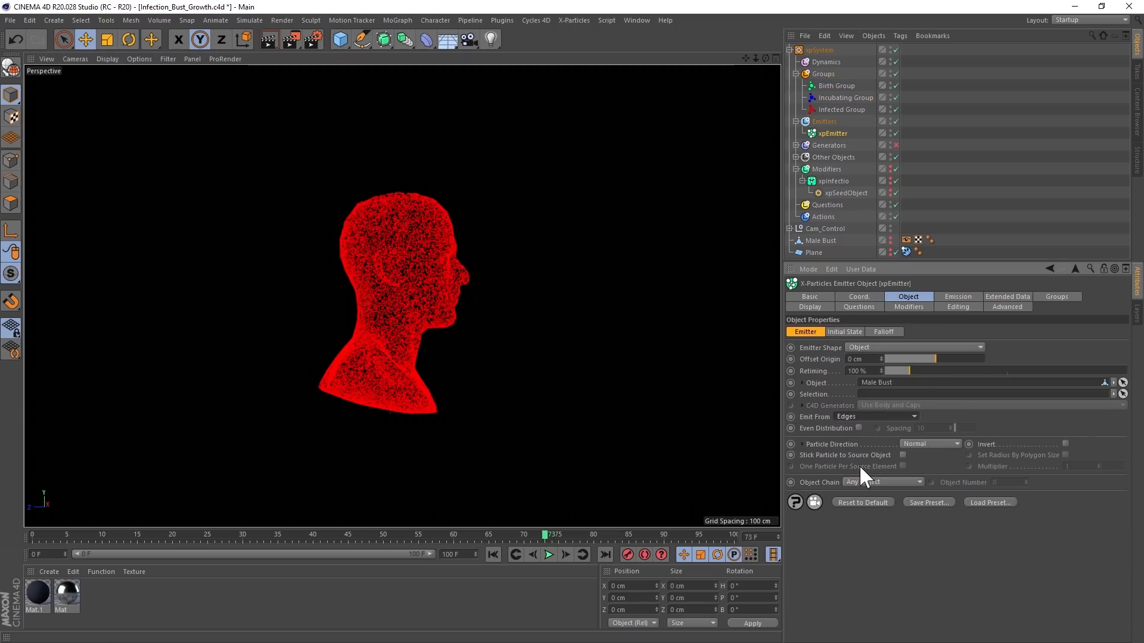
{"action": "left_click", "coordinate": [493, 555]}
{"action": "left_click", "coordinate": [549, 554]}
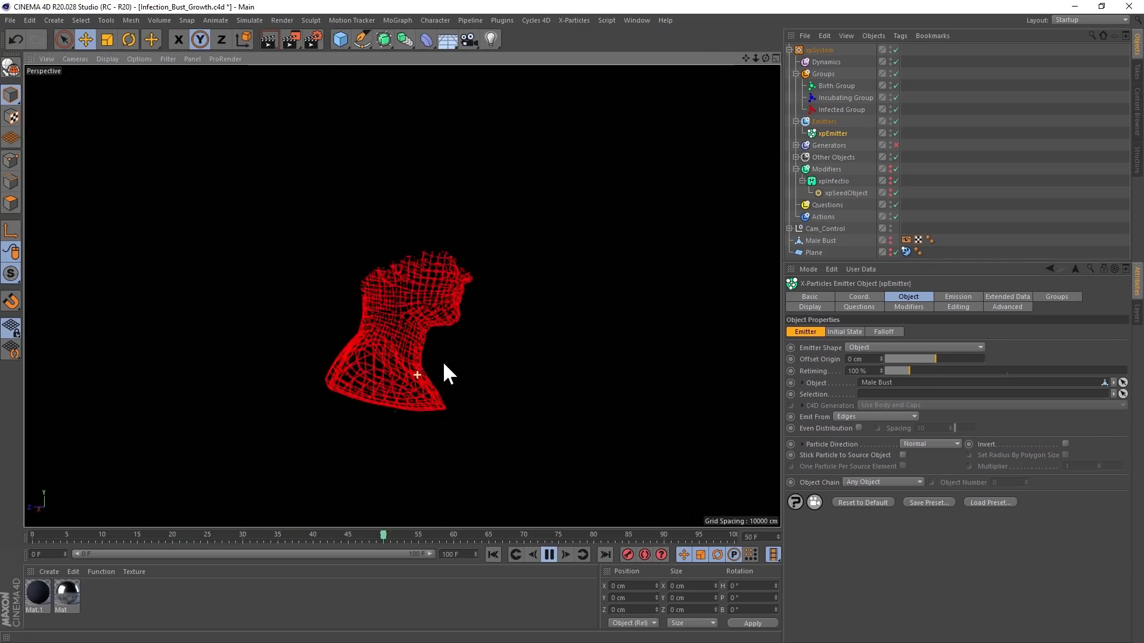
{"action": "left_click", "coordinate": [550, 552]}
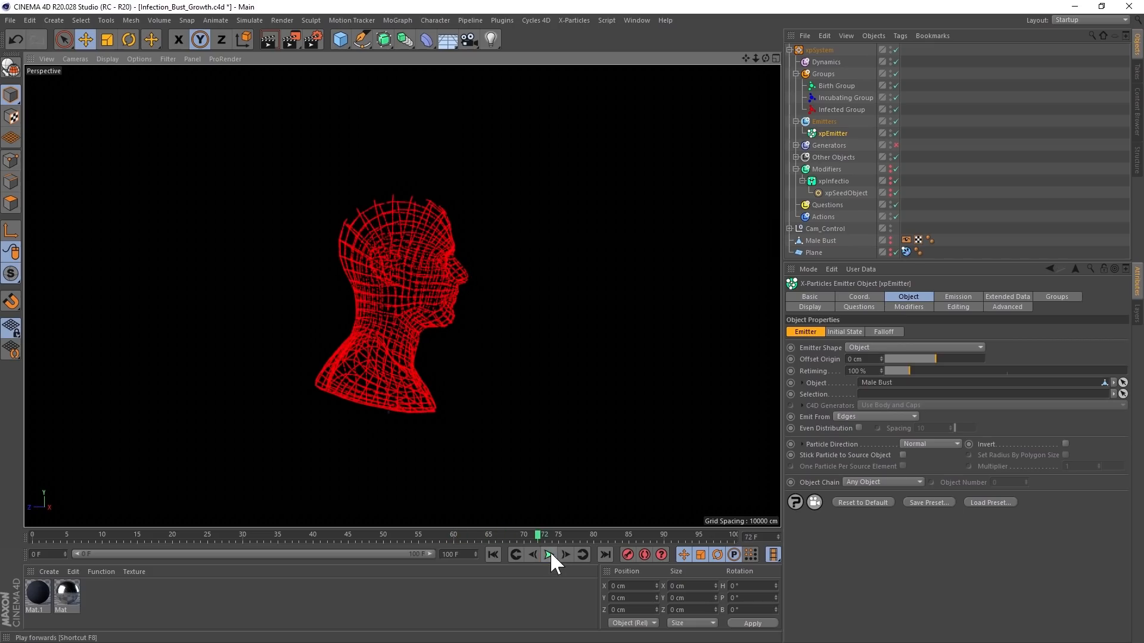
- Raise the seed object above the head to about 49 cm in Y, replay the infection, and lower the seed back to about -15 cm
{"action": "left_click", "coordinate": [839, 192]}
{"action": "left_click_drag", "start_coordinate": [484, 441], "coordinate": [501, 79]}
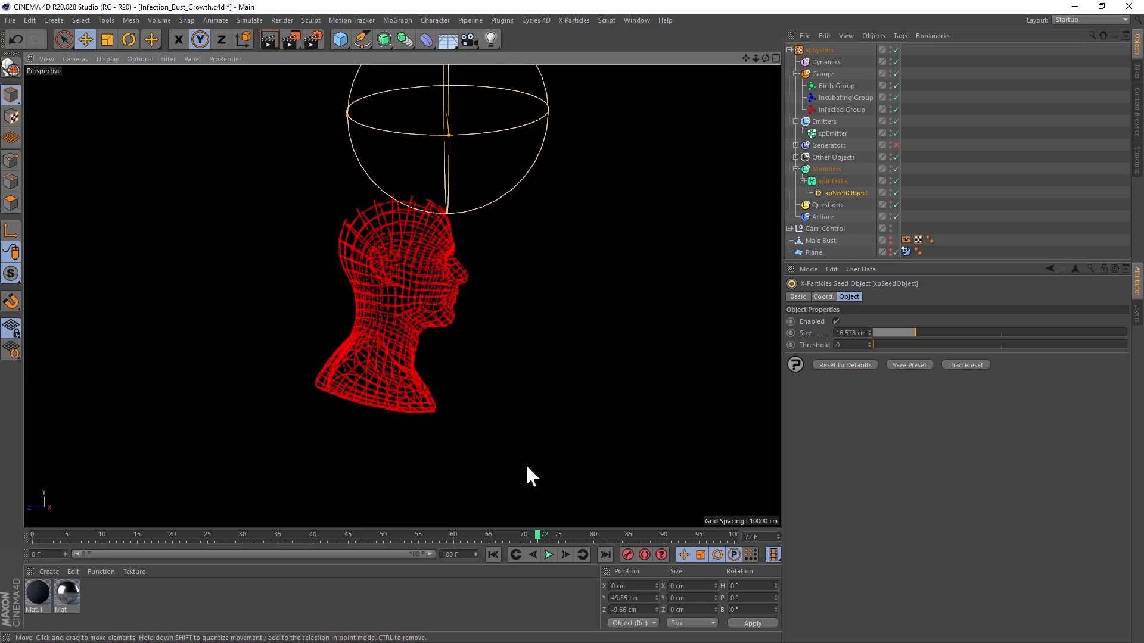
{"action": "left_click", "coordinate": [492, 554]}
{"action": "left_click", "coordinate": [549, 555]}
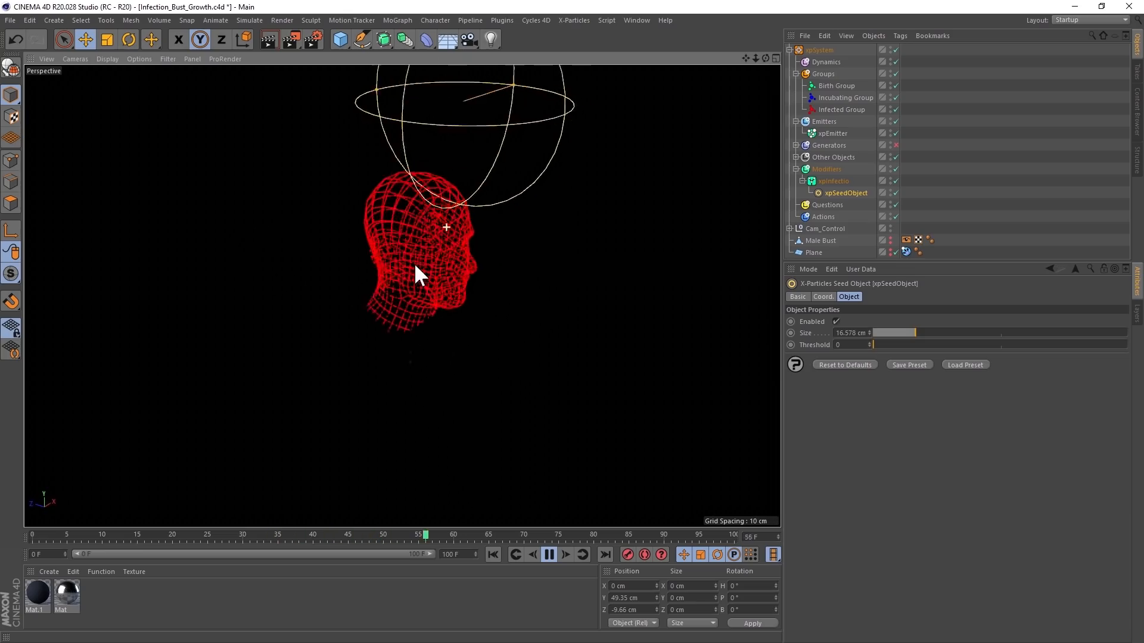
{"action": "left_click", "coordinate": [548, 555]}
{"action": "left_click_drag", "start_coordinate": [402, 141], "coordinate": [405, 505]}
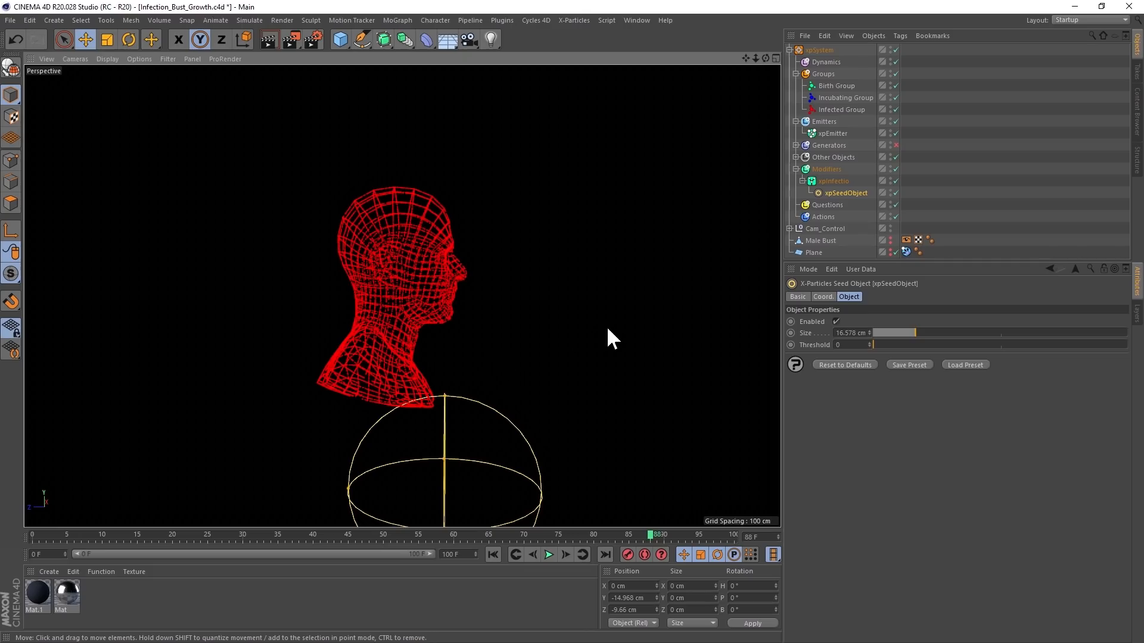
- Add an xpGravity modifier with a Gravity Strength of 126 cm and restrict it to the Infected Group
{"action": "left_click", "coordinate": [825, 167]}
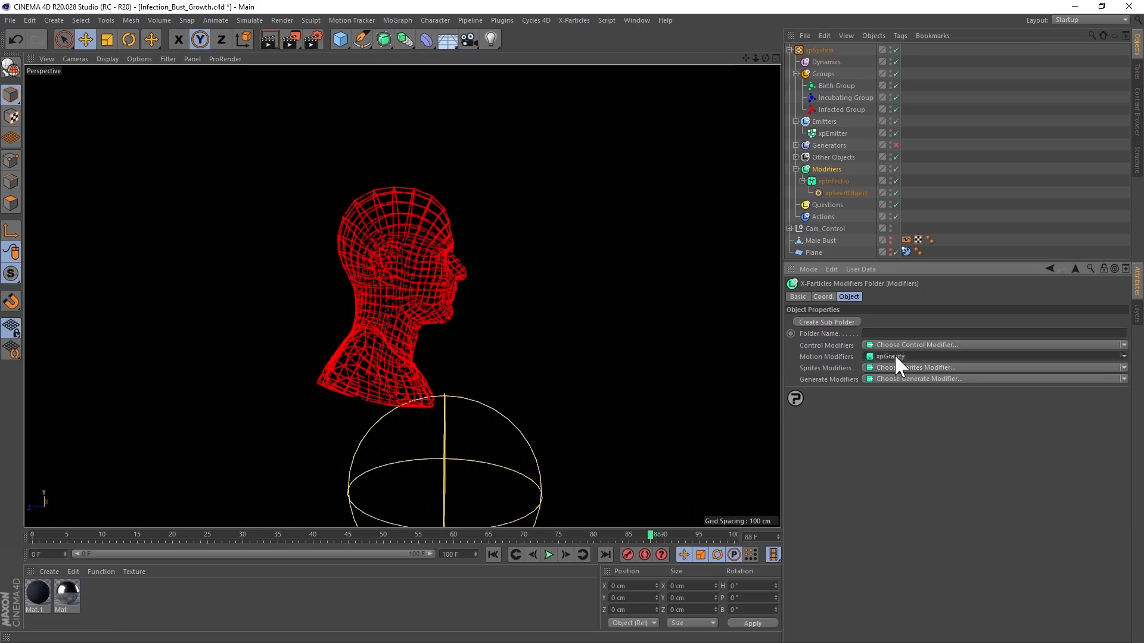
{"action": "left_click_drag", "start_coordinate": [960, 367], "coordinate": [941, 367]}
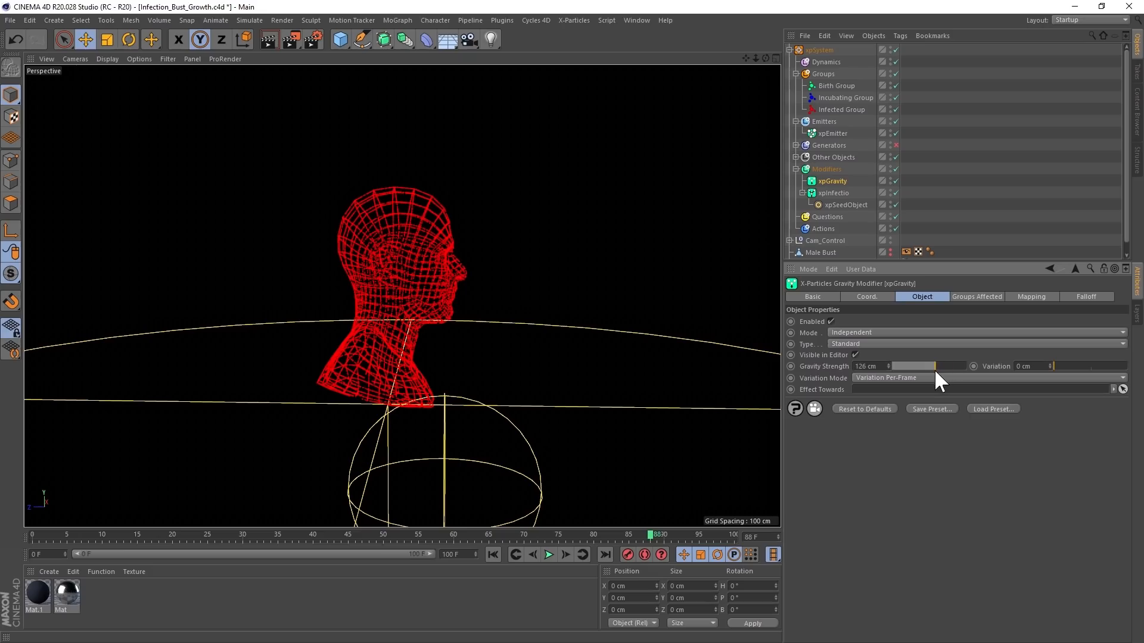
{"action": "left_click", "coordinate": [966, 297]}
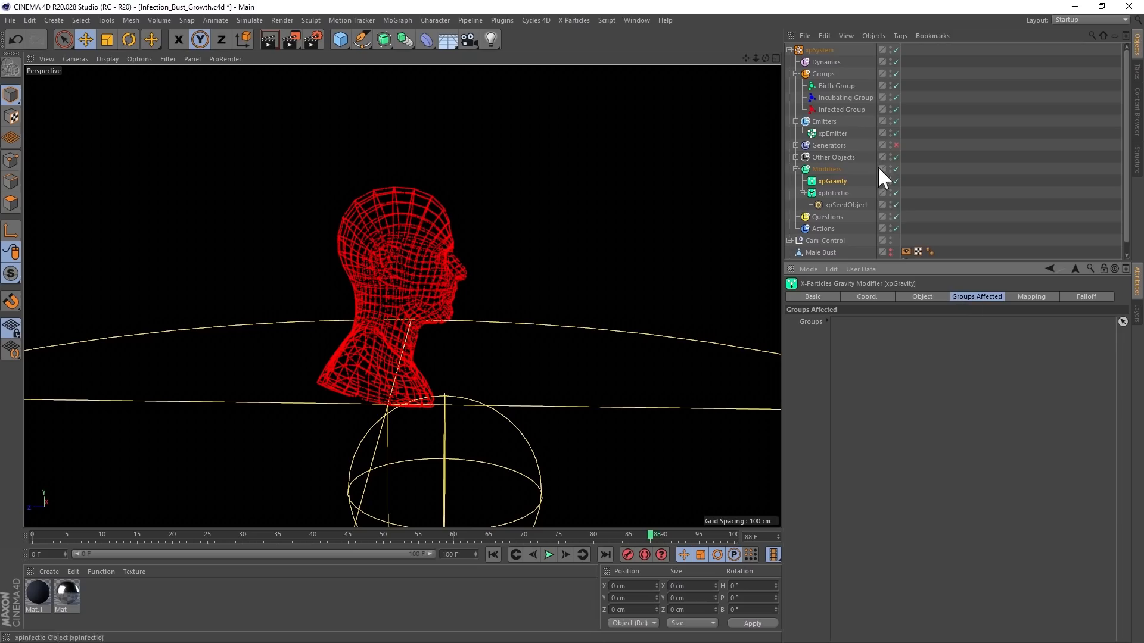
{"action": "left_click_drag", "start_coordinate": [830, 109], "coordinate": [912, 376]}
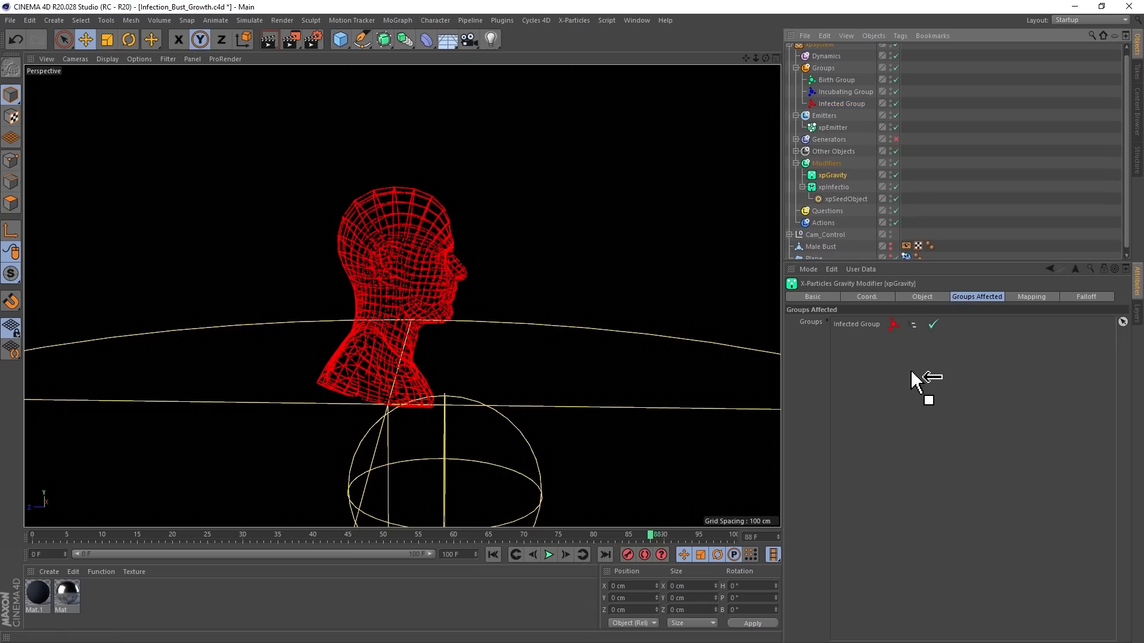
- Set the Editor Display of the Birth Group and Incubating Group to Dots
{"action": "left_click", "coordinate": [825, 80]}
{"action": "left_click", "coordinate": [828, 90], "text": "ctrl"}
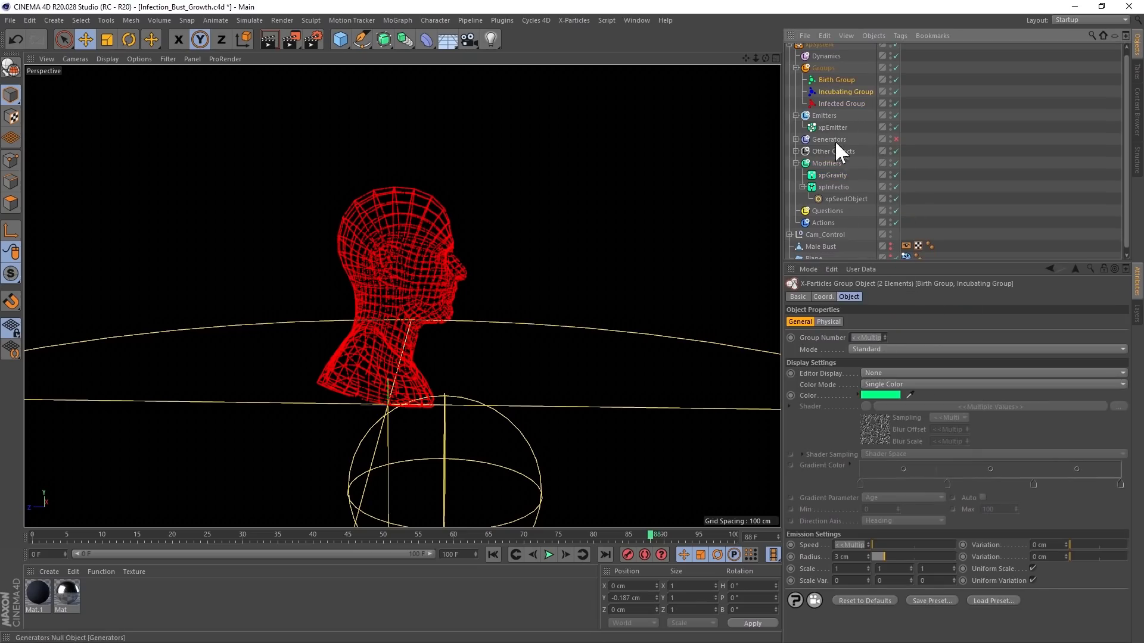
{"action": "left_click", "coordinate": [874, 373]}
{"action": "left_click", "coordinate": [881, 385]}
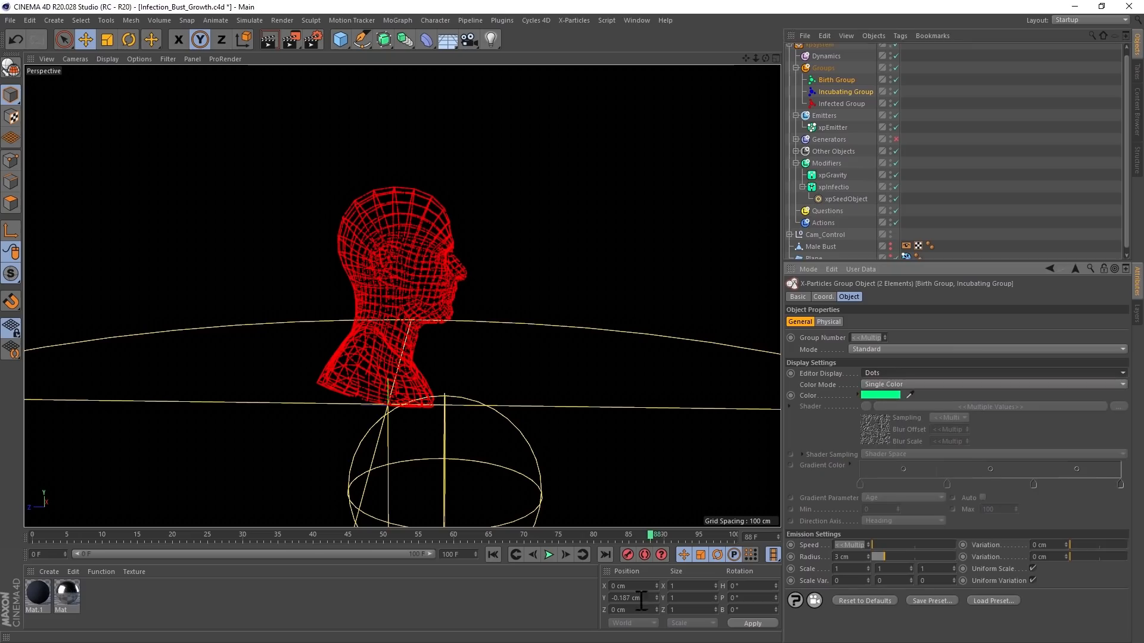
- Hide the Modifiers folder's objects in the viewport and play the infection with gravity from the start
{"action": "left_click", "coordinate": [493, 554]}
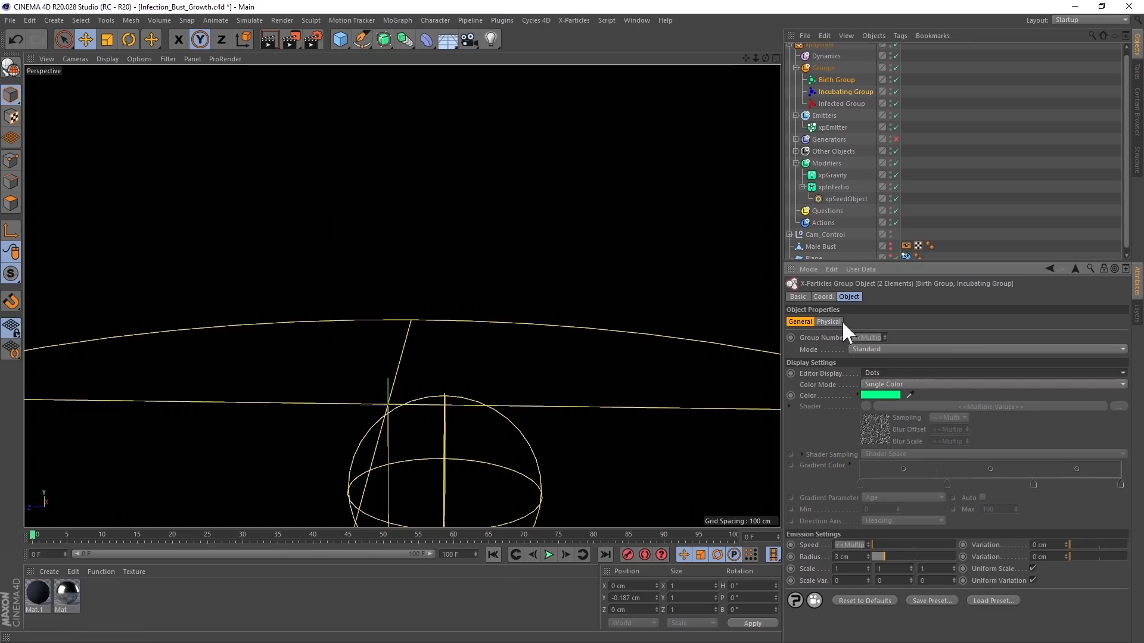
{"action": "double_click", "coordinate": [889, 164], "text": "ctrl+alt"}
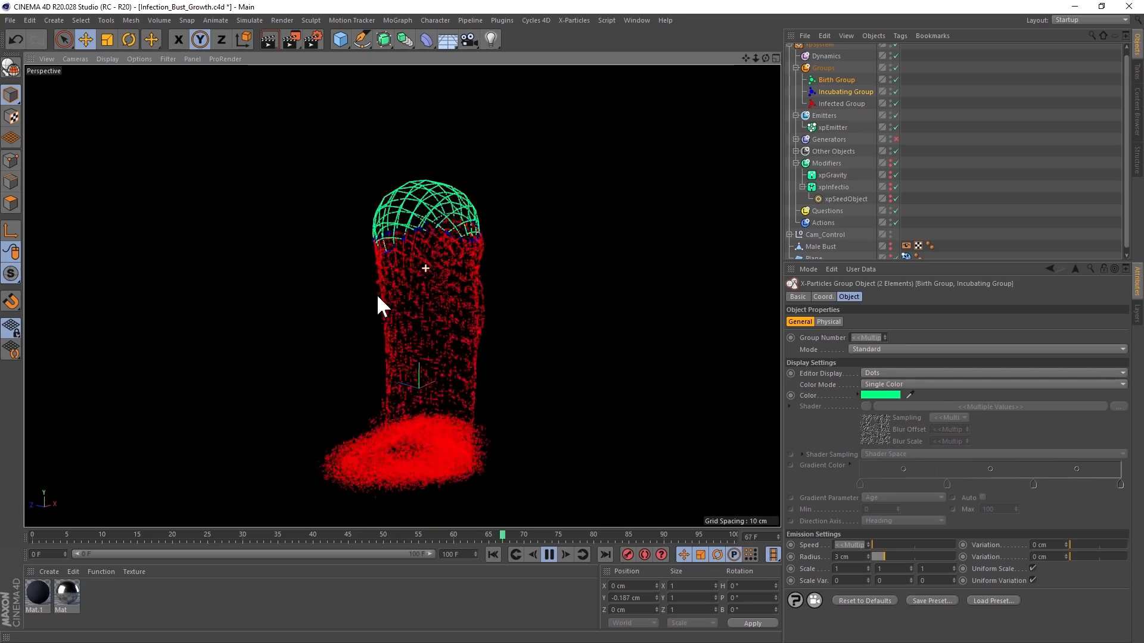
{"action": "left_click", "coordinate": [549, 555]}
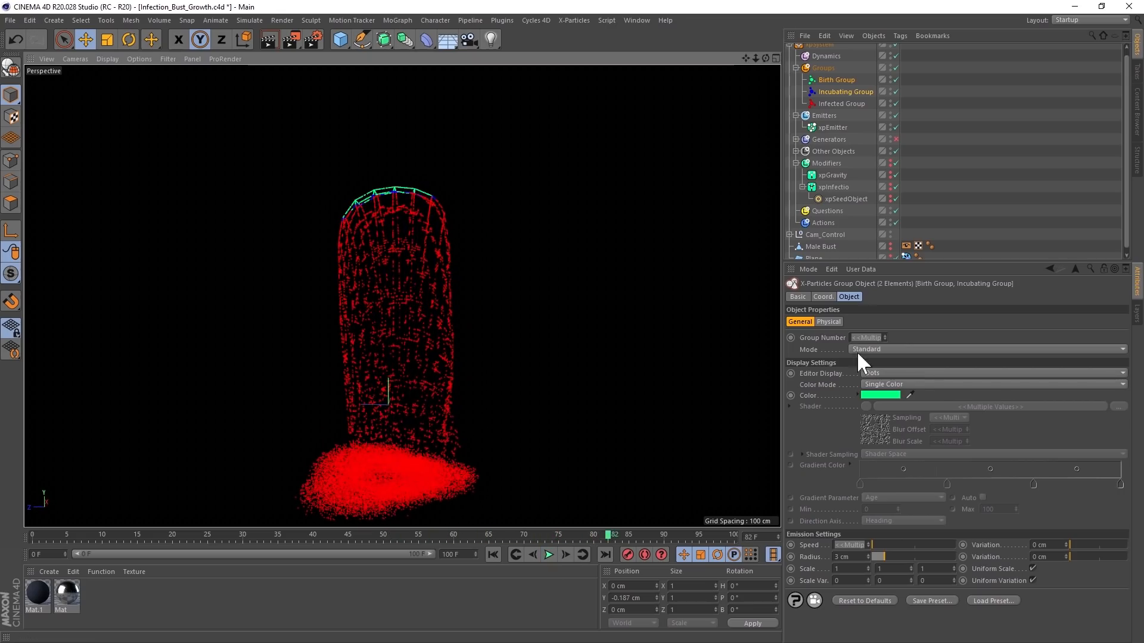
- Set xpEmitter to emit from Polygon Area and replay the infection with gravity from the start
{"action": "left_click", "coordinate": [831, 127]}
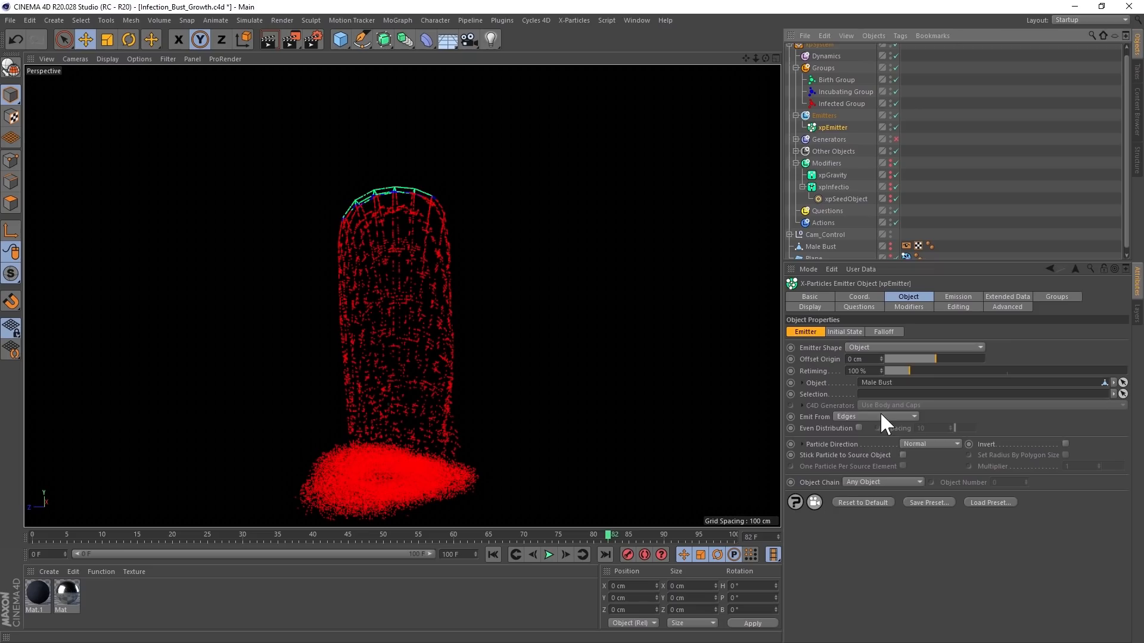
{"action": "left_click", "coordinate": [880, 417]}
{"action": "left_click", "coordinate": [875, 441]}
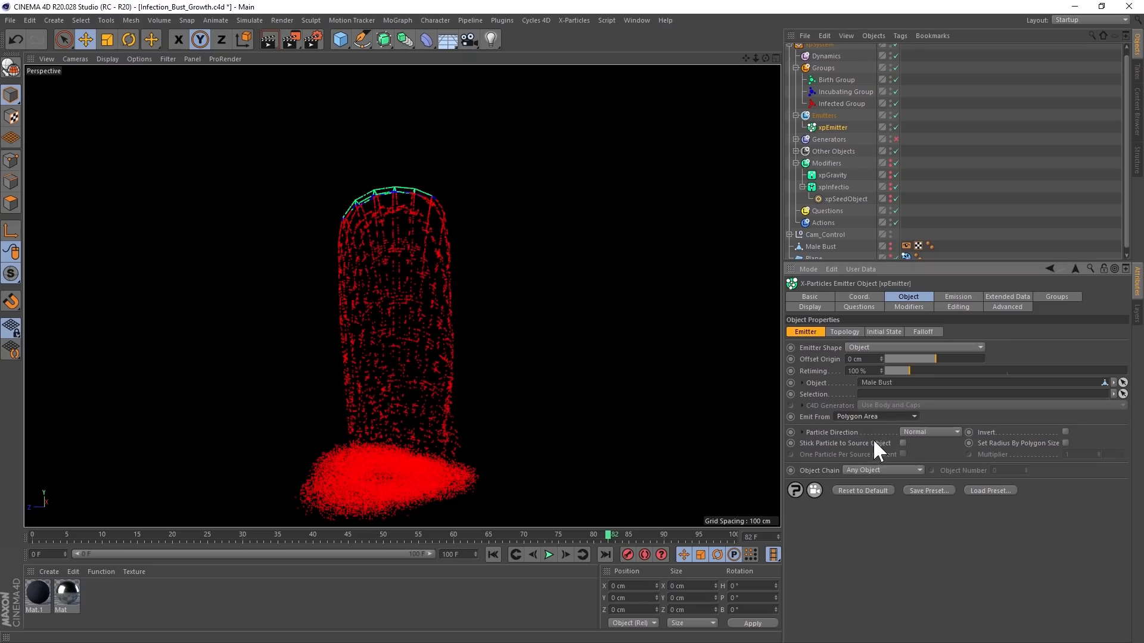
{"action": "left_click", "coordinate": [493, 555]}
{"action": "left_click", "coordinate": [549, 555]}
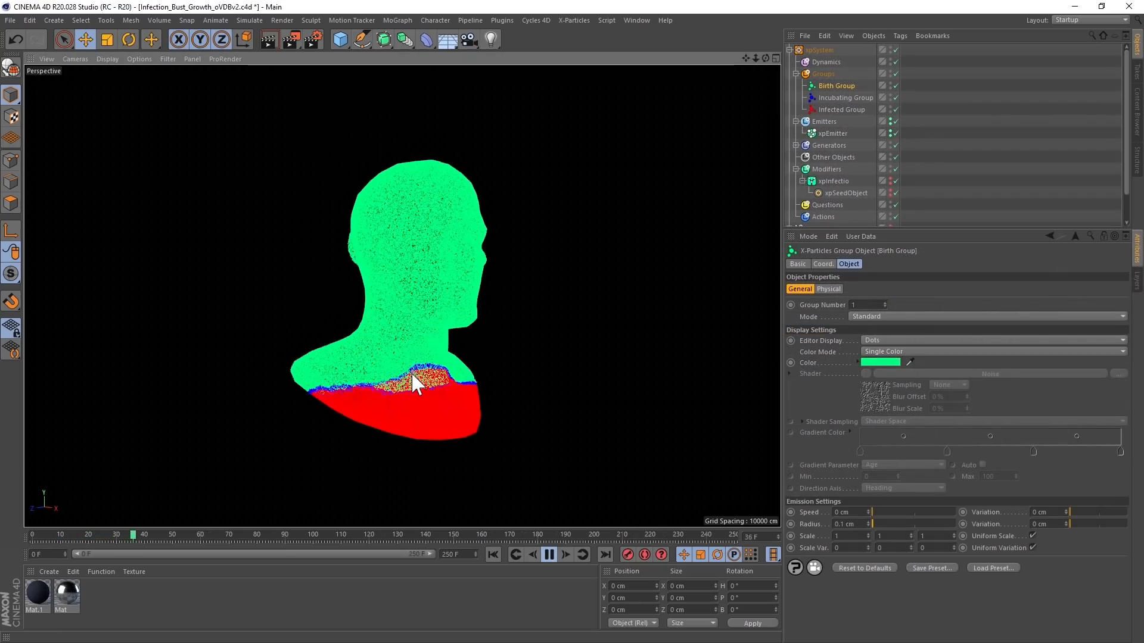
- Pause the playback, set the Birth Group's Color Mode to Use Shader, and preview its Noise colors at frame 1
{"action": "left_click", "coordinate": [548, 555]}
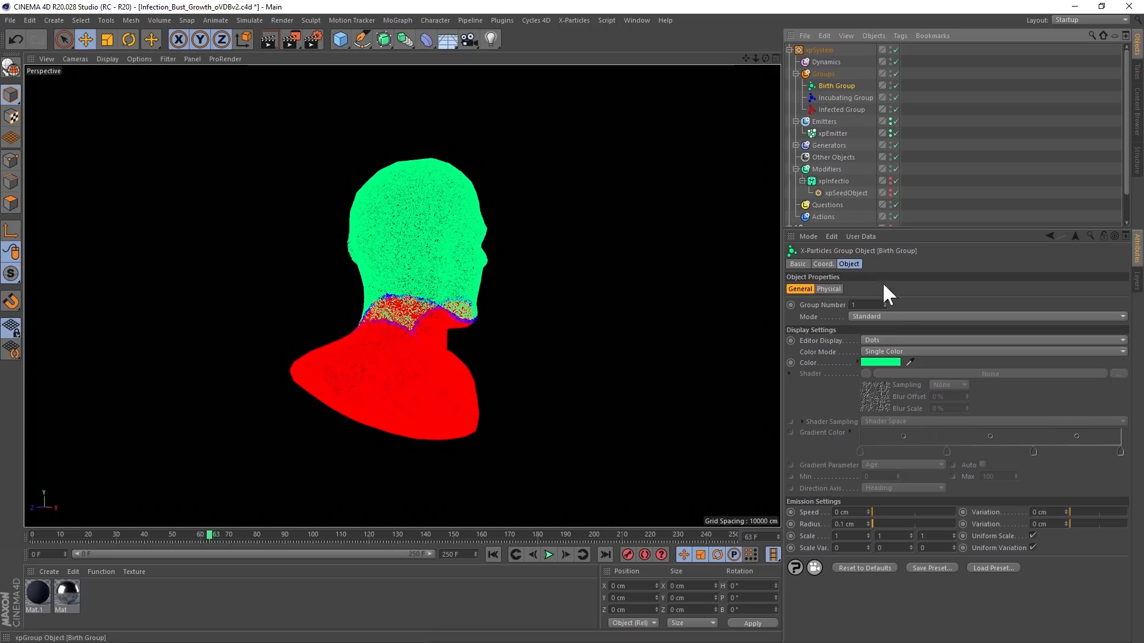
{"action": "left_click", "coordinate": [871, 352]}
{"action": "left_click", "coordinate": [886, 411]}
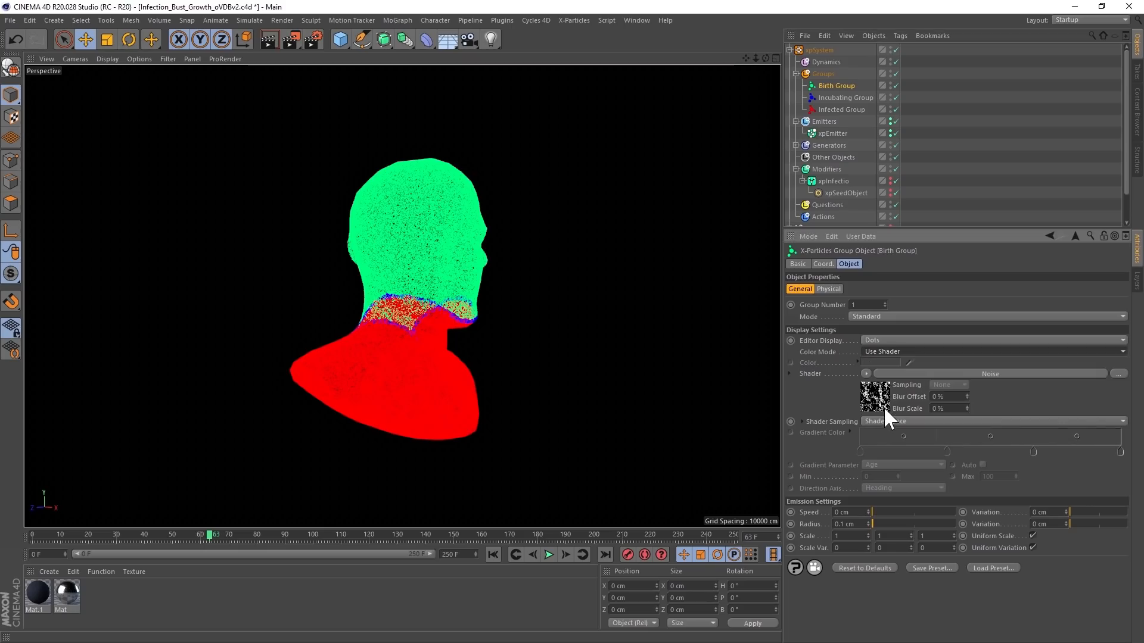
{"action": "left_click", "coordinate": [492, 555]}
{"action": "left_click", "coordinate": [564, 555]}
{"action": "left_click_drag", "start_coordinate": [391, 266], "coordinate": [450, 302], "text": "alt"}
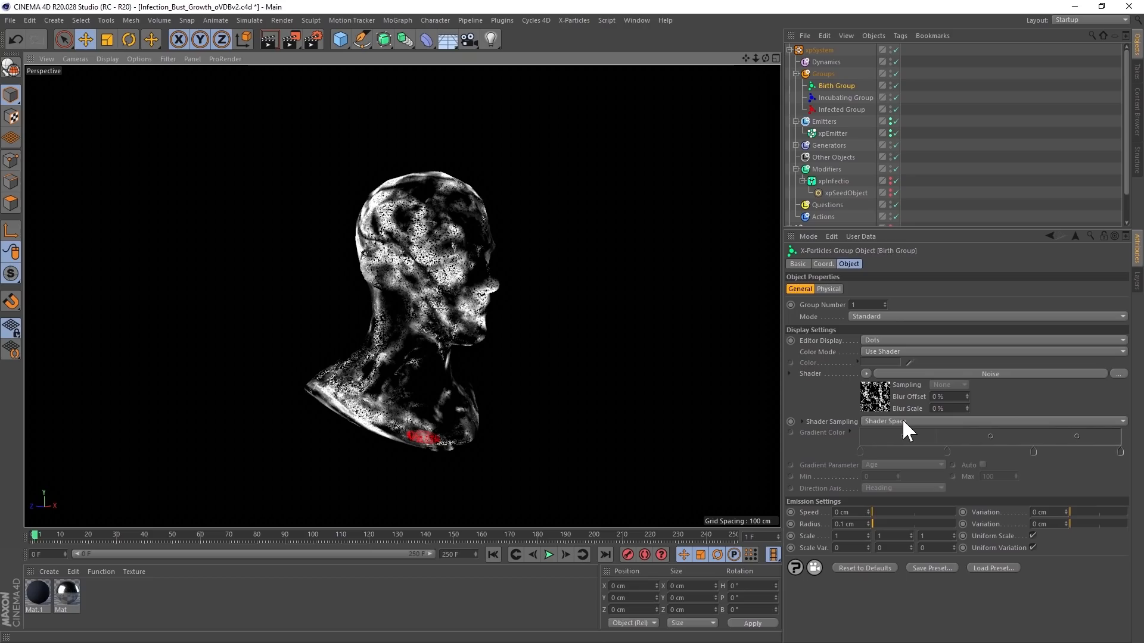
- Play the infection from the start and examine how it spreads across the noise-colored particles from several angles
{"action": "left_click", "coordinate": [492, 555]}
{"action": "left_click", "coordinate": [547, 554]}
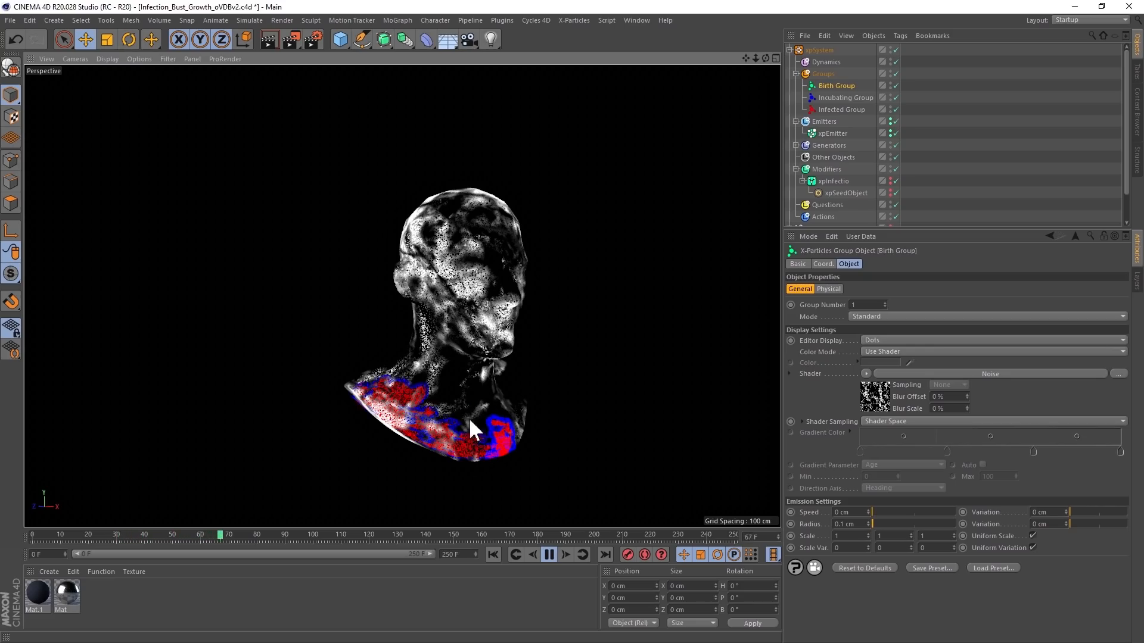
{"action": "mouse_move", "coordinate": [477, 385]}
{"action": "left_mouse_down", "text": "alt"}
{"action": "mouse_move", "coordinate": [513, 376]}
{"action": "mouse_move", "coordinate": [471, 386]}
{"action": "mouse_move", "coordinate": [460, 374]}
{"action": "mouse_move", "coordinate": [458, 394]}
{"action": "left_mouse_up", "text": "alt"}
{"action": "mouse_move", "coordinate": [450, 305]}
{"action": "left_mouse_down", "text": "alt"}
{"action": "mouse_move", "coordinate": [485, 334]}
{"action": "mouse_move", "coordinate": [528, 345]}
{"action": "mouse_move", "coordinate": [615, 320]}
{"action": "mouse_move", "coordinate": [533, 326]}
{"action": "mouse_move", "coordinate": [472, 311]}
{"action": "mouse_move", "coordinate": [429, 320]}
{"action": "mouse_move", "coordinate": [413, 342]}
{"action": "mouse_move", "coordinate": [434, 309]}
{"action": "left_mouse_up", "text": "alt"}
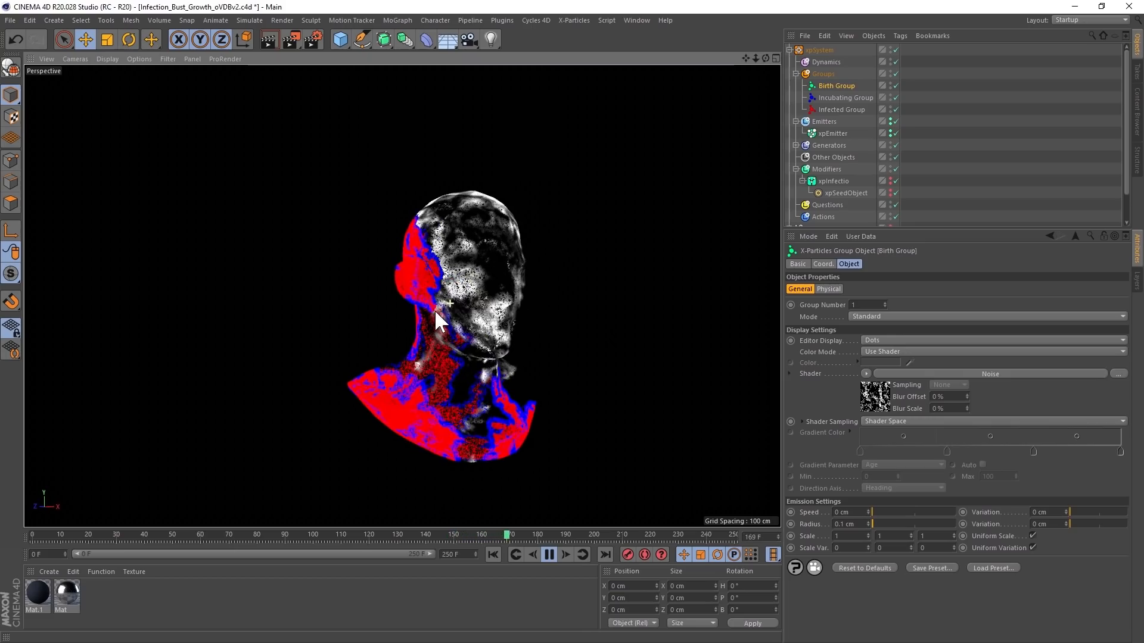
{"action": "left_click", "coordinate": [547, 555]}
{"action": "middle_click_drag", "start_coordinate": [448, 266], "coordinate": [399, 245], "text": "alt"}
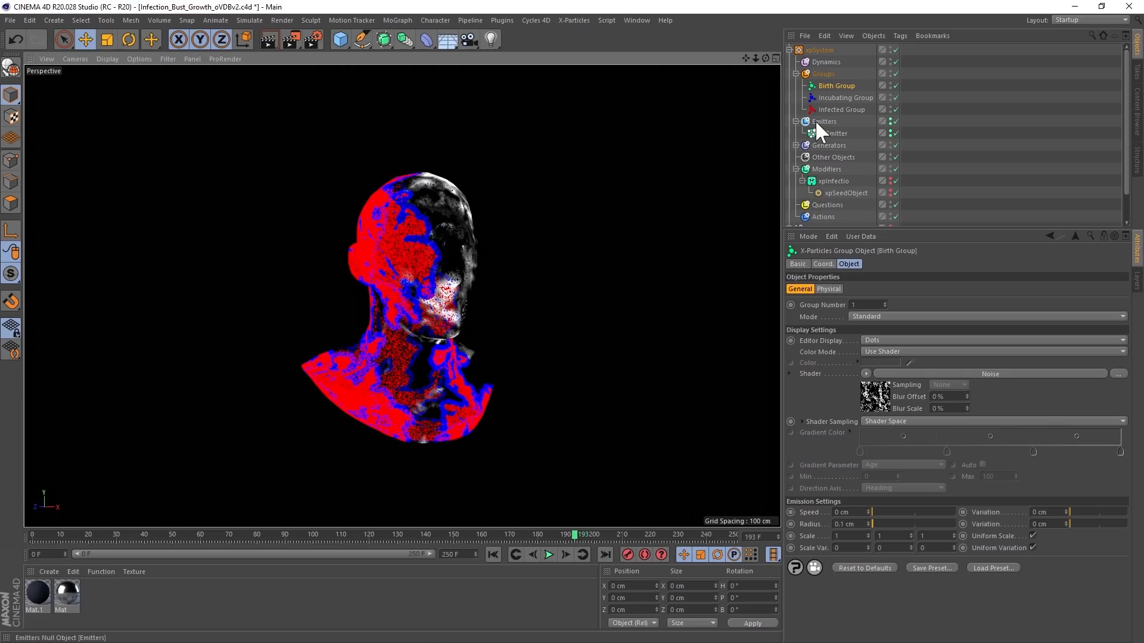
- Enable the Infected Group as a source of xpOVDBMesher, hide the xpEmitter particles, and inspect the mesh
{"action": "left_click", "coordinate": [796, 145]}
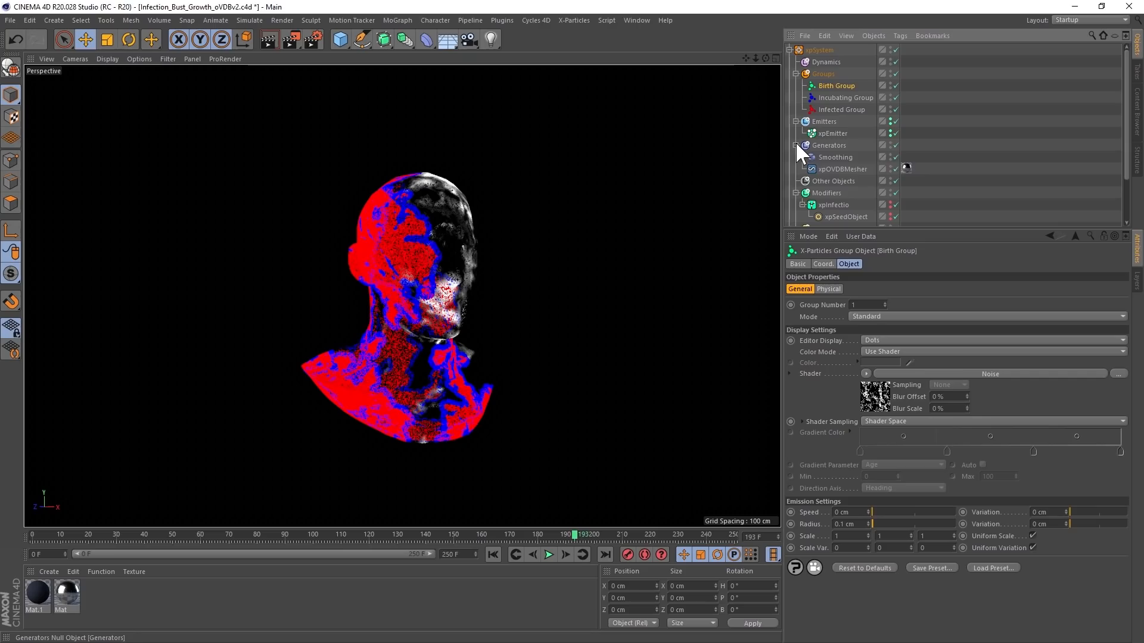
{"action": "left_click", "coordinate": [850, 168]}
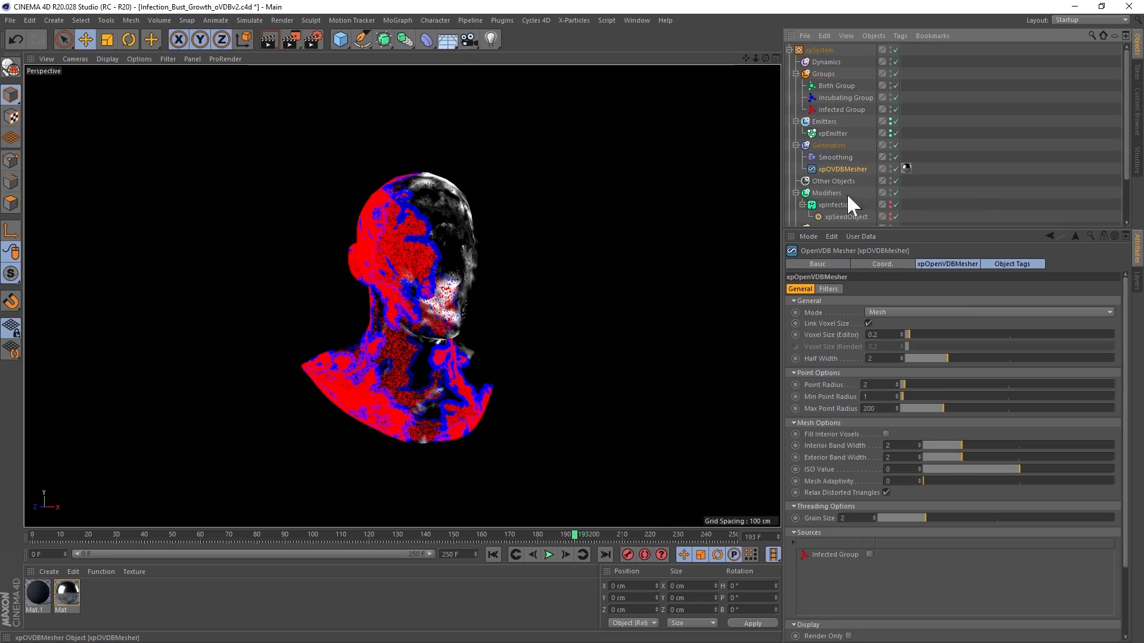
{"action": "left_click", "coordinate": [870, 555]}
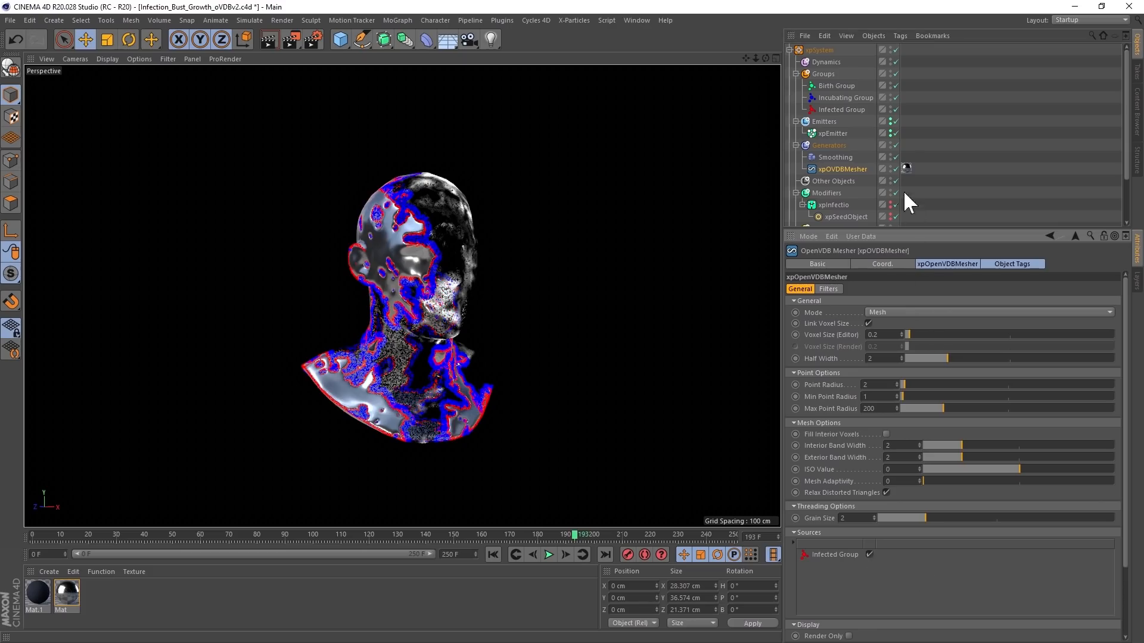
{"action": "left_click", "coordinate": [890, 131]}
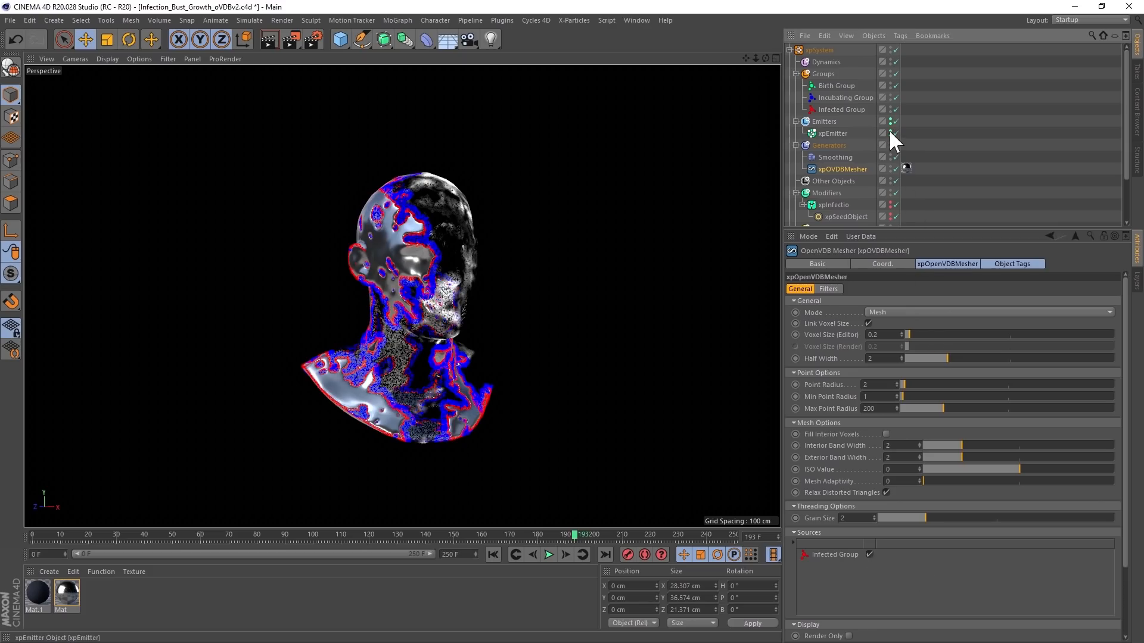
{"action": "left_click_drag", "start_coordinate": [454, 330], "coordinate": [366, 284], "text": "alt"}
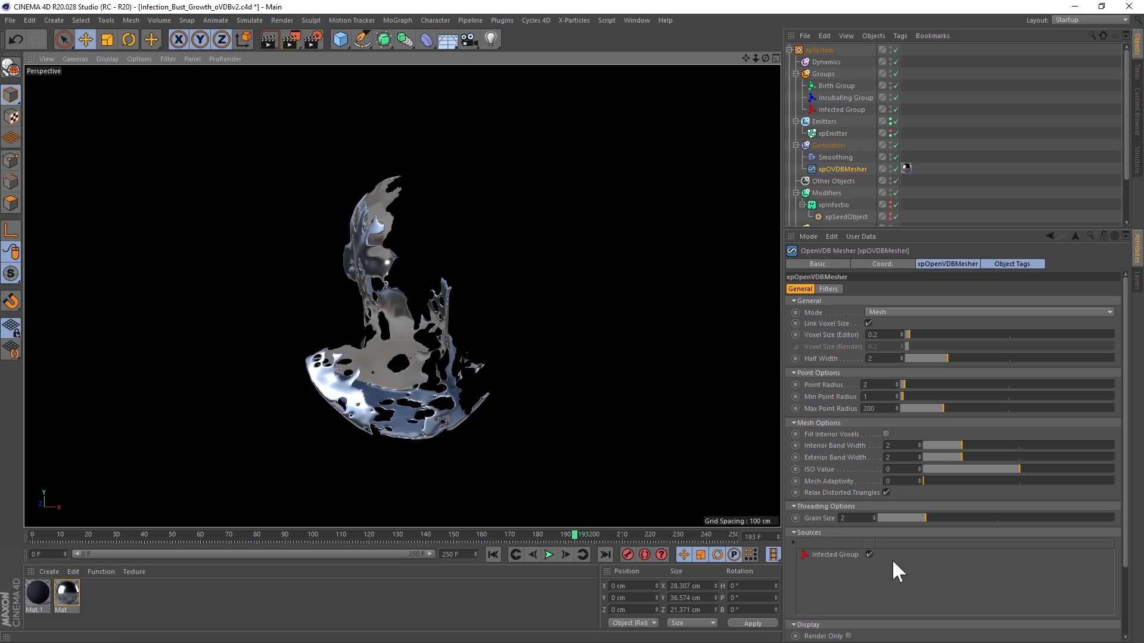
- Replace the Infected Group with the Incubating Group as the source of xpOVDBMesher and inspect the mesh around the bust
{"action": "left_click", "coordinate": [870, 555]}
{"action": "left_click_drag", "start_coordinate": [834, 98], "coordinate": [888, 400]}
{"action": "left_click_drag", "start_coordinate": [857, 576], "coordinate": [862, 581]}
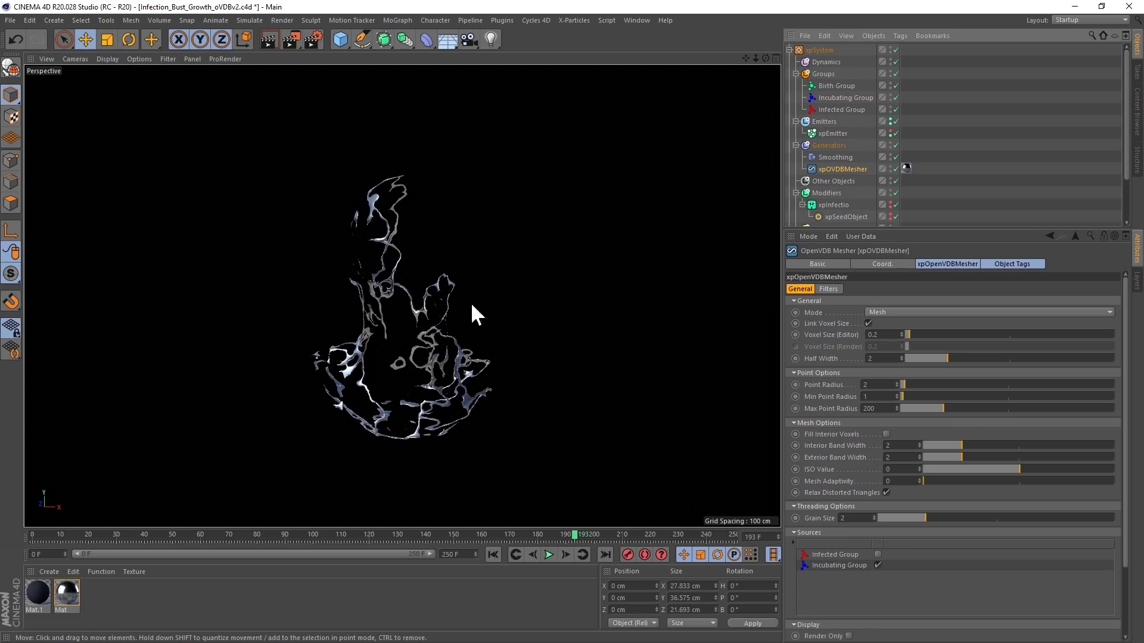
{"action": "left_click_drag", "start_coordinate": [506, 276], "coordinate": [391, 341], "text": "alt"}
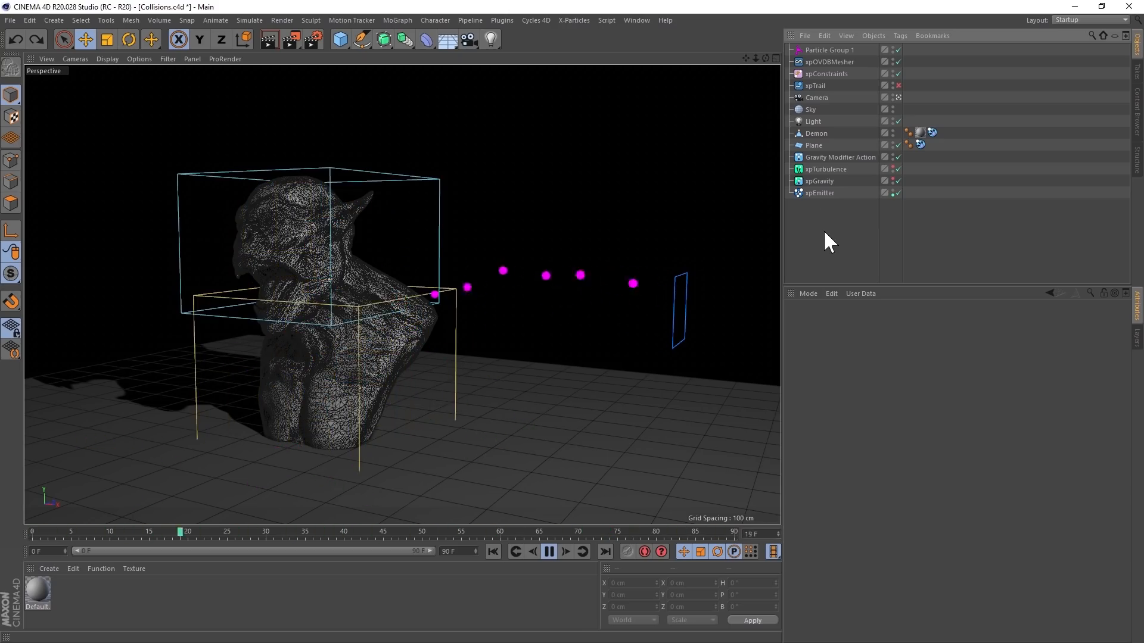
- Organize the Collisions scene's particle objects with xpSystemSort and review the contents of the Dynamics, Groups, Generators, Modifiers and Actions folders
{"action": "left_click", "coordinate": [575, 21]}
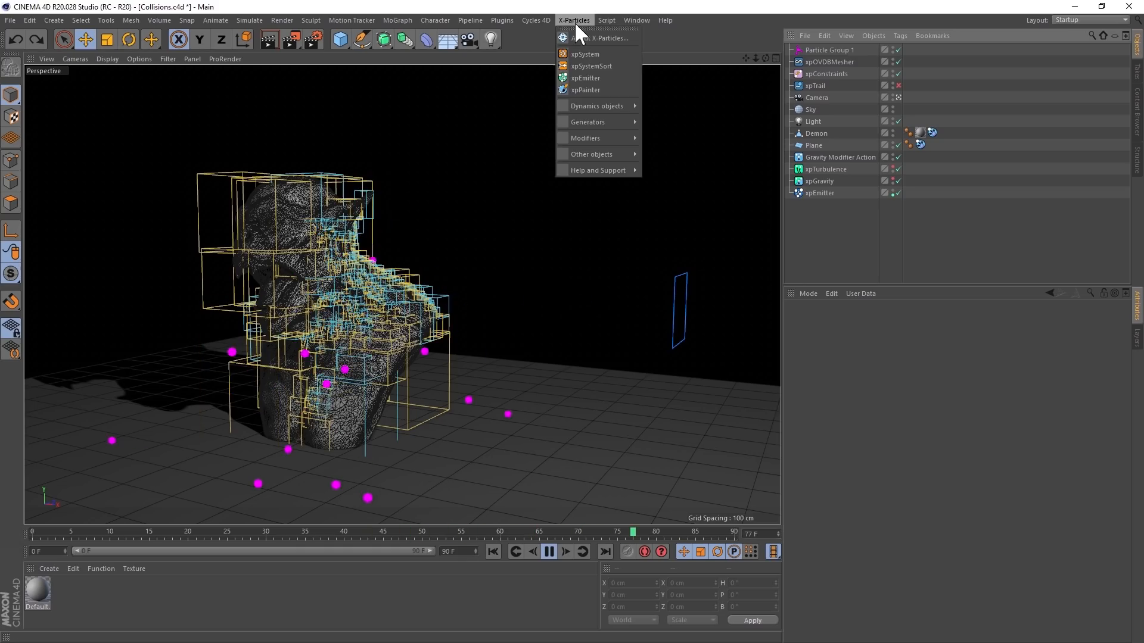
{"action": "left_click", "coordinate": [603, 66]}
{"action": "left_click", "coordinate": [789, 49]}
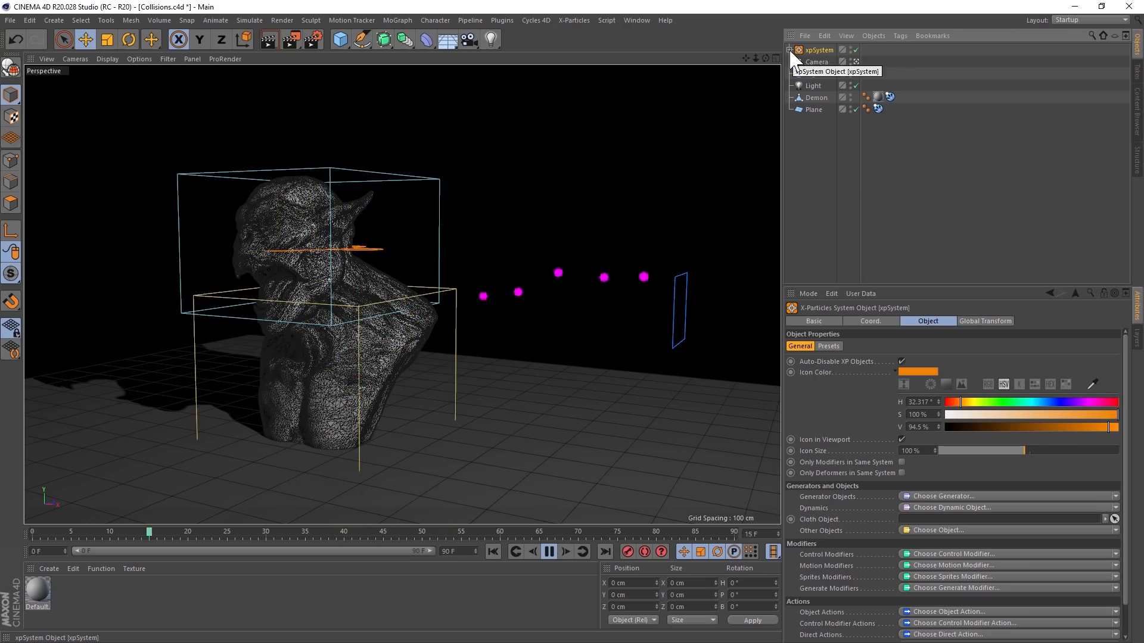
{"action": "left_click", "coordinate": [788, 49]}
{"action": "left_click", "coordinate": [796, 62]}
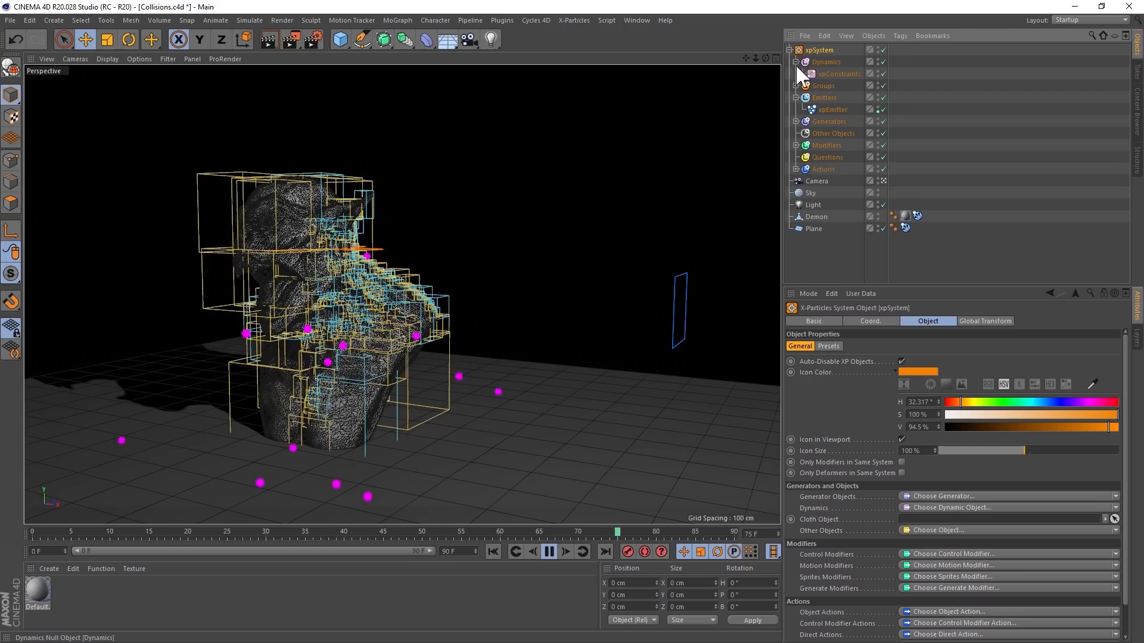
{"action": "left_click", "coordinate": [795, 85]}
{"action": "left_click", "coordinate": [796, 134]}
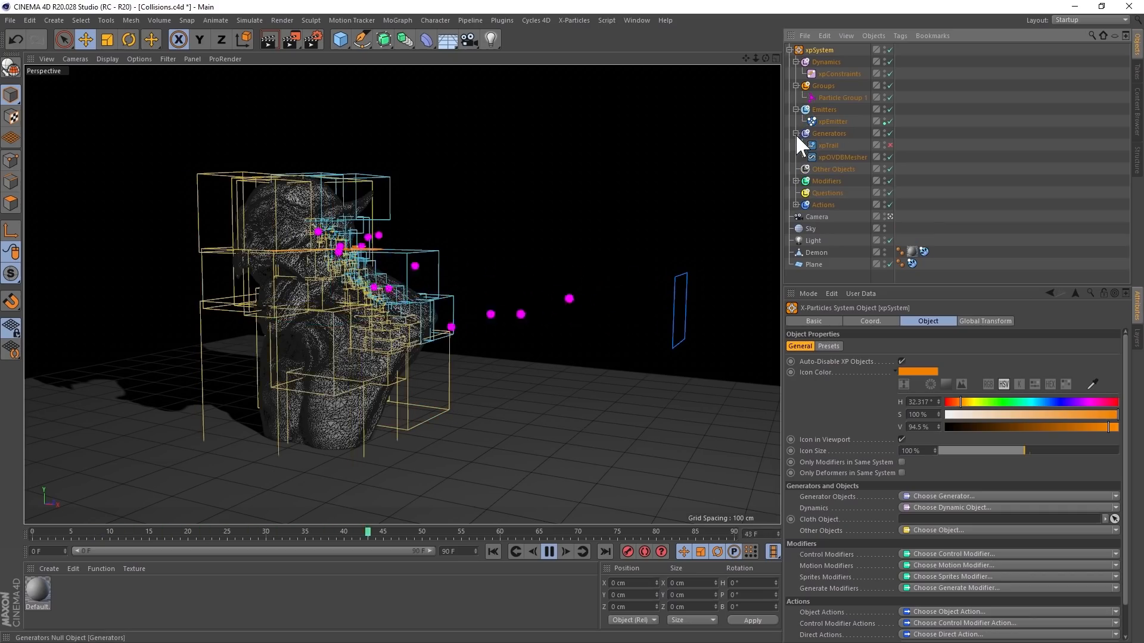
{"action": "left_click", "coordinate": [796, 182]}
{"action": "left_click", "coordinate": [796, 228]}
{"action": "left_click", "coordinate": [790, 50]}
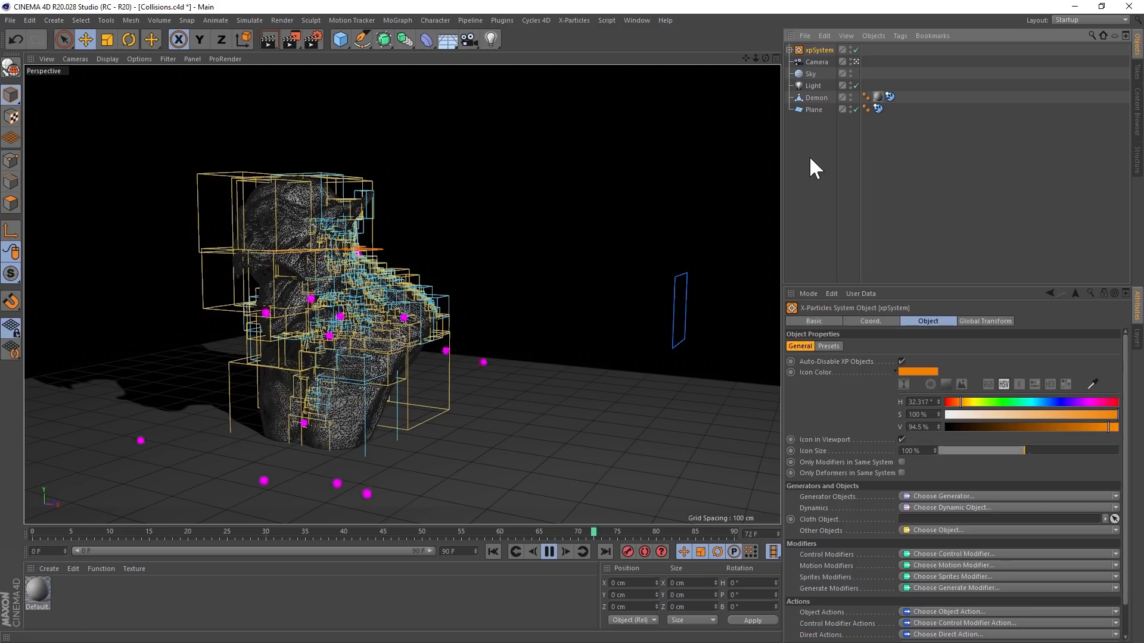
- Add xpChangeGroup, xpAttractor, xpLight, xpBranch and a second xpAttractor modifier outside the xpSystem
{"action": "left_click", "coordinate": [809, 155]}
{"action": "left_click", "coordinate": [574, 19]}
{"action": "mouse_move", "coordinate": [585, 138]}
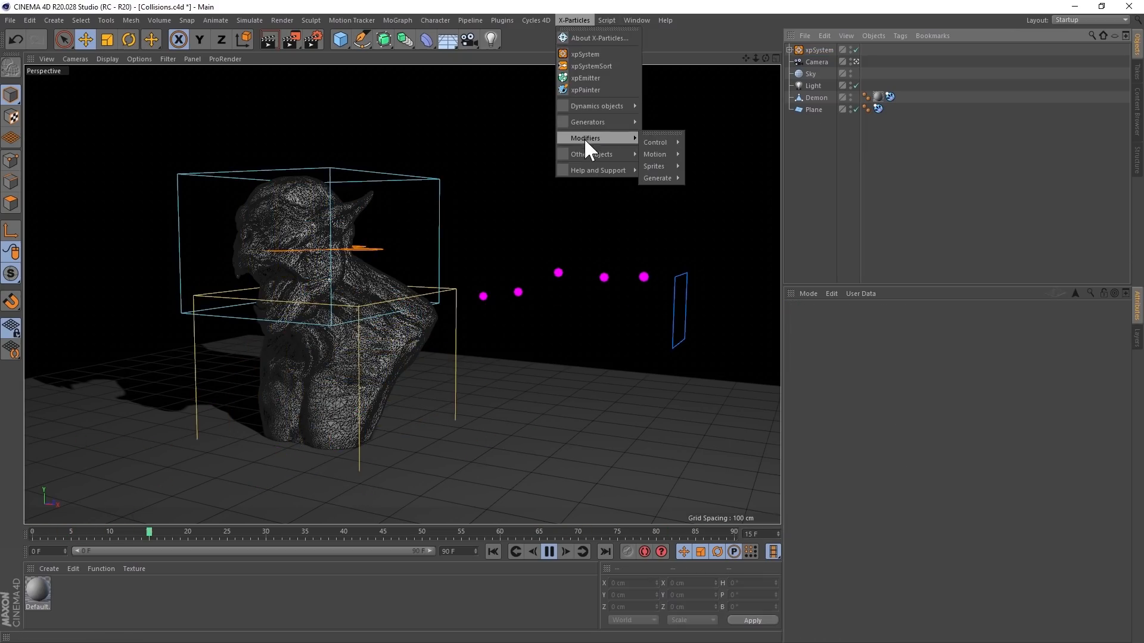
{"action": "left_click", "coordinate": [666, 132]}
{"action": "left_click", "coordinate": [669, 141]}
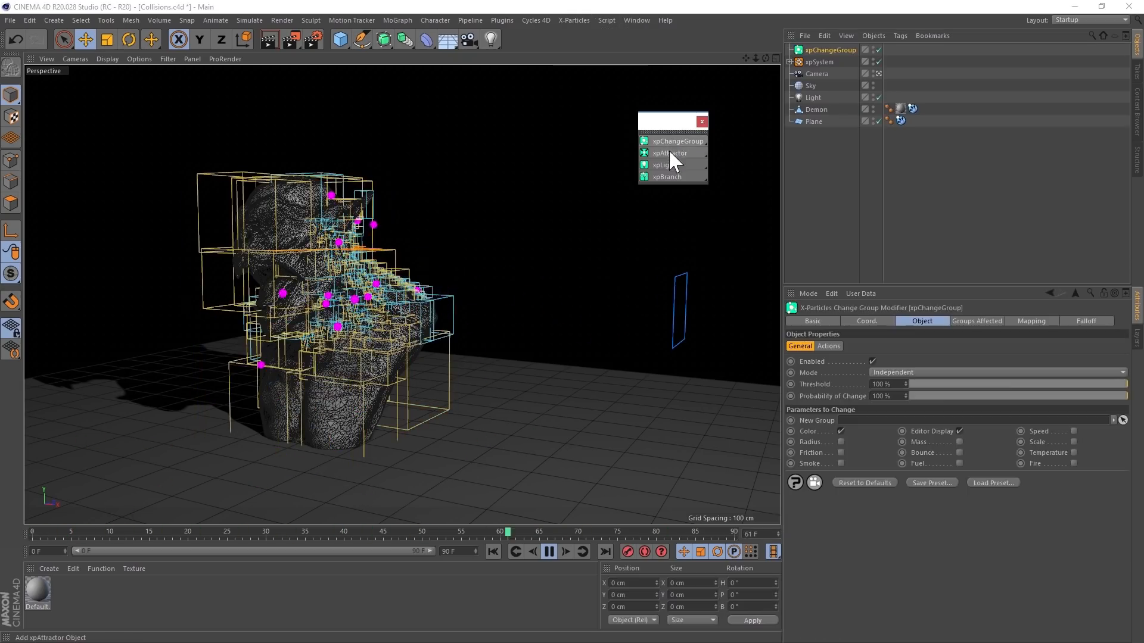
{"action": "left_click", "coordinate": [668, 154]}
{"action": "left_click", "coordinate": [668, 165]}
{"action": "left_click", "coordinate": [667, 176]}
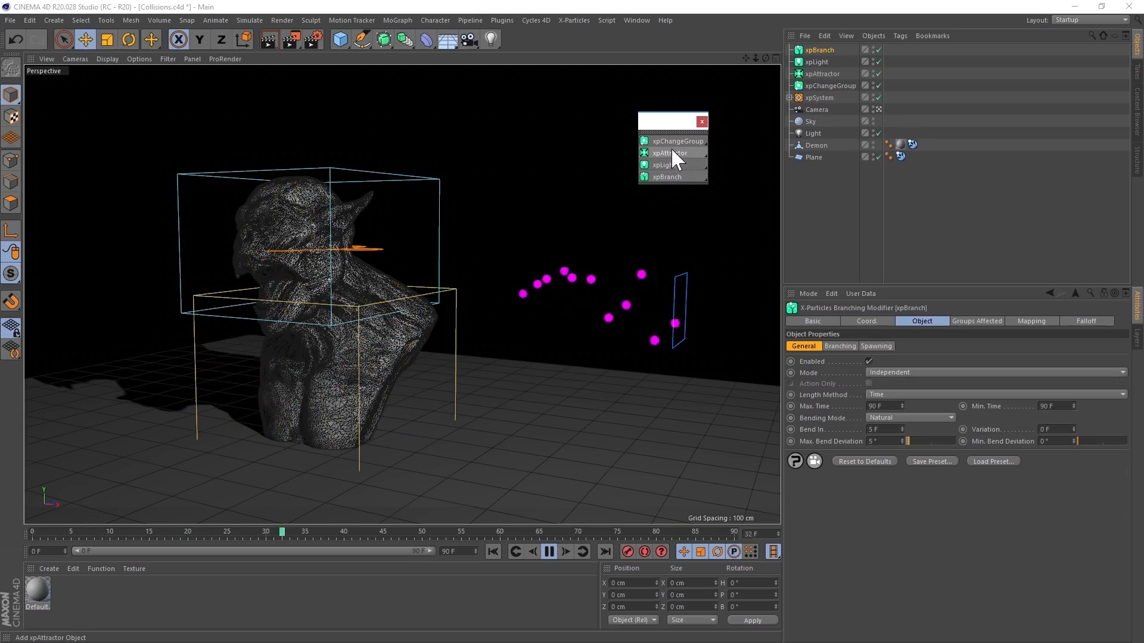
{"action": "left_click", "coordinate": [671, 153]}
{"action": "left_click", "coordinate": [703, 122]}
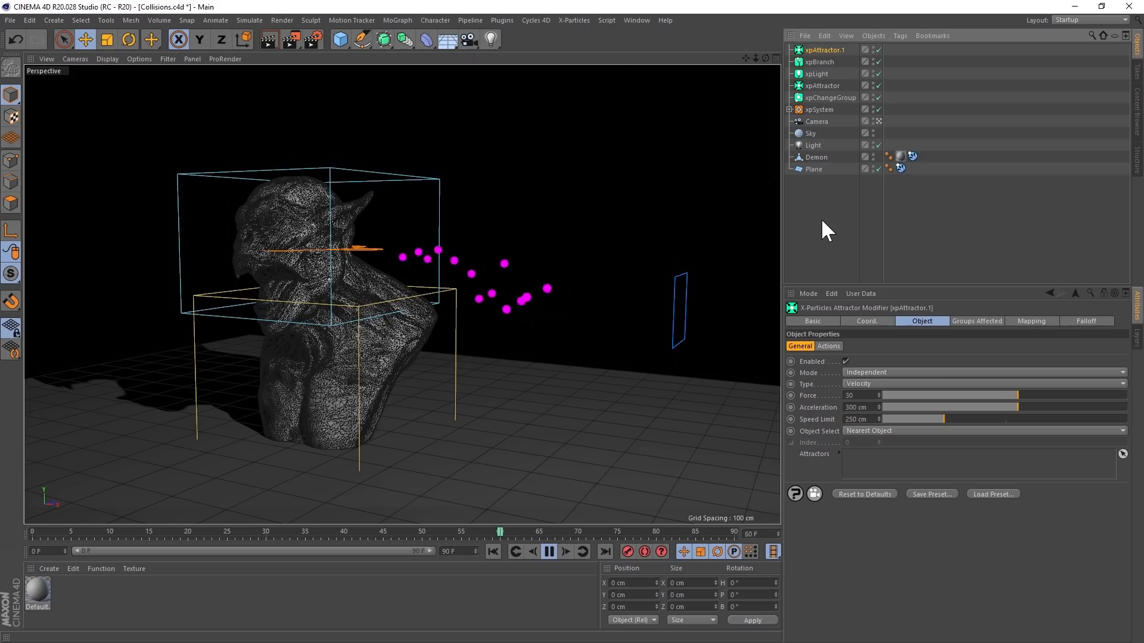
- Try xpSystemSort with nothing selected, check the Modifiers folder of the new system, and undo the sort
{"action": "left_click", "coordinate": [827, 188]}
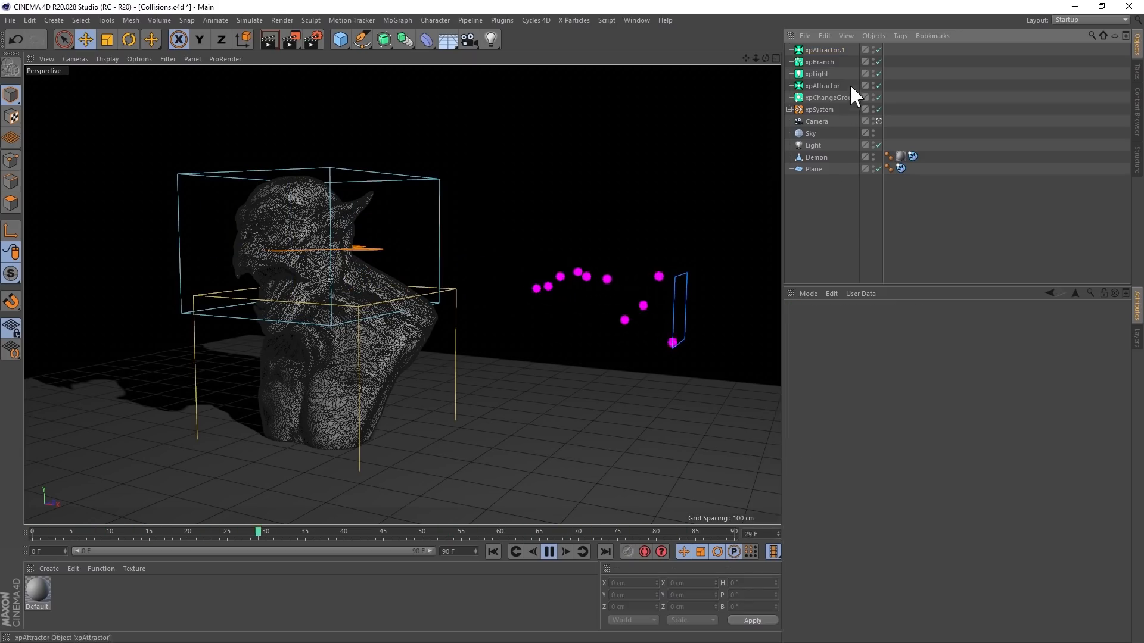
{"action": "left_click", "coordinate": [572, 20]}
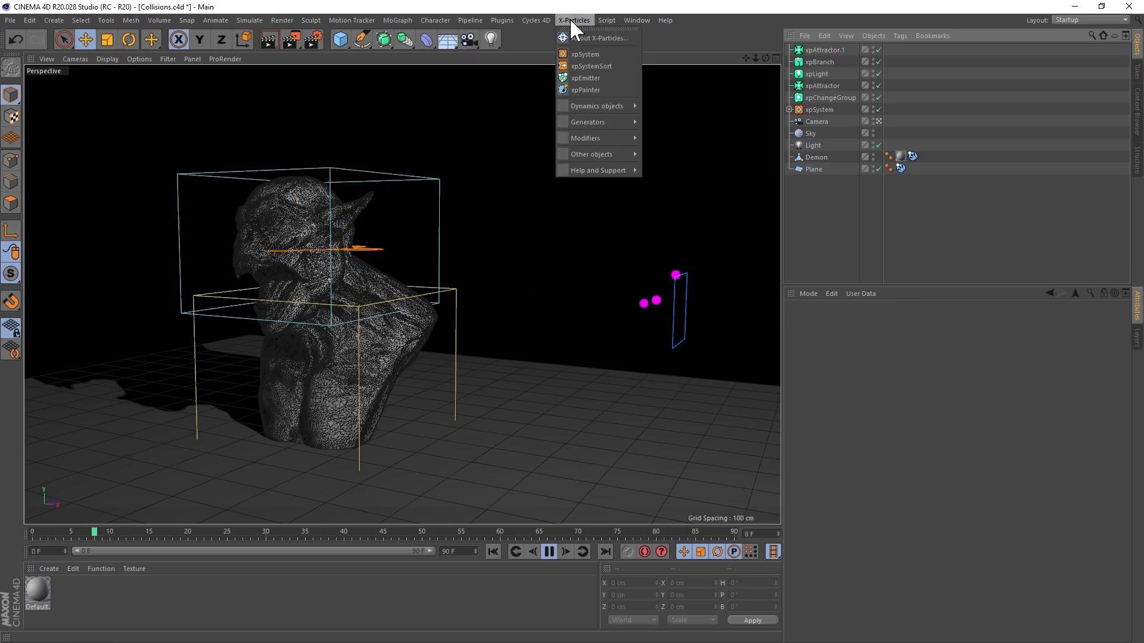
{"action": "left_click", "coordinate": [589, 65]}
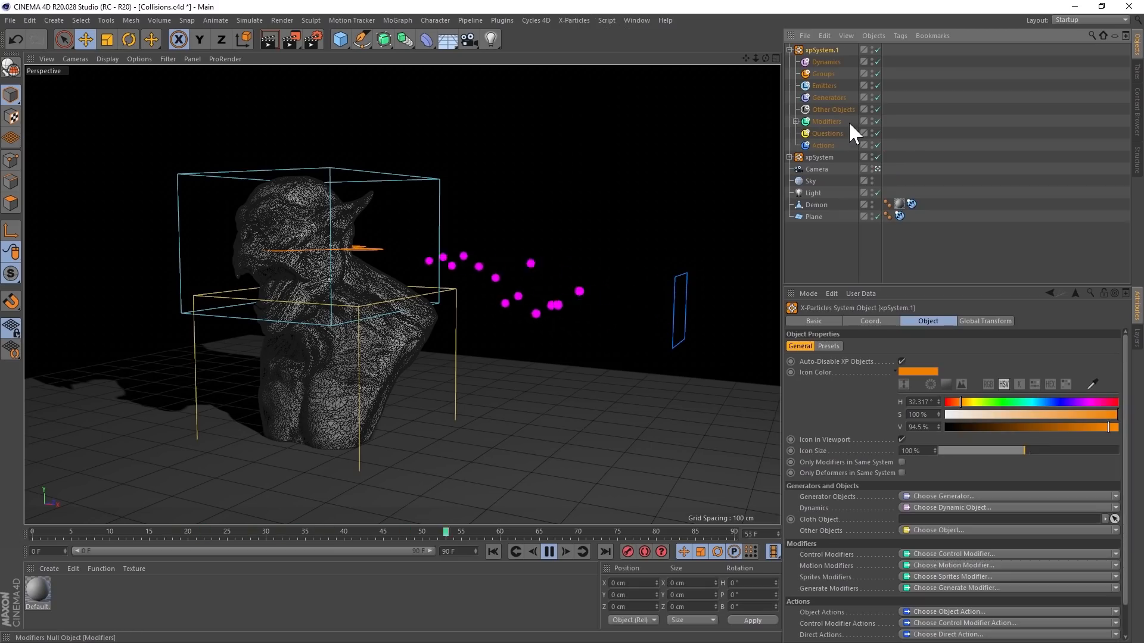
{"action": "left_click", "coordinate": [795, 121]}
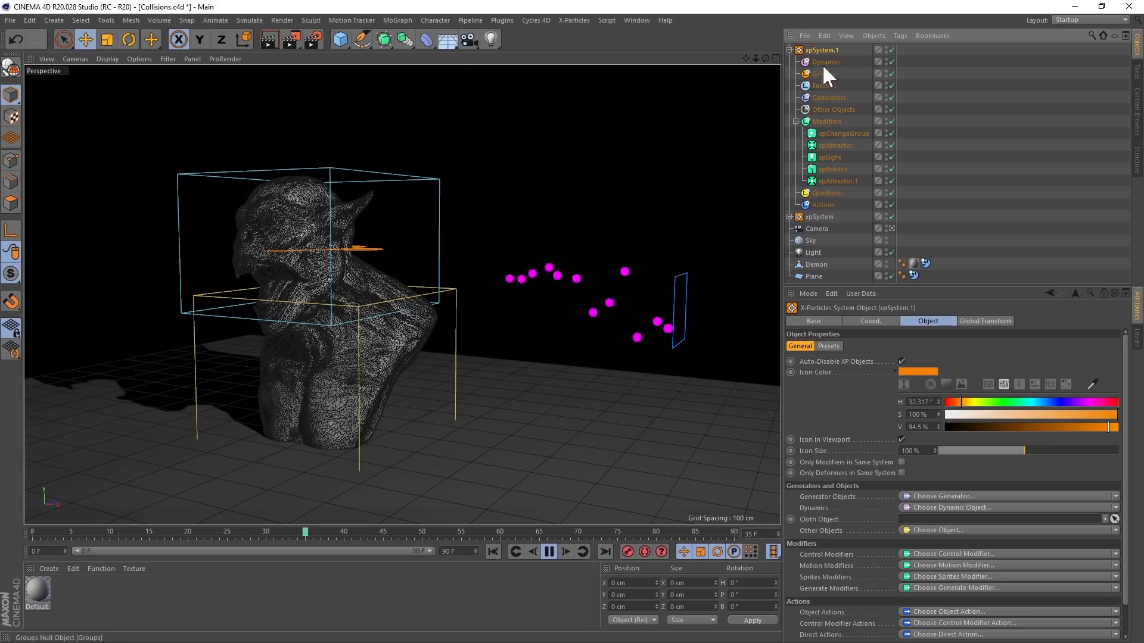
{"action": "left_click", "coordinate": [789, 50]}
{"action": "key", "text": "ctrl+z"}
{"action": "key", "text": "ctrl+z"}
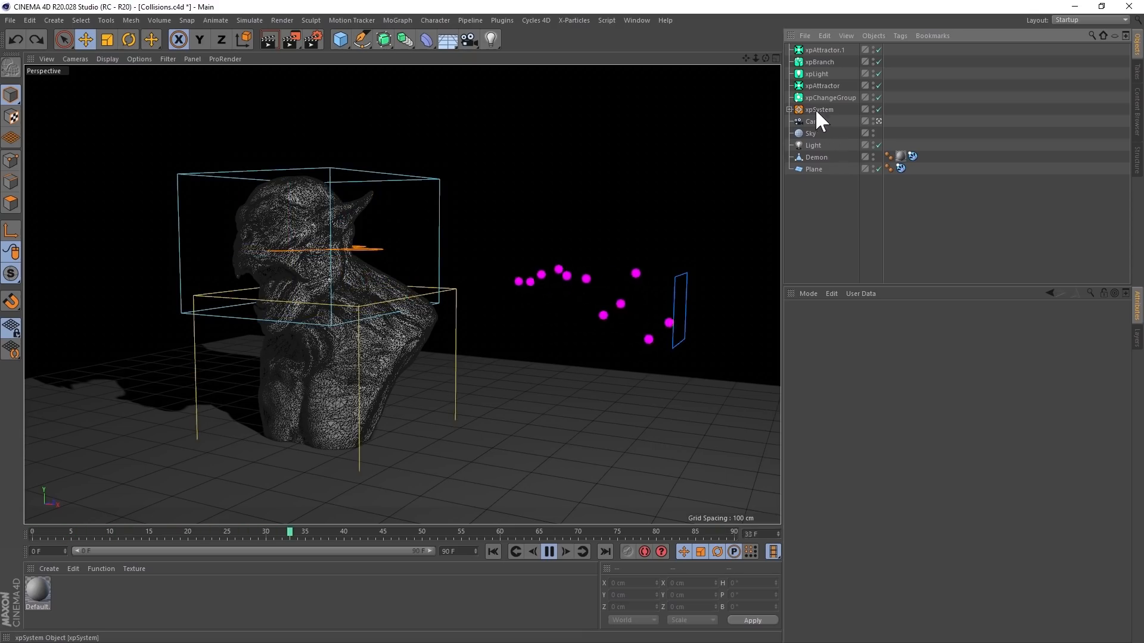
- Sort the loose modifiers into the existing xpSystem by running xpSystemSort with that system selected
{"action": "left_click", "coordinate": [823, 111]}
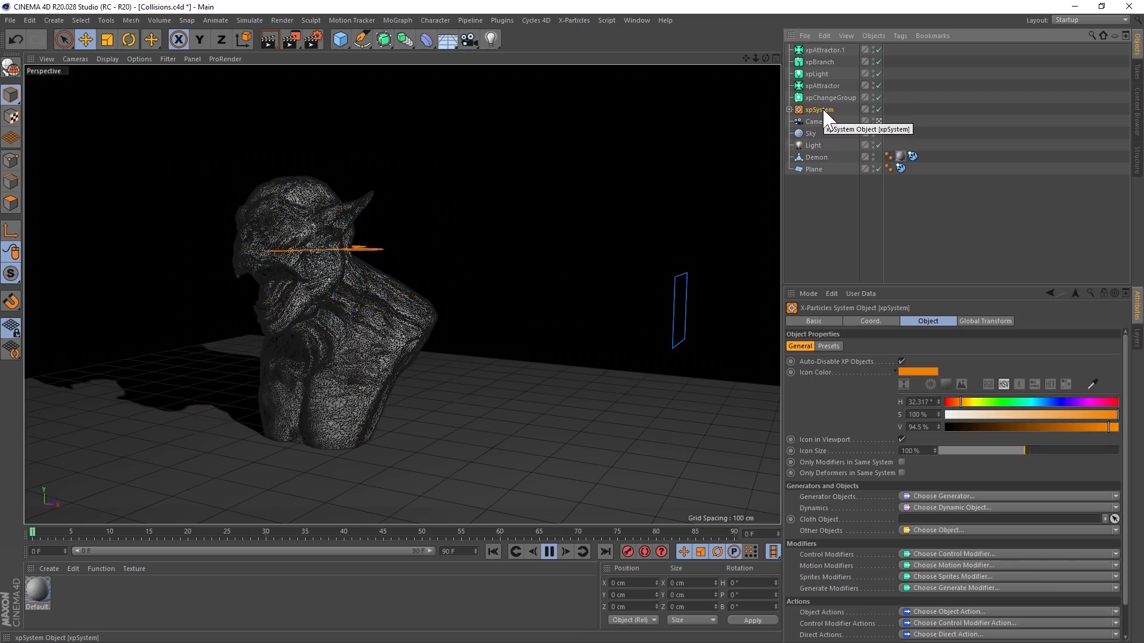
{"action": "left_click", "coordinate": [565, 20]}
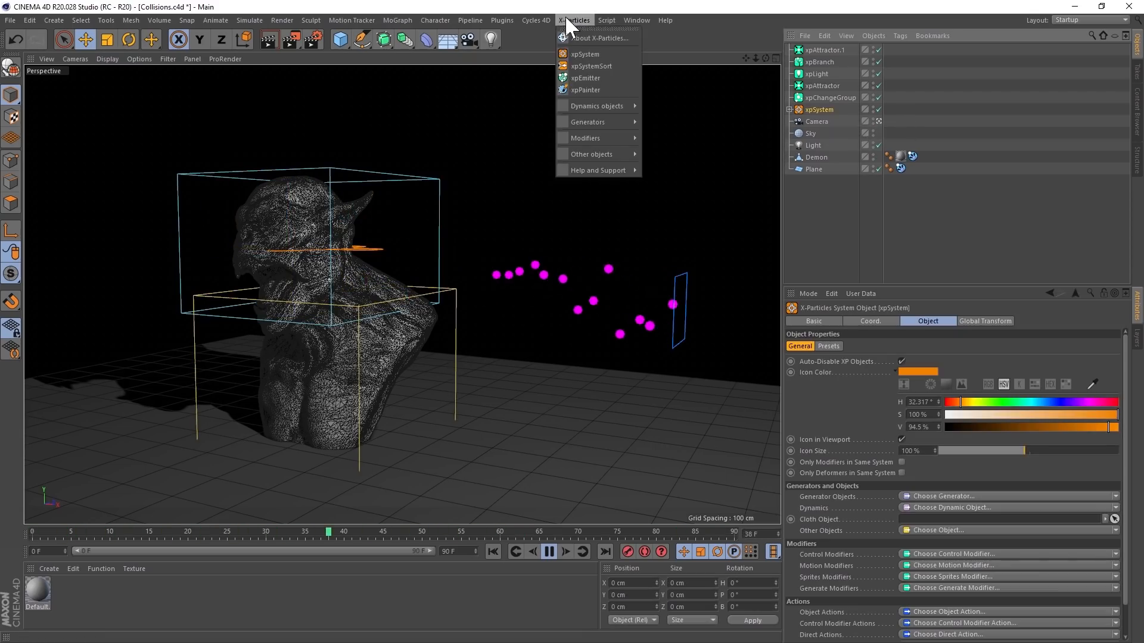
{"action": "left_click", "coordinate": [596, 65]}
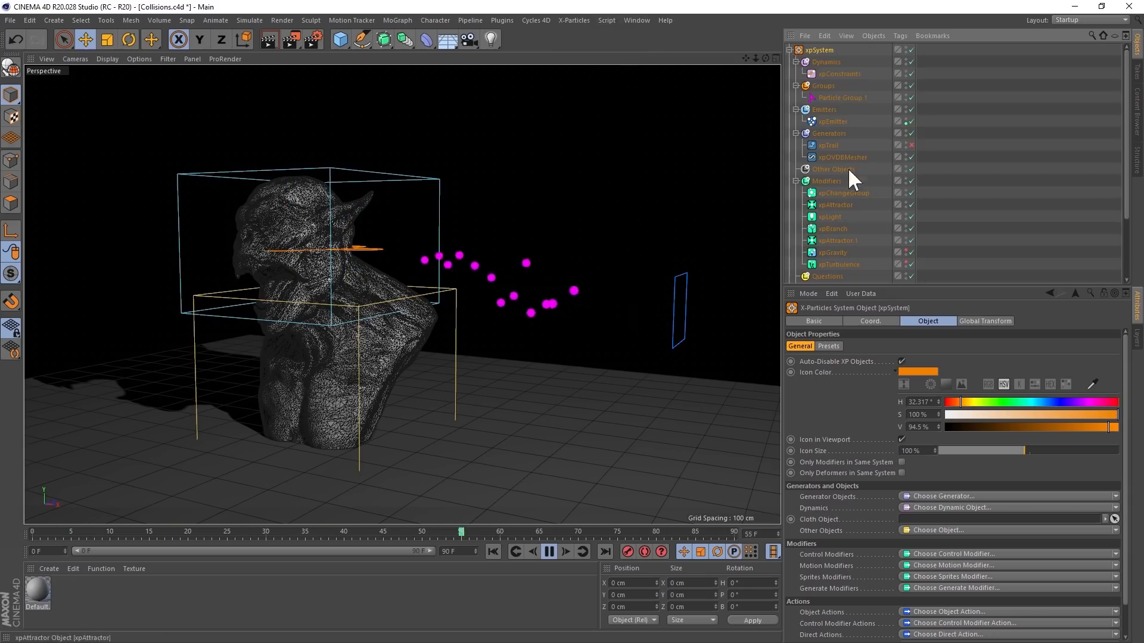
{"action": "left_click", "coordinate": [789, 49]}
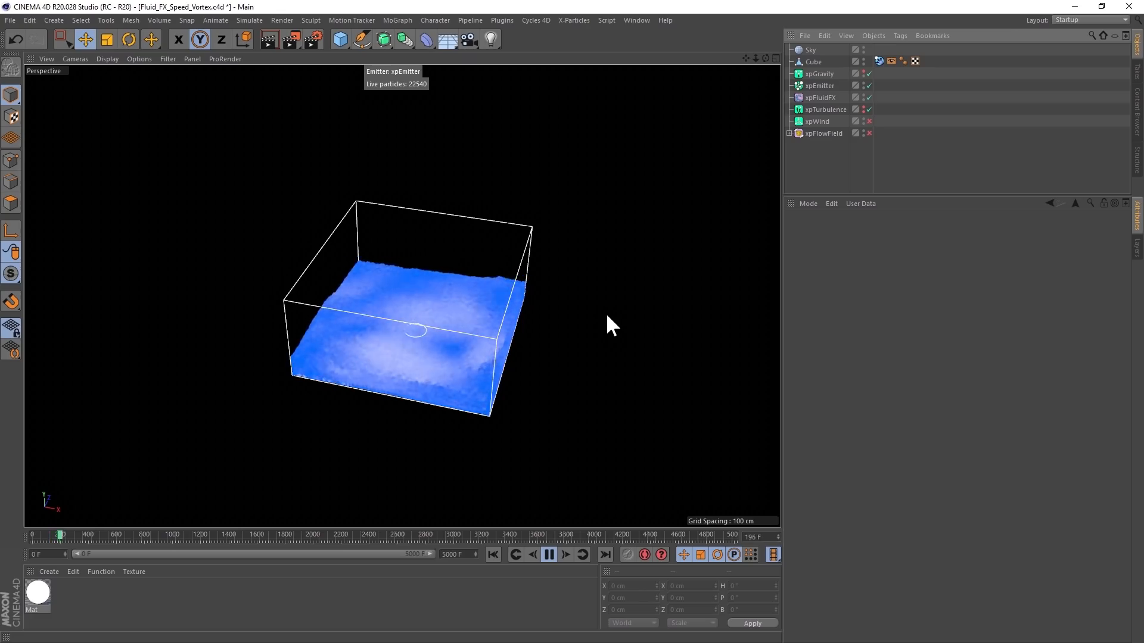
- Enable xpWind and xpFlowField in the vortex fluid scene, and turn on xpWind's mapping of Wind Strength to Fluid Surface
{"action": "left_click", "coordinate": [869, 122]}
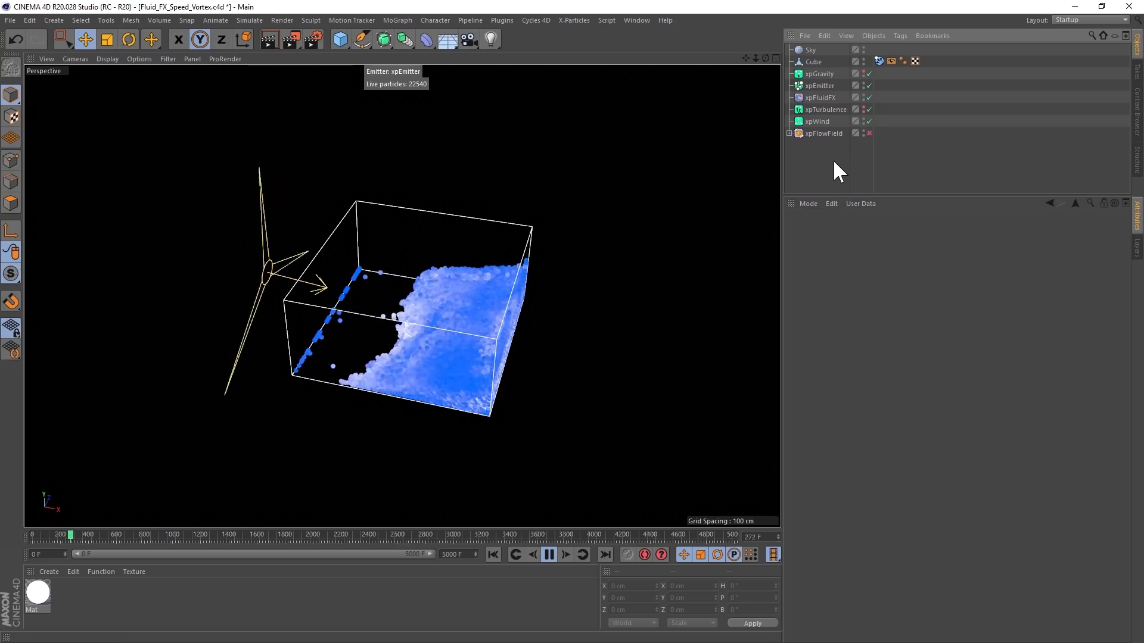
{"action": "left_click", "coordinate": [869, 133]}
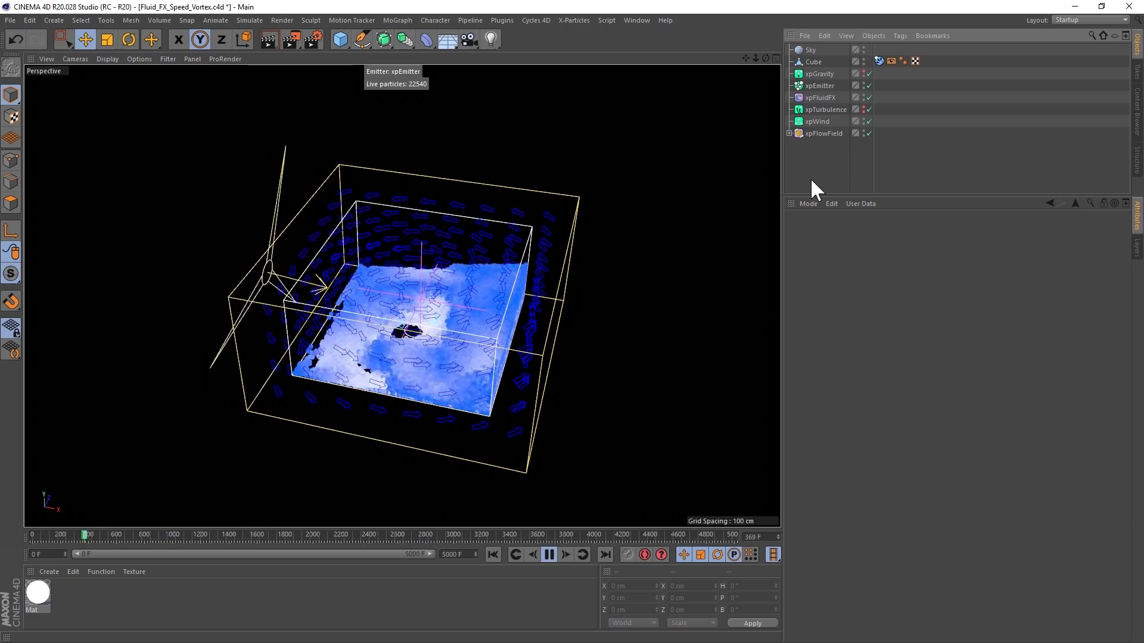
{"action": "left_click", "coordinate": [827, 122]}
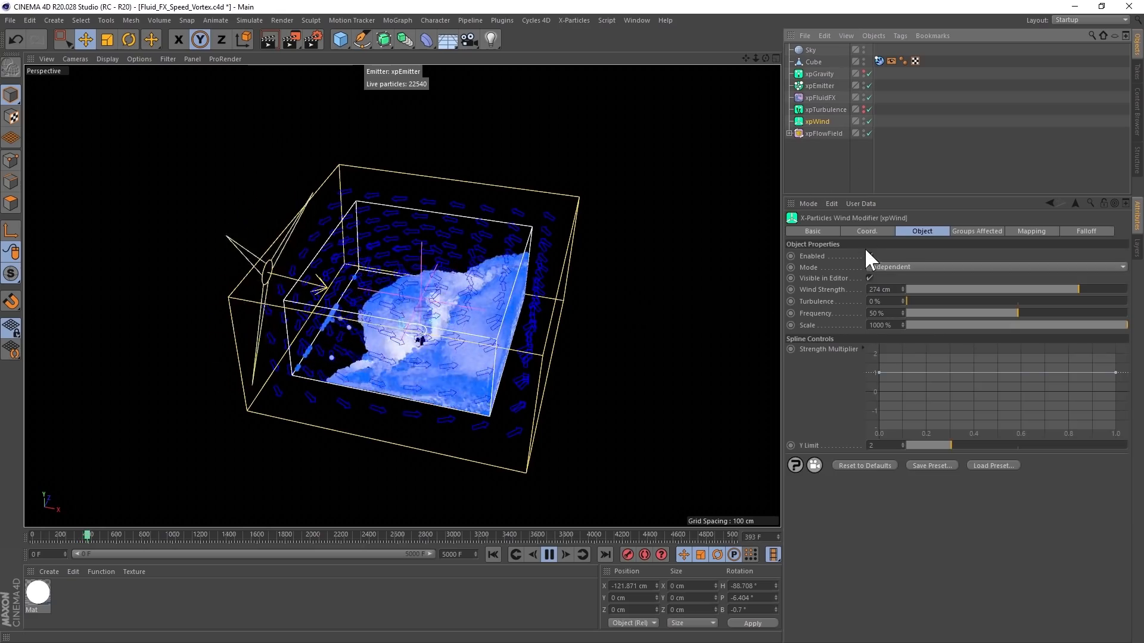
{"action": "left_click", "coordinate": [1031, 231]}
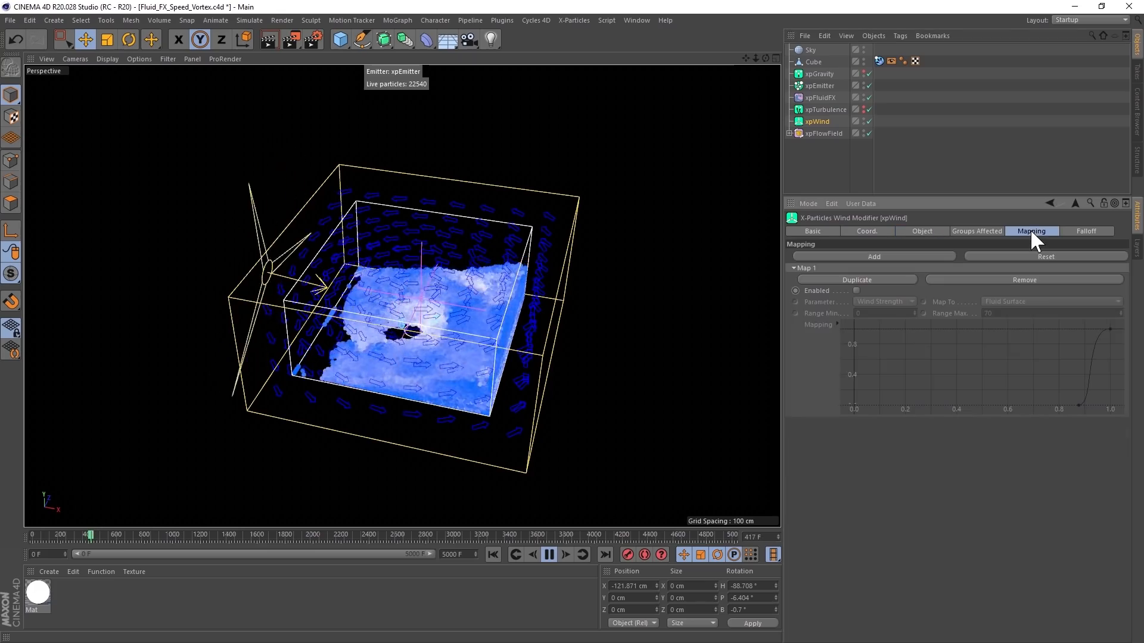
{"action": "left_click", "coordinate": [856, 291]}
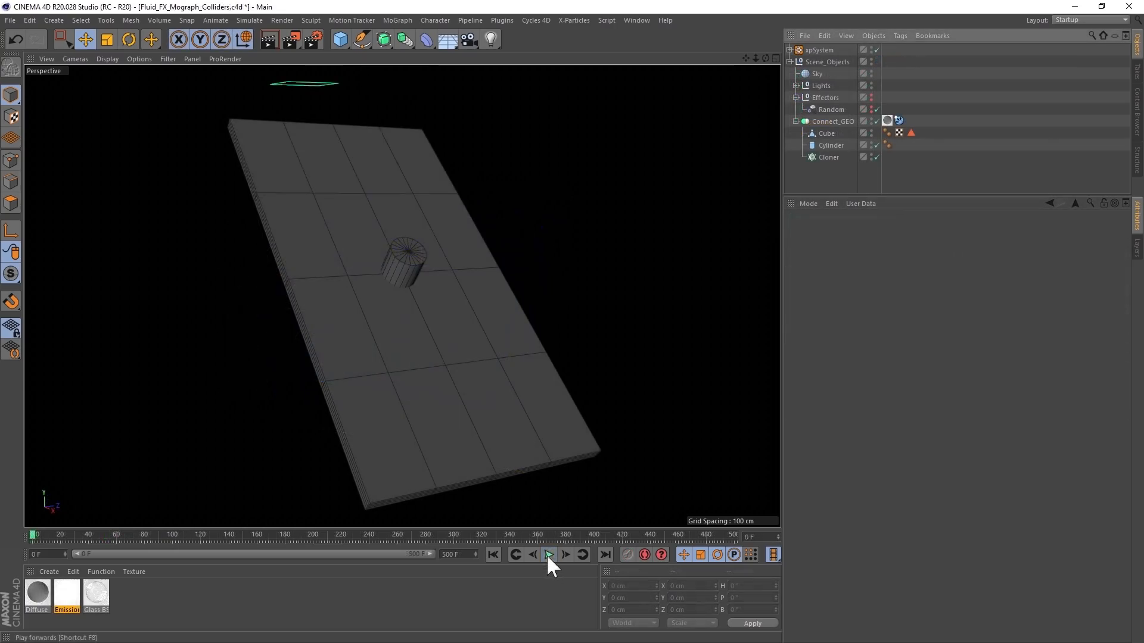
- Run the fluid over the tilted slab, make the Cylinder a child of the Cloner, and replay from the start
{"action": "left_click", "coordinate": [547, 555]}
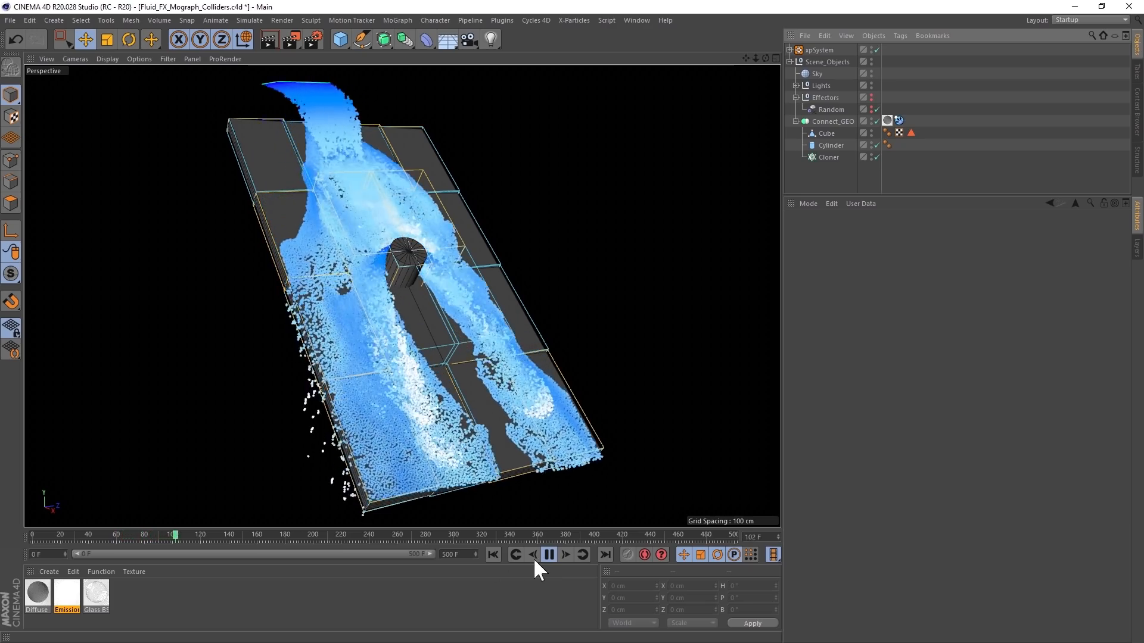
{"action": "left_click", "coordinate": [549, 555]}
{"action": "left_click_drag", "start_coordinate": [824, 146], "coordinate": [833, 159]}
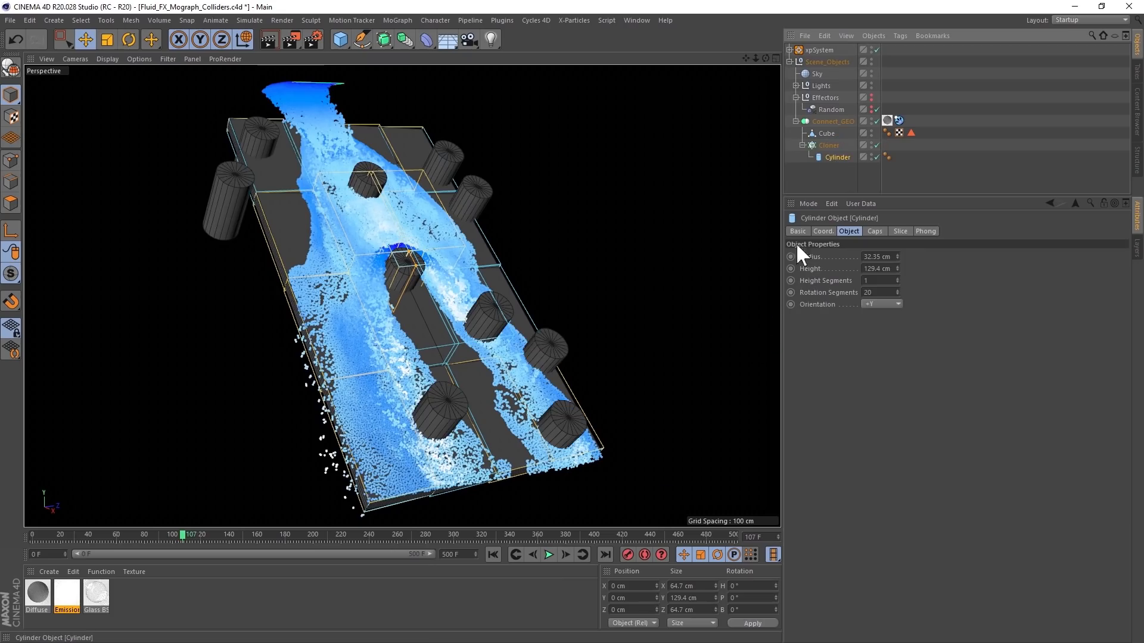
{"action": "left_click", "coordinate": [493, 555]}
{"action": "left_click", "coordinate": [549, 555]}
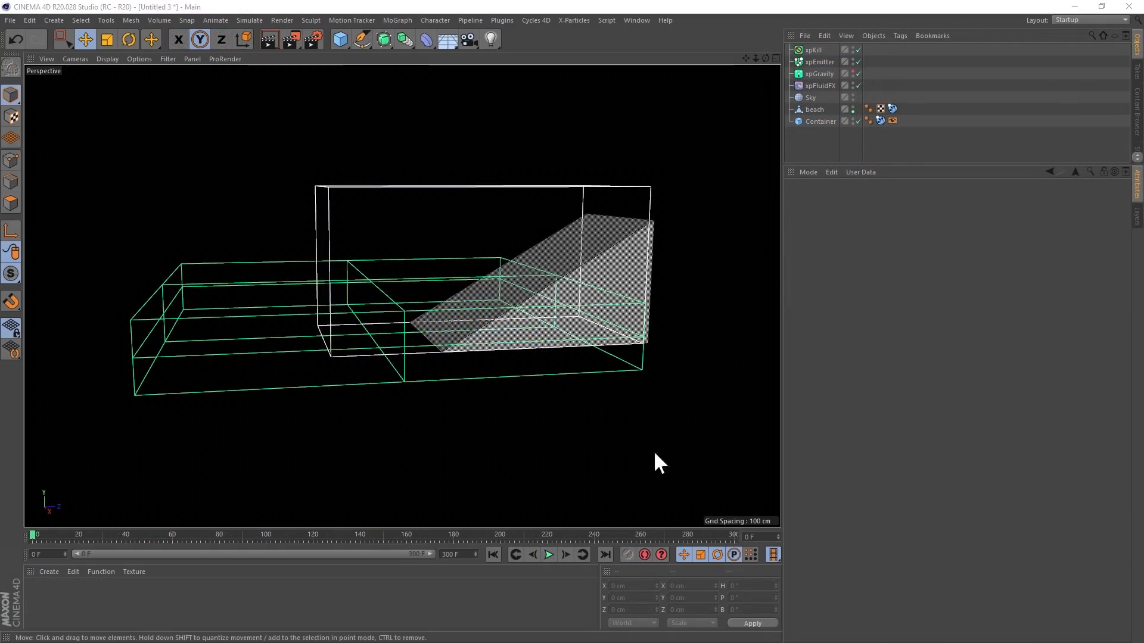
- Advance the beach scene to frame 1 and examine how the emitted particles overlap the beach and Container
{"action": "left_click", "coordinate": [569, 551]}
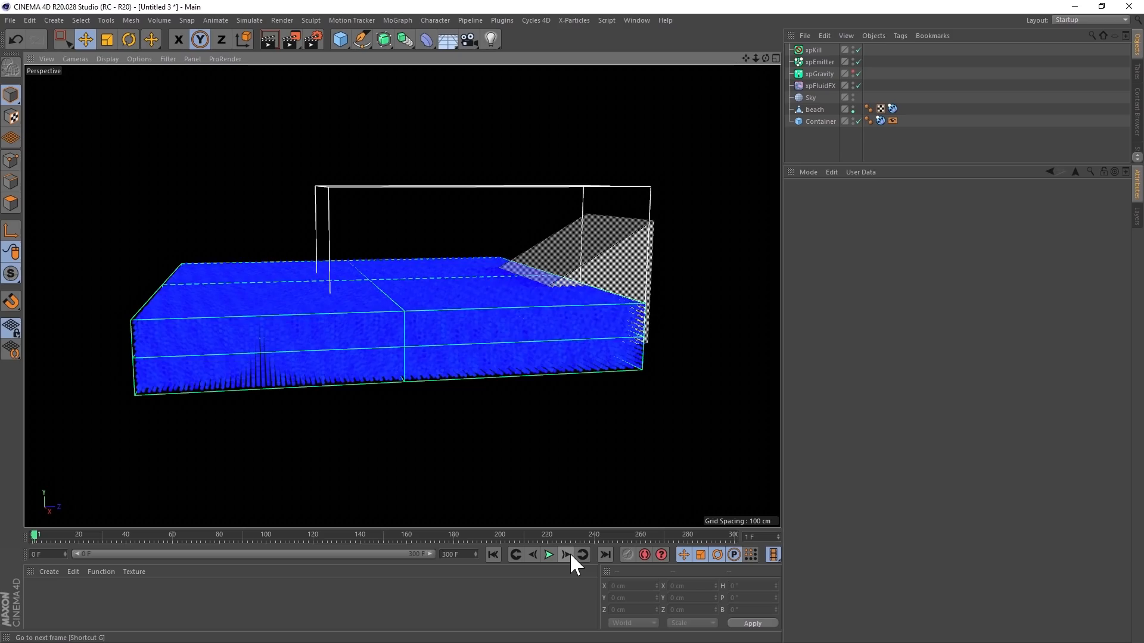
{"action": "left_click_drag", "start_coordinate": [506, 305], "coordinate": [557, 344], "text": "alt"}
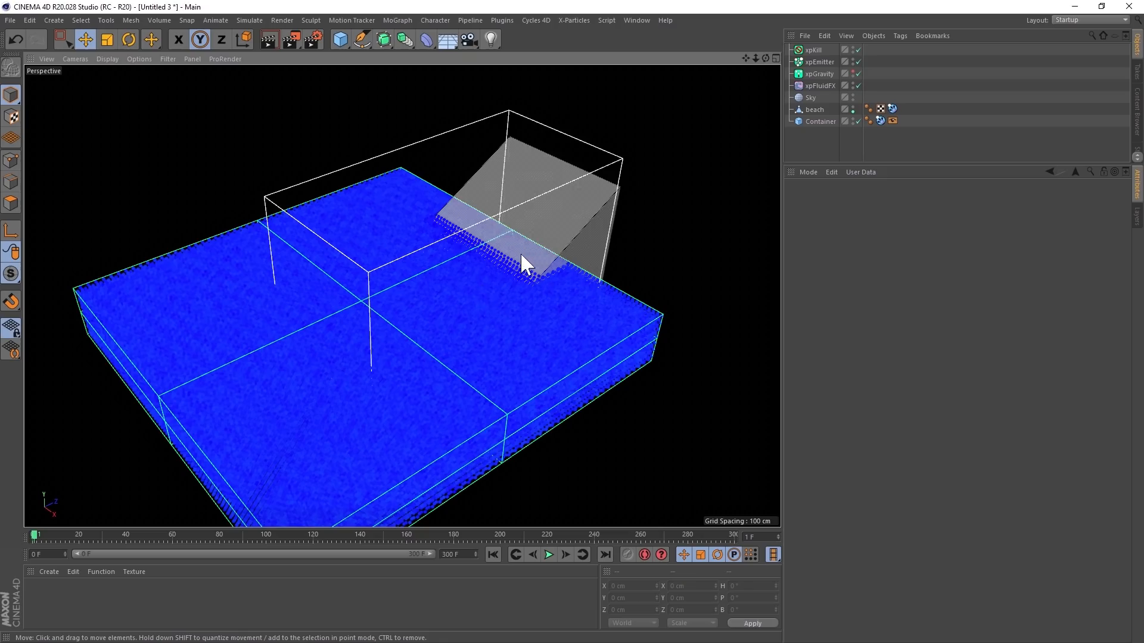
{"action": "left_click_drag", "start_coordinate": [539, 262], "coordinate": [495, 238], "text": "alt"}
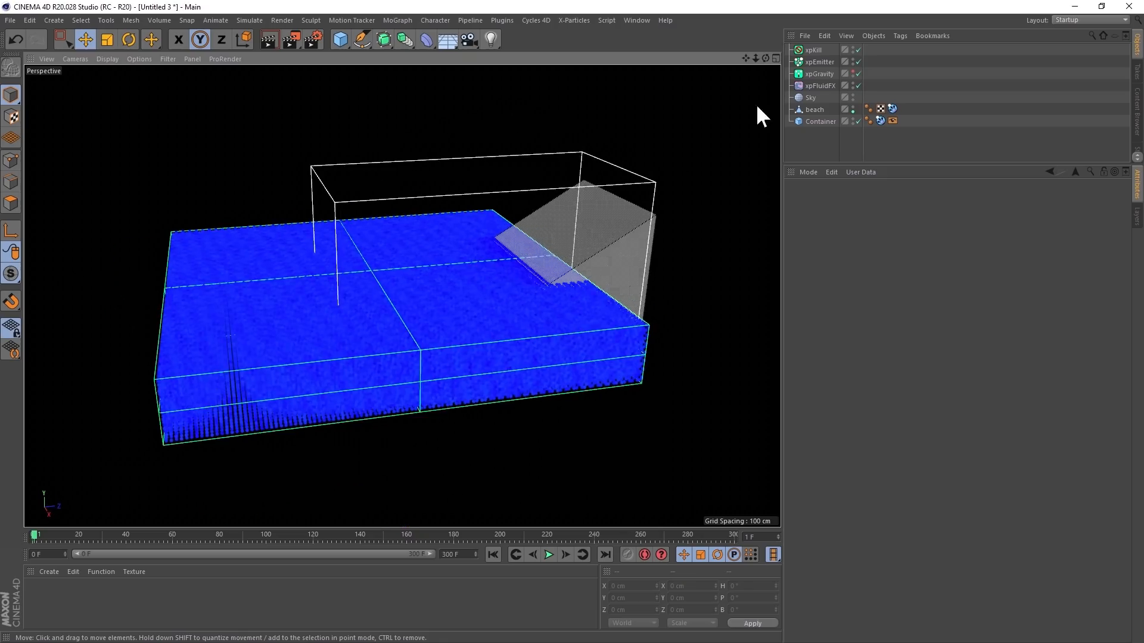
- Add Container to xpKill's Objects so that particles outside it are killed, and re-emit the particles at frame 1
{"action": "left_click", "coordinate": [813, 50]}
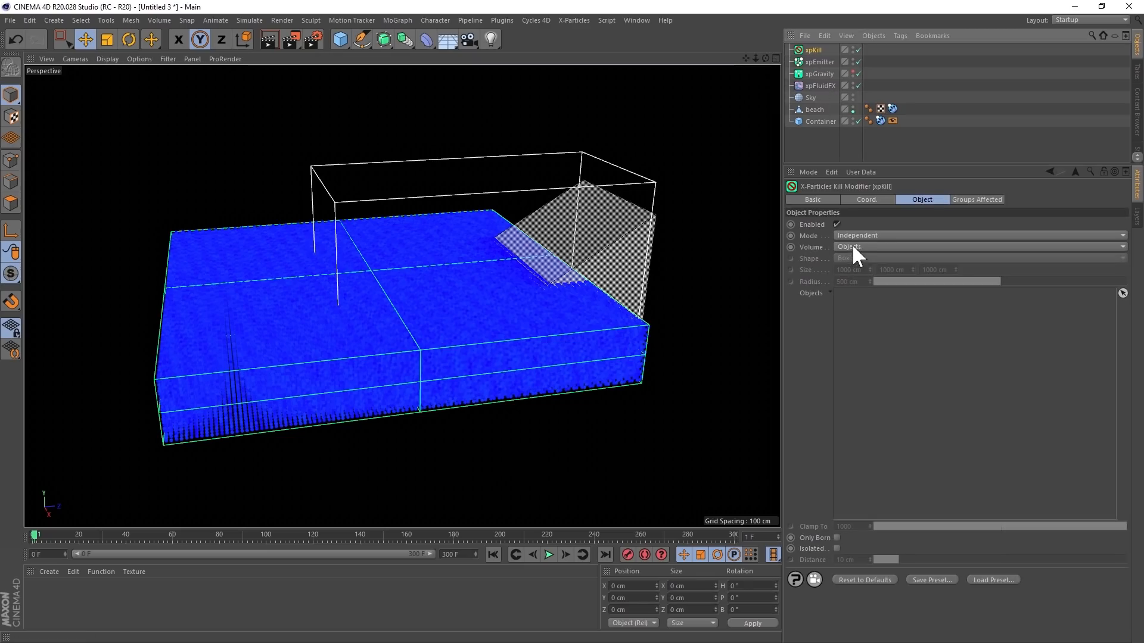
{"action": "left_click_drag", "start_coordinate": [819, 121], "coordinate": [860, 344]}
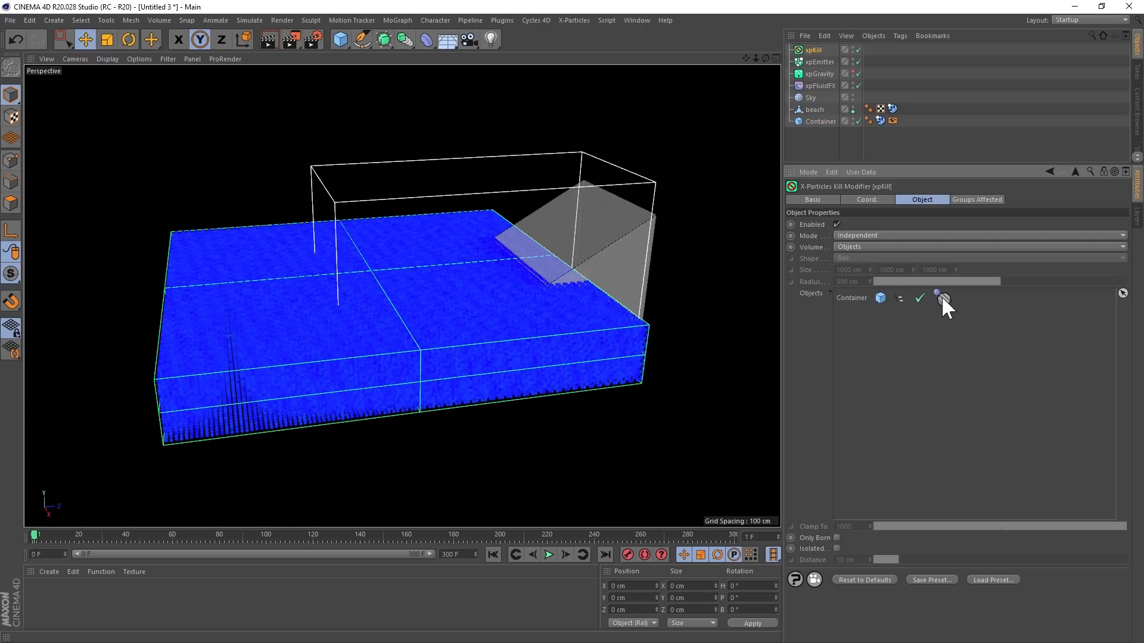
{"action": "left_click", "coordinate": [493, 554]}
{"action": "left_click", "coordinate": [566, 553]}
{"action": "mouse_move", "coordinate": [486, 334]}
{"action": "left_mouse_down", "text": "alt"}
{"action": "mouse_move", "coordinate": [558, 377]}
{"action": "mouse_move", "coordinate": [555, 395]}
{"action": "mouse_move", "coordinate": [467, 334]}
{"action": "mouse_move", "coordinate": [475, 339]}
{"action": "left_mouse_up", "text": "alt"}
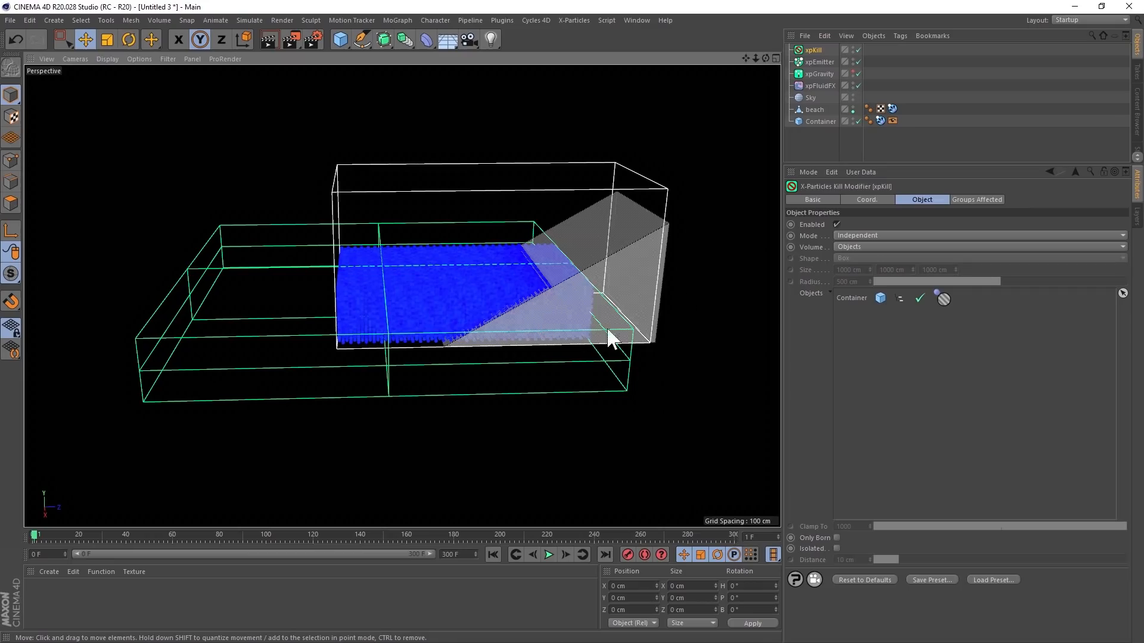
- Add beach to xpKill's Objects so that particles inside it are also killed, and re-emit the particles at frame 1
{"action": "left_click_drag", "start_coordinate": [814, 109], "coordinate": [874, 321]}
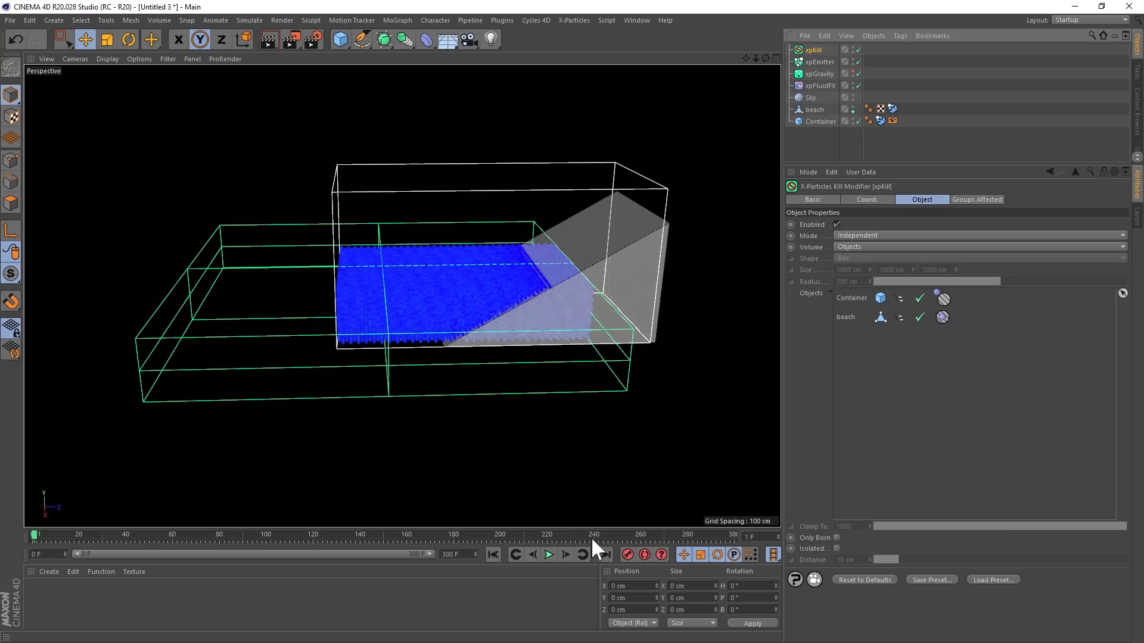
{"action": "left_click", "coordinate": [492, 554]}
{"action": "left_click", "coordinate": [562, 554]}
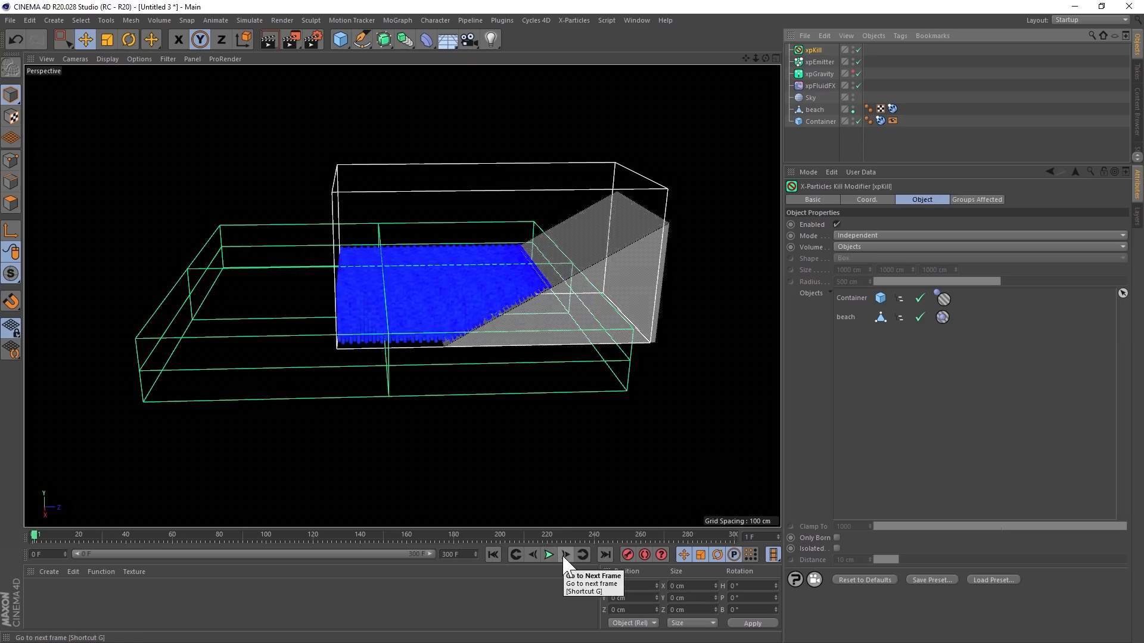
{"action": "left_click_drag", "start_coordinate": [503, 340], "coordinate": [498, 314], "text": "alt"}
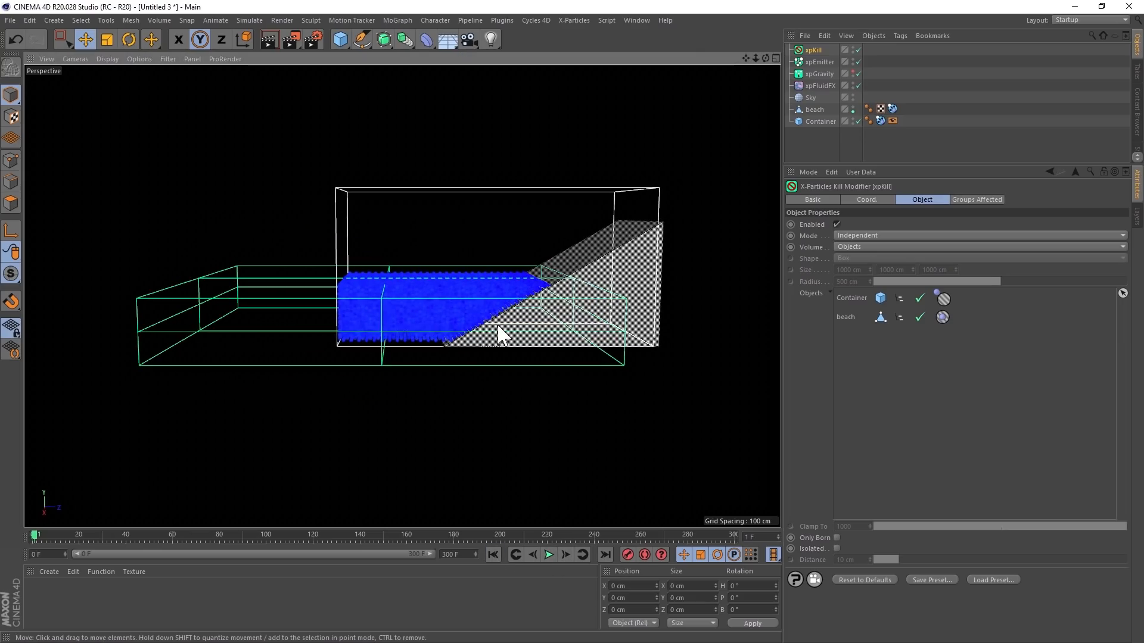
- Enable Only Born on xpKill, run the simulation from the start until the fluid settles against the beach, and stop playback
{"action": "left_click", "coordinate": [837, 538]}
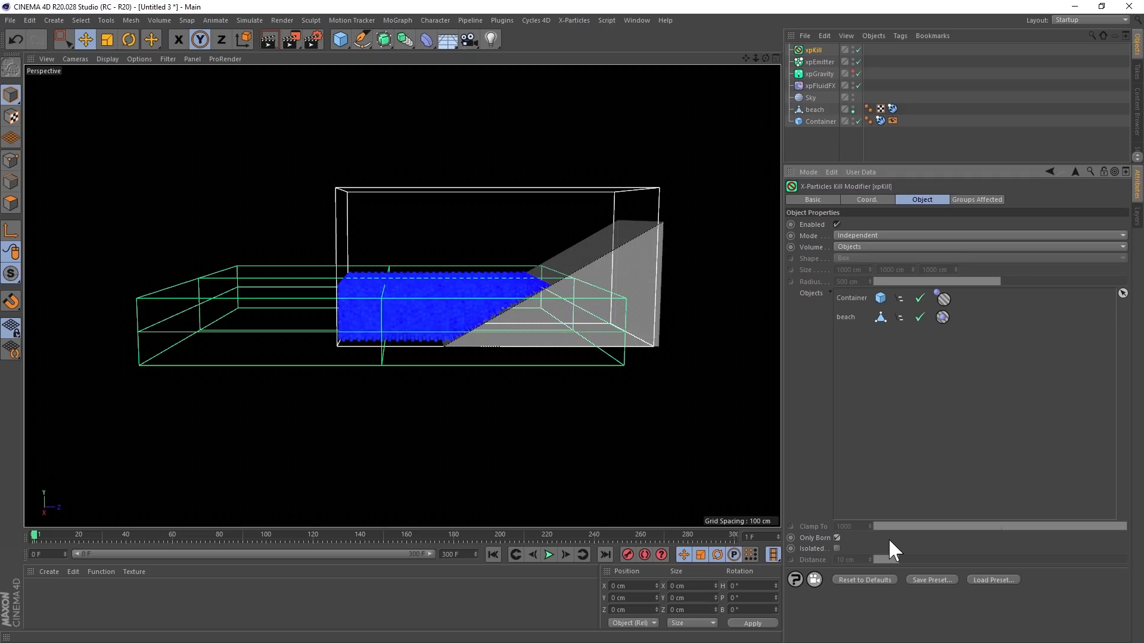
{"action": "left_click", "coordinate": [494, 554]}
{"action": "left_click", "coordinate": [548, 554]}
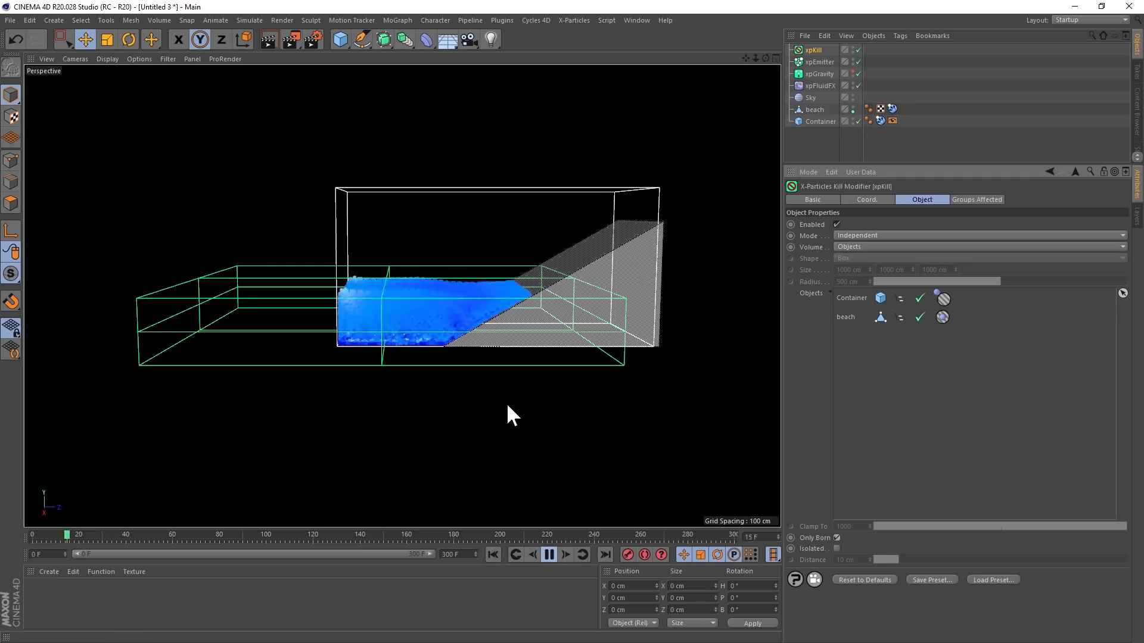
{"action": "left_click_drag", "start_coordinate": [496, 332], "coordinate": [529, 355], "text": "alt"}
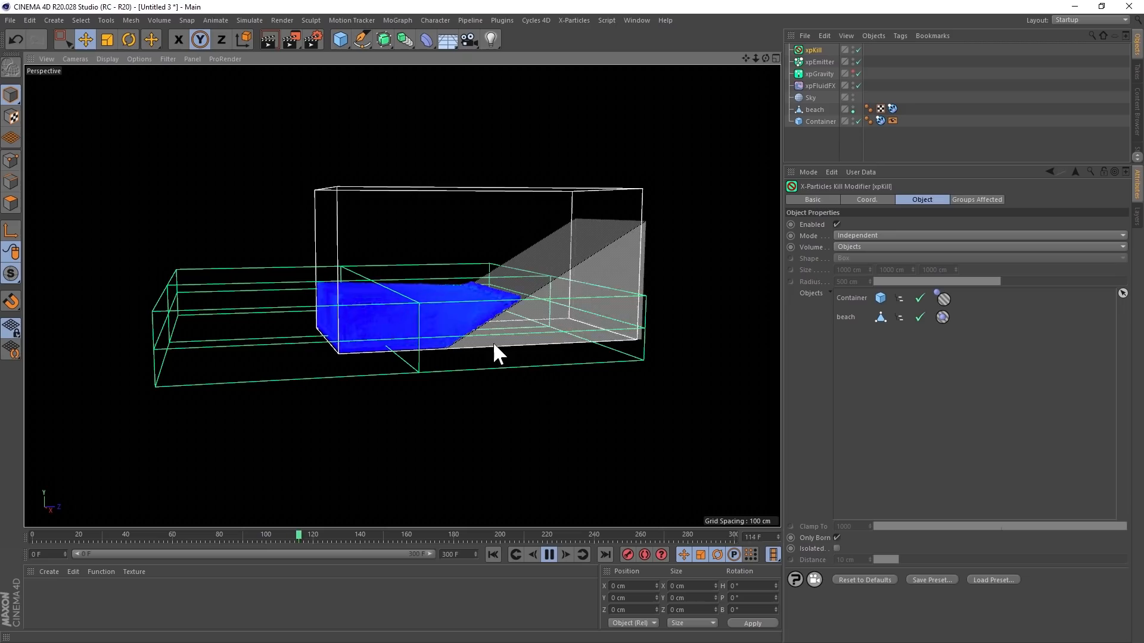
{"action": "left_click_drag", "start_coordinate": [494, 335], "coordinate": [481, 341], "text": "alt"}
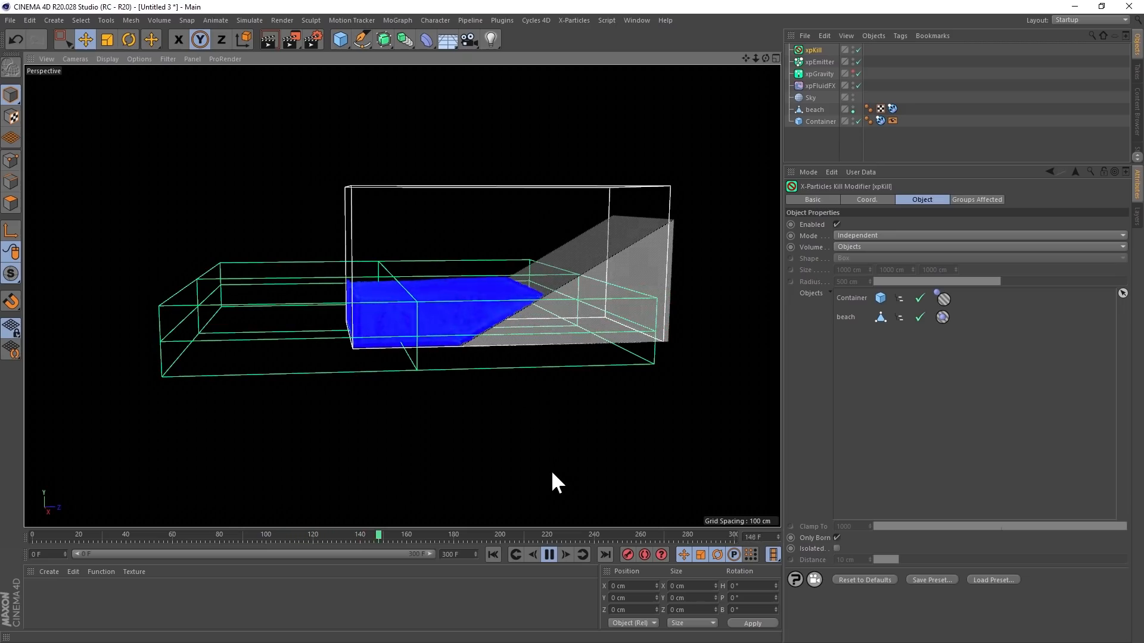
{"action": "left_click", "coordinate": [549, 552]}
- Store the settled fluid as xpEmitter's initial state, check its emission settings, and replay the simulation from frame 0
{"action": "left_click", "coordinate": [819, 62]}
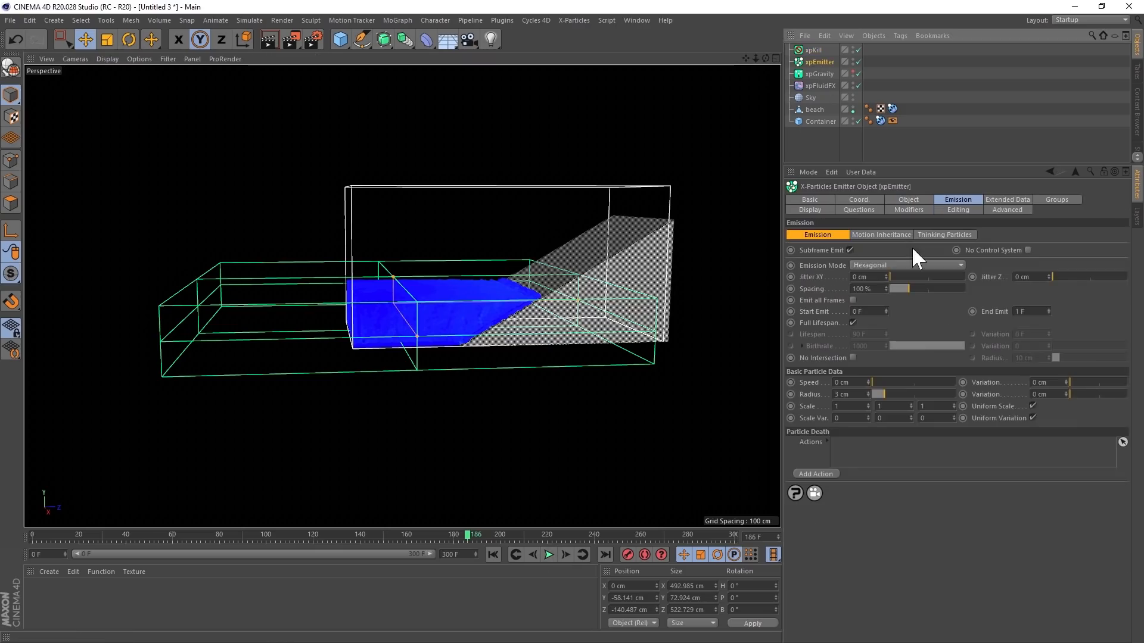
{"action": "left_click", "coordinate": [906, 200]}
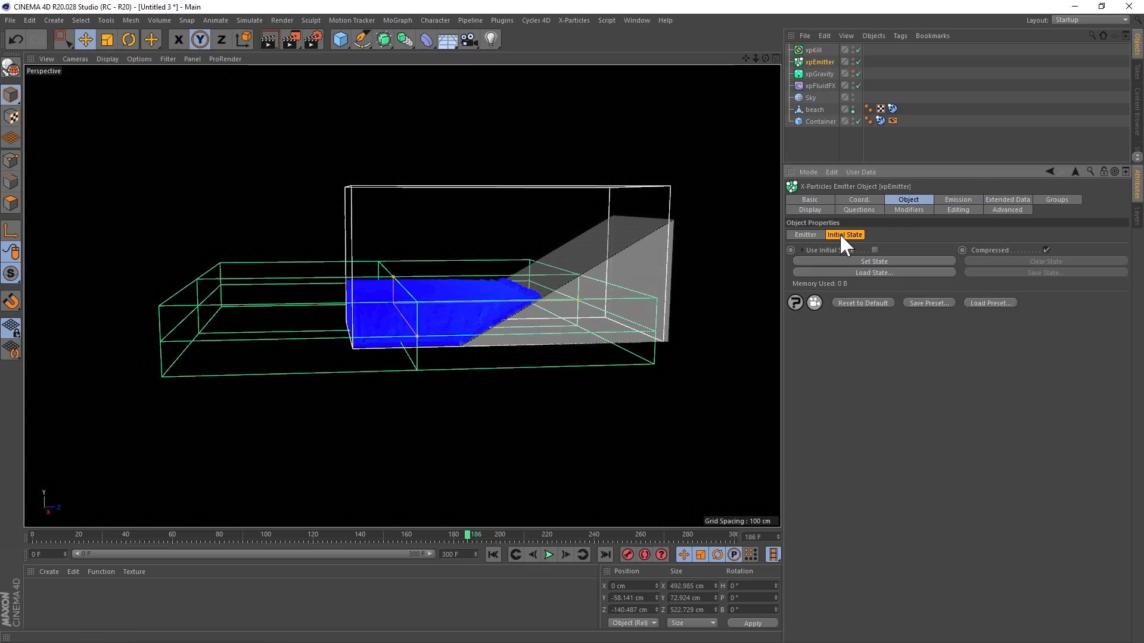
{"action": "left_click", "coordinate": [869, 259]}
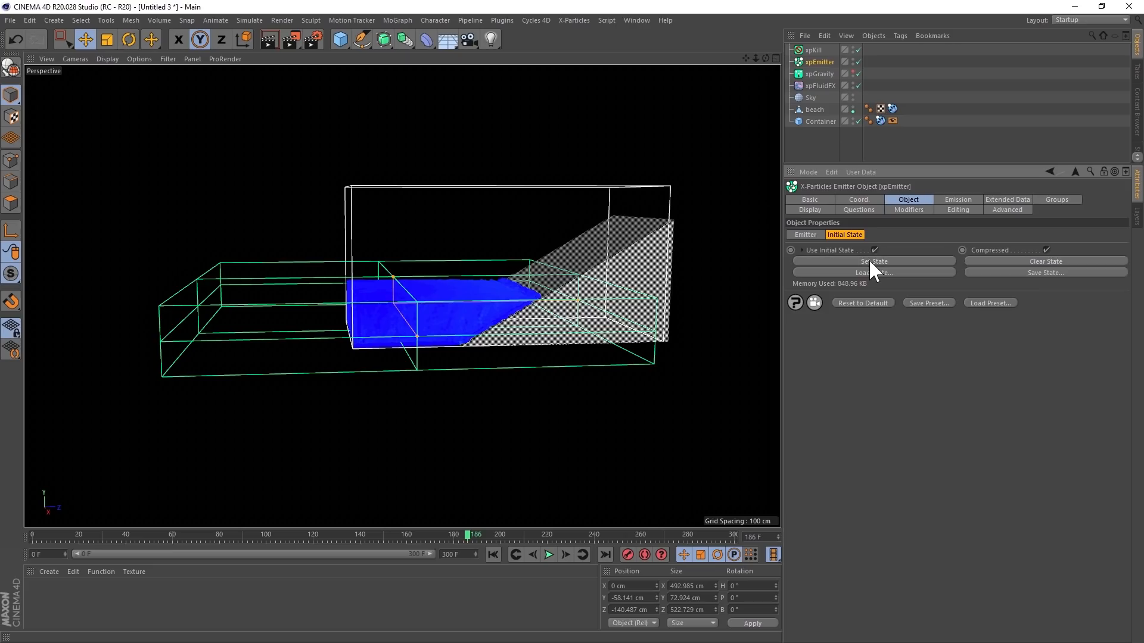
{"action": "left_click", "coordinate": [943, 198]}
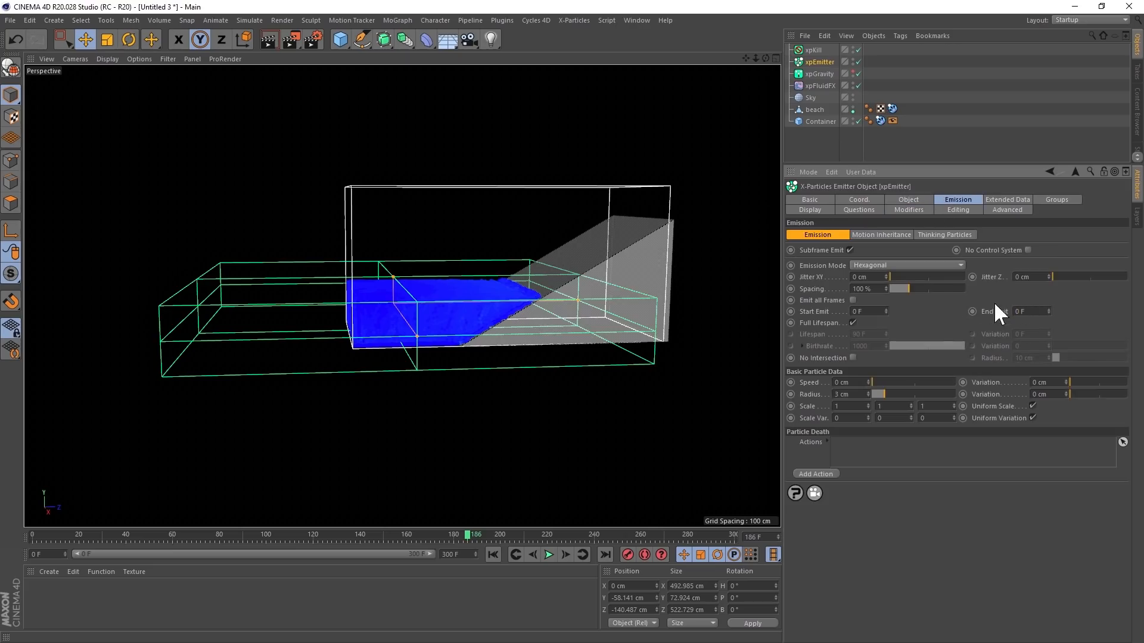
{"action": "left_click", "coordinate": [494, 554]}
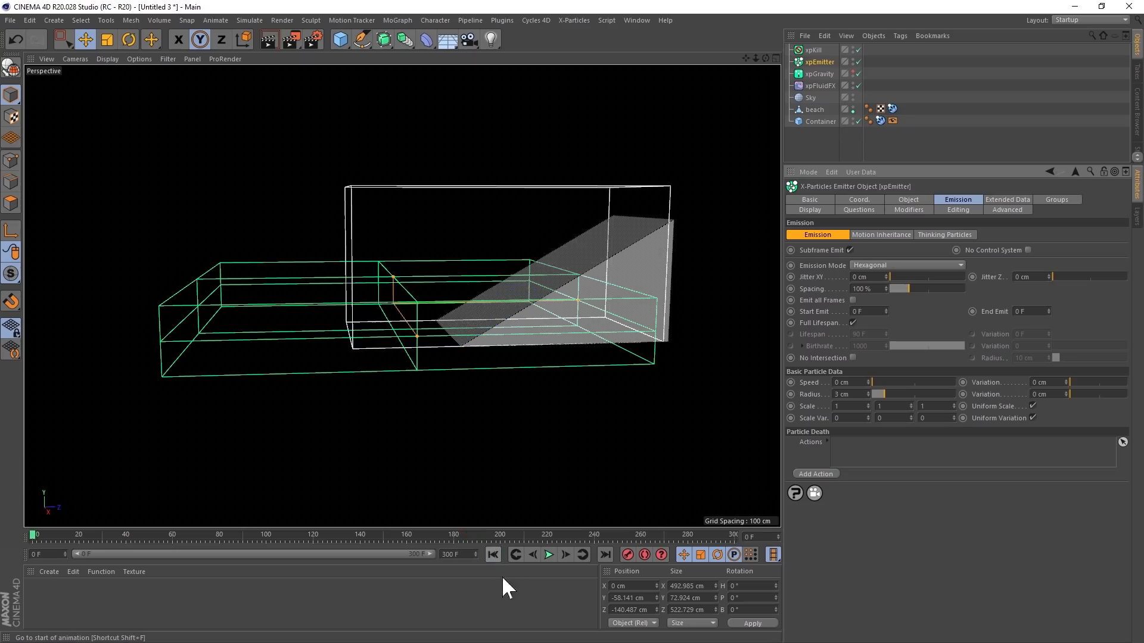
{"action": "left_click", "coordinate": [549, 554]}
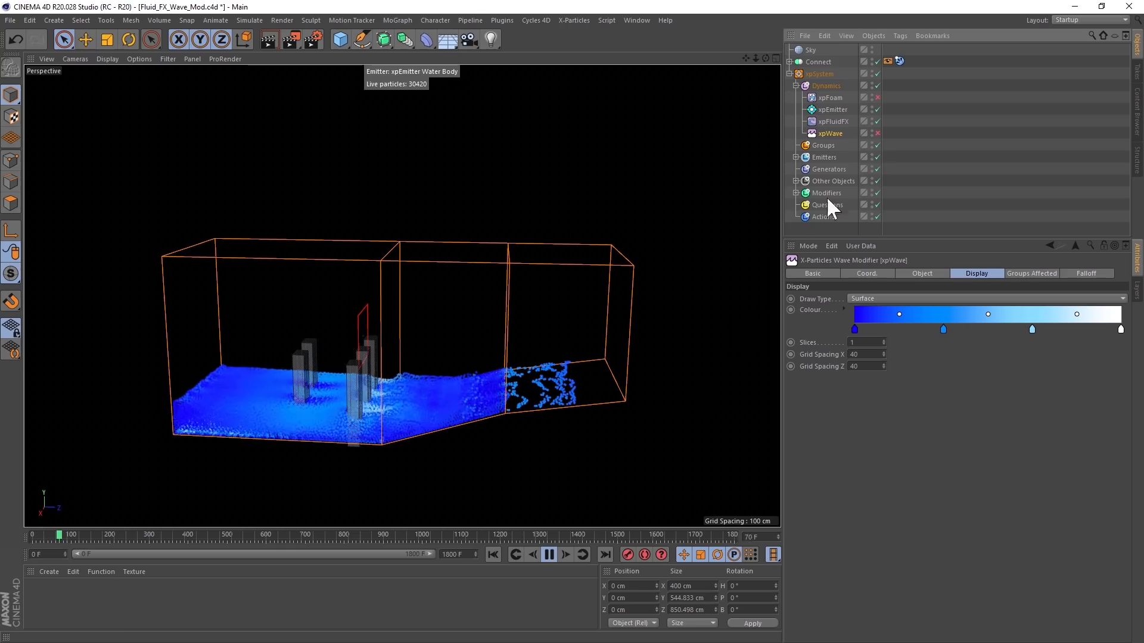
- Enable xpWave in the wave scene and display it with the Line draw type and 8 slices
{"action": "left_click", "coordinate": [877, 133]}
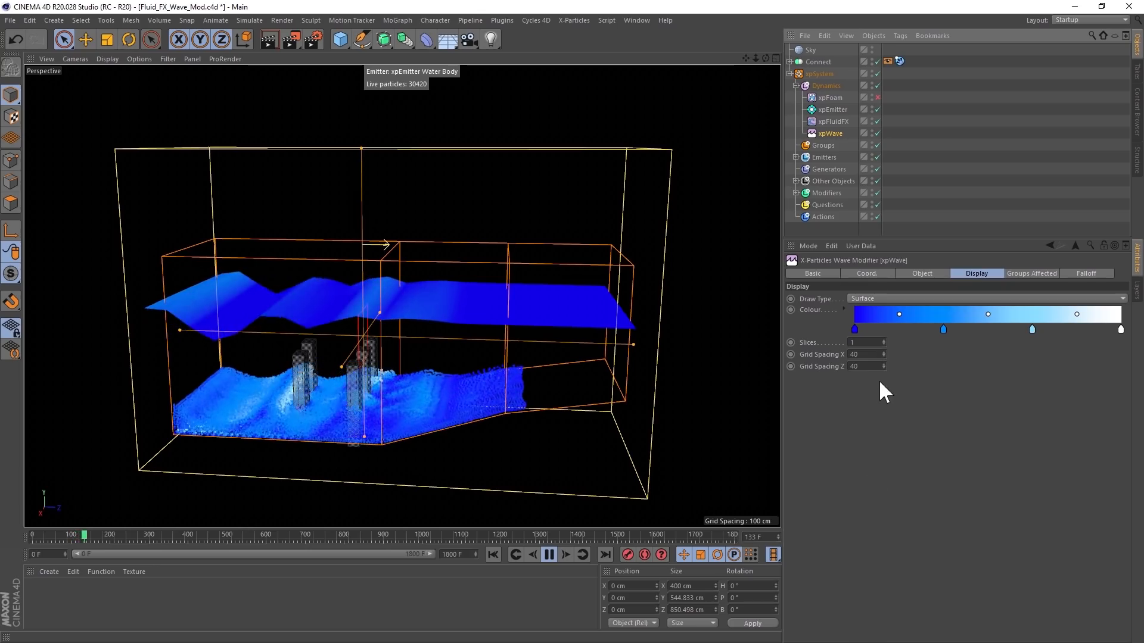
{"action": "left_click", "coordinate": [870, 296]}
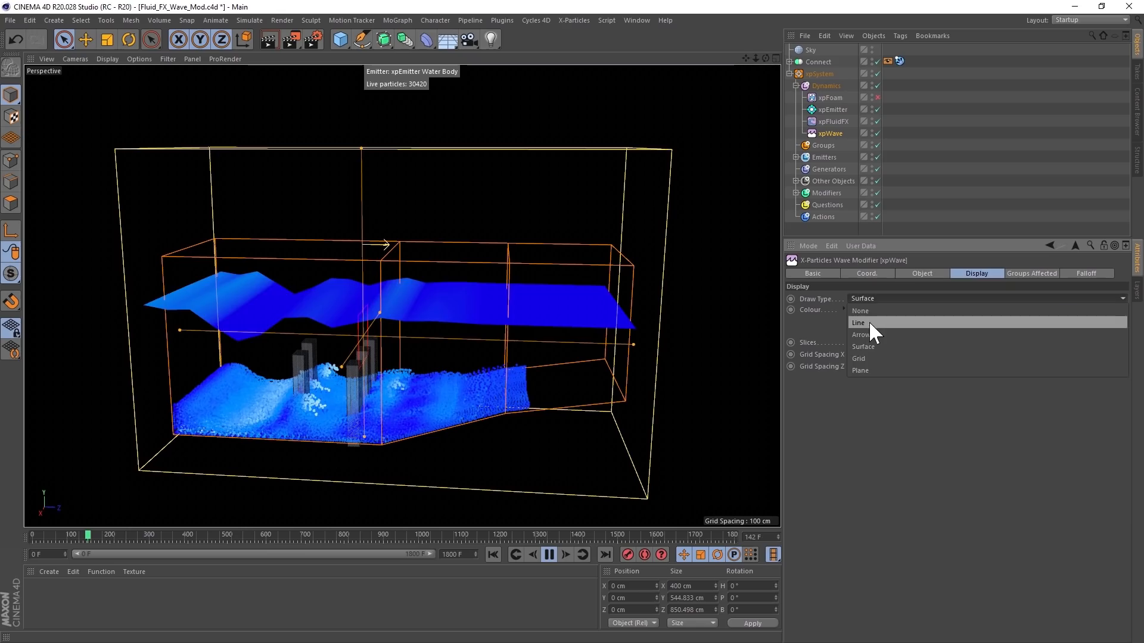
{"action": "left_click", "coordinate": [869, 323]}
{"action": "double_click", "coordinate": [858, 343]}
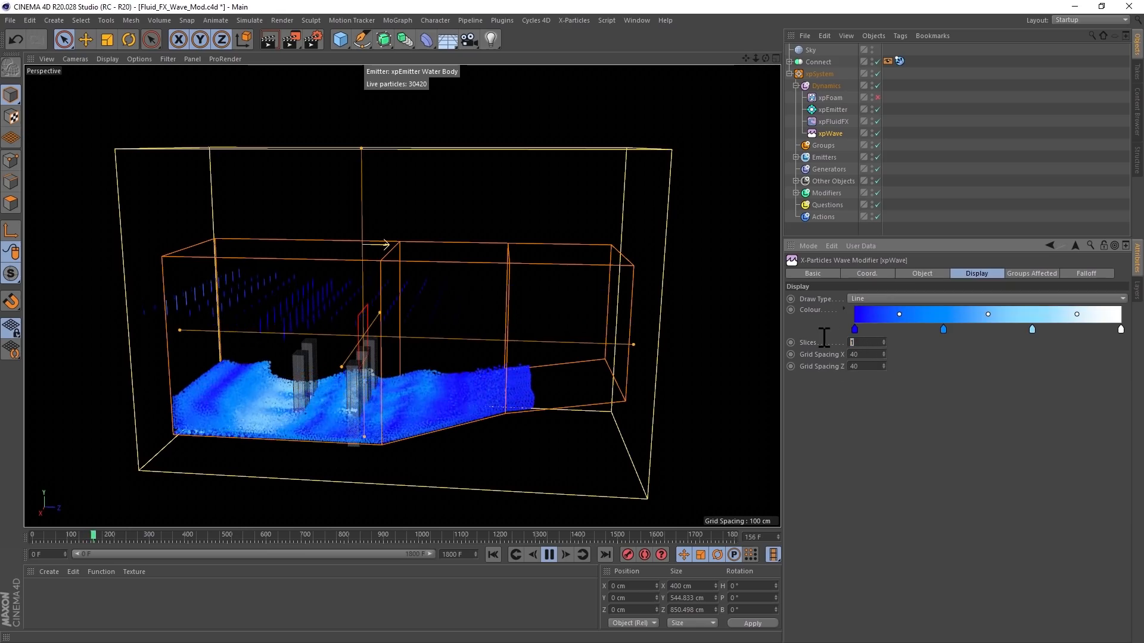
- Try the Arrow draw type for xpWave, switch it to Grid, and reduce the slices to 1
{"action": "left_click", "coordinate": [862, 296]}
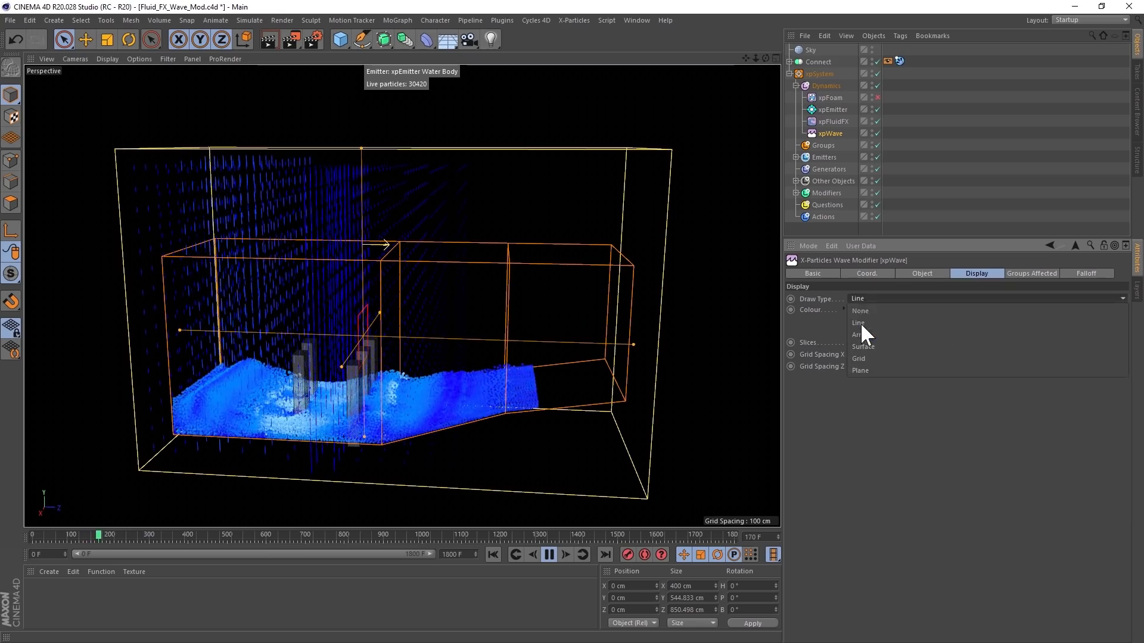
{"action": "left_click", "coordinate": [861, 334]}
{"action": "left_click", "coordinate": [863, 299]}
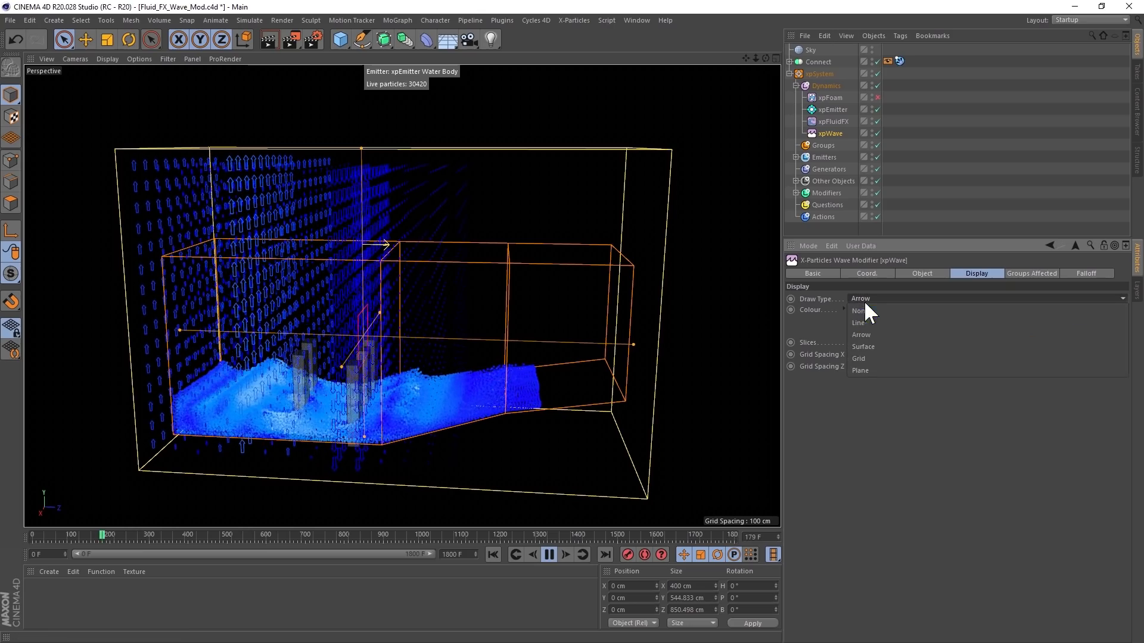
{"action": "left_click", "coordinate": [870, 357]}
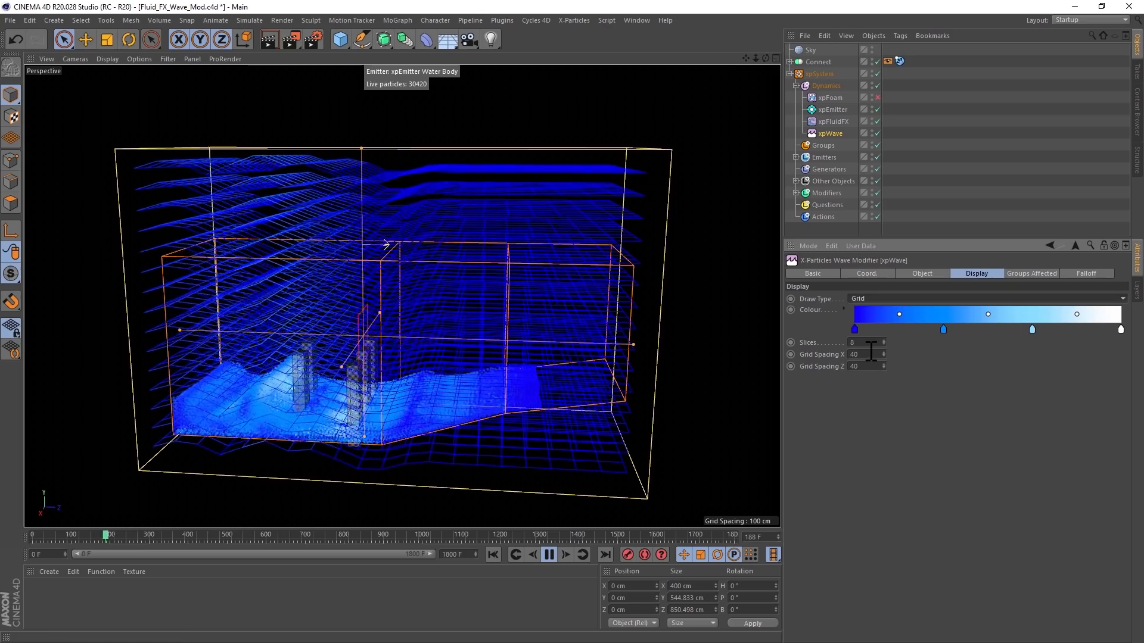
{"action": "left_click_drag", "start_coordinate": [861, 344], "coordinate": [811, 342]}
{"action": "type", "text": "1"}
{"action": "key", "text": "Return"}
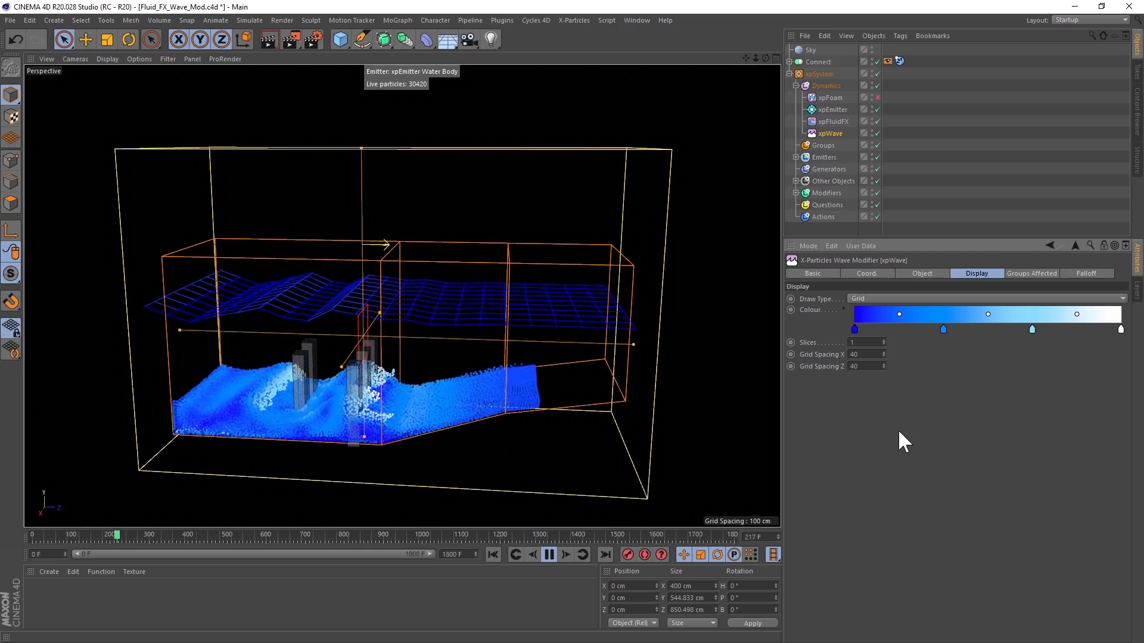
- Examine xpWave's object properties and its list of available noise types
{"action": "left_click", "coordinate": [923, 272]}
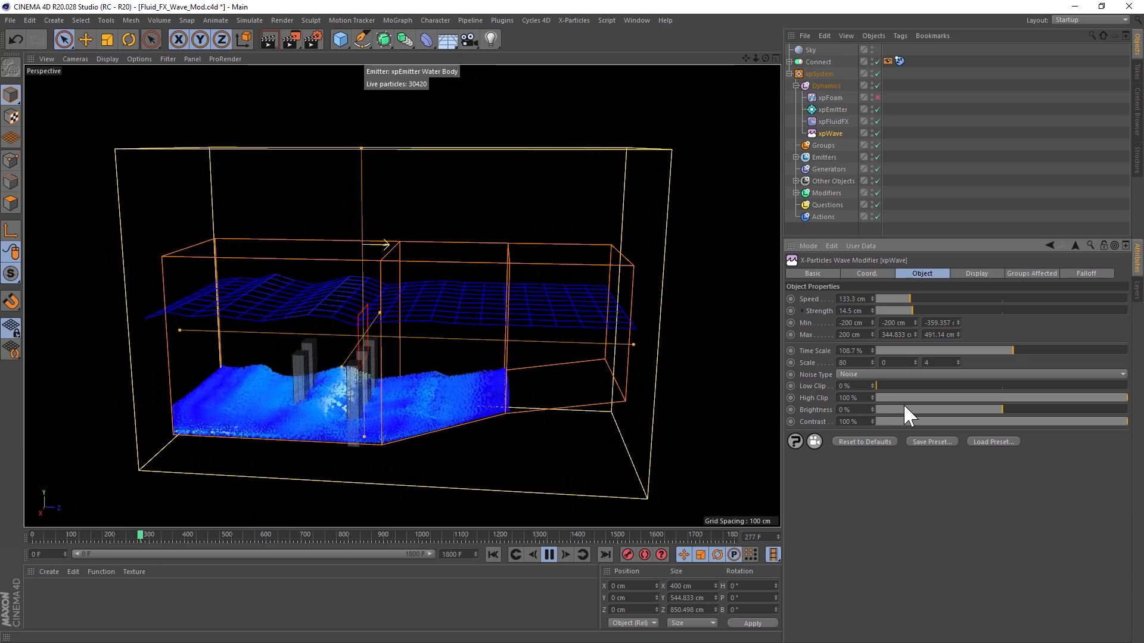
{"action": "left_click", "coordinate": [1128, 376]}
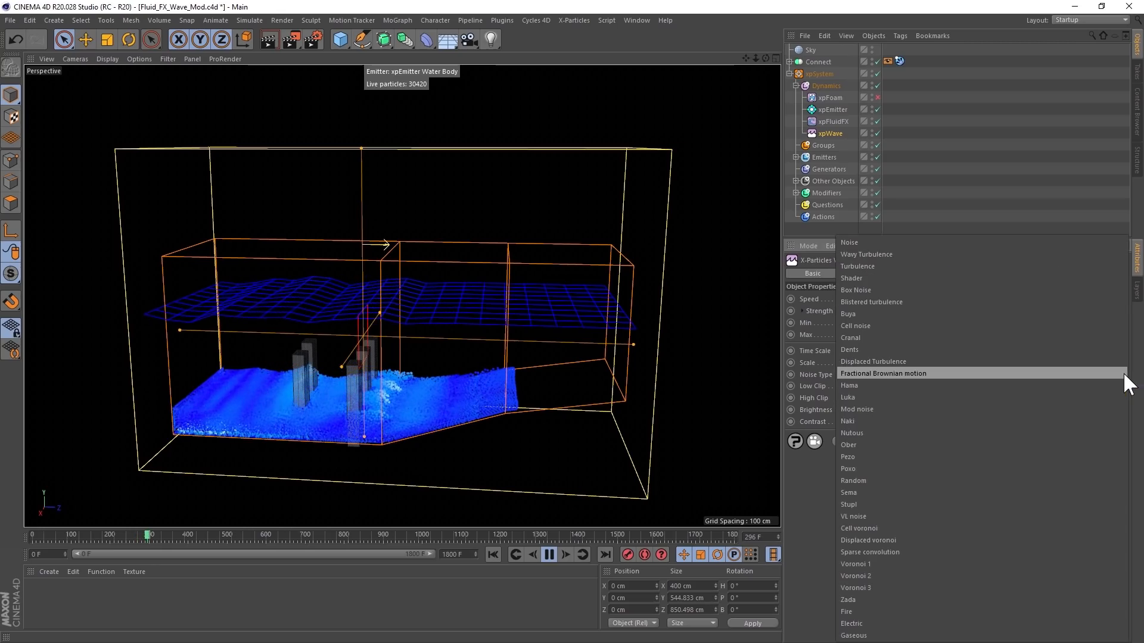
{"action": "left_click", "coordinate": [982, 549]}
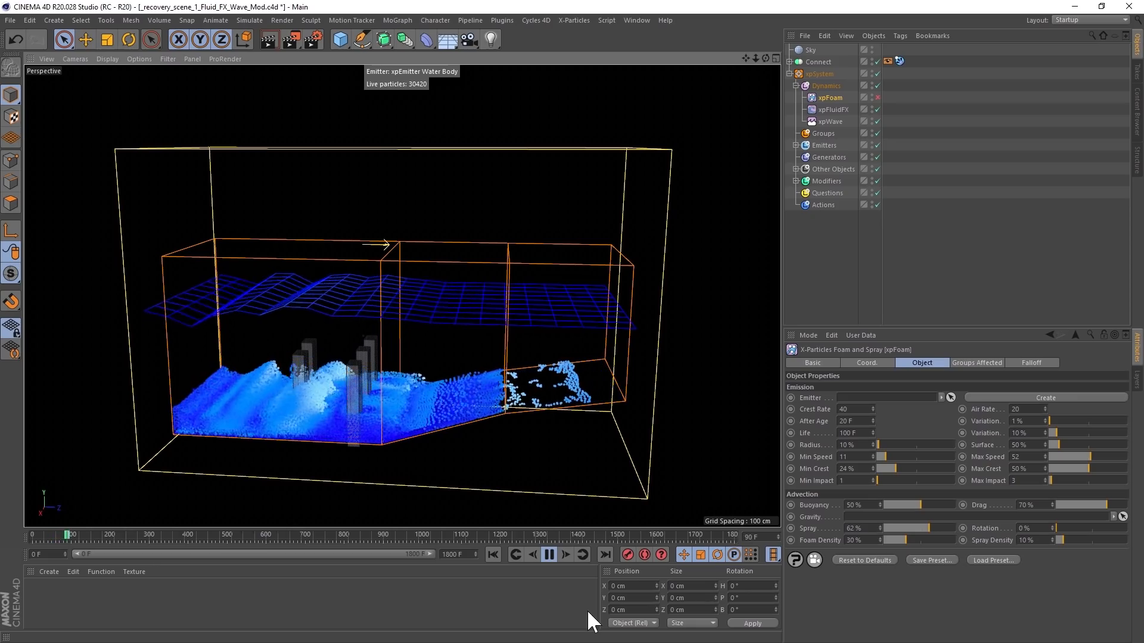
- Enable xpFoam, create an emitter for it, and inspect the foam on the moving waves from other angles
{"action": "left_click", "coordinate": [877, 97]}
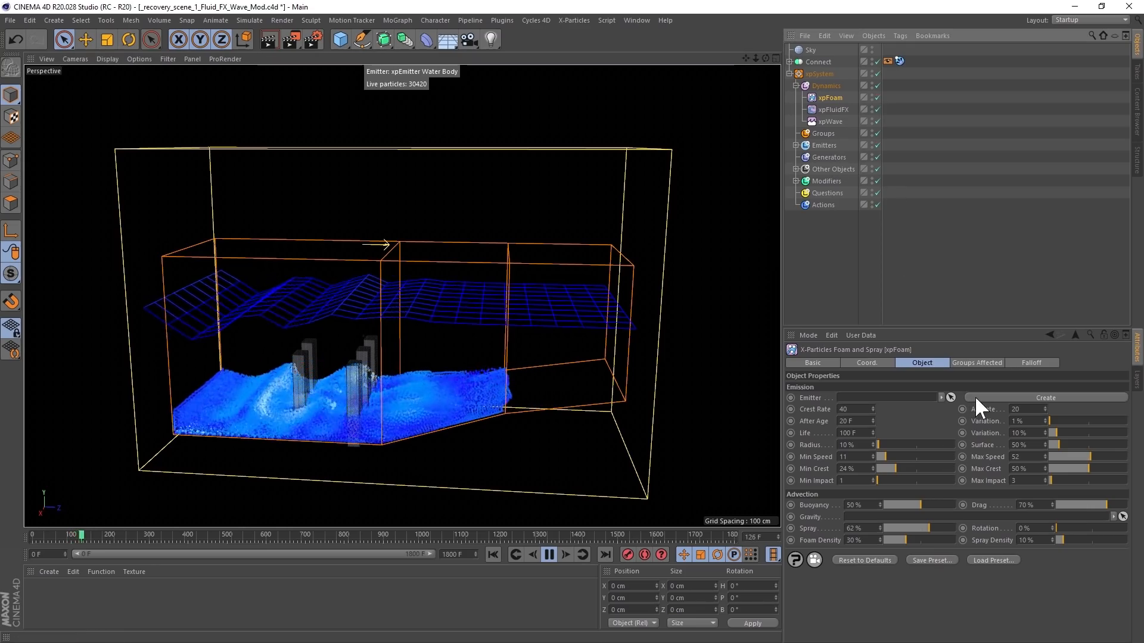
{"action": "left_click", "coordinate": [990, 396]}
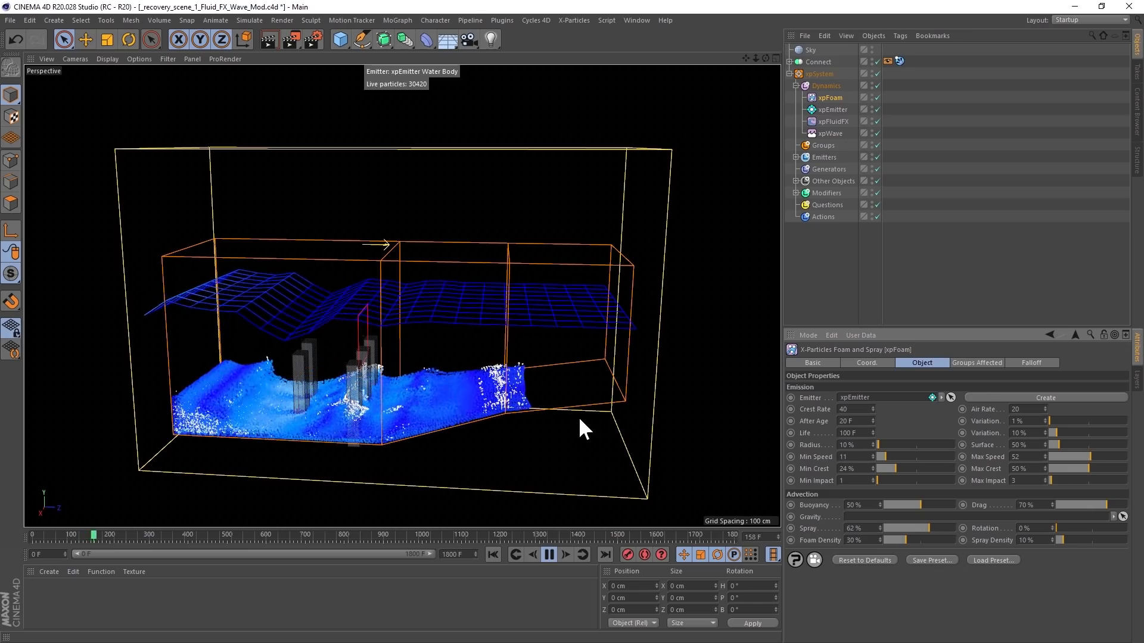
{"action": "left_click_drag", "start_coordinate": [391, 399], "coordinate": [436, 400], "text": "alt"}
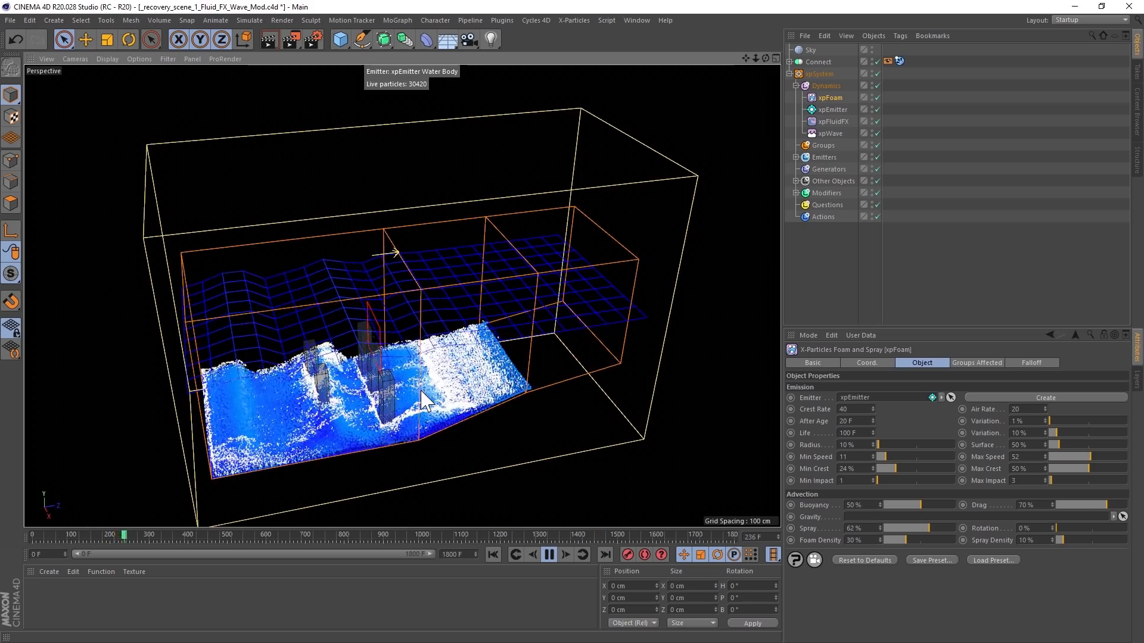
{"action": "left_click_drag", "start_coordinate": [420, 397], "coordinate": [357, 377], "text": "alt"}
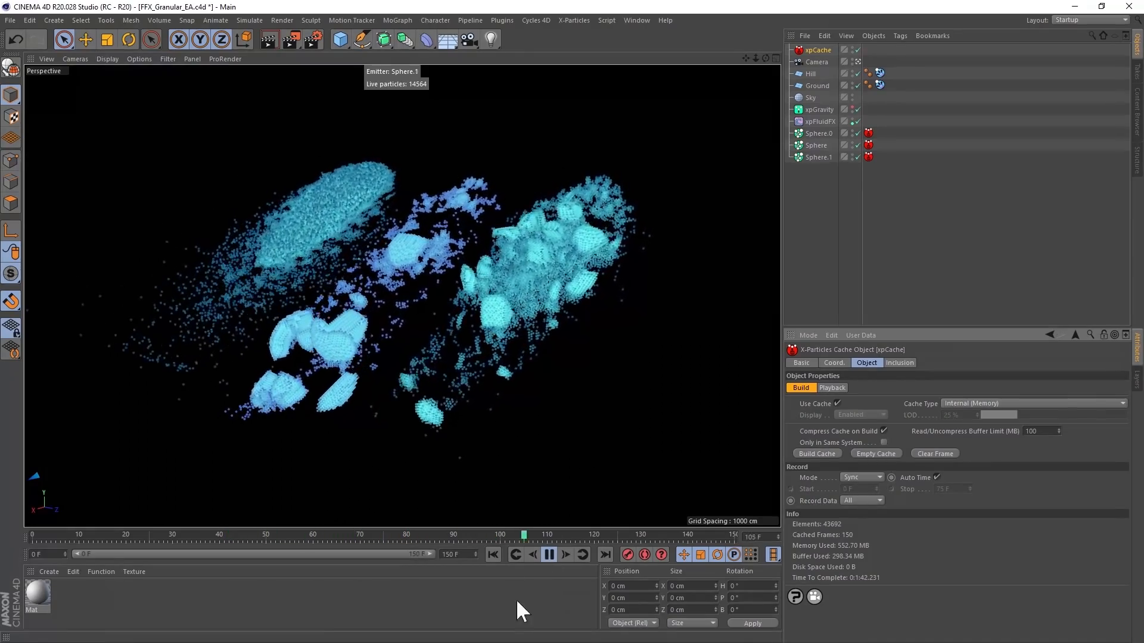
- Stop the granular scene, examine Sphere.0's Granular fluid type with its friction, stability and cohesion settings, and rewind to the start
{"action": "left_click", "coordinate": [550, 556]}
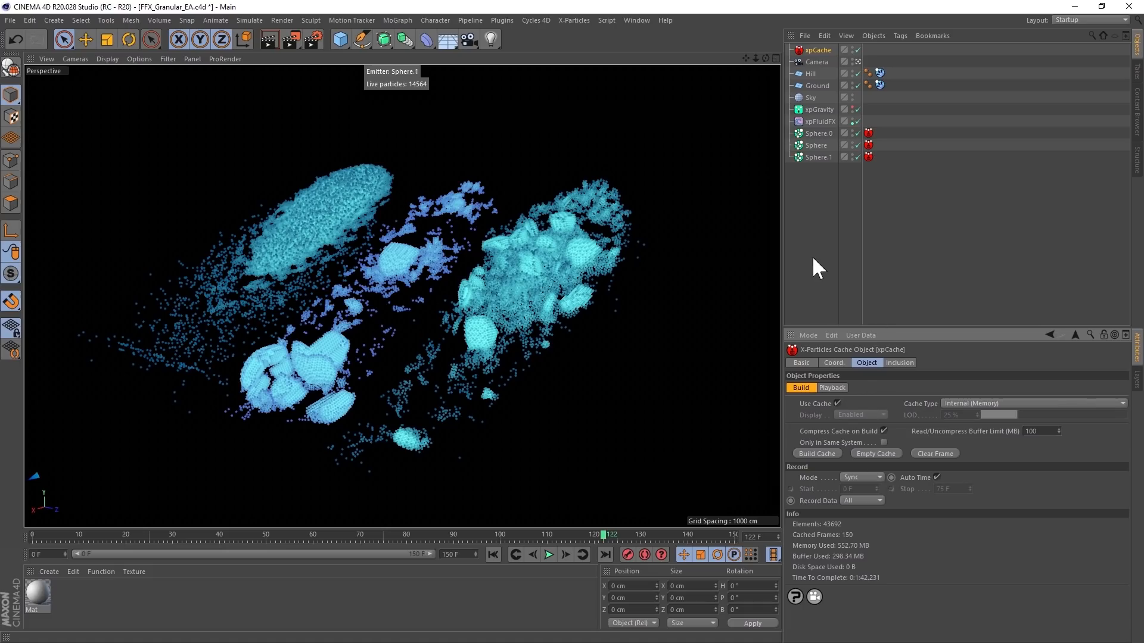
{"action": "left_click", "coordinate": [816, 133]}
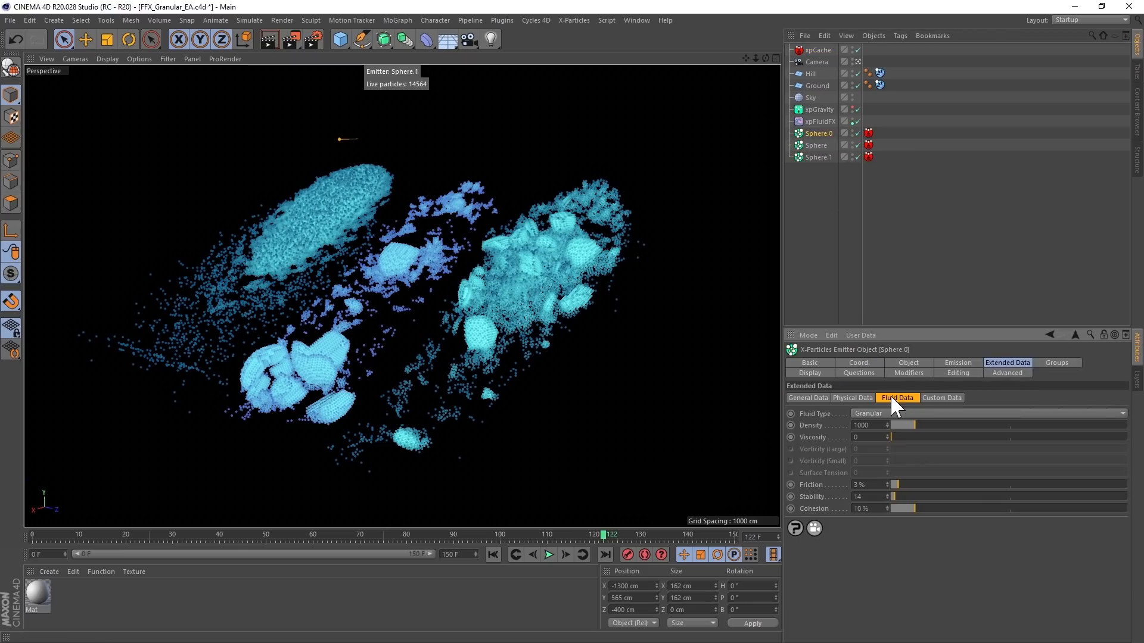
{"action": "left_click", "coordinate": [860, 413]}
{"action": "left_click", "coordinate": [866, 435]}
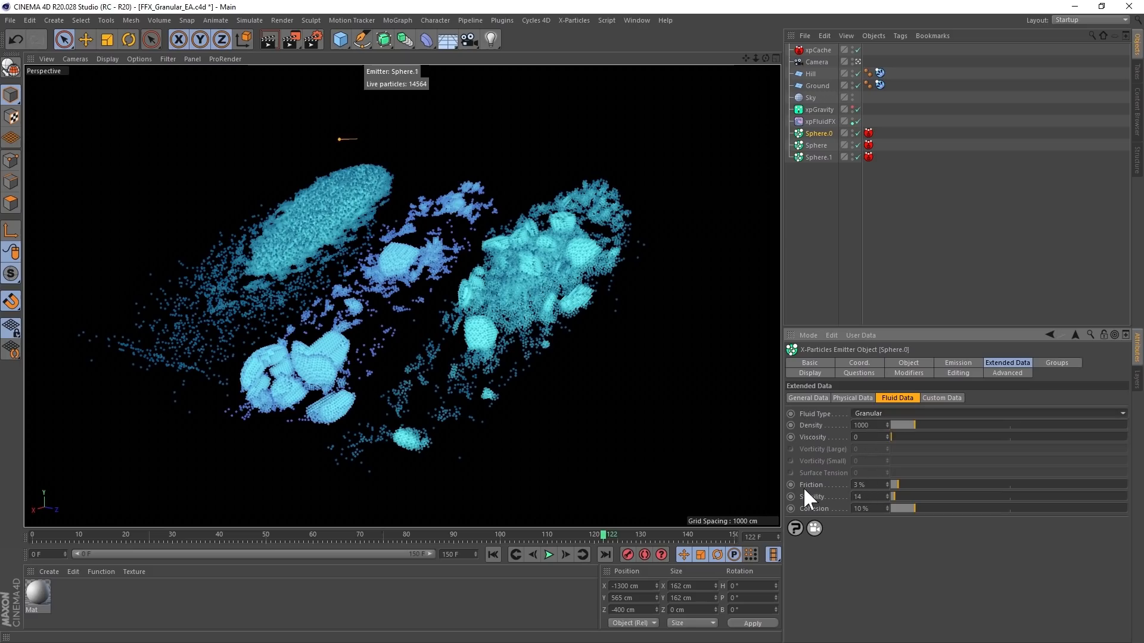
{"action": "left_click", "coordinate": [492, 554]}
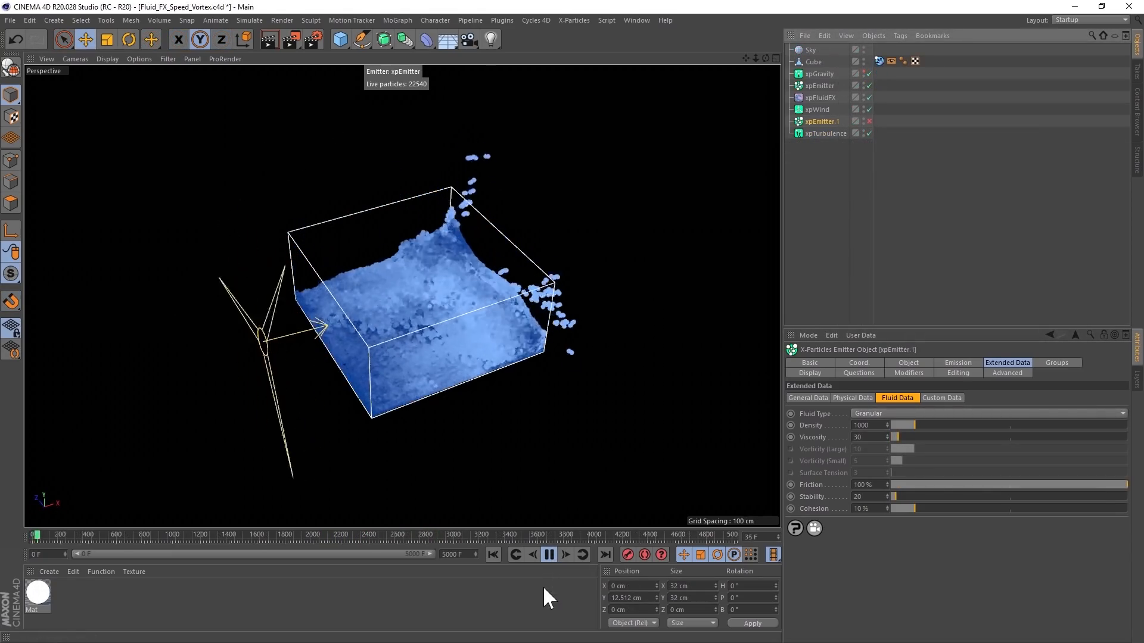
- Stop the vortex fluid scene, enable the granular emitter xpEmitter.1, and replay from frame 0 to view it interacting with the fluid
{"action": "left_click", "coordinate": [549, 555]}
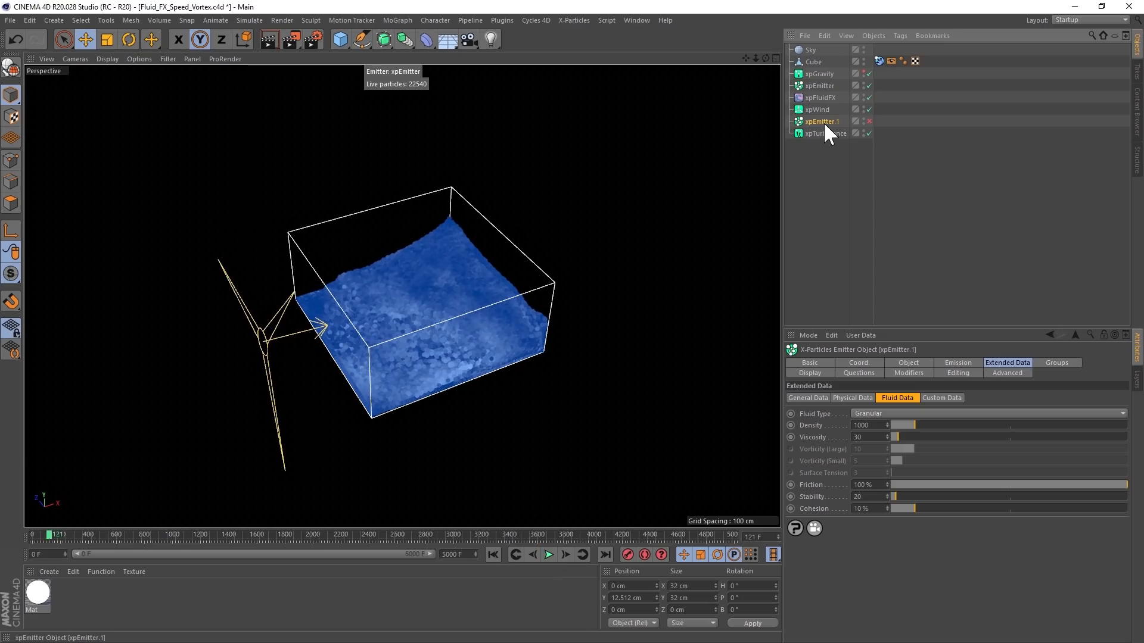
{"action": "left_click", "coordinate": [493, 554]}
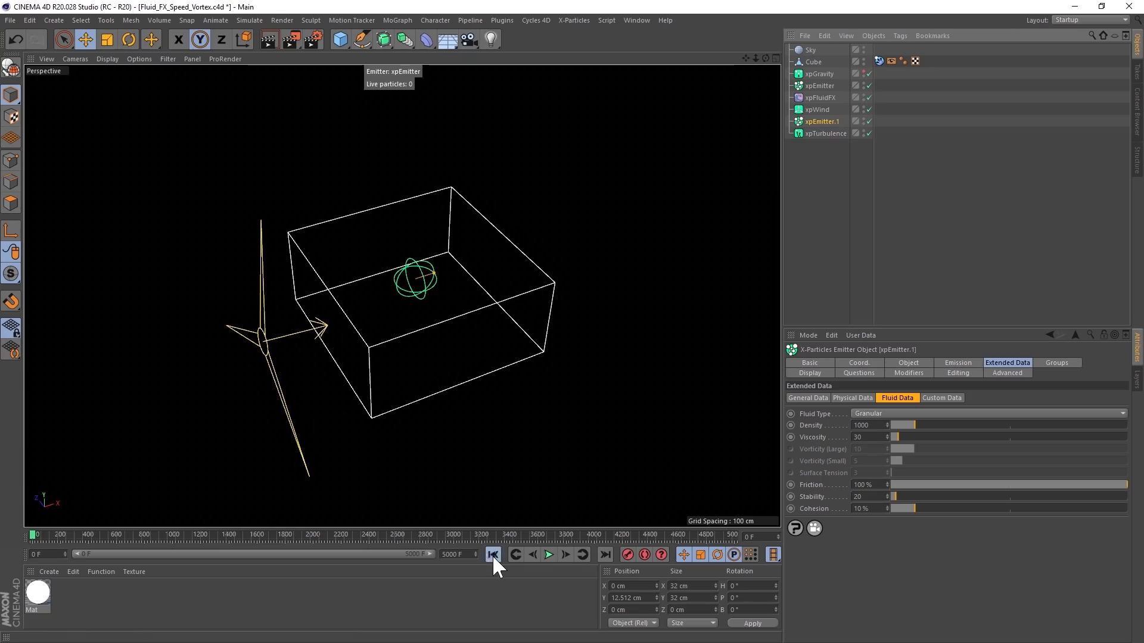
{"action": "left_click", "coordinate": [549, 555]}
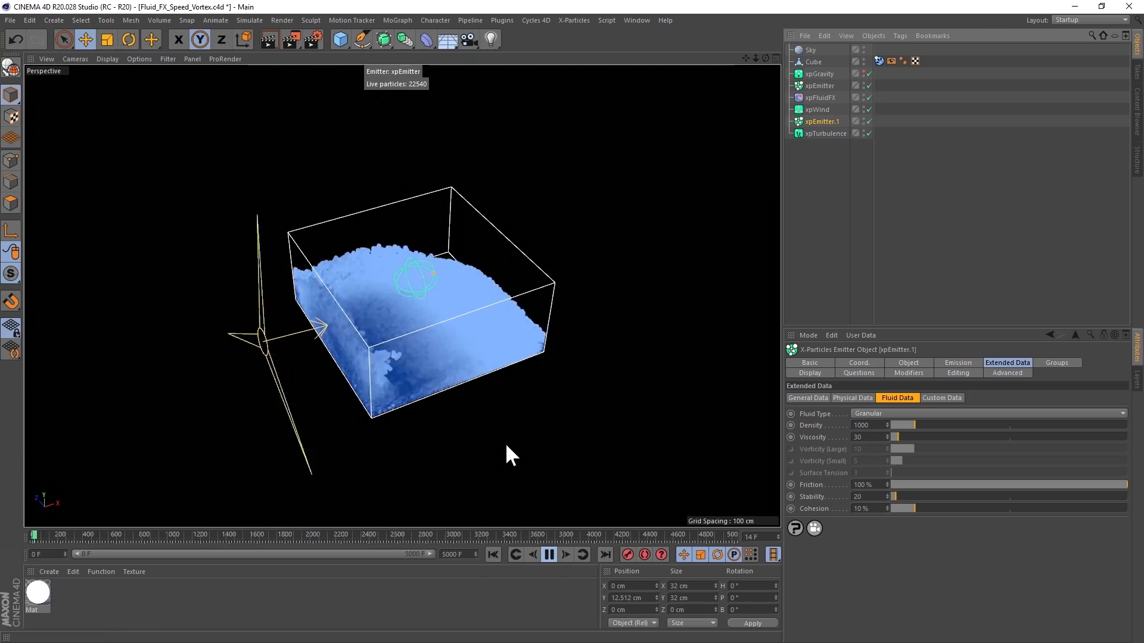
{"action": "left_click_drag", "start_coordinate": [487, 431], "coordinate": [434, 327], "text": "alt"}
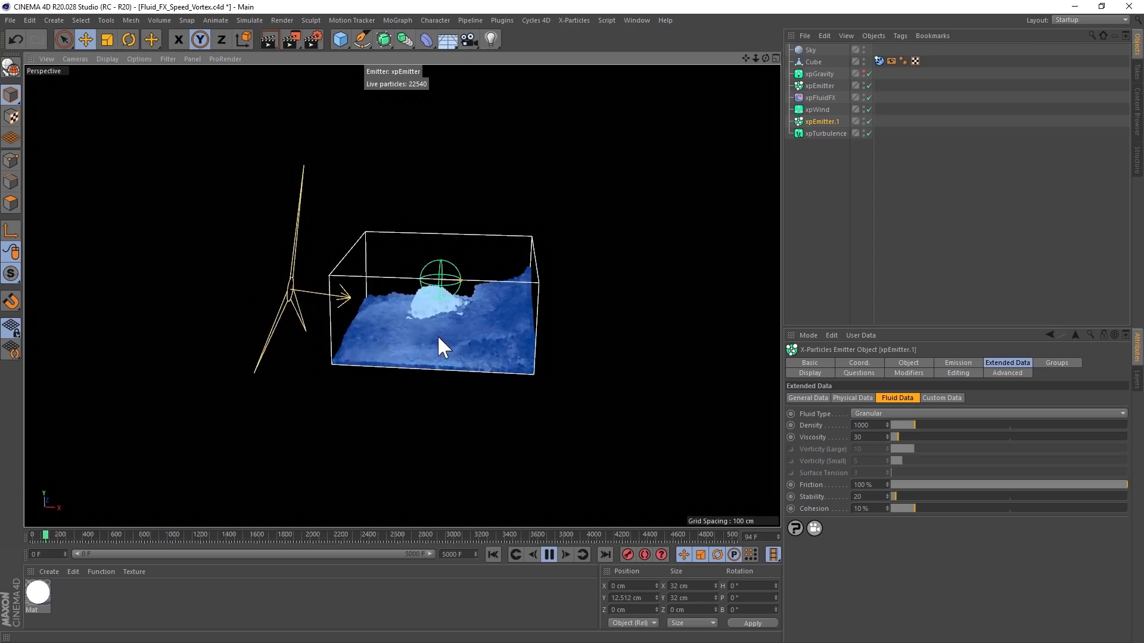
- Enable xpExplosiaFX in the mould scene and replay from frame 0, viewing the fluid and fire from other angles
{"action": "left_click_drag", "start_coordinate": [434, 310], "coordinate": [448, 335], "text": "alt"}
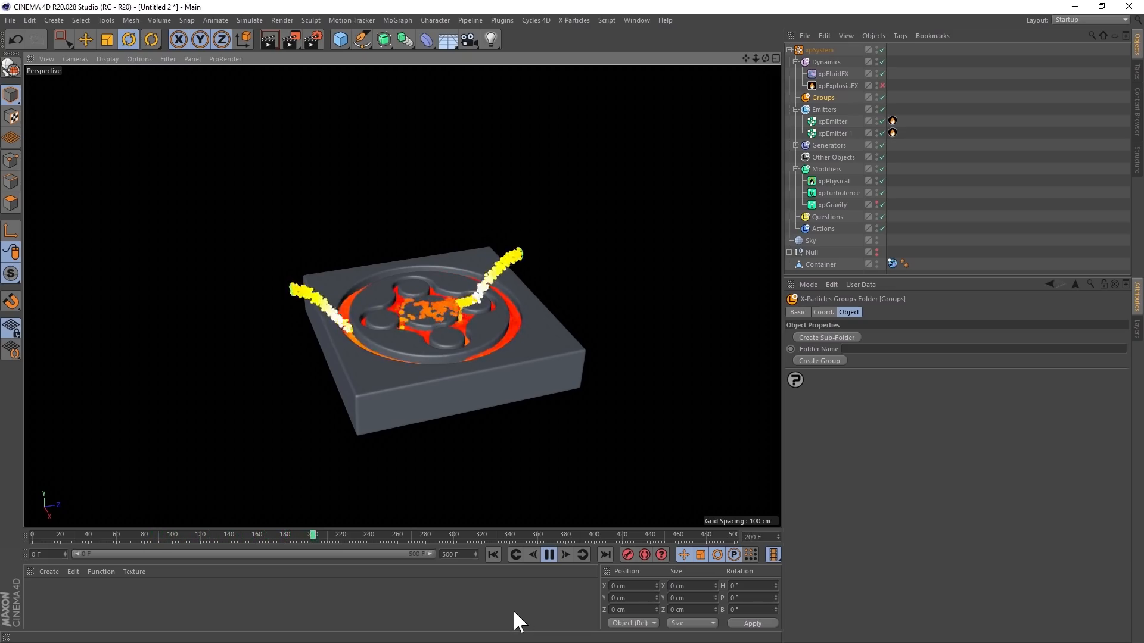
{"action": "left_click_drag", "start_coordinate": [467, 302], "coordinate": [452, 324], "text": "alt"}
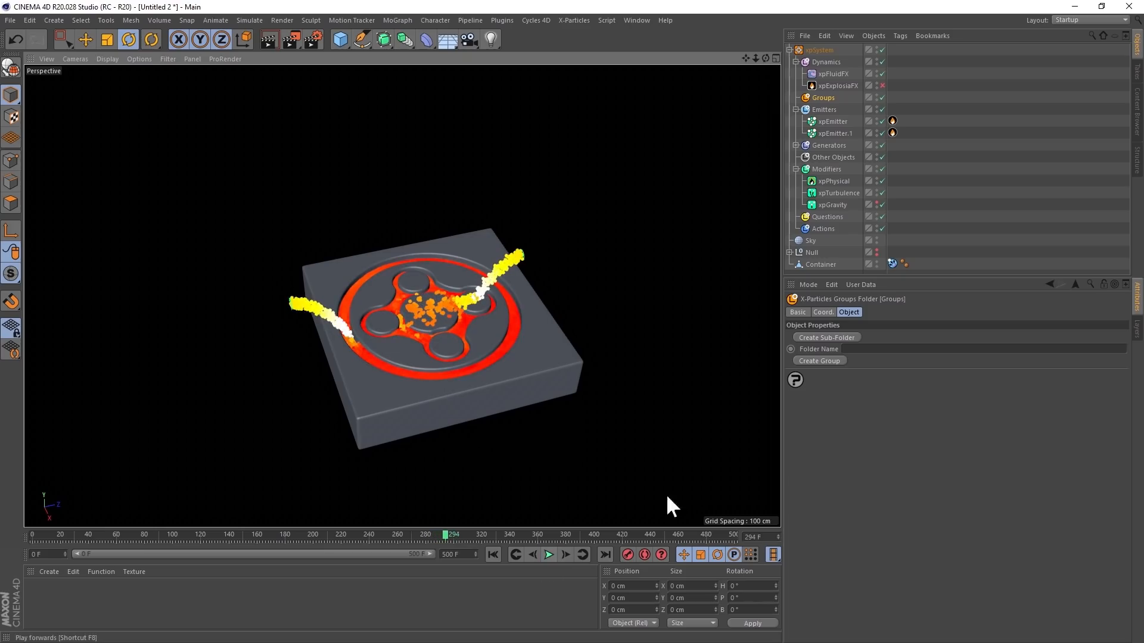
{"action": "left_click", "coordinate": [882, 85]}
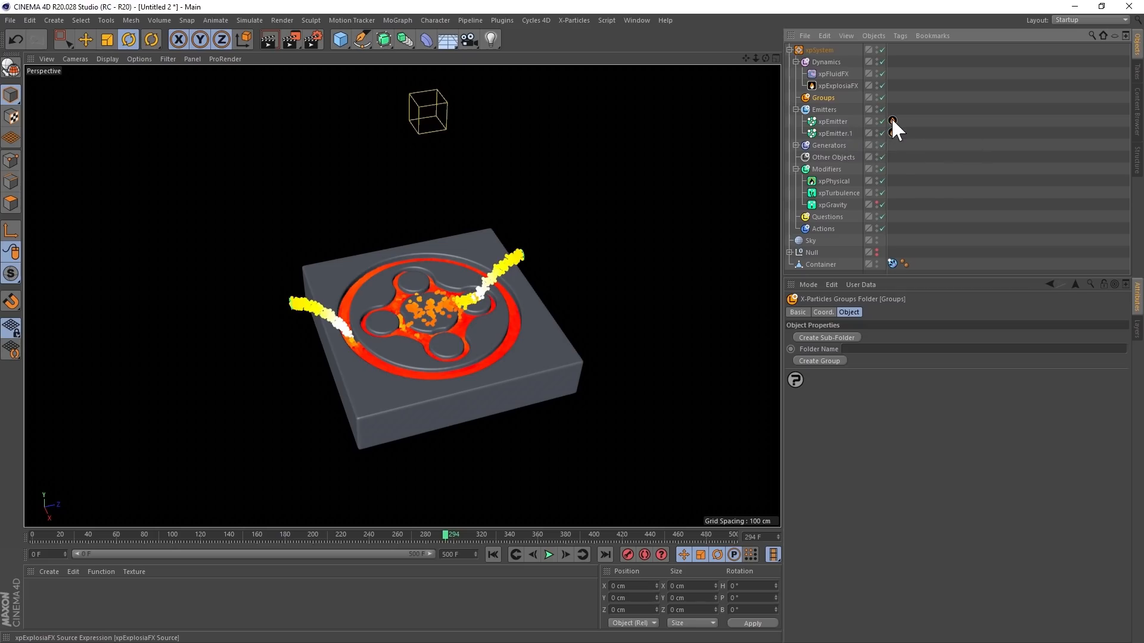
{"action": "left_click", "coordinate": [488, 552]}
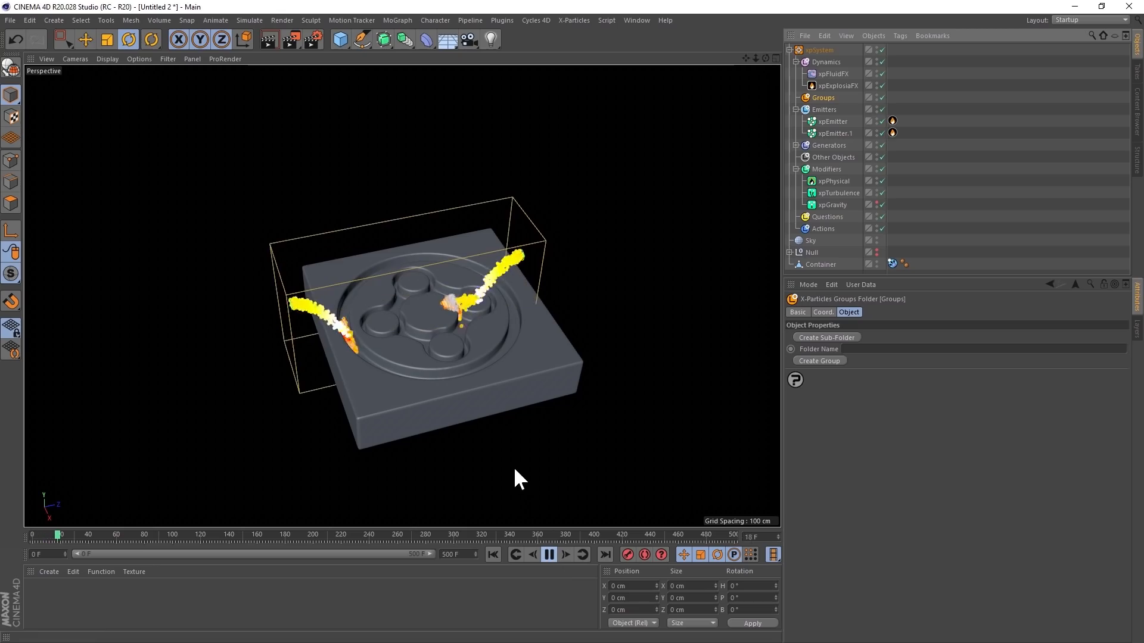
{"action": "left_click_drag", "start_coordinate": [462, 342], "coordinate": [467, 300], "text": "alt"}
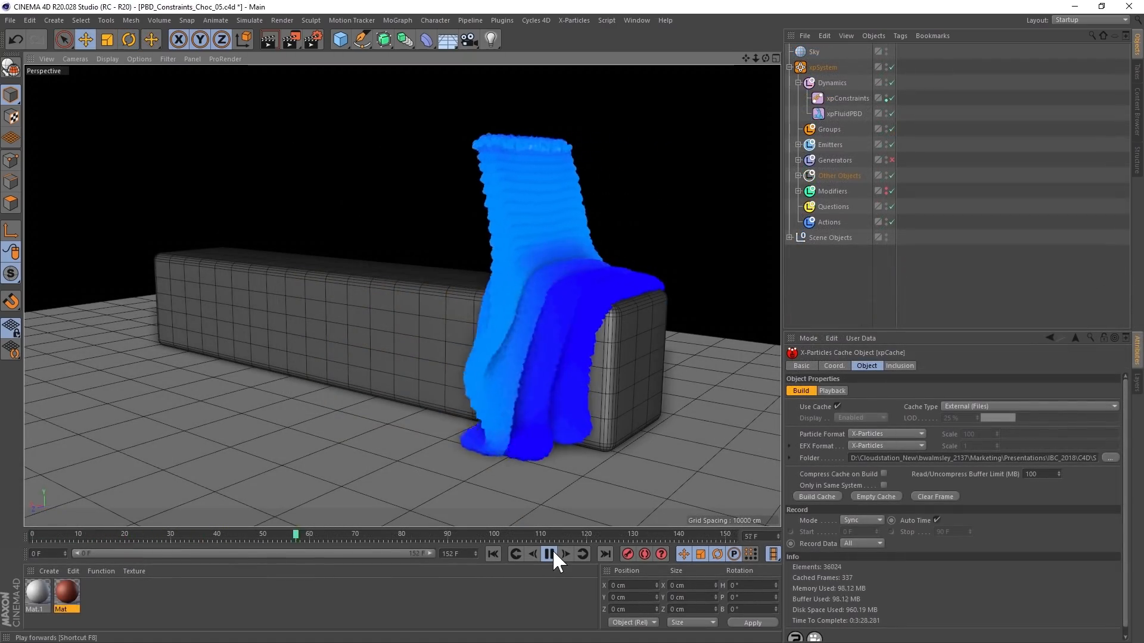
- Inspect the PBD constraints fluid folding over the long block from several angles during playback
{"action": "mouse_move", "coordinate": [511, 332]}
{"action": "left_mouse_down", "text": "alt"}
{"action": "mouse_move", "coordinate": [537, 349]}
{"action": "mouse_move", "coordinate": [570, 309]}
{"action": "mouse_move", "coordinate": [595, 313]}
{"action": "mouse_move", "coordinate": [523, 338]}
{"action": "left_mouse_up", "text": "alt"}
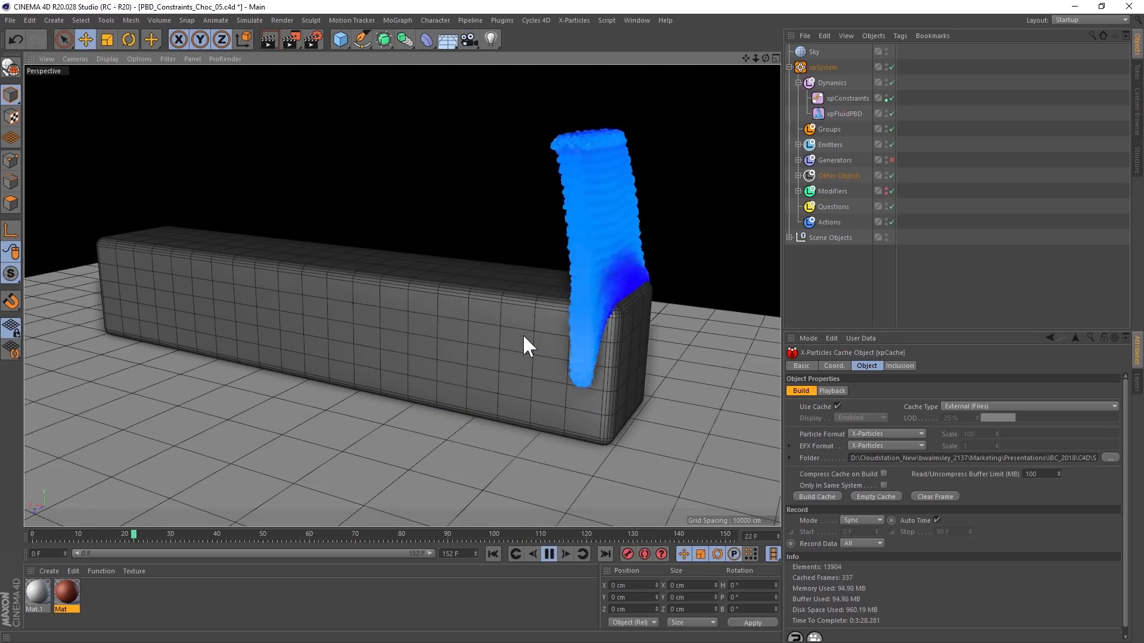
{"action": "mouse_move", "coordinate": [435, 279]}
{"action": "left_mouse_down", "text": "alt"}
{"action": "mouse_move", "coordinate": [556, 260]}
{"action": "mouse_move", "coordinate": [445, 265]}
{"action": "left_mouse_up", "text": "alt"}
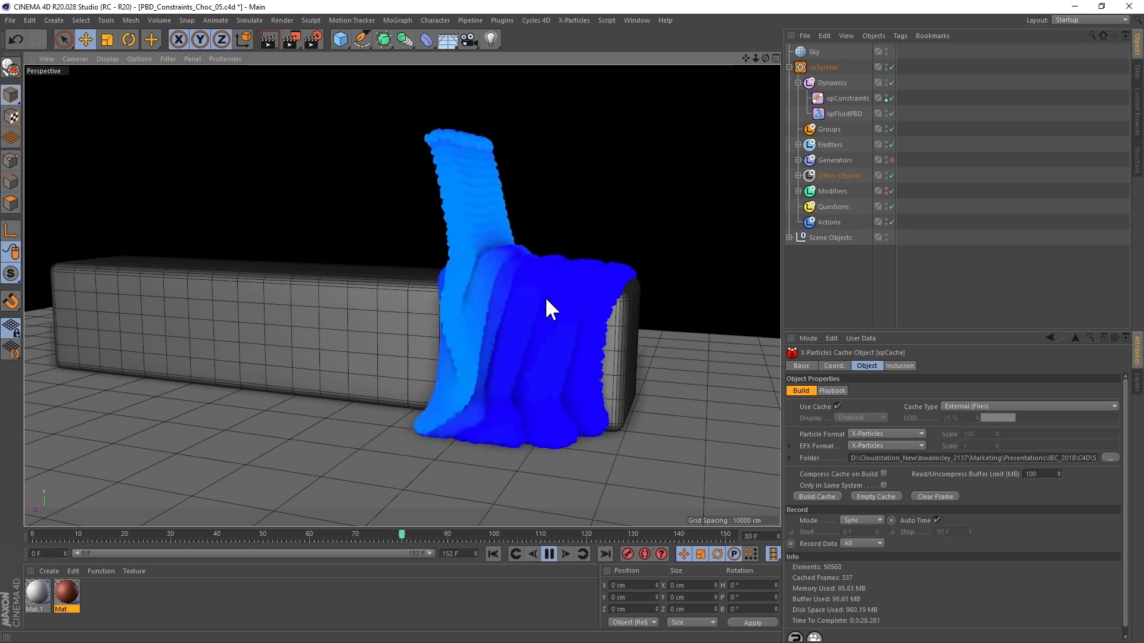
{"action": "left_click_drag", "start_coordinate": [527, 274], "coordinate": [509, 281], "text": "alt"}
- Stop playback, enable the Generators folder to mesh the PBD fluid, and replay the scene from frame 0
{"action": "left_click", "coordinate": [549, 554]}
{"action": "left_click", "coordinate": [891, 160]}
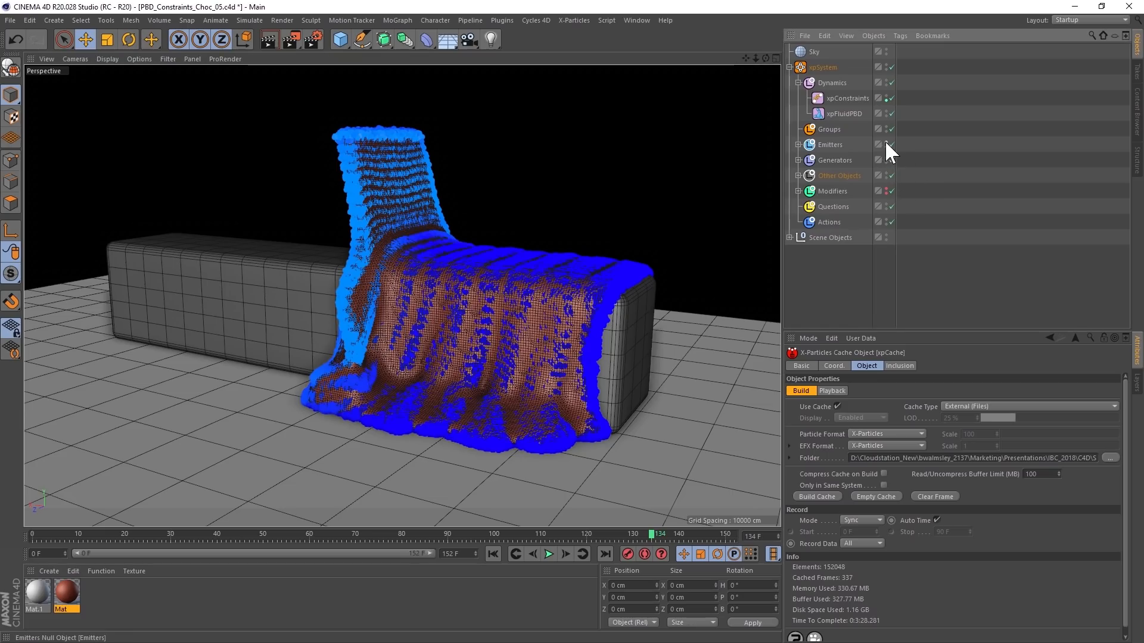
{"action": "left_click", "coordinate": [495, 553]}
{"action": "left_click", "coordinate": [549, 553]}
{"action": "left_click_drag", "start_coordinate": [423, 295], "coordinate": [522, 311], "text": "alt"}
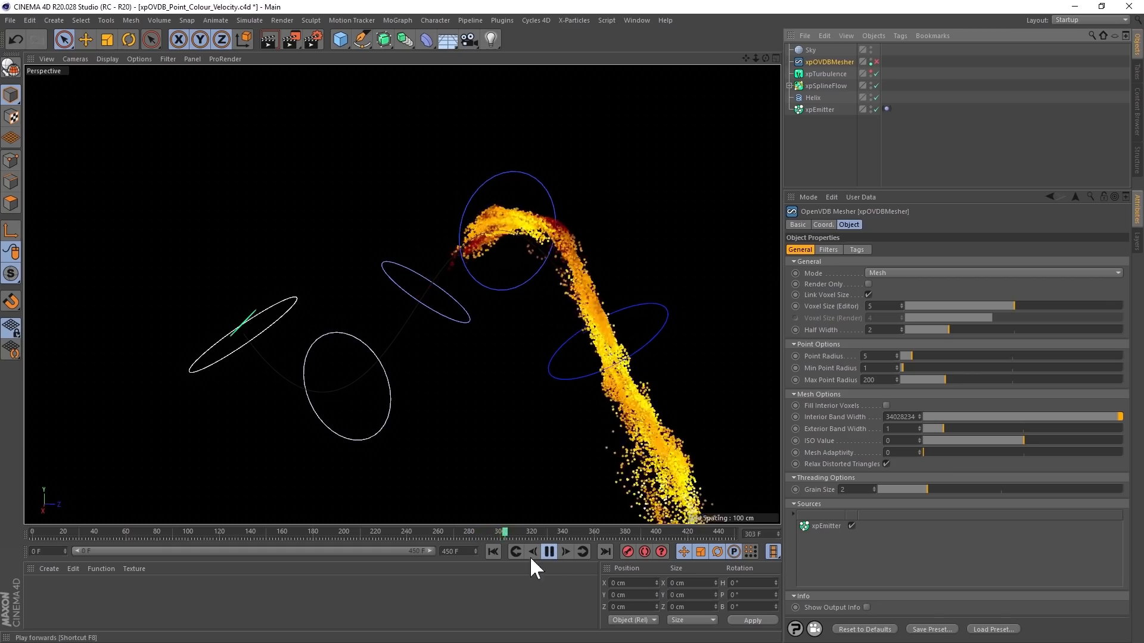
- Replay the spline flow particles from frame 0, stop at frame 154, and enable xpOVDBMesher
{"action": "left_click", "coordinate": [493, 552]}
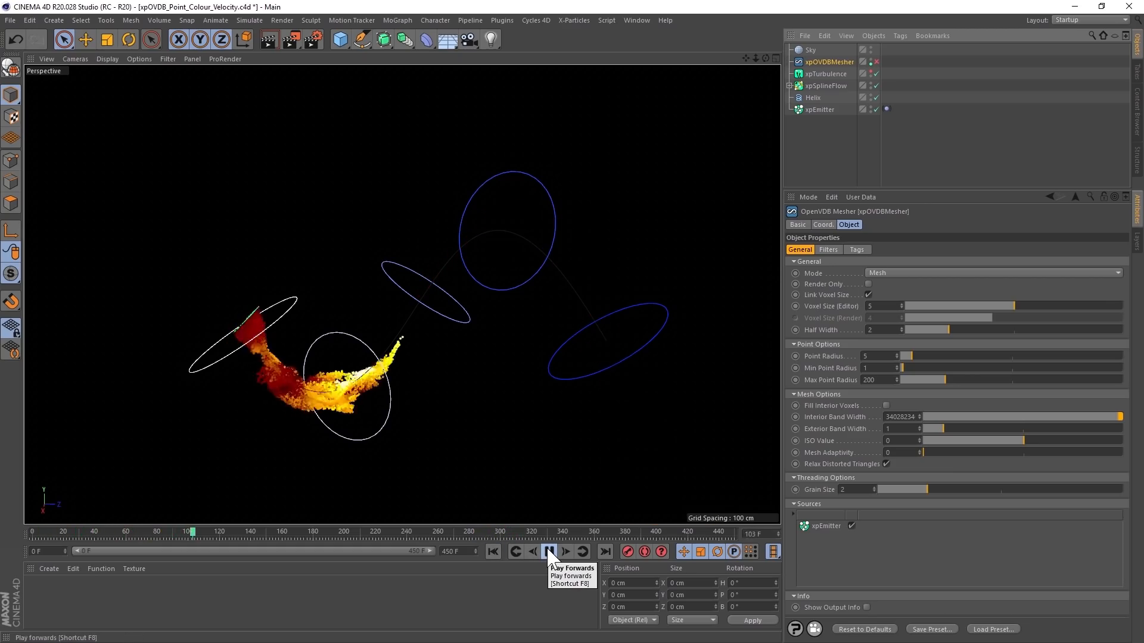
{"action": "left_click", "coordinate": [548, 553]}
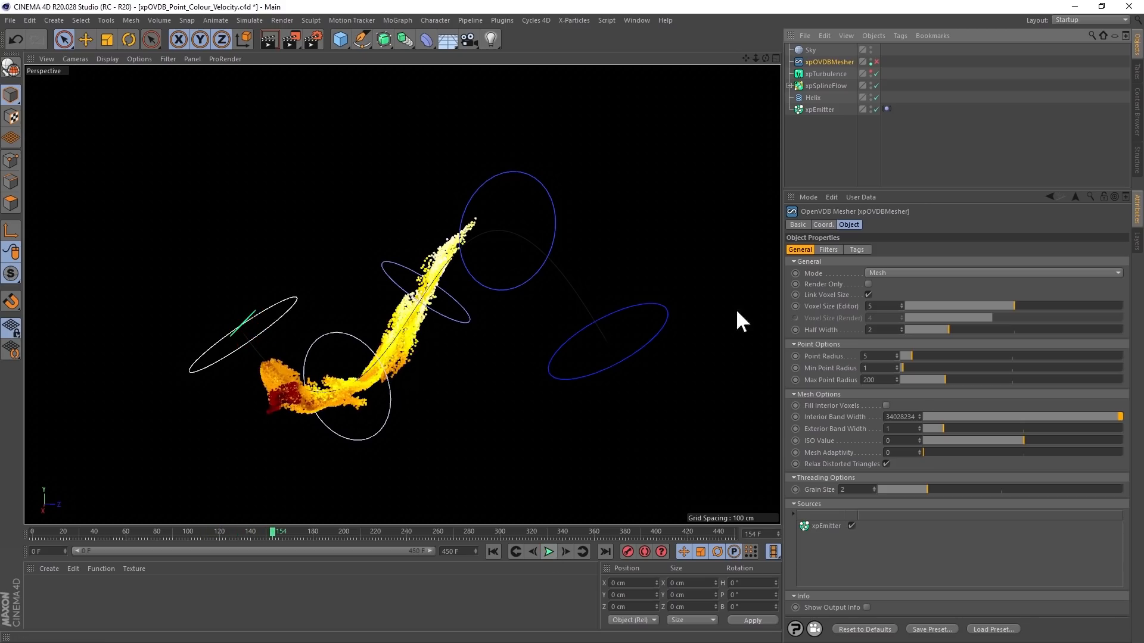
{"action": "left_click", "coordinate": [876, 61]}
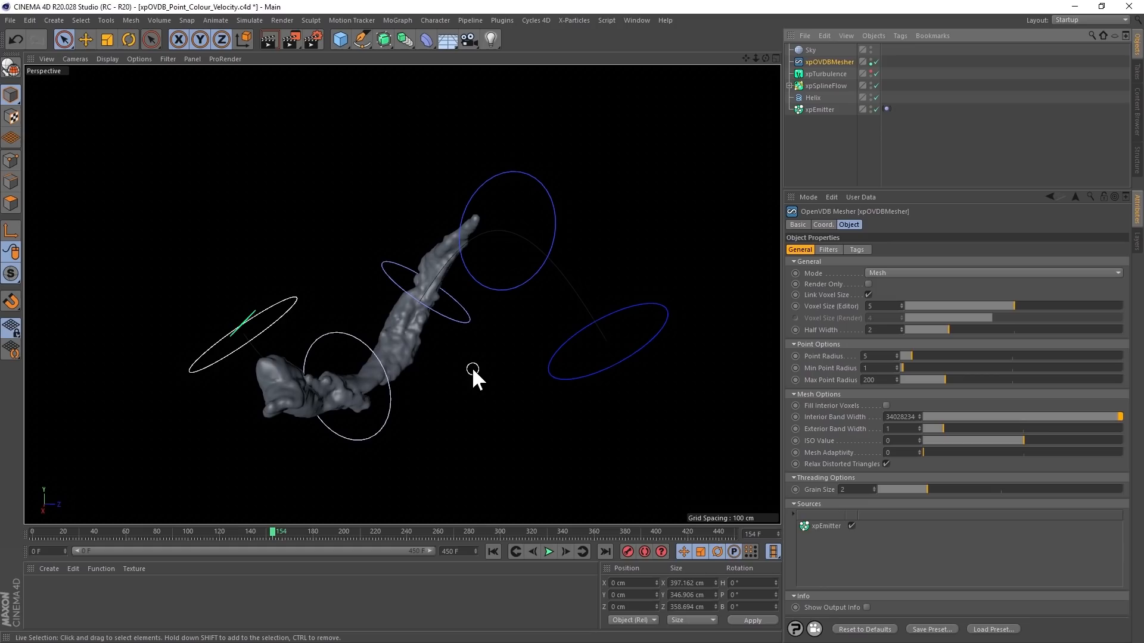
- Enable Transfer Point Color on xpOVDBMesher and display its PointColor vertex color tag on the mesh
{"action": "left_click", "coordinate": [856, 247]}
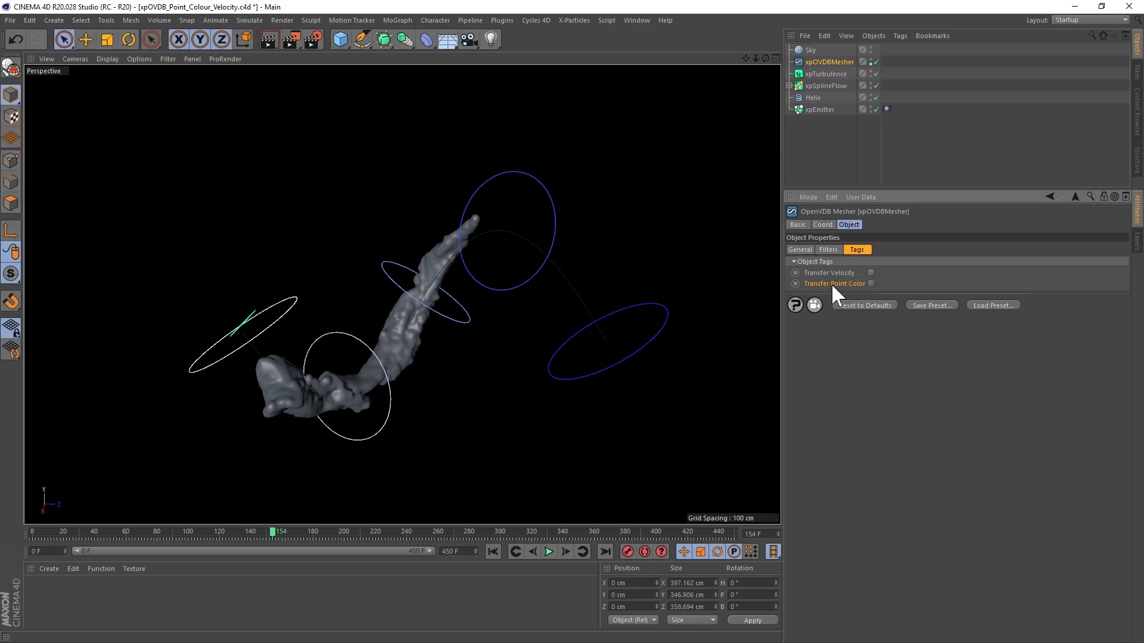
{"action": "left_click", "coordinate": [871, 283]}
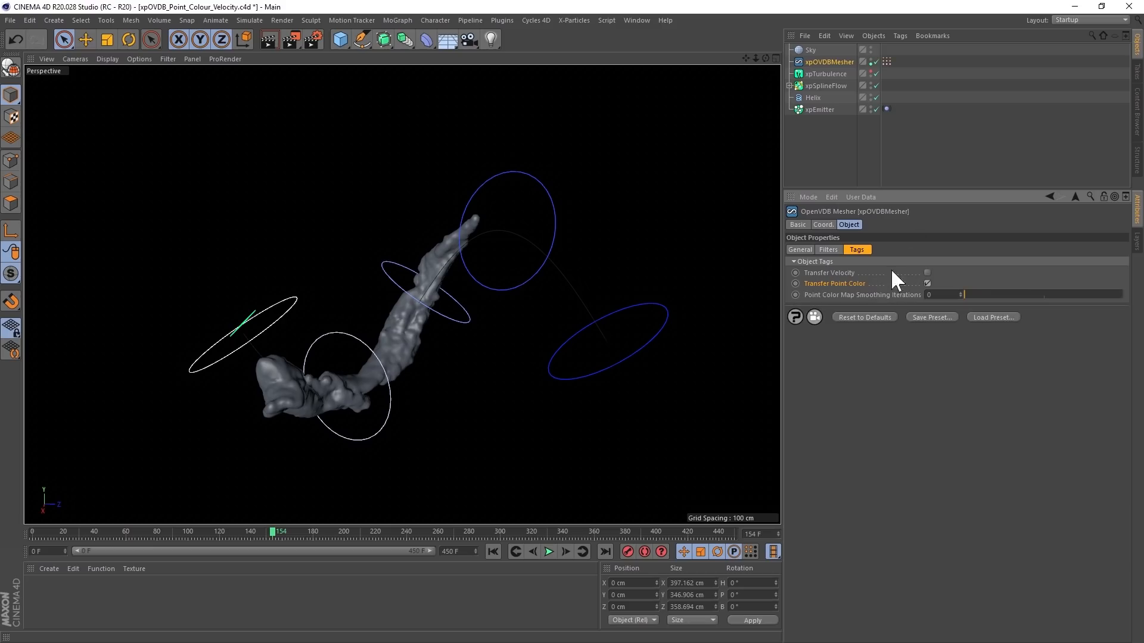
{"action": "left_click", "coordinate": [886, 62]}
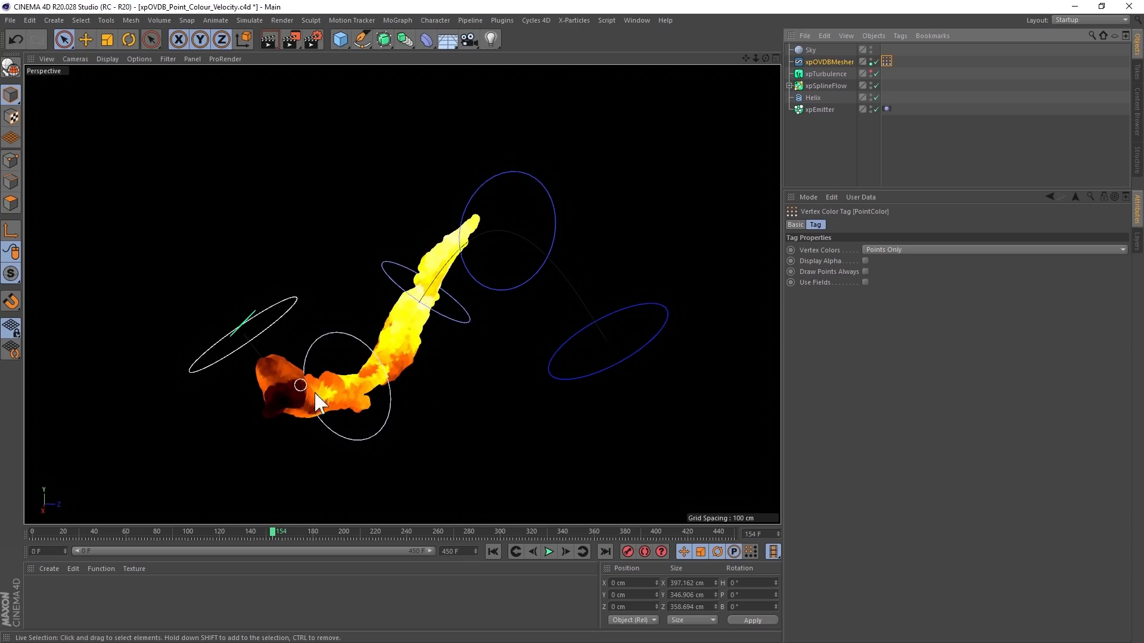
{"action": "mouse_move", "coordinate": [407, 330]}
{"action": "left_mouse_down", "text": "alt"}
{"action": "mouse_move", "coordinate": [563, 367]}
{"action": "mouse_move", "coordinate": [604, 306]}
{"action": "mouse_move", "coordinate": [500, 356]}
{"action": "mouse_move", "coordinate": [367, 362]}
{"action": "mouse_move", "coordinate": [368, 311]}
{"action": "mouse_move", "coordinate": [394, 339]}
{"action": "left_mouse_up", "text": "alt"}
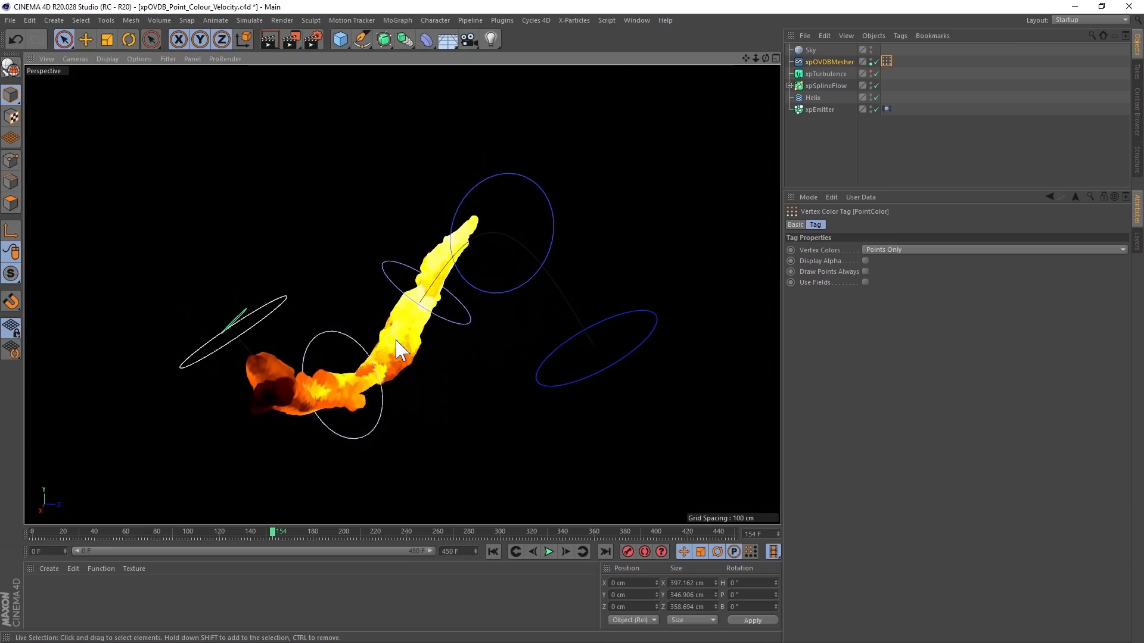
- Set xpOVDBMesher's Point Color Map Smoothing Iterations to 8, then replay from frame 0 and stop at frame 112
{"action": "left_click", "coordinate": [827, 62]}
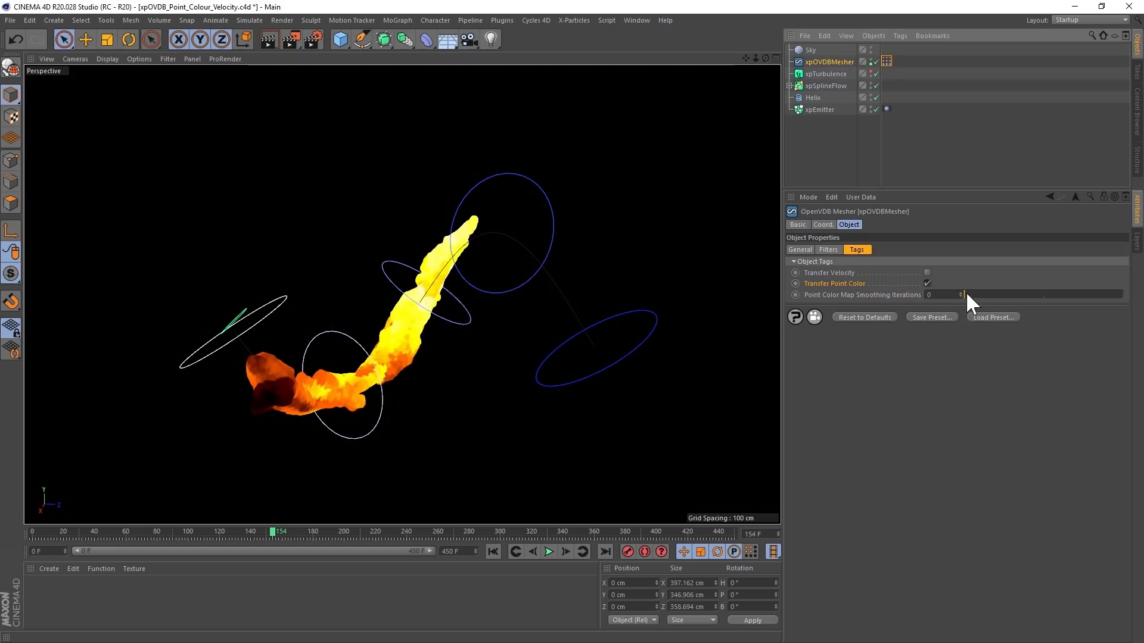
{"action": "left_click_drag", "start_coordinate": [967, 293], "coordinate": [972, 293]}
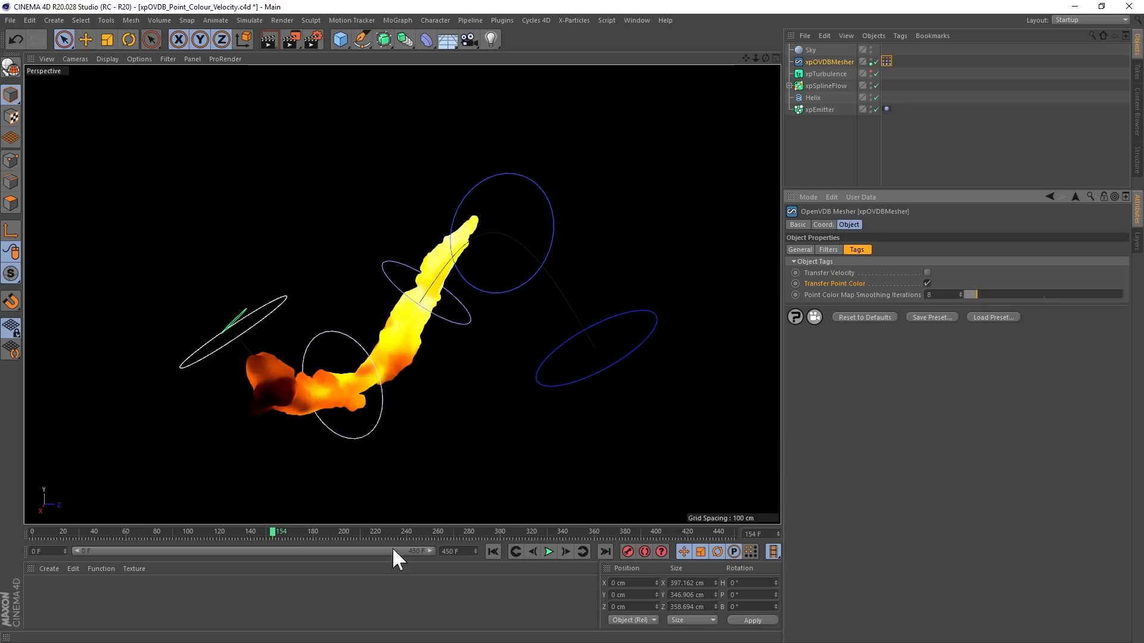
{"action": "left_click", "coordinate": [493, 552]}
{"action": "left_click", "coordinate": [549, 552]}
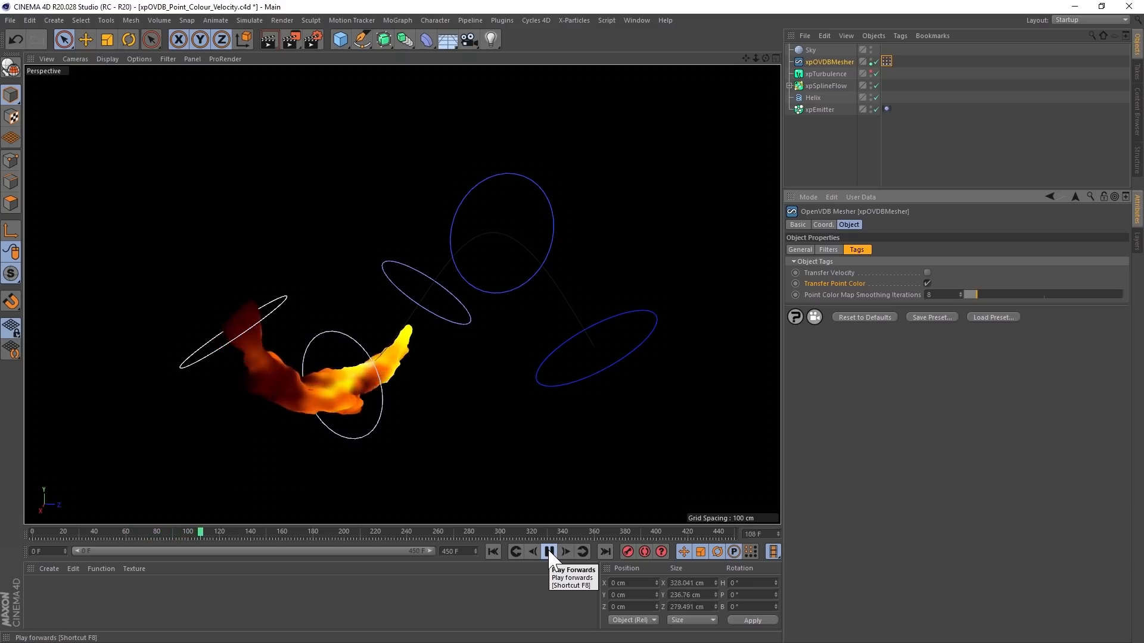
{"action": "left_click", "coordinate": [548, 553]}
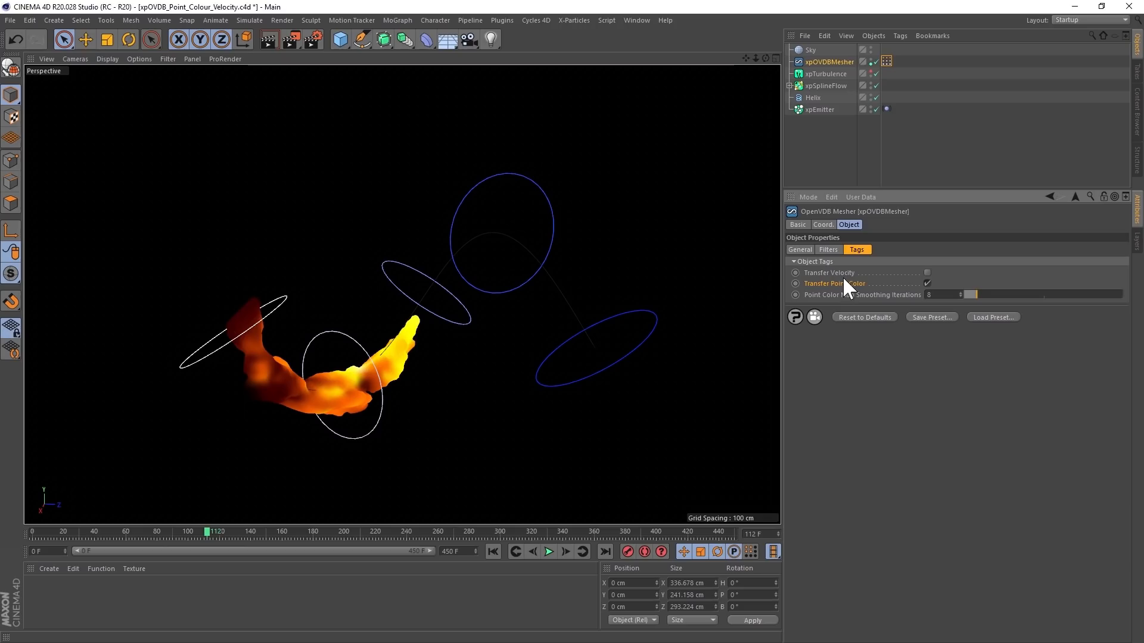
- Enable Transfer Velocity on xpOVDBMesher and view its per-axis velocity vertex maps and the Velocity vertex color tag
{"action": "left_click", "coordinate": [928, 273]}
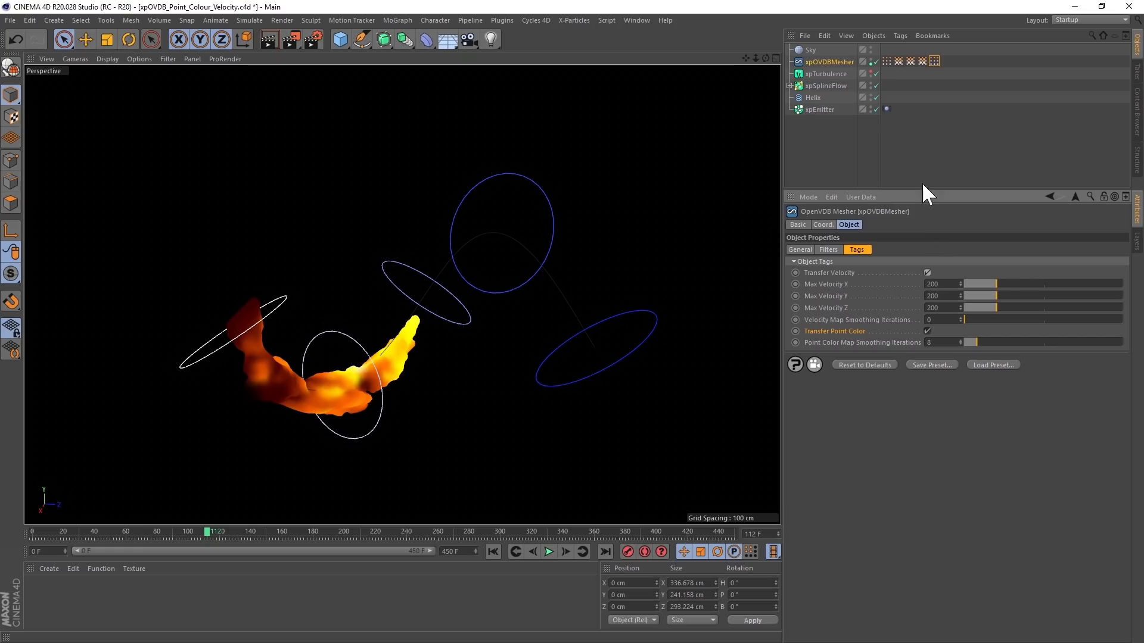
{"action": "left_click", "coordinate": [922, 62]}
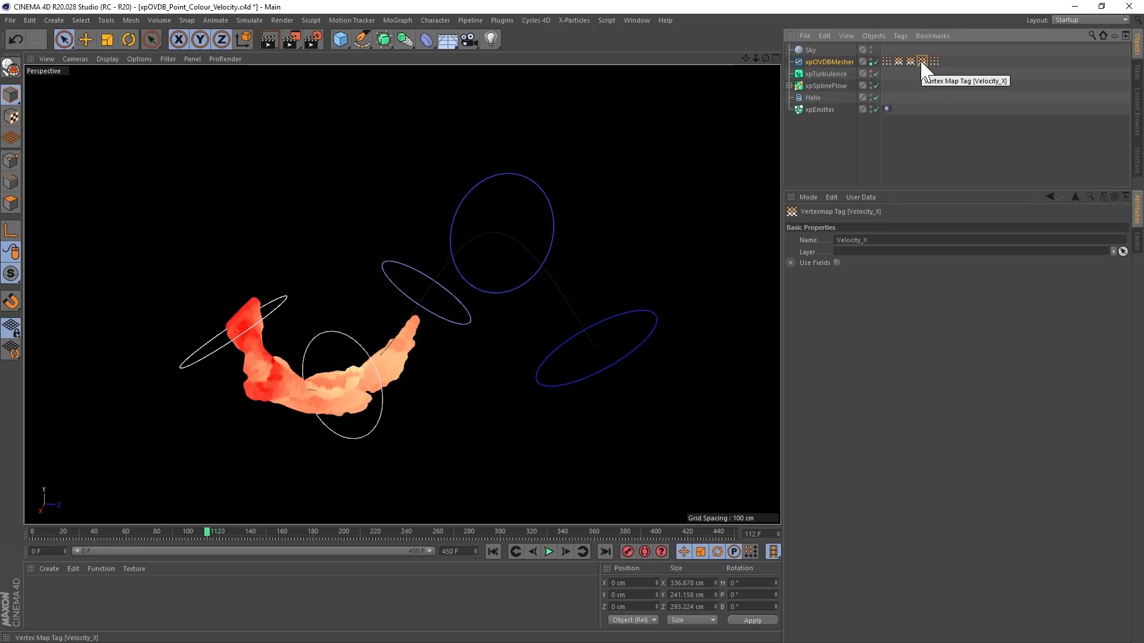
{"action": "left_click", "coordinate": [910, 62]}
{"action": "left_click", "coordinate": [899, 61]}
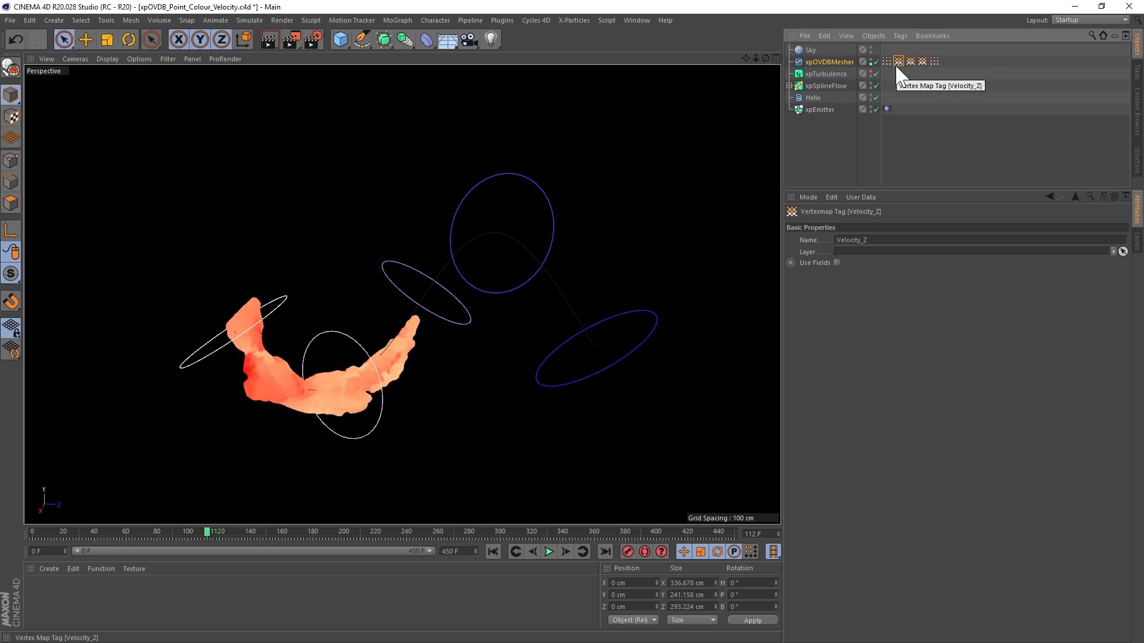
{"action": "left_click", "coordinate": [887, 61]}
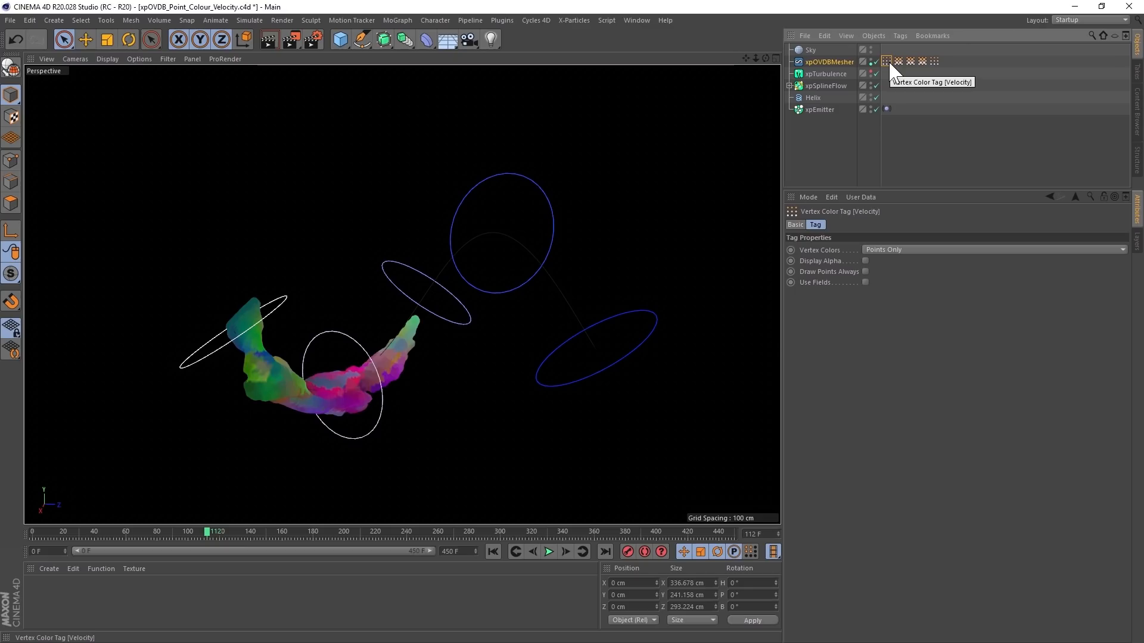
- Set xpOVDBMesher's Velocity Map Smoothing Iterations to 6 and replay the scene from frame 0
{"action": "left_click", "coordinate": [831, 63]}
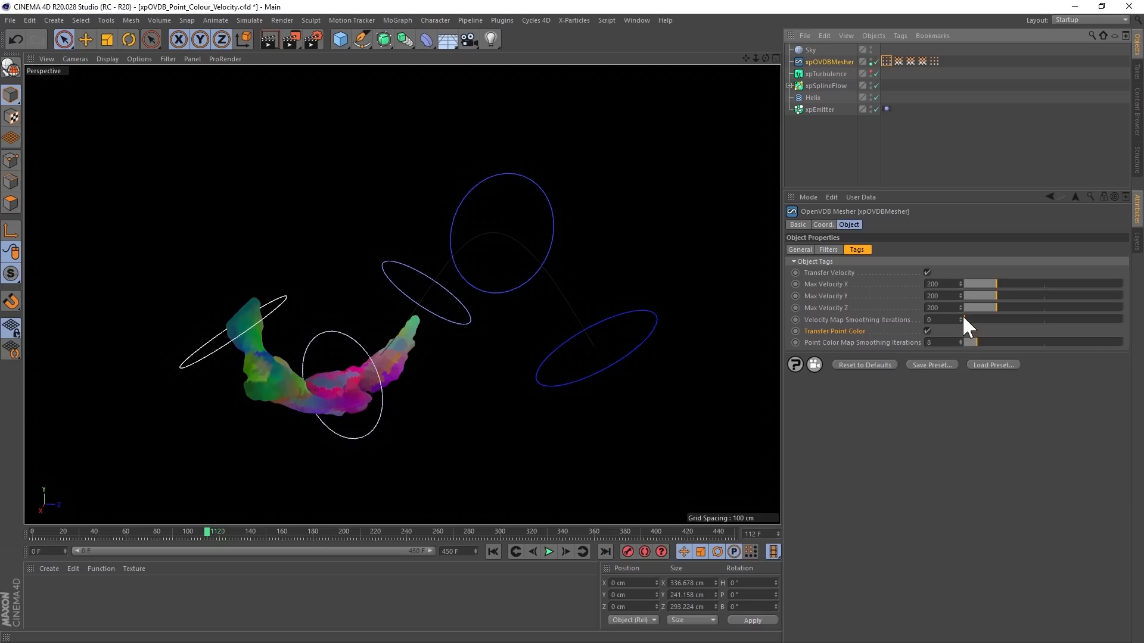
{"action": "left_click_drag", "start_coordinate": [964, 319], "coordinate": [968, 320]}
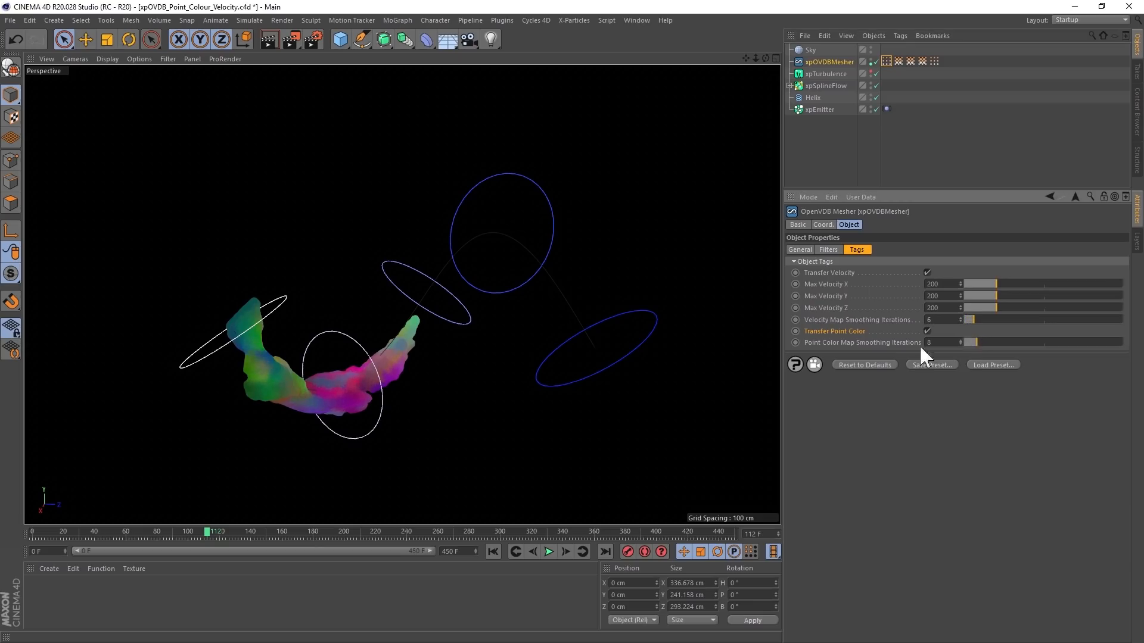
{"action": "left_click", "coordinate": [494, 552]}
{"action": "left_click", "coordinate": [548, 552]}
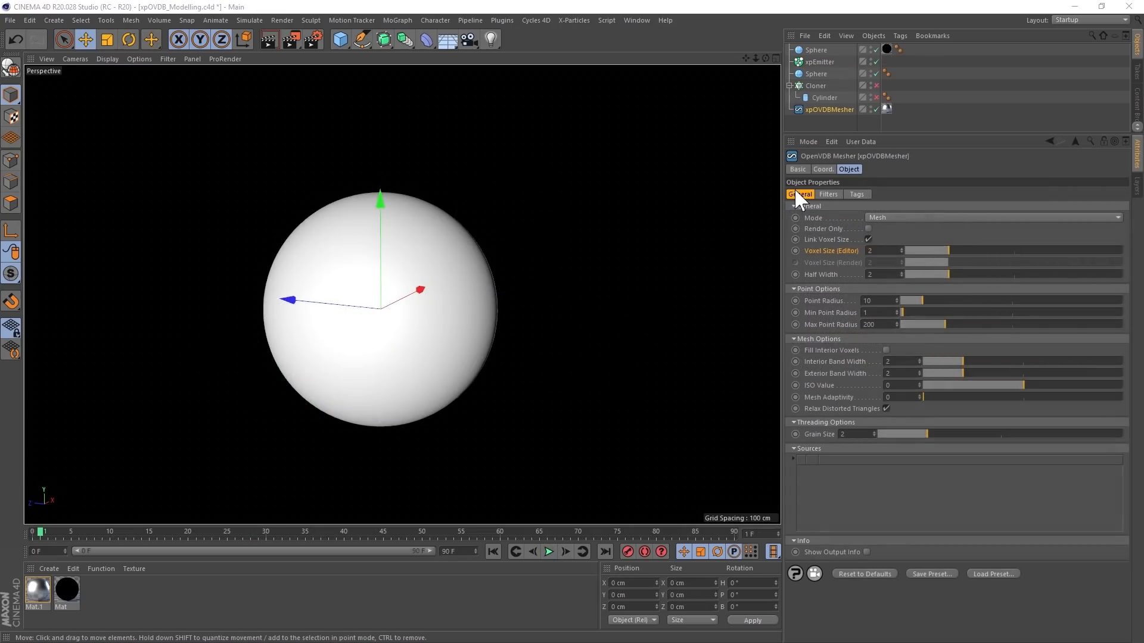
- Enable the Cloner of cylinders in the modelling scene and make the Sphere a child source of xpOVDBMesher
{"action": "left_click", "coordinate": [876, 86]}
{"action": "left_click_drag", "start_coordinate": [393, 256], "coordinate": [462, 249], "text": "alt"}
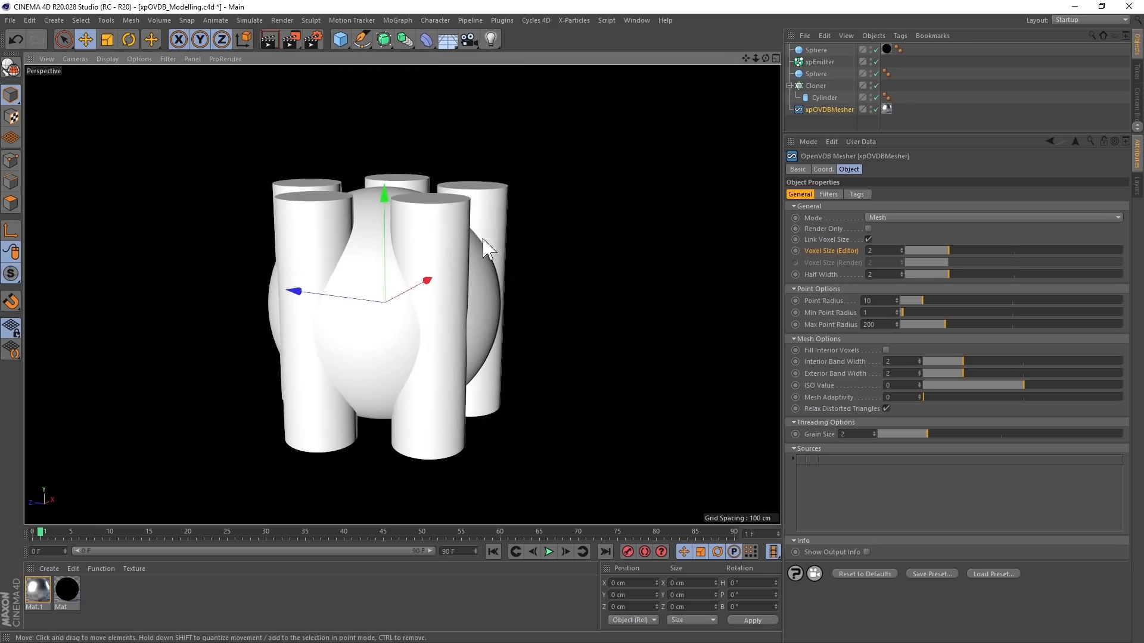
{"action": "left_click_drag", "start_coordinate": [817, 73], "coordinate": [834, 113]}
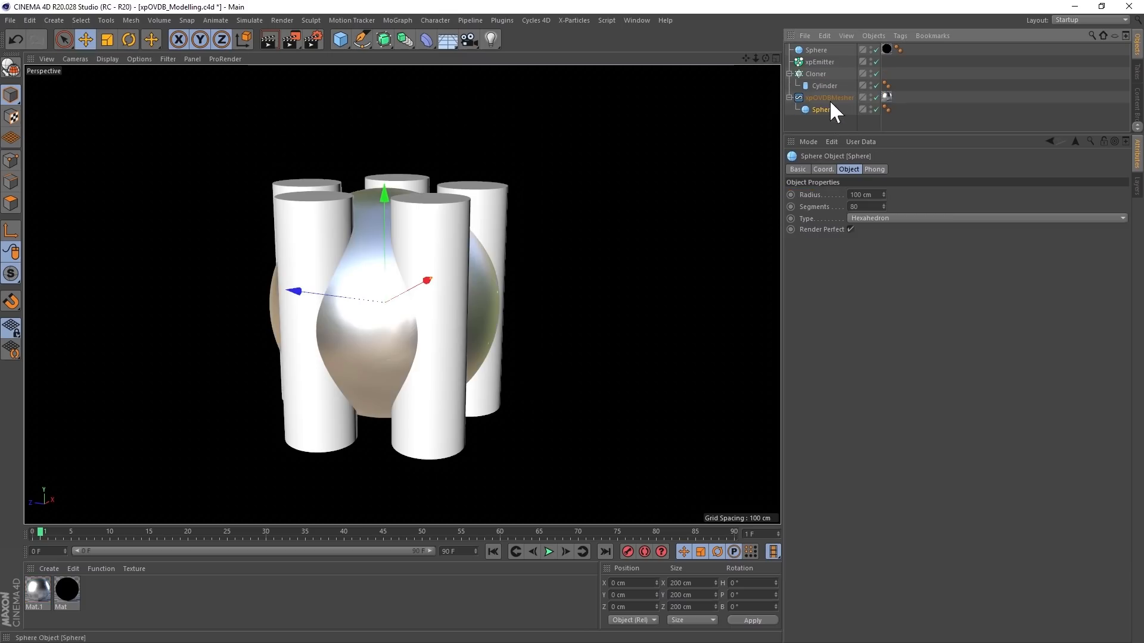
{"action": "left_click", "coordinate": [829, 97]}
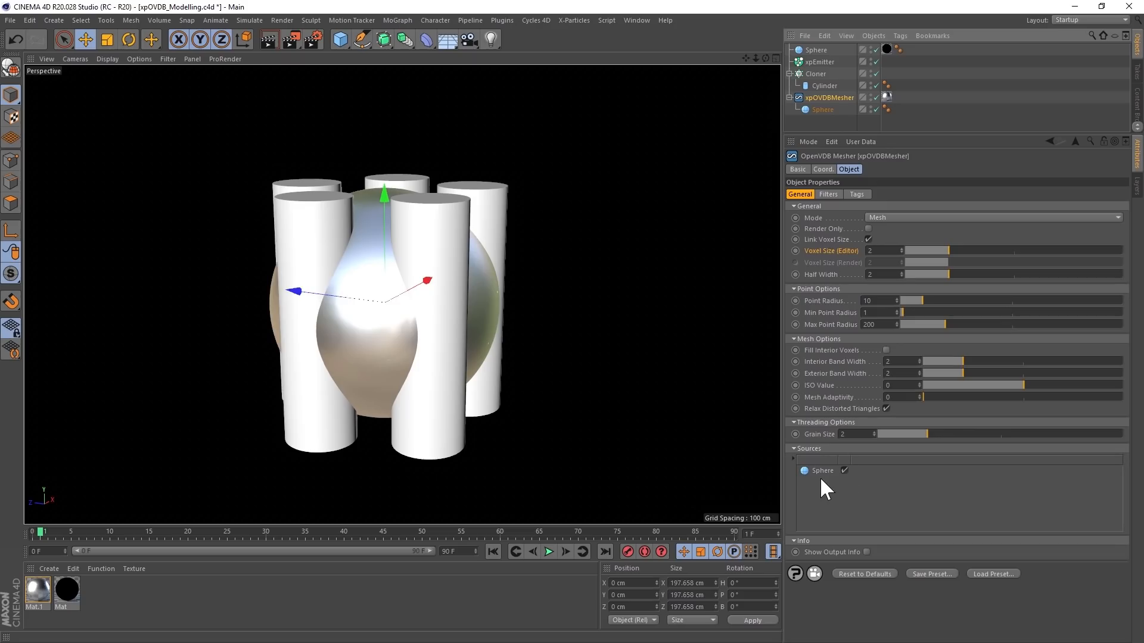
- Make the Cloner a child of xpOVDBMesher, set its source CSG Mode to Difference, and inspect the carved sphere
{"action": "left_click_drag", "start_coordinate": [816, 73], "coordinate": [834, 98]}
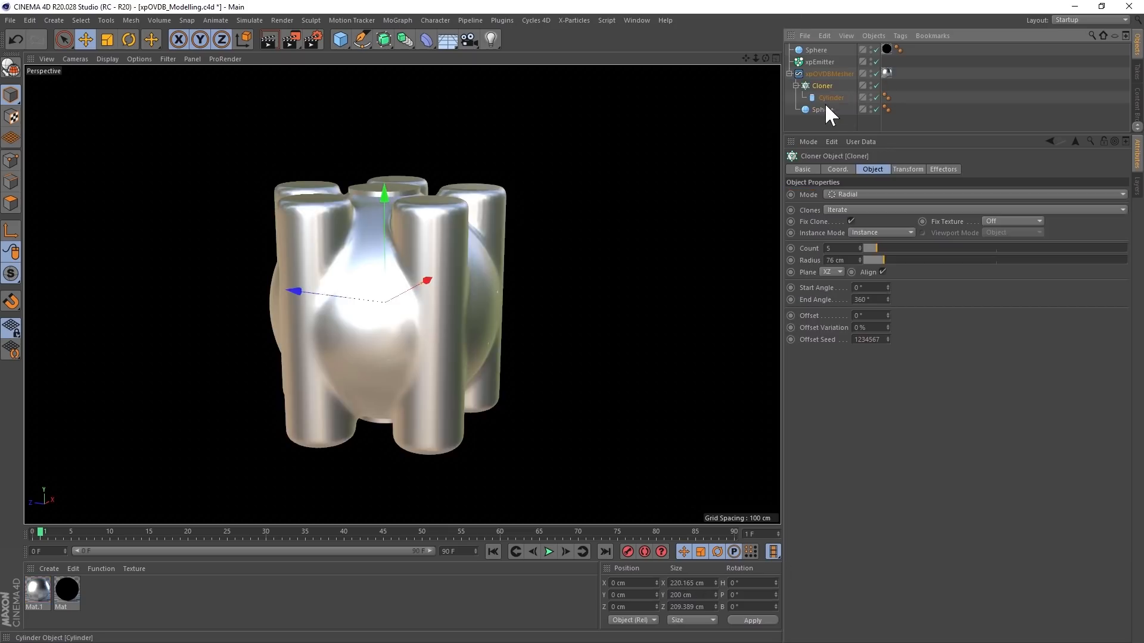
{"action": "left_click", "coordinate": [826, 75]}
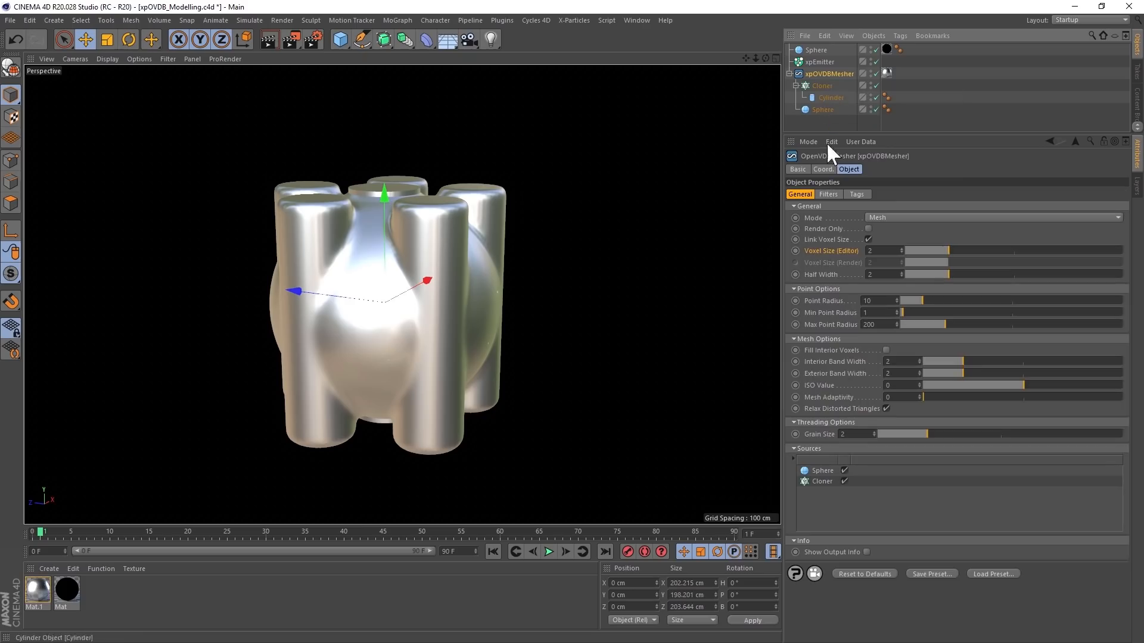
{"action": "left_click", "coordinate": [822, 481]}
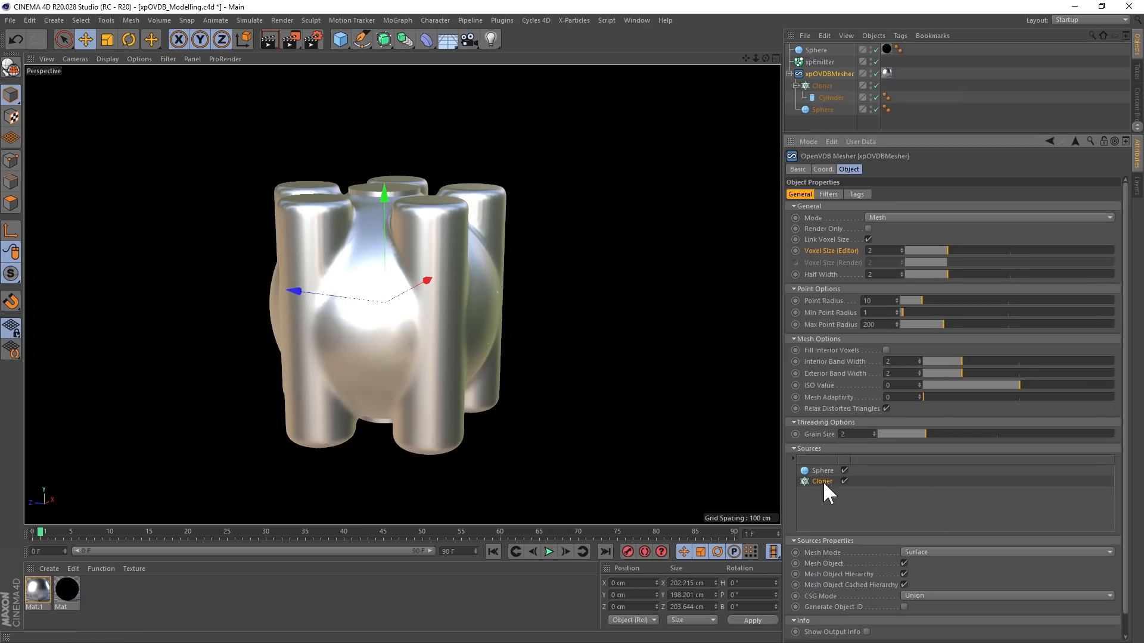
{"action": "left_click", "coordinate": [906, 596]}
{"action": "left_click", "coordinate": [923, 619]}
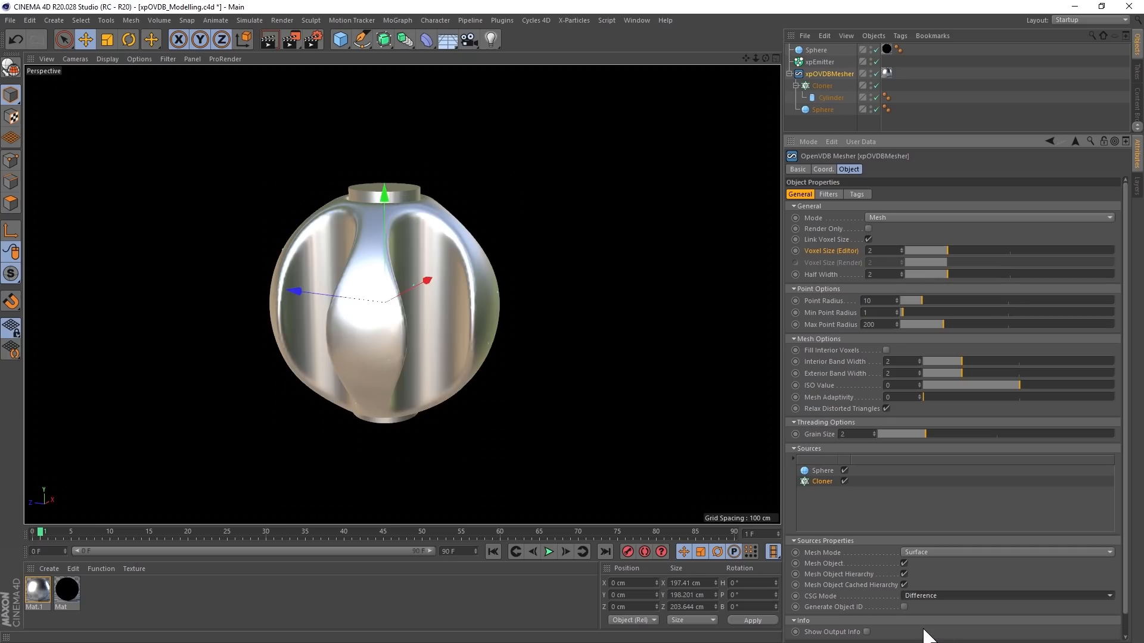
{"action": "mouse_move", "coordinate": [403, 349]}
{"action": "left_mouse_down", "text": "alt"}
{"action": "mouse_move", "coordinate": [396, 302]}
{"action": "mouse_move", "coordinate": [455, 274]}
{"action": "mouse_move", "coordinate": [386, 360]}
{"action": "left_mouse_up", "text": "alt"}
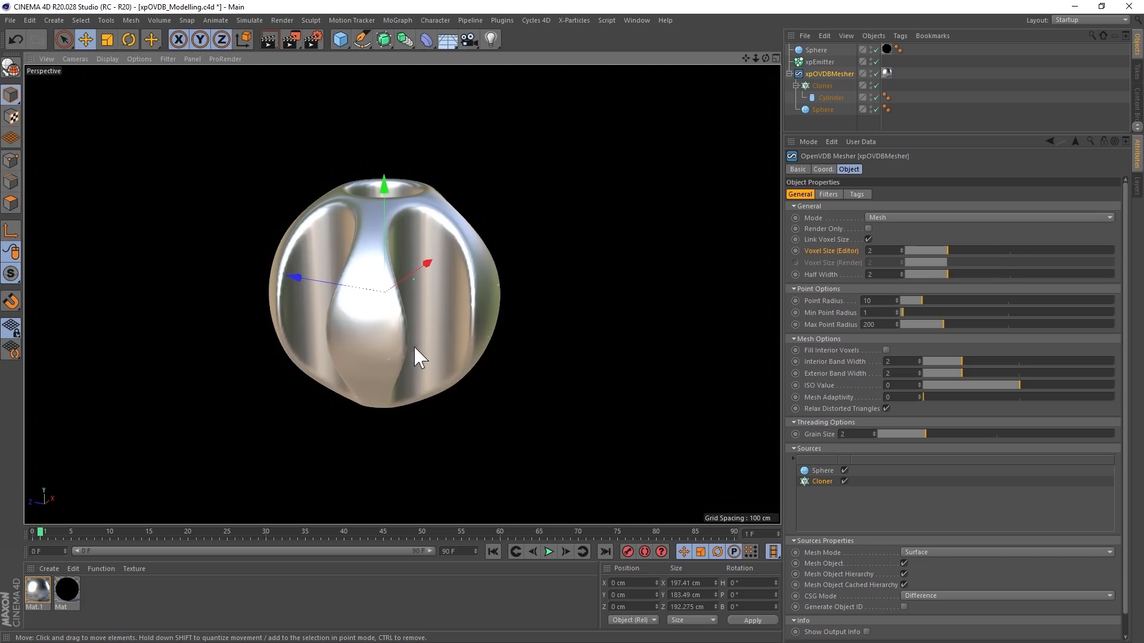
- Add xpEmitter to xpOVDBMesher's sources and set its source CSG Mode to Difference
{"action": "left_click", "coordinate": [814, 61]}
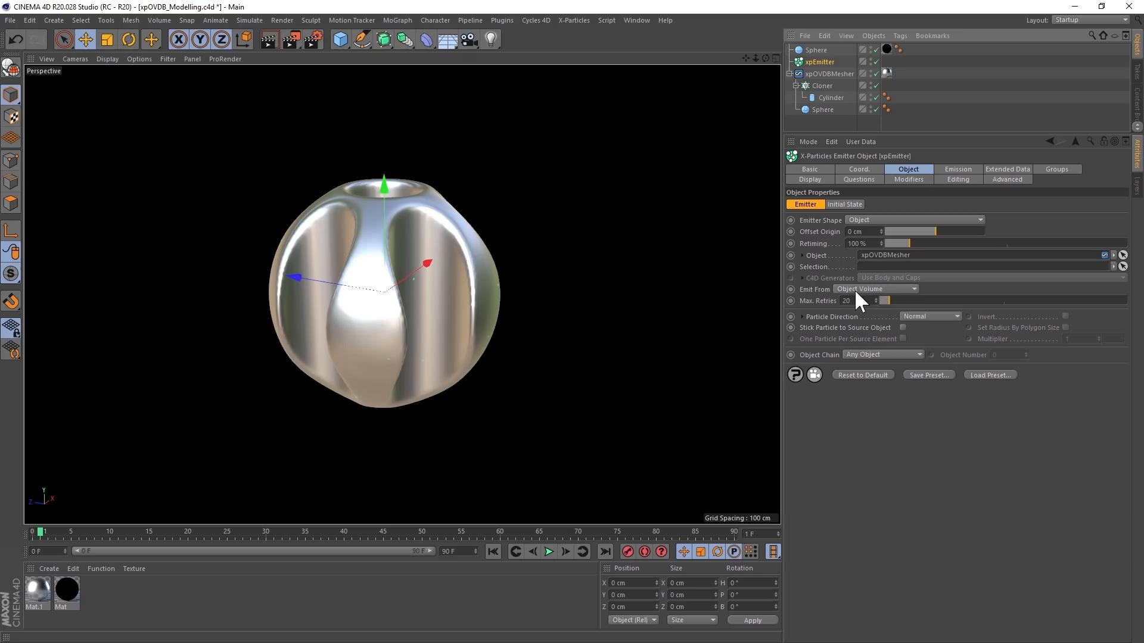
{"action": "left_click", "coordinate": [830, 74]}
{"action": "left_click_drag", "start_coordinate": [814, 61], "coordinate": [831, 509]}
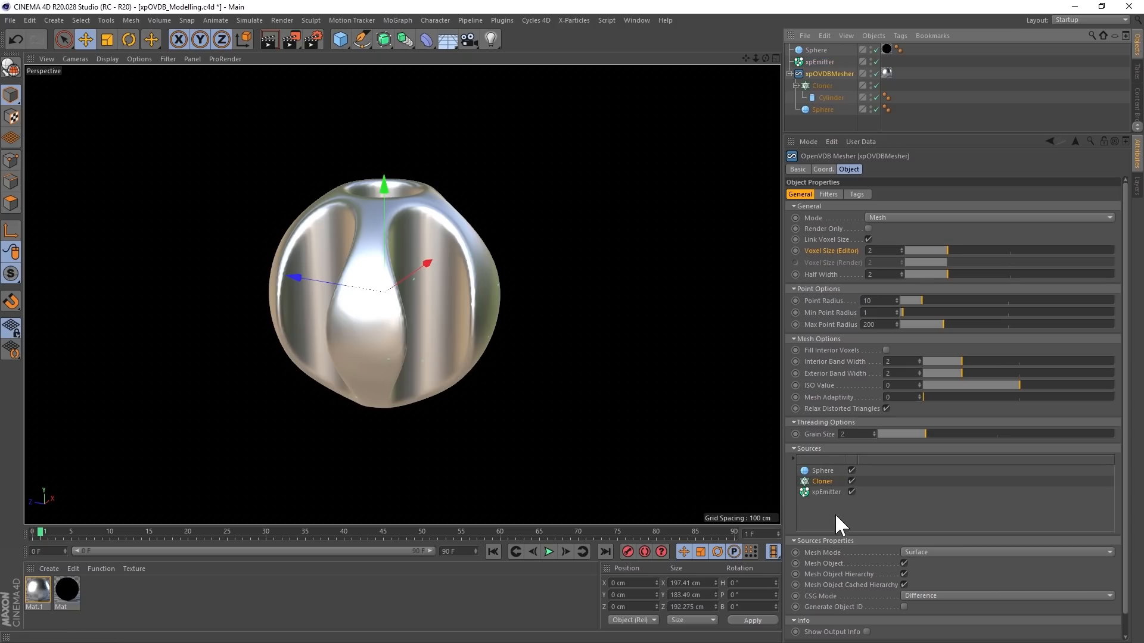
{"action": "left_click", "coordinate": [826, 493]}
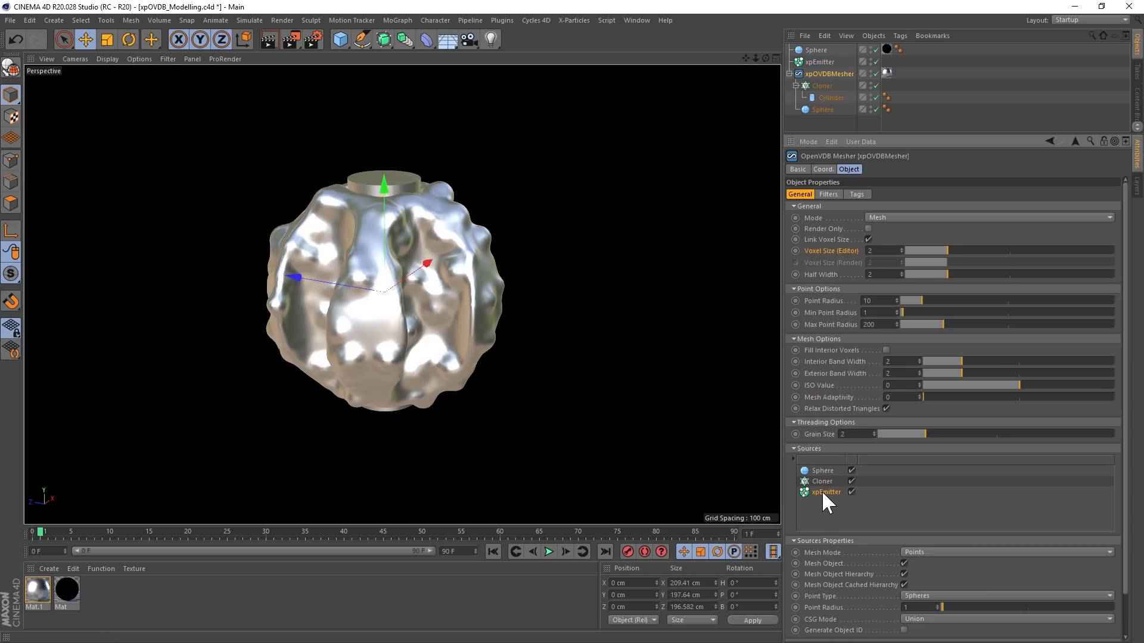
{"action": "left_click", "coordinate": [915, 622]}
{"action": "left_click", "coordinate": [914, 608]}
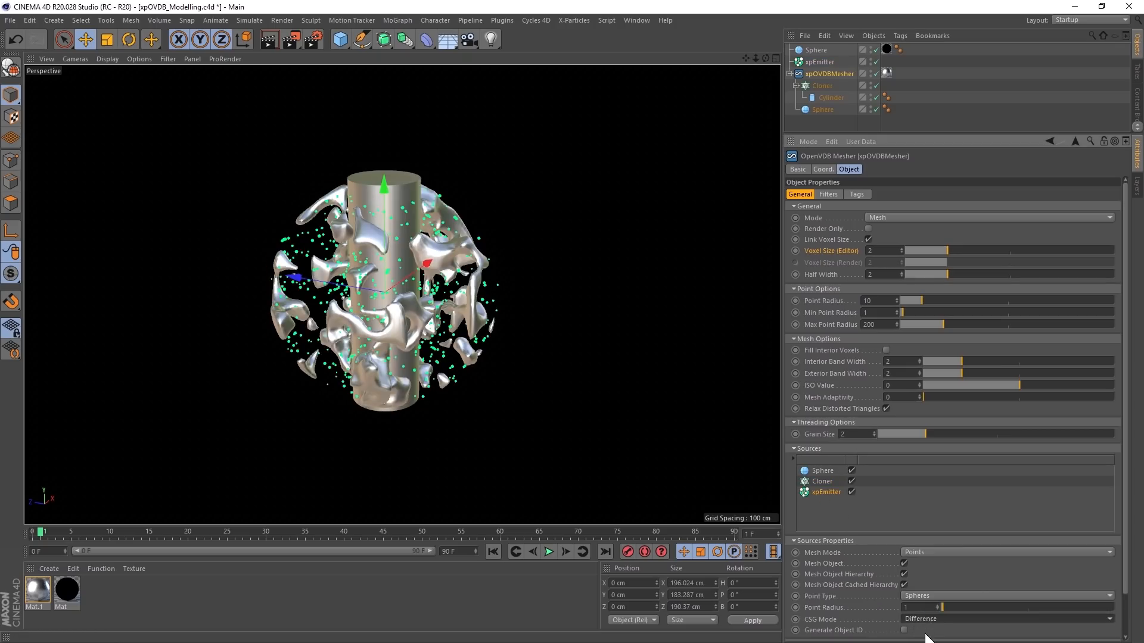
- Set the xpEmitter source's Point Radius to 0.5 and inspect the carved sphere
{"action": "double_click", "coordinate": [911, 607]}
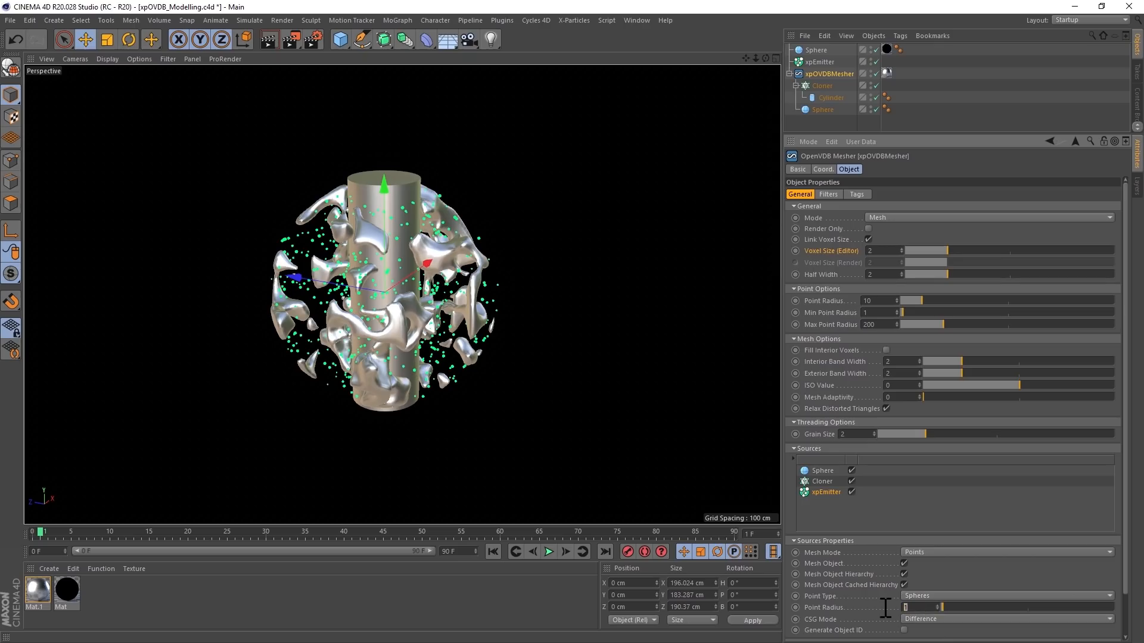
{"action": "type", "text": "0.5"}
{"action": "key", "text": "Return"}
{"action": "left_click_drag", "start_coordinate": [354, 323], "coordinate": [390, 307], "text": "alt"}
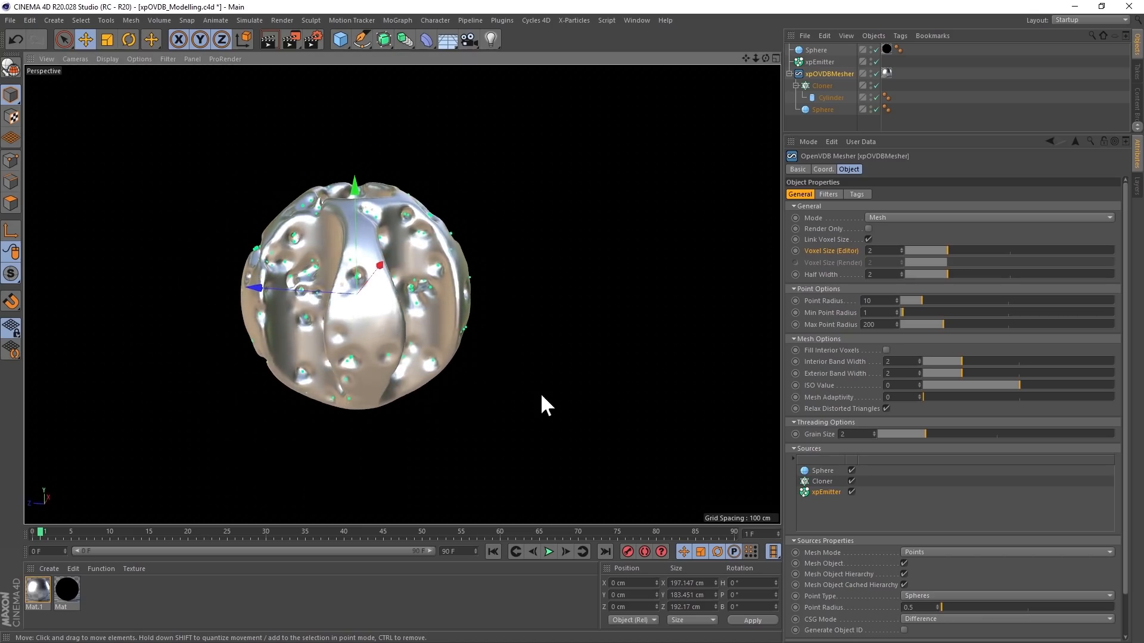
- Set xpOVDBMesher's editor Voxel Size to 1 and inspect the sphere mesh from another angle
{"action": "left_click", "coordinate": [882, 250]}
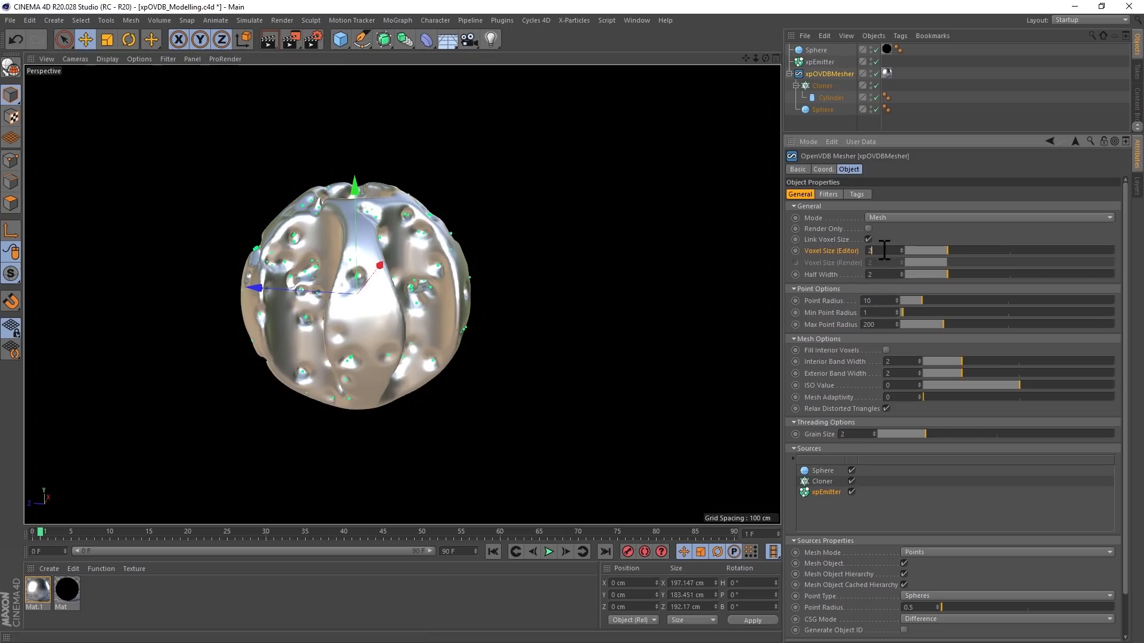
{"action": "type", "text": "1"}
{"action": "key", "text": "Return"}
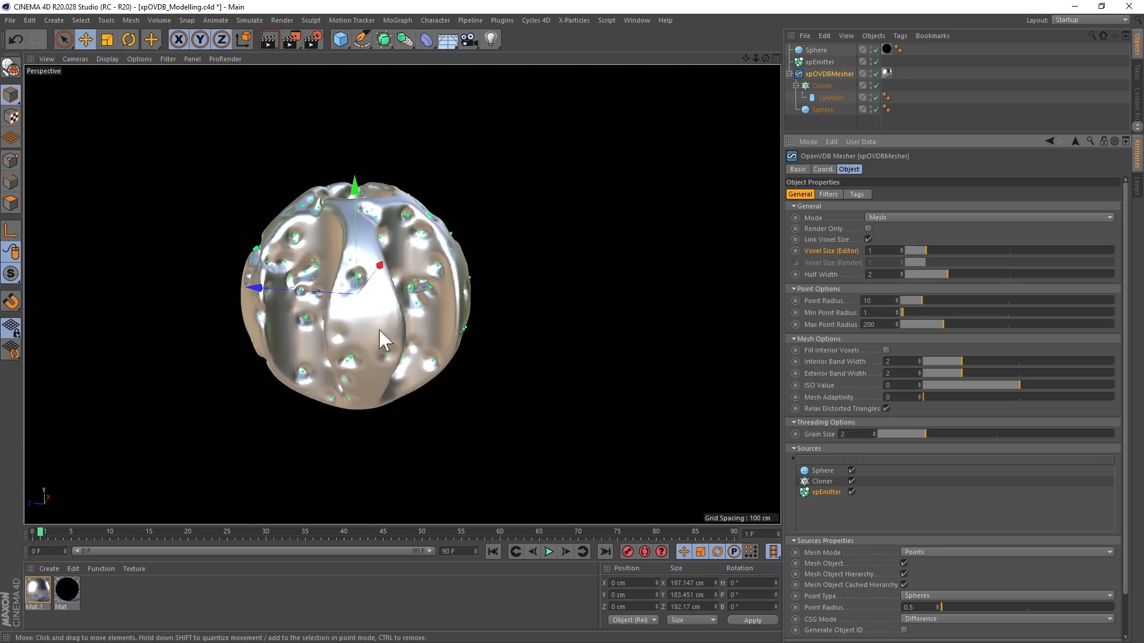
{"action": "left_click_drag", "start_coordinate": [381, 335], "coordinate": [526, 253], "text": "alt"}
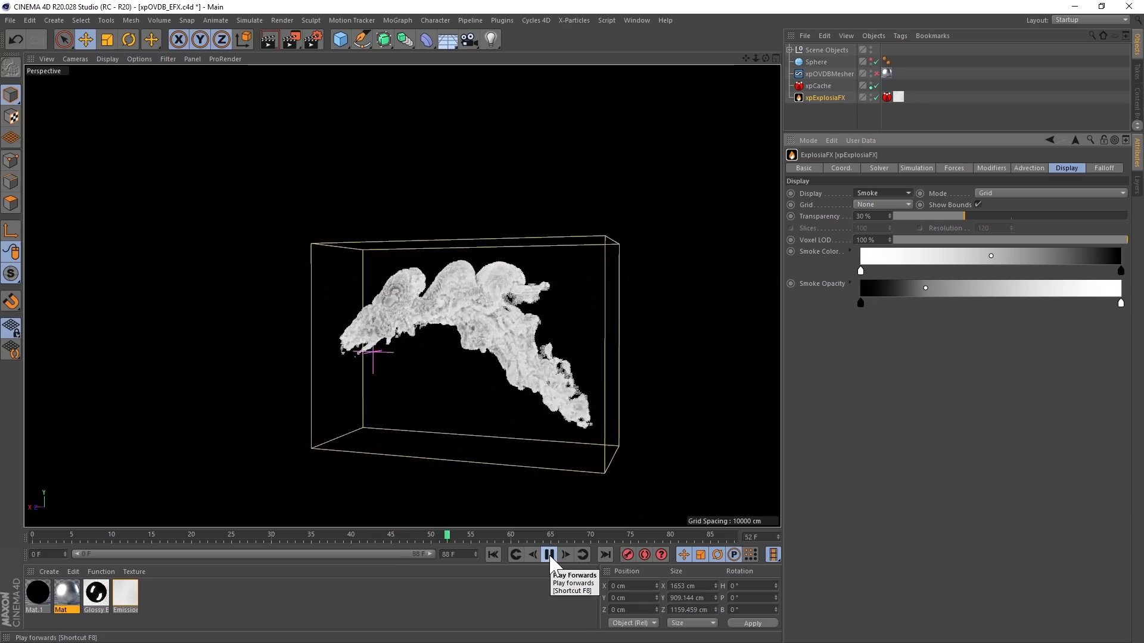
- Stop playback at frame 54 and switch xpExplosiaFX's Display first to Temperature, followed by Fuel
{"action": "left_click", "coordinate": [549, 557]}
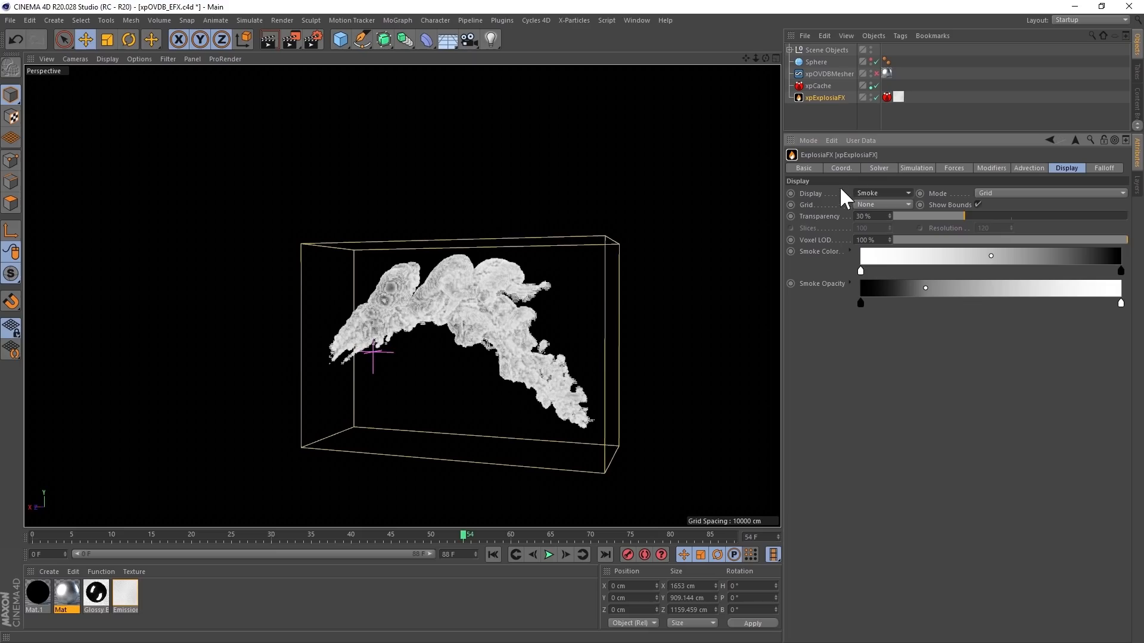
{"action": "left_click", "coordinate": [870, 193]}
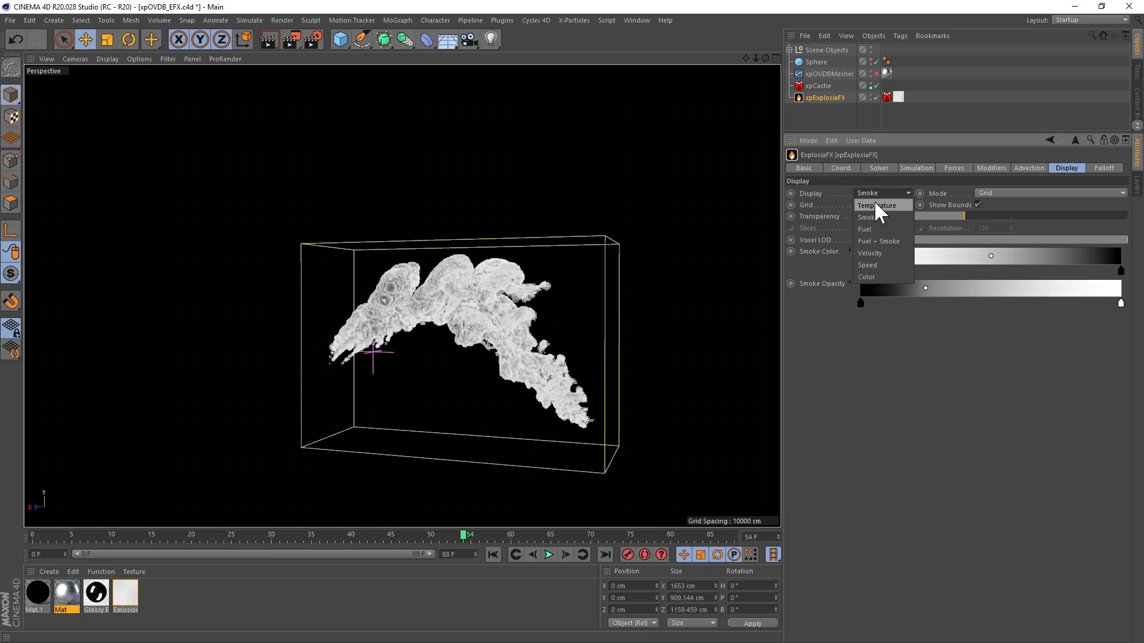
{"action": "left_click", "coordinate": [874, 203]}
{"action": "left_click", "coordinate": [873, 192]}
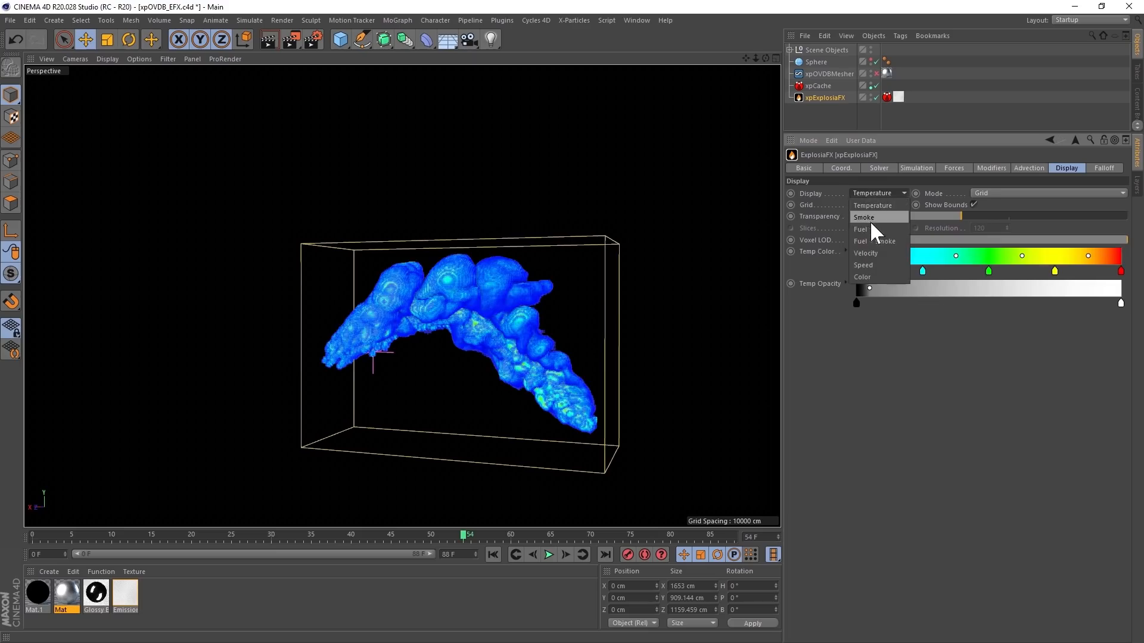
{"action": "left_click", "coordinate": [870, 224]}
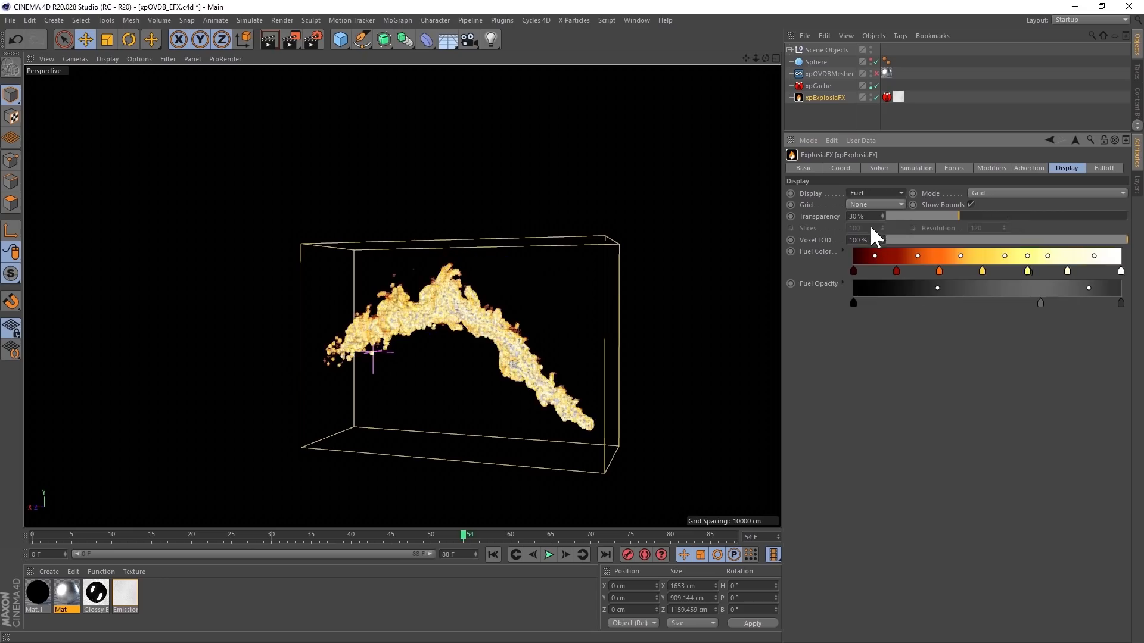
- Hide xpExplosiaFX in the viewport and enable xpOVDBMesher with xpExplosiaFX as its active source
{"action": "left_click", "coordinate": [869, 94]}
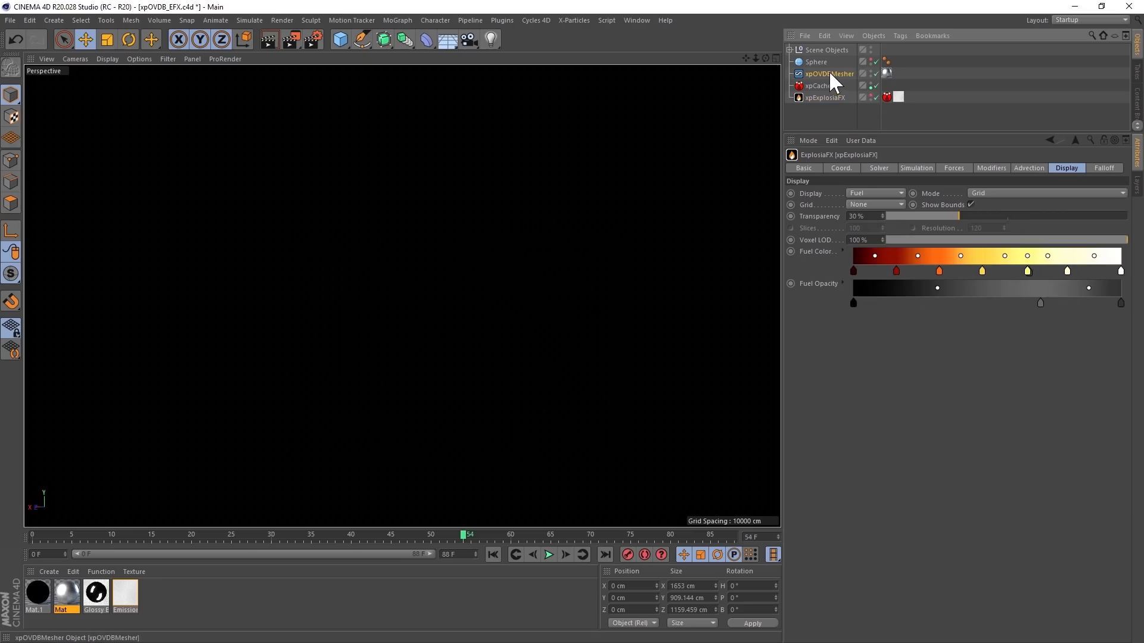
{"action": "left_click", "coordinate": [828, 74]}
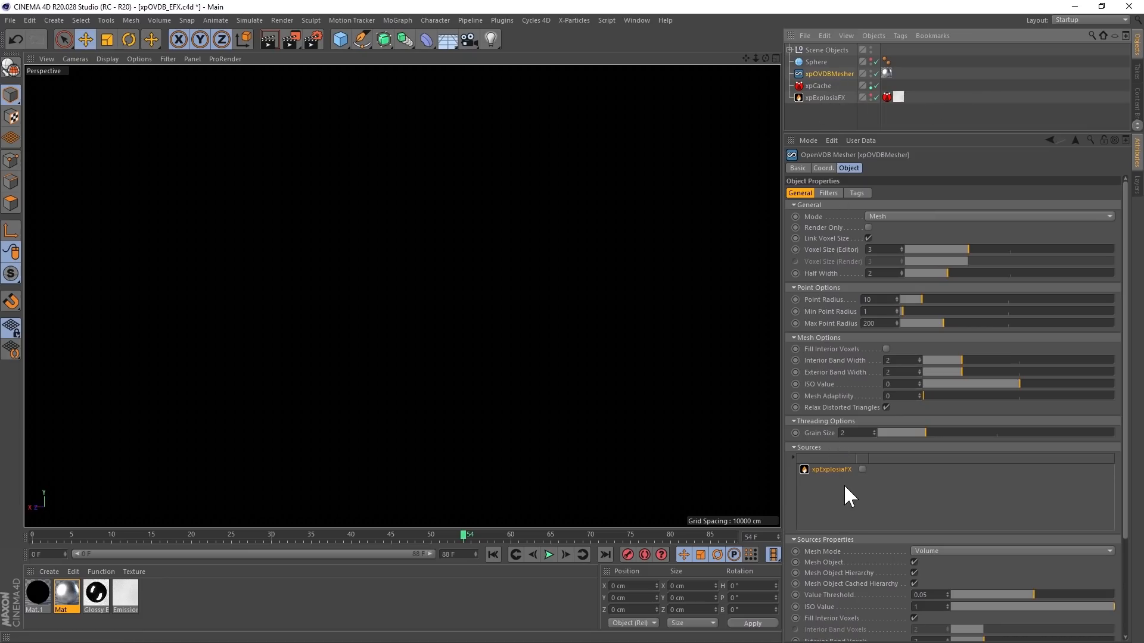
{"action": "left_click", "coordinate": [862, 469]}
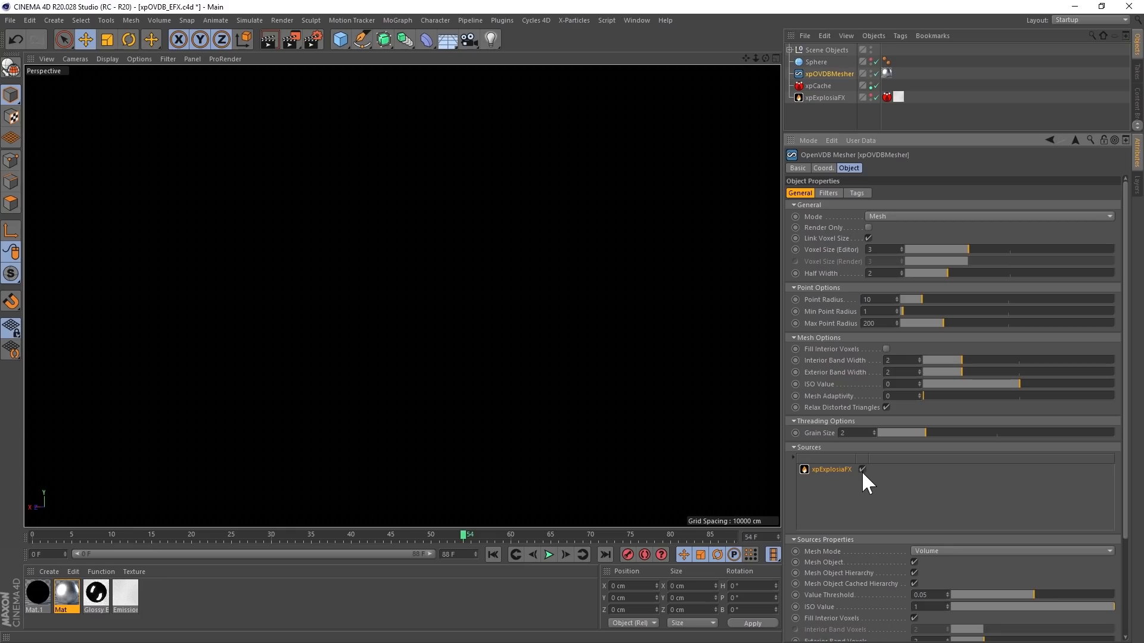
{"action": "scroll", "coordinate": [480, 318], "scroll_direction": "up", "scroll_amount": 3}
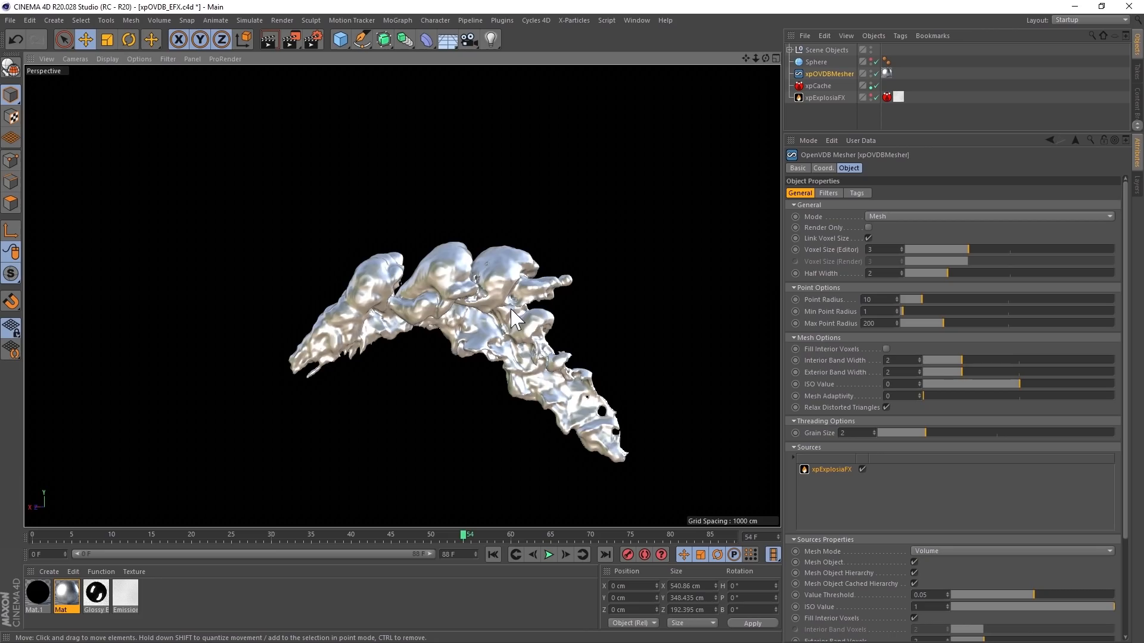
- Inspect the ExplosiaFX mesh up close in Gouraud Shading (Lines), and restore plain Gouraud Shading
{"action": "key", "text": "n"}
{"action": "key", "text": "b"}
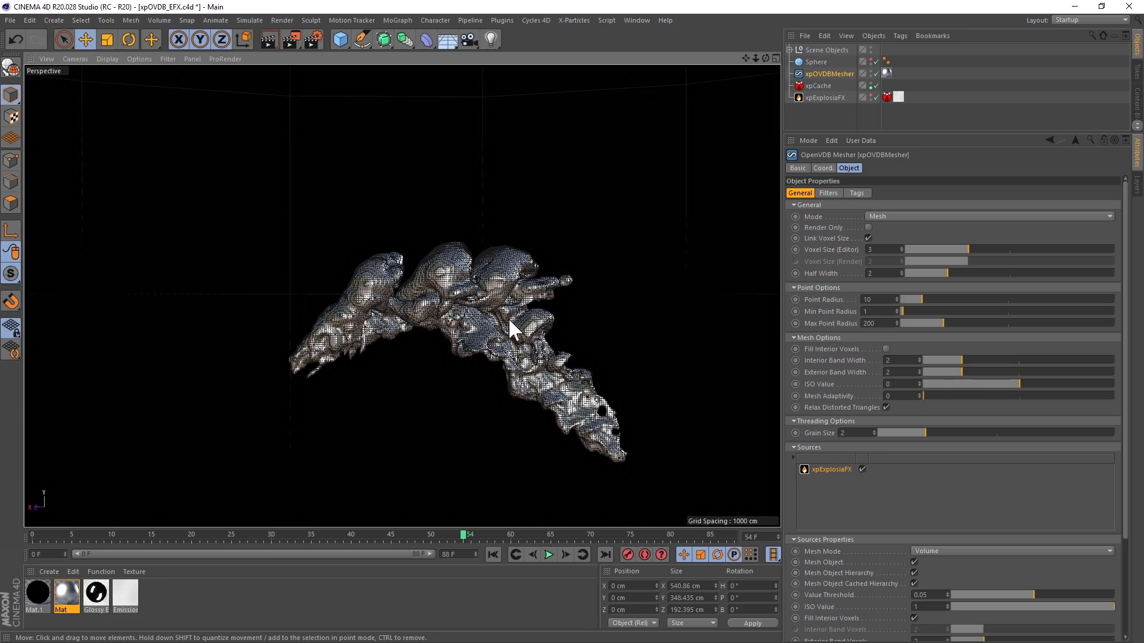
{"action": "right_click_drag", "start_coordinate": [485, 317], "coordinate": [515, 320], "text": "alt"}
{"action": "middle_click_drag", "start_coordinate": [514, 321], "coordinate": [457, 292], "text": "alt"}
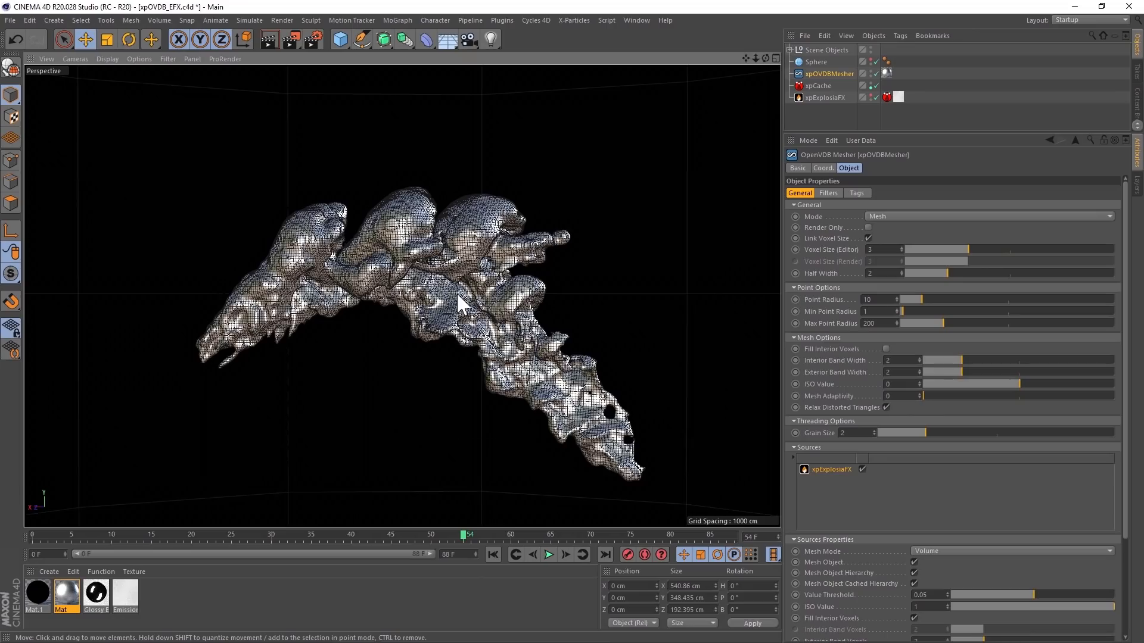
{"action": "key", "text": "n"}
{"action": "key", "text": "a"}
- Try the Heat and Fuel options for the xpExplosiaFX source's Field, and return it to Smoke
{"action": "left_click_drag", "start_coordinate": [1125, 497], "coordinate": [1137, 636]}
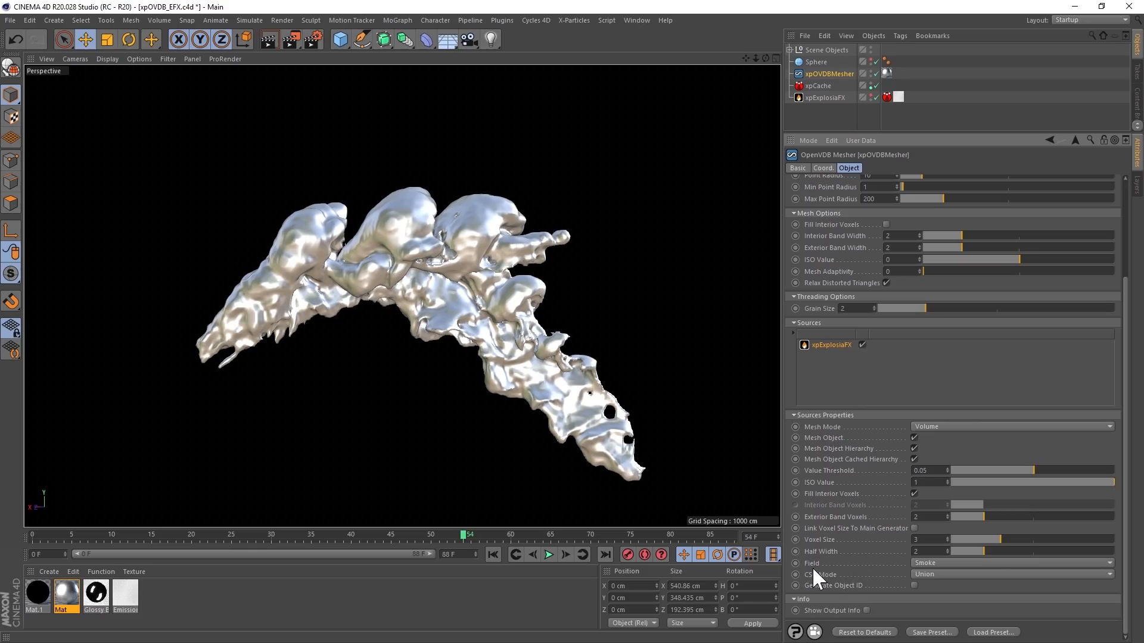
{"action": "left_click", "coordinate": [928, 559]}
{"action": "left_click", "coordinate": [931, 593]}
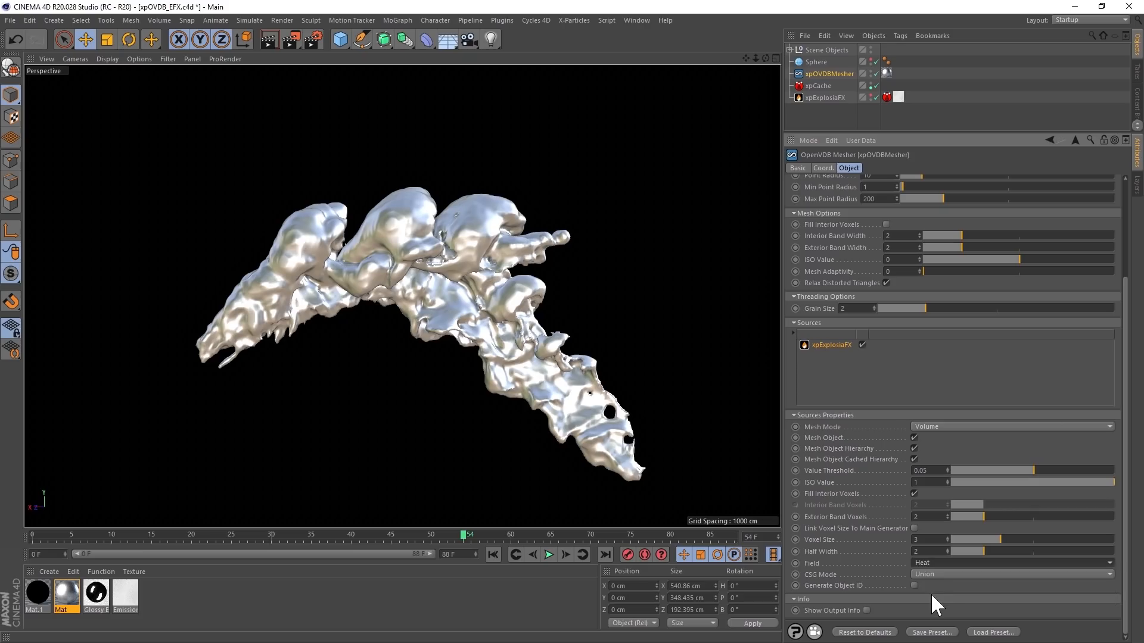
{"action": "left_click", "coordinate": [928, 559]}
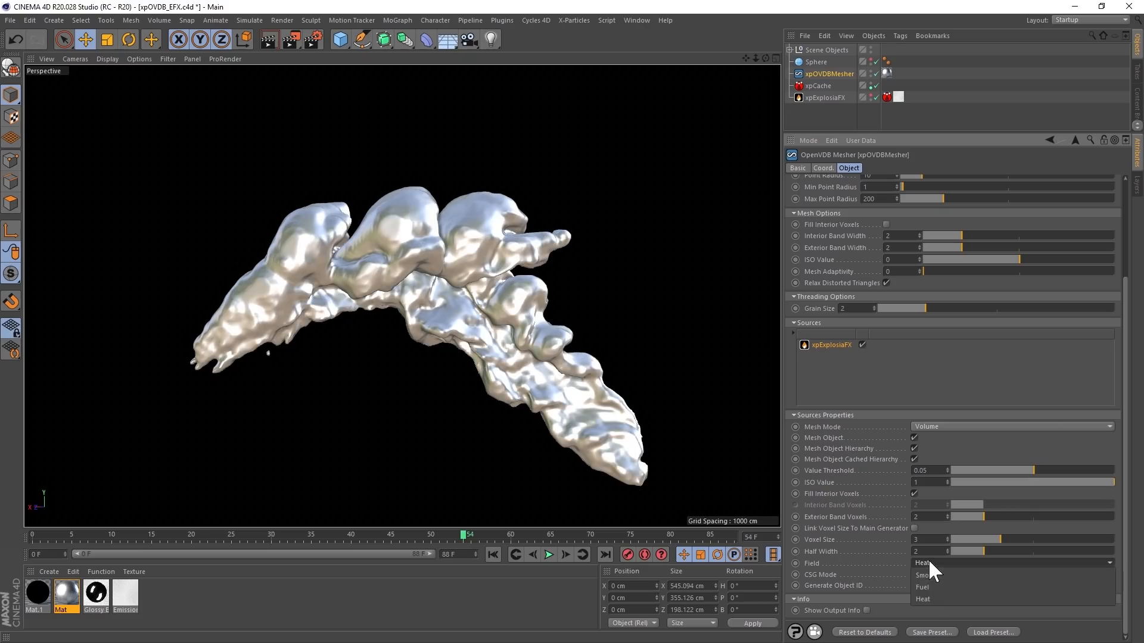
{"action": "left_click", "coordinate": [931, 584]}
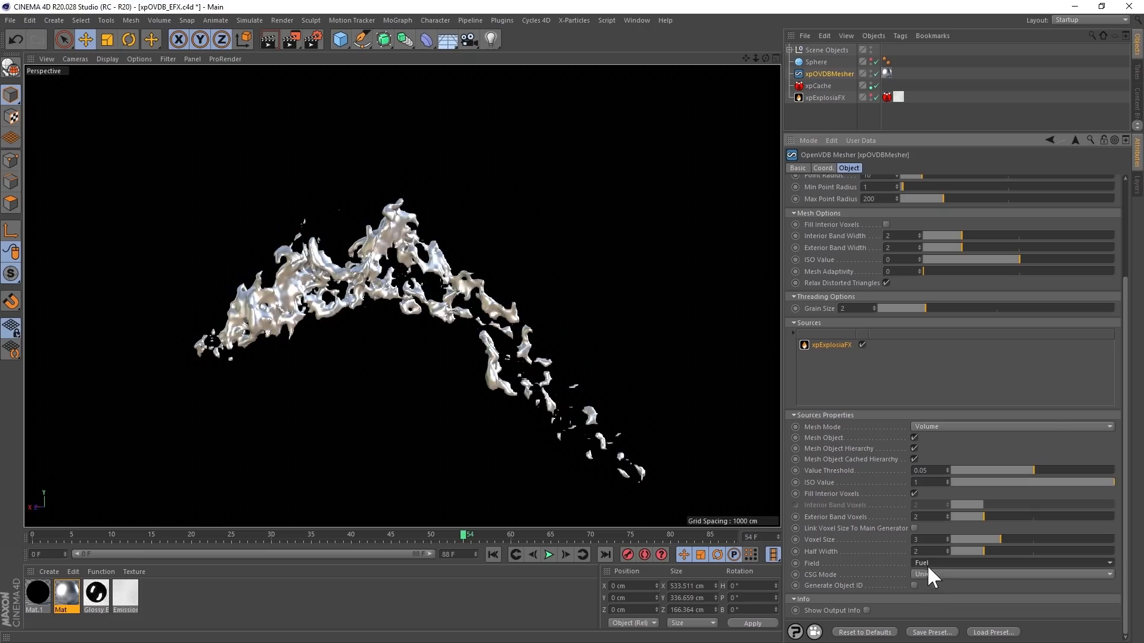
{"action": "left_click", "coordinate": [927, 564]}
{"action": "left_click", "coordinate": [928, 575]}
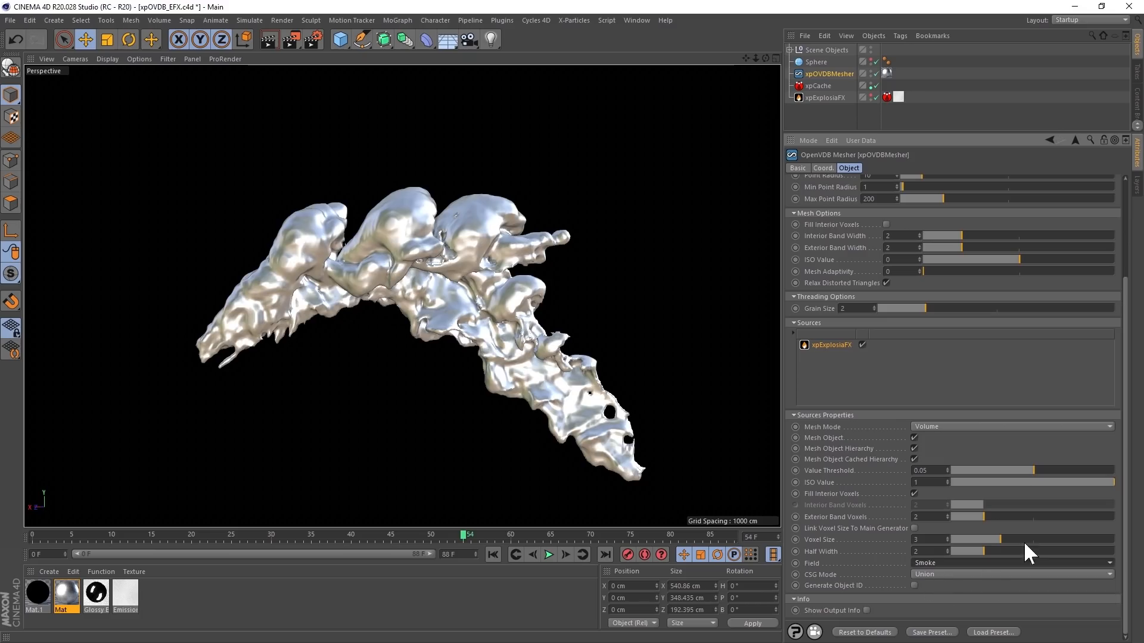
- Apply xpOVDBMesher's Curvature filter with a Strength of 84.8, and return to the General settings
{"action": "left_click_drag", "start_coordinate": [1124, 523], "coordinate": [977, 322]}
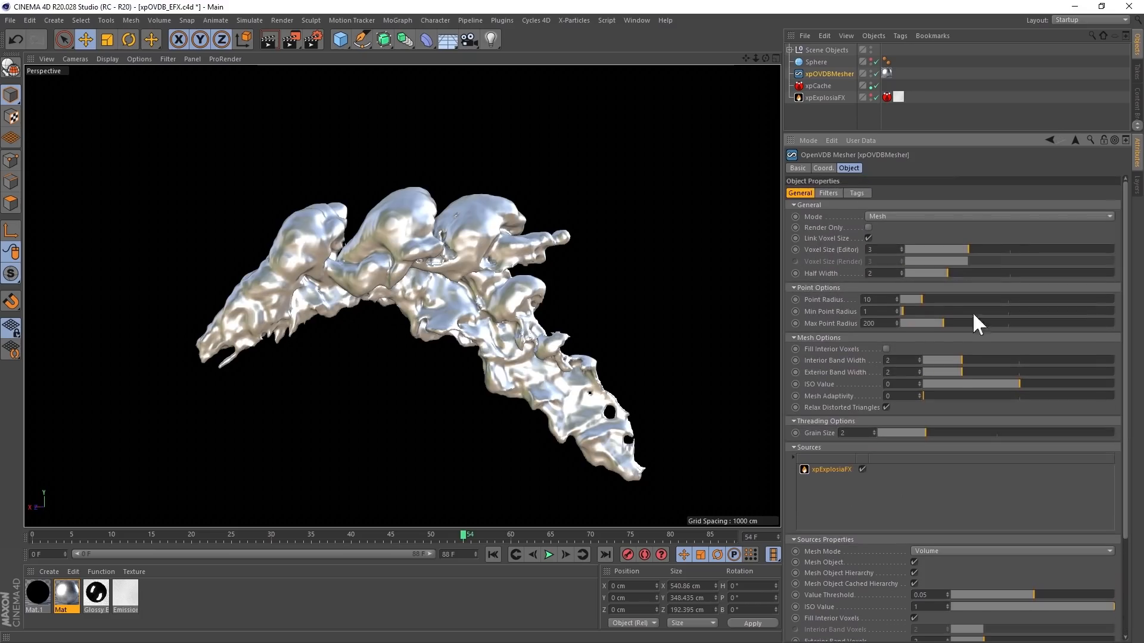
{"action": "left_click", "coordinate": [826, 190]}
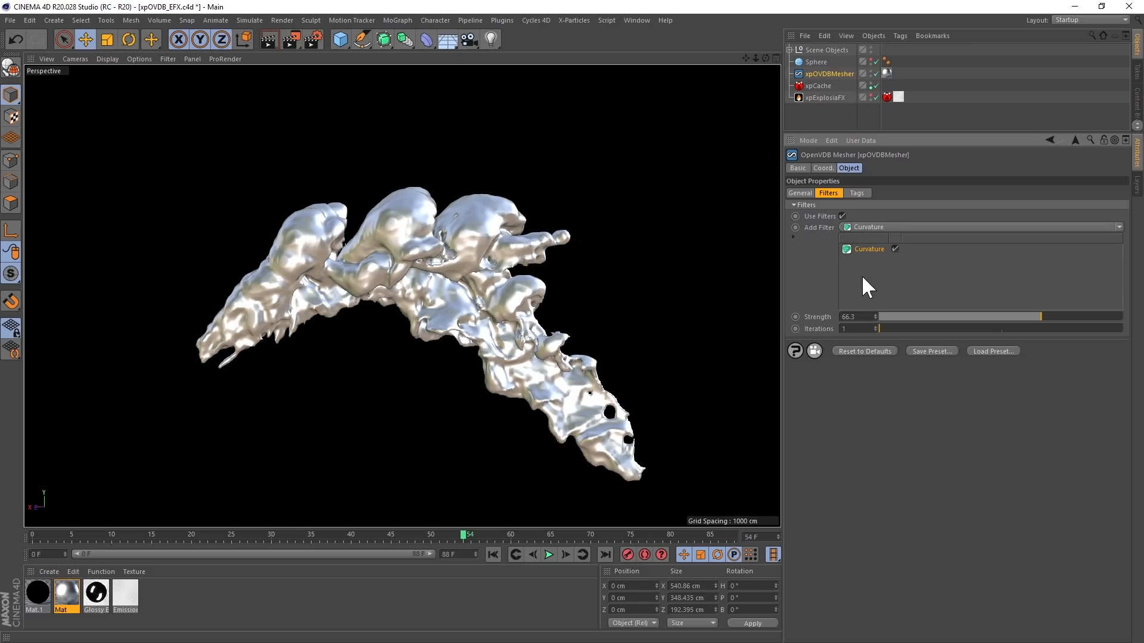
{"action": "left_click", "coordinate": [894, 249]}
{"action": "left_click_drag", "start_coordinate": [1067, 315], "coordinate": [1088, 315]}
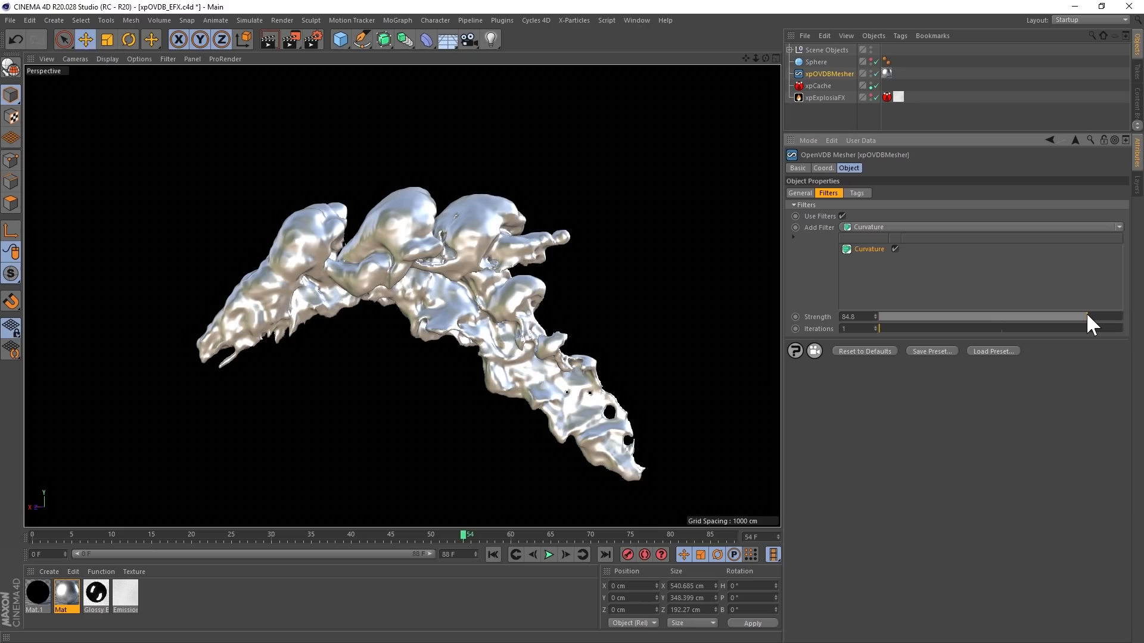
{"action": "left_click", "coordinate": [802, 192]}
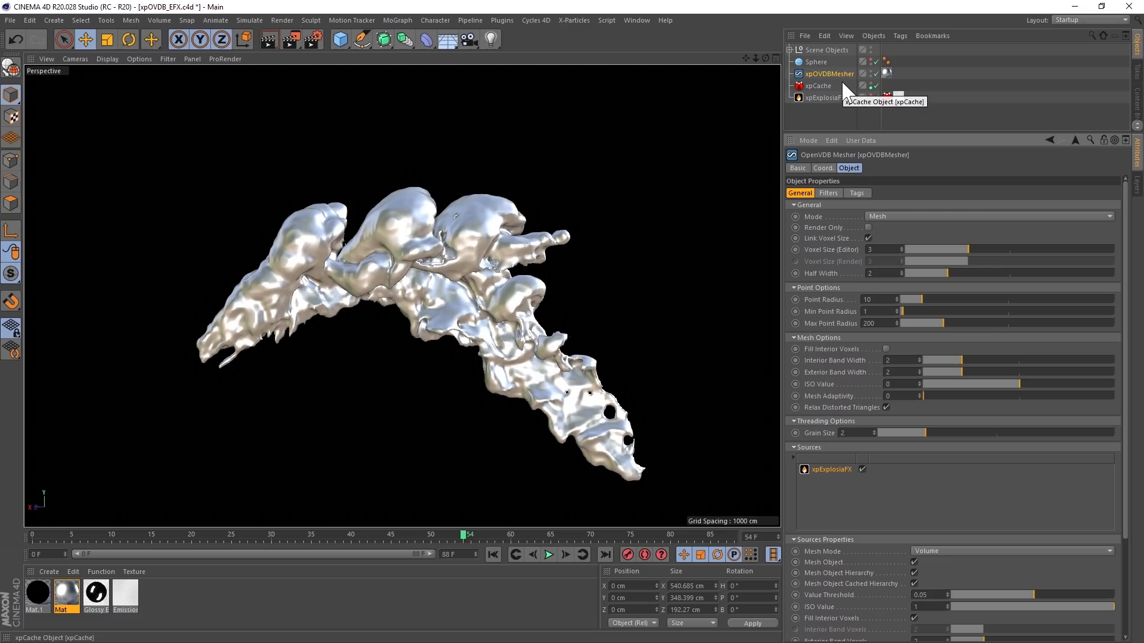
- Show the Sphere in the viewport and make it a child source of xpOVDBMesher
{"action": "left_click", "coordinate": [871, 59]}
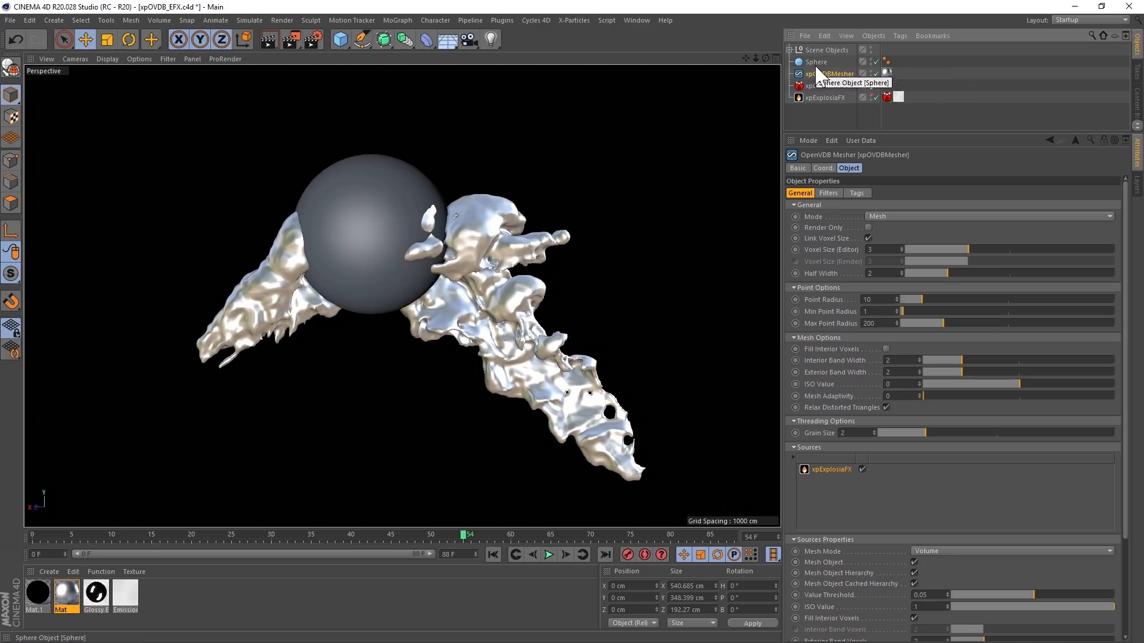
{"action": "left_click_drag", "start_coordinate": [816, 64], "coordinate": [818, 74]}
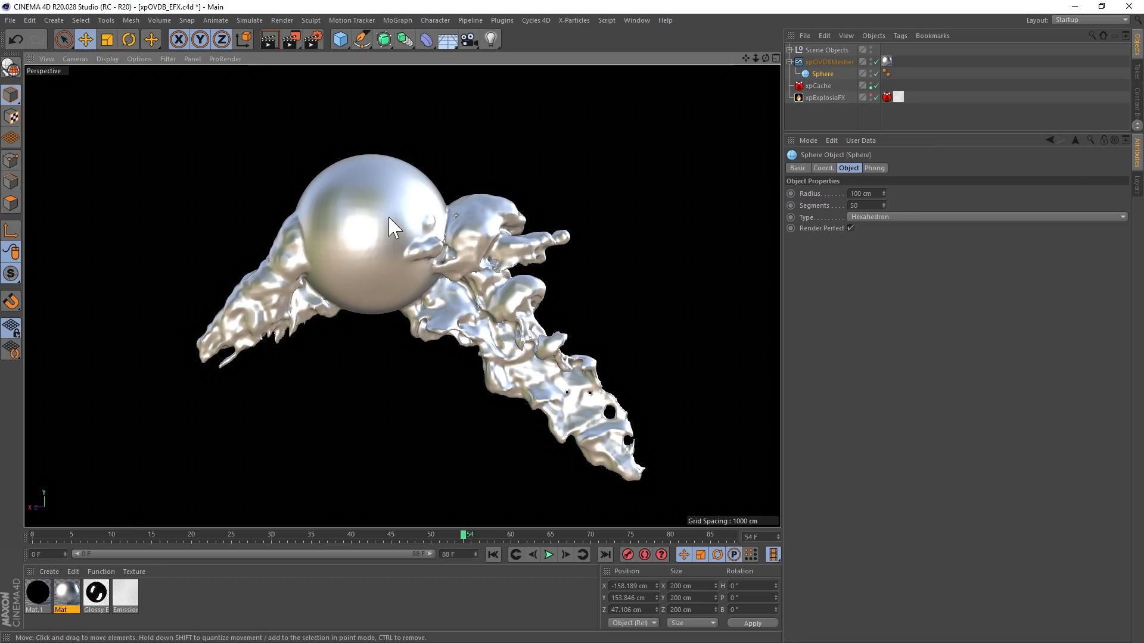
{"action": "scroll", "coordinate": [474, 304], "scroll_direction": "up", "scroll_amount": 2}
{"action": "left_click_drag", "start_coordinate": [472, 297], "coordinate": [398, 227], "text": "alt"}
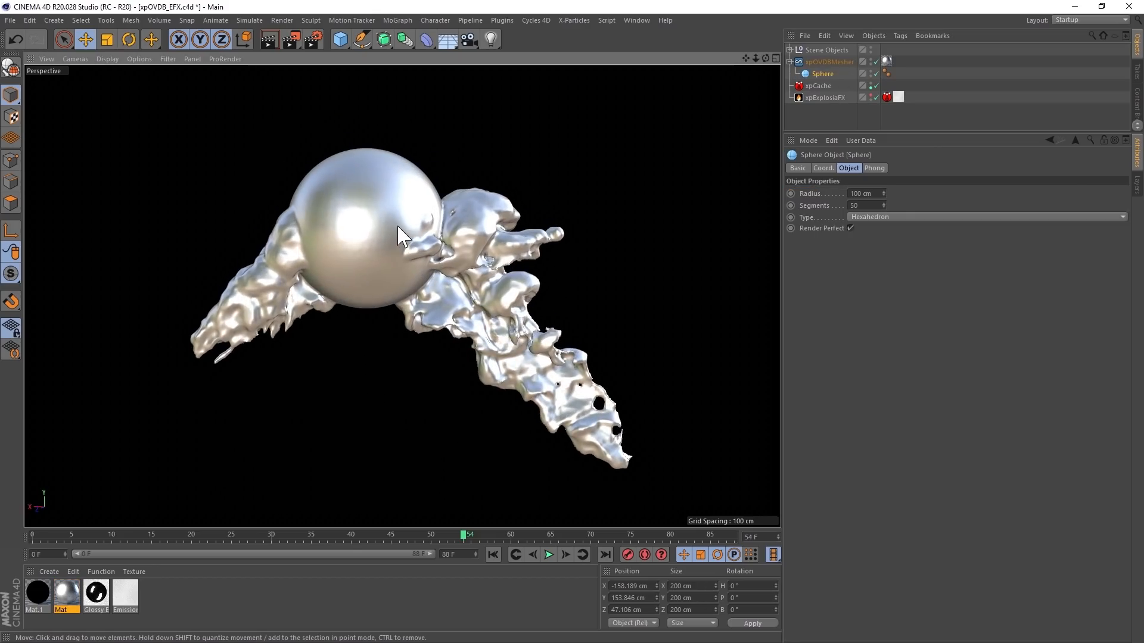
- Inspect the combined sphere and smoke mesh in Gouraud Shading (Lines), and switch back to Gouraud Shading
{"action": "key", "text": "n"}
{"action": "key", "text": "b"}
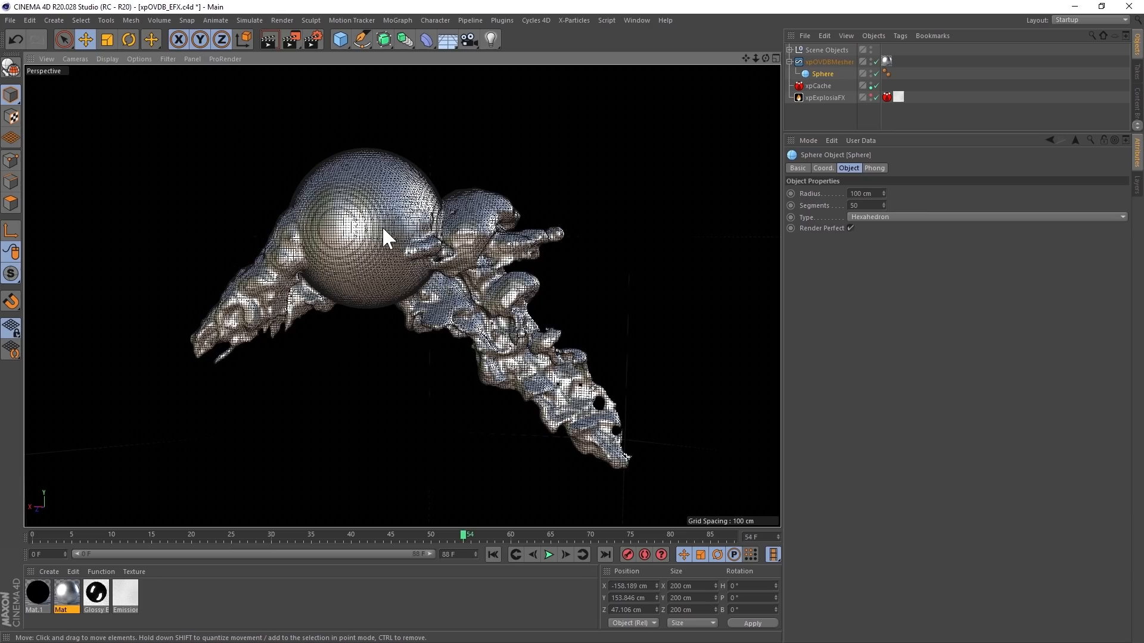
{"action": "scroll", "coordinate": [383, 238], "scroll_direction": "up", "scroll_amount": 2}
{"action": "key", "text": "n"}
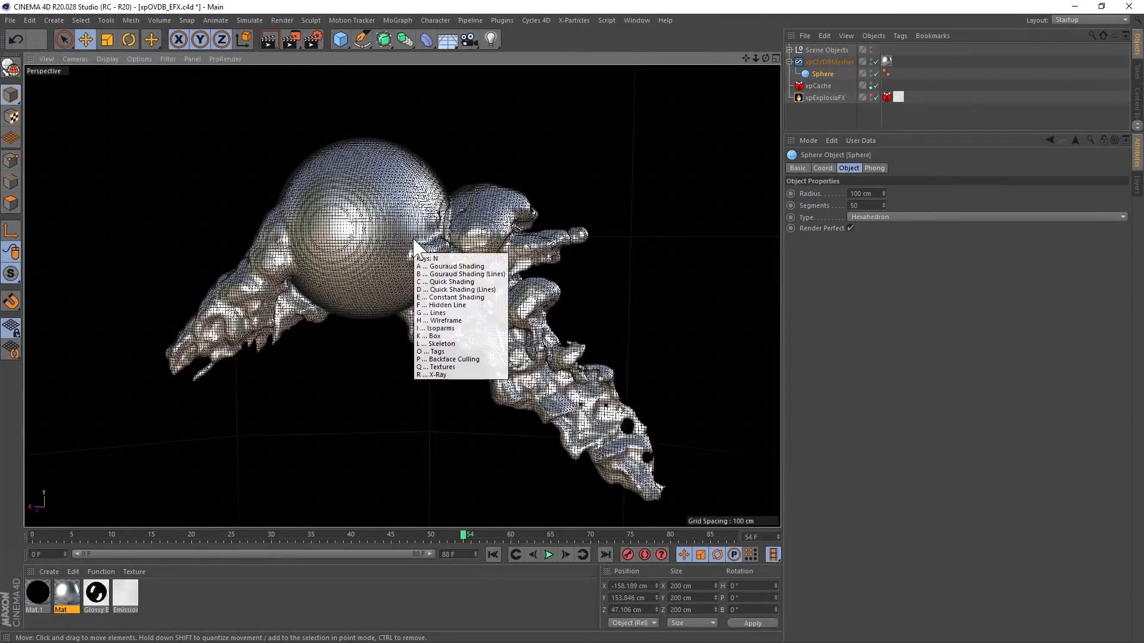
{"action": "key", "text": "a"}
- Set the Sphere source's CSG Mode to Difference in xpOVDBMesher and play the animation to frame 62
{"action": "left_click", "coordinate": [821, 62]}
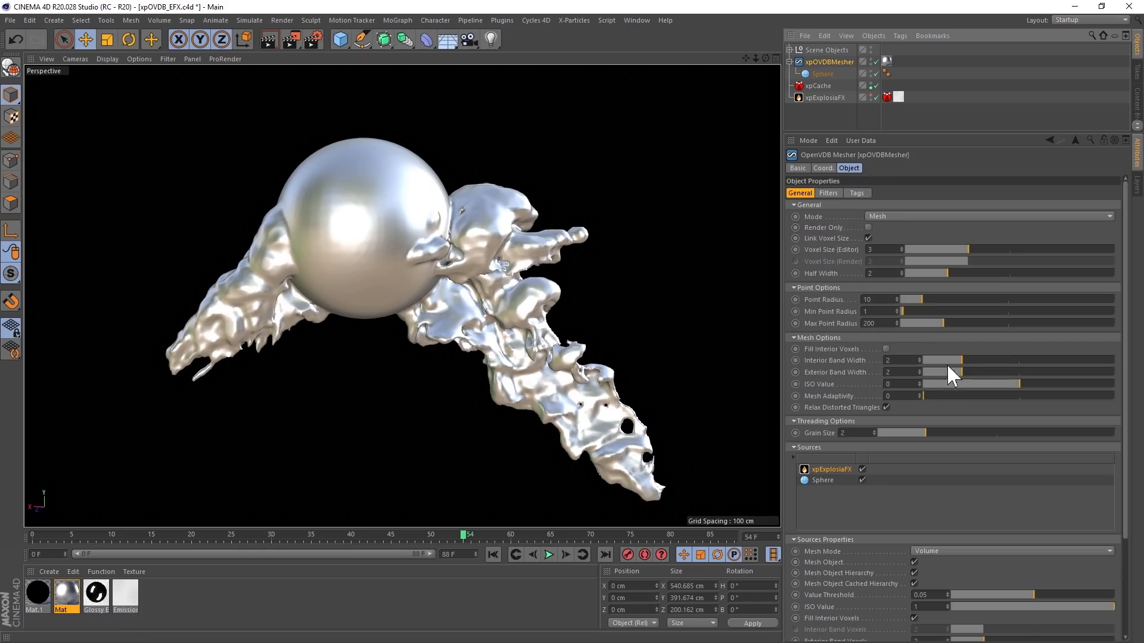
{"action": "left_click_drag", "start_coordinate": [1127, 497], "coordinate": [1124, 596]}
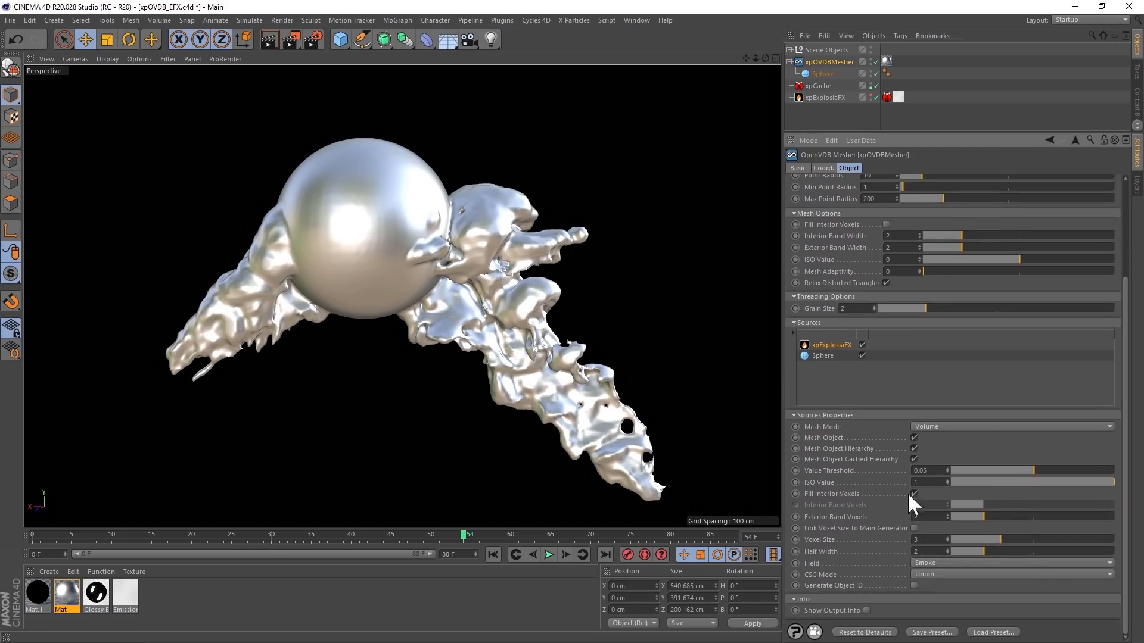
{"action": "left_click", "coordinate": [823, 356]}
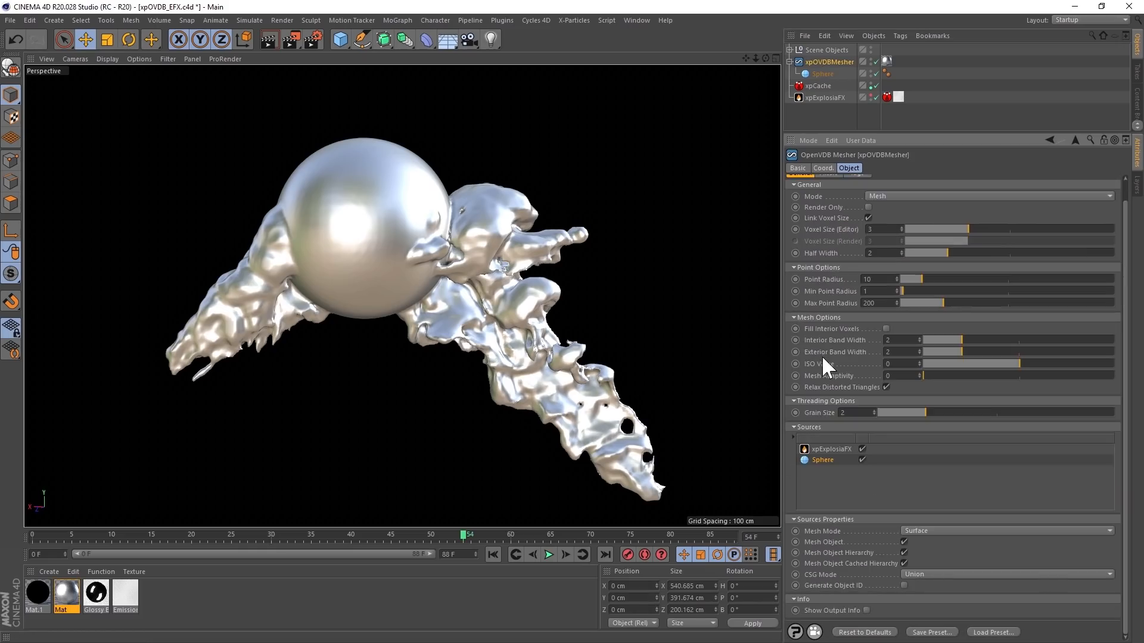
{"action": "left_click", "coordinate": [917, 572]}
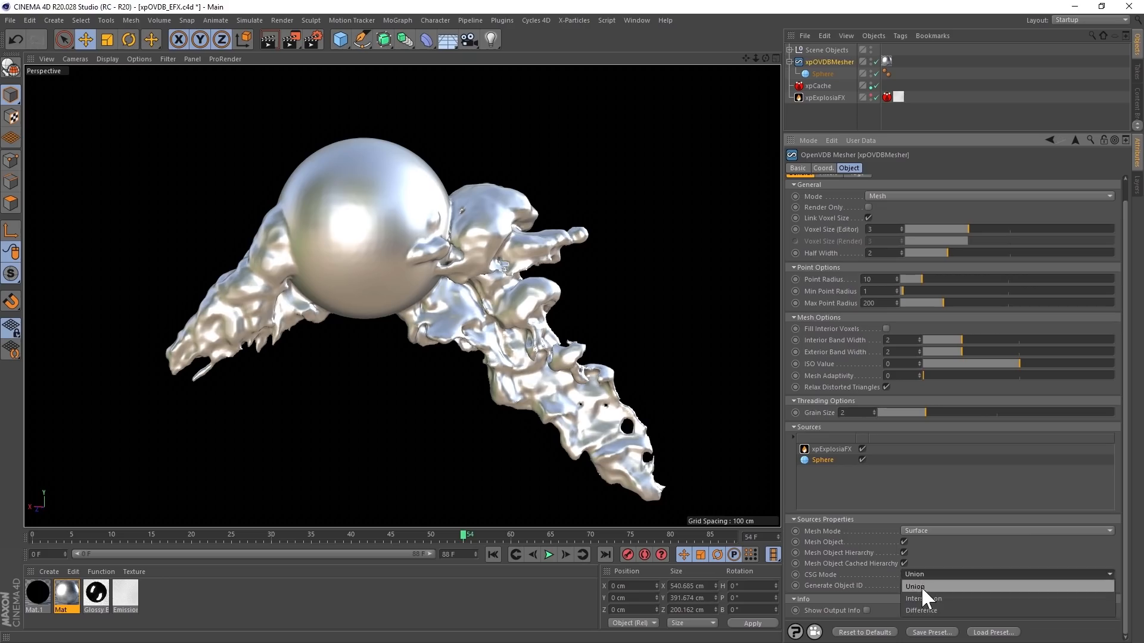
{"action": "left_click", "coordinate": [924, 610]}
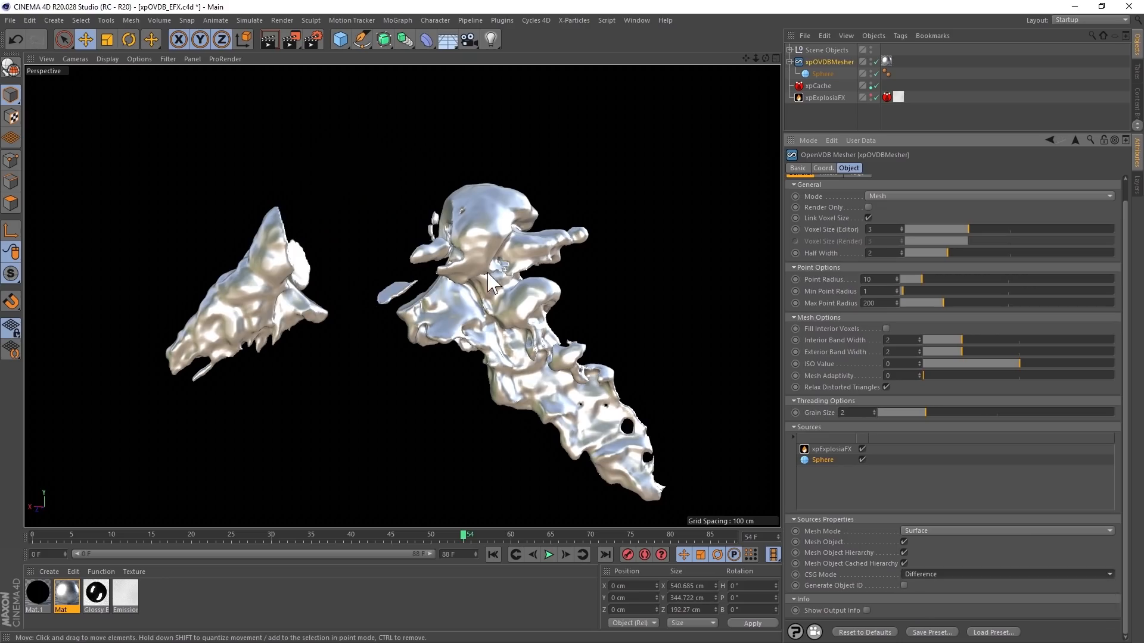
{"action": "left_click_drag", "start_coordinate": [494, 284], "coordinate": [500, 361], "text": "alt"}
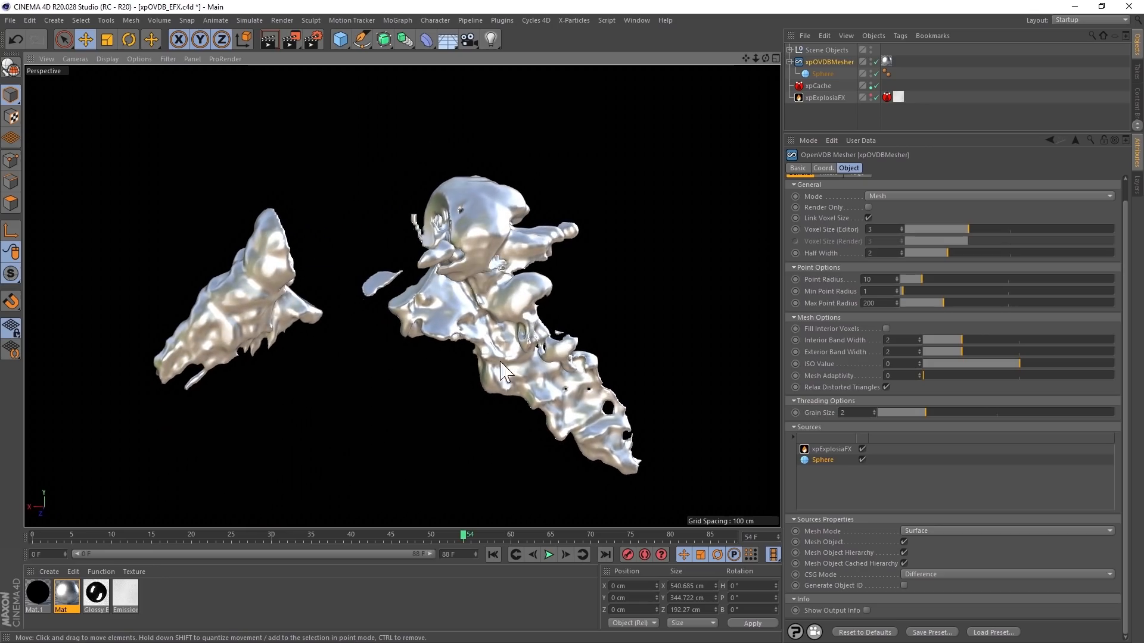
{"action": "left_click", "coordinate": [550, 555]}
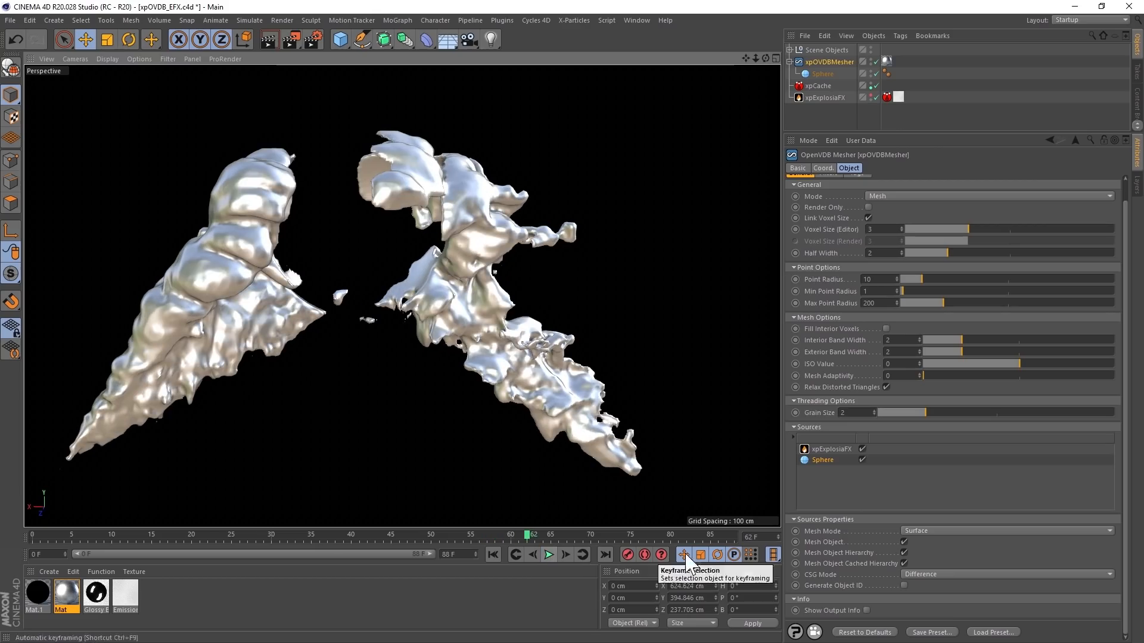
- Set the Sphere source's CSG Mode to Intersection and inspect the resulting mesh in the viewport
{"action": "left_click", "coordinate": [914, 574]}
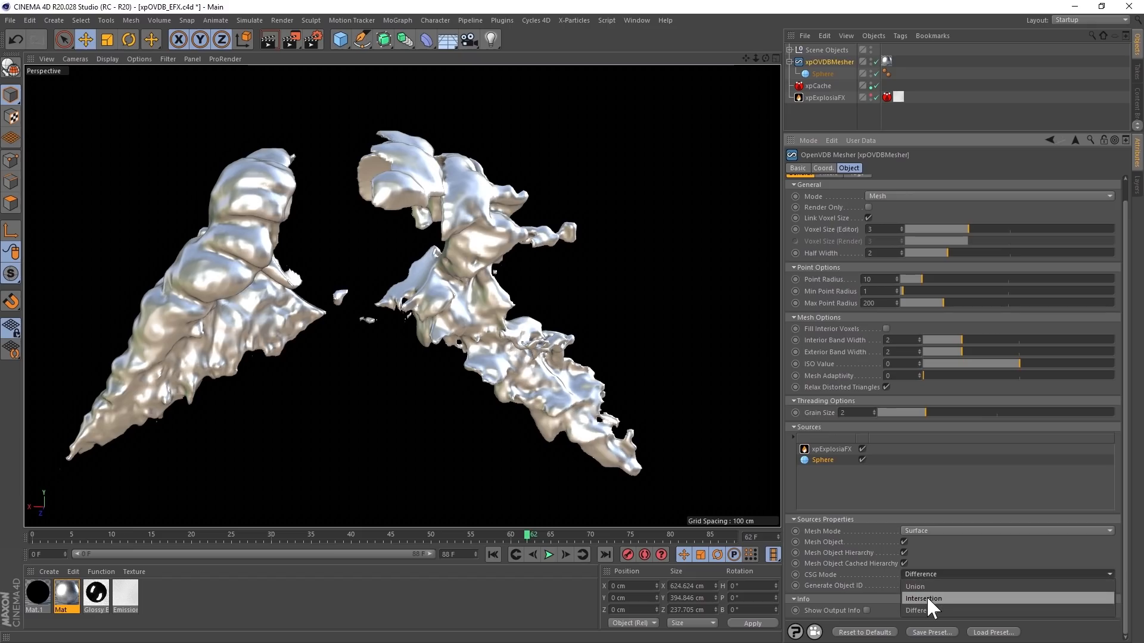
{"action": "left_click", "coordinate": [927, 598]}
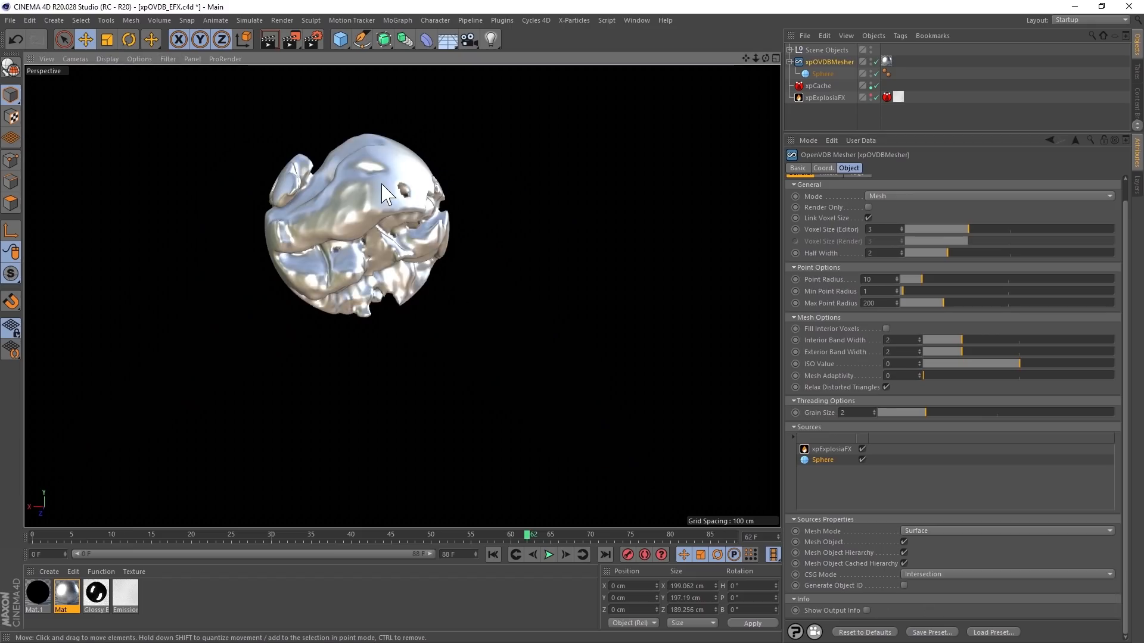
{"action": "left_click_drag", "start_coordinate": [431, 229], "coordinate": [416, 336], "text": "alt"}
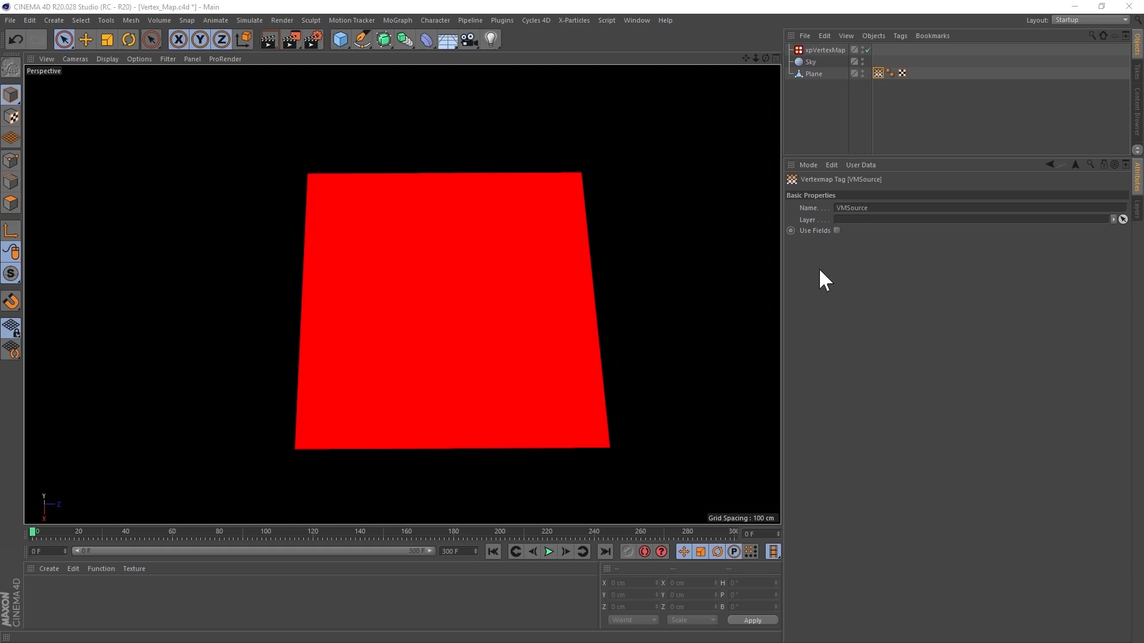
- In the Vertex_Map.c4d scene, add a new seed object to xpVertexMap and view it up close on the Plane
{"action": "left_click", "coordinate": [822, 51]}
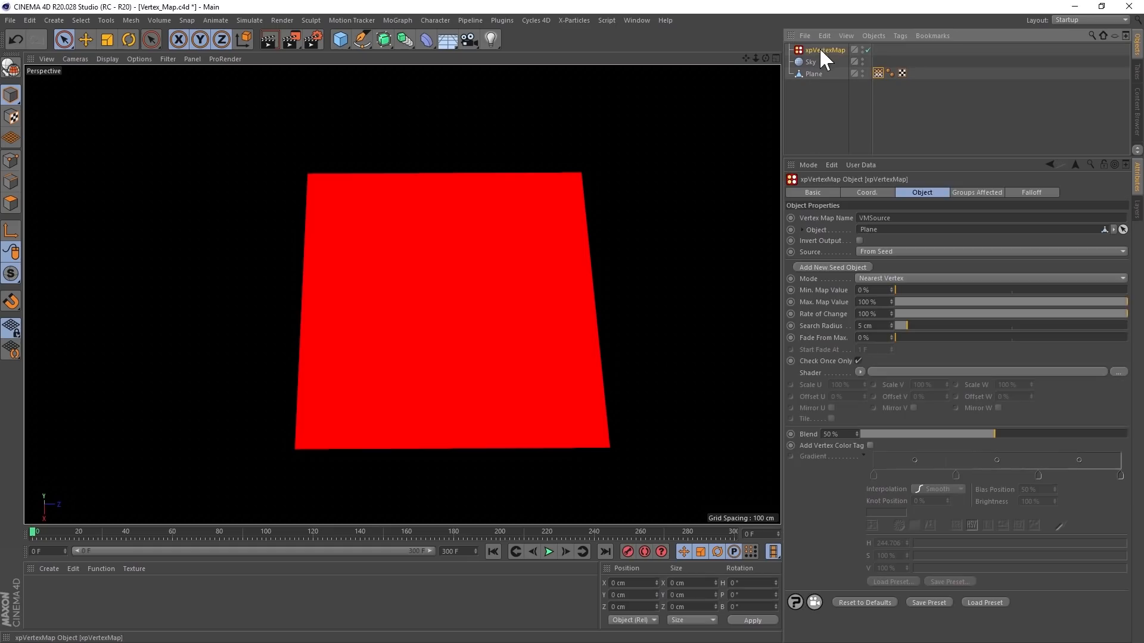
{"action": "left_click", "coordinate": [876, 72]}
{"action": "left_click", "coordinate": [839, 51]}
{"action": "left_click", "coordinate": [840, 267]}
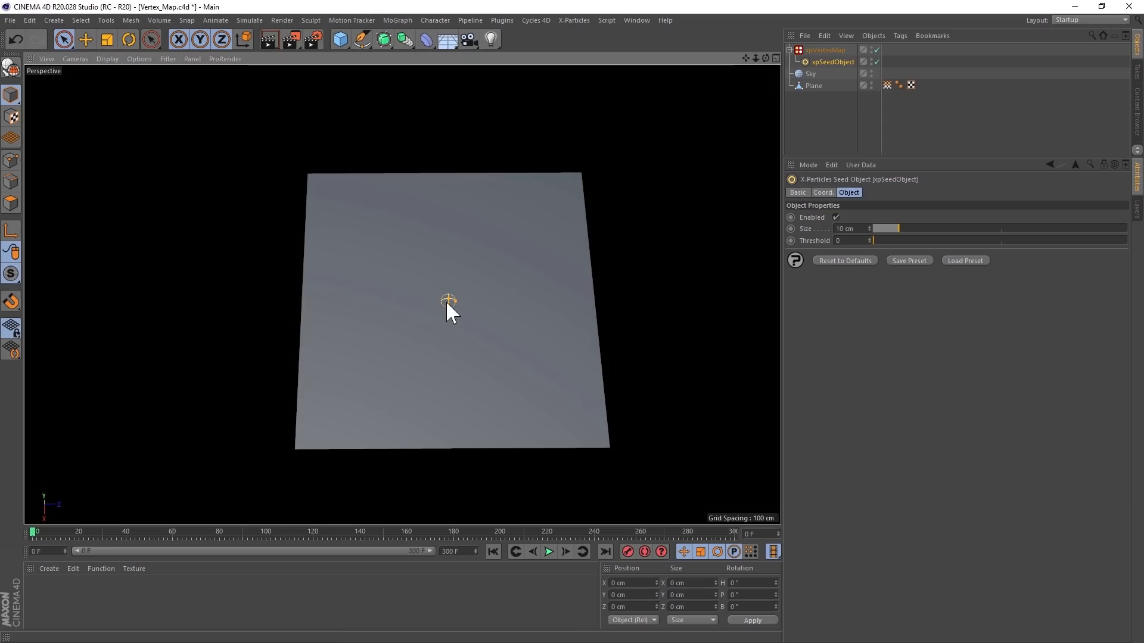
{"action": "scroll", "coordinate": [447, 307], "scroll_direction": "up", "scroll_amount": 5}
{"action": "right_click_drag", "start_coordinate": [567, 277], "coordinate": [578, 275], "text": "alt"}
{"action": "mouse_move", "coordinate": [456, 301]}
{"action": "left_mouse_down", "text": "alt"}
{"action": "mouse_move", "coordinate": [458, 217]}
{"action": "mouse_move", "coordinate": [457, 300]}
{"action": "left_mouse_up", "text": "alt"}
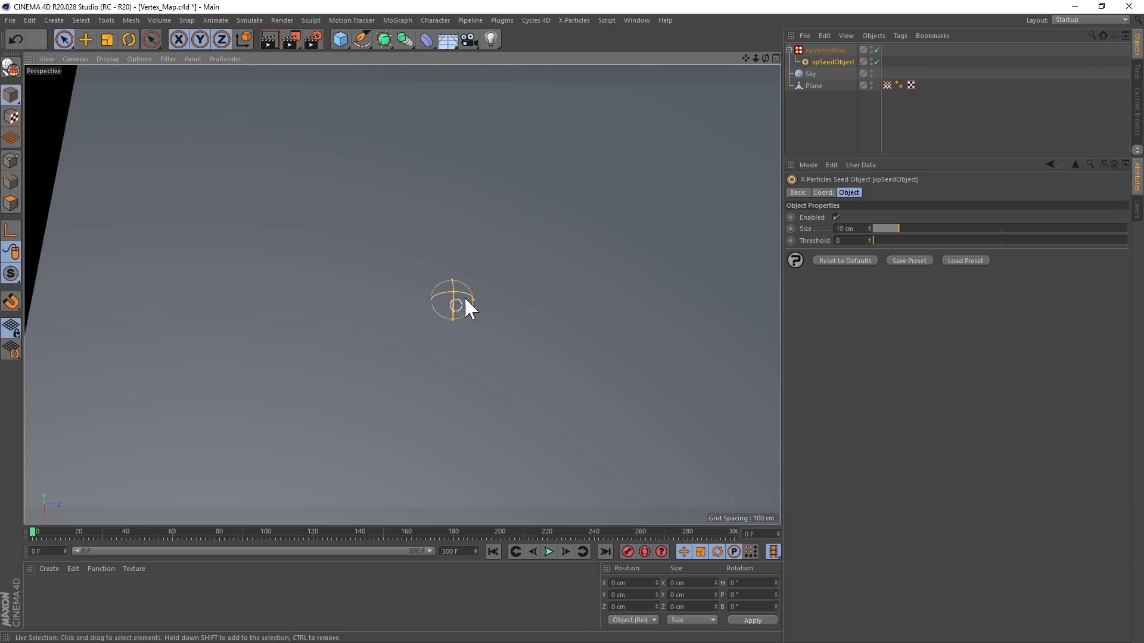
- Advance one frame to check xpVertexMap around the seed object, and play the map's growth across the Plane to frame 37
{"action": "left_click", "coordinate": [825, 50]}
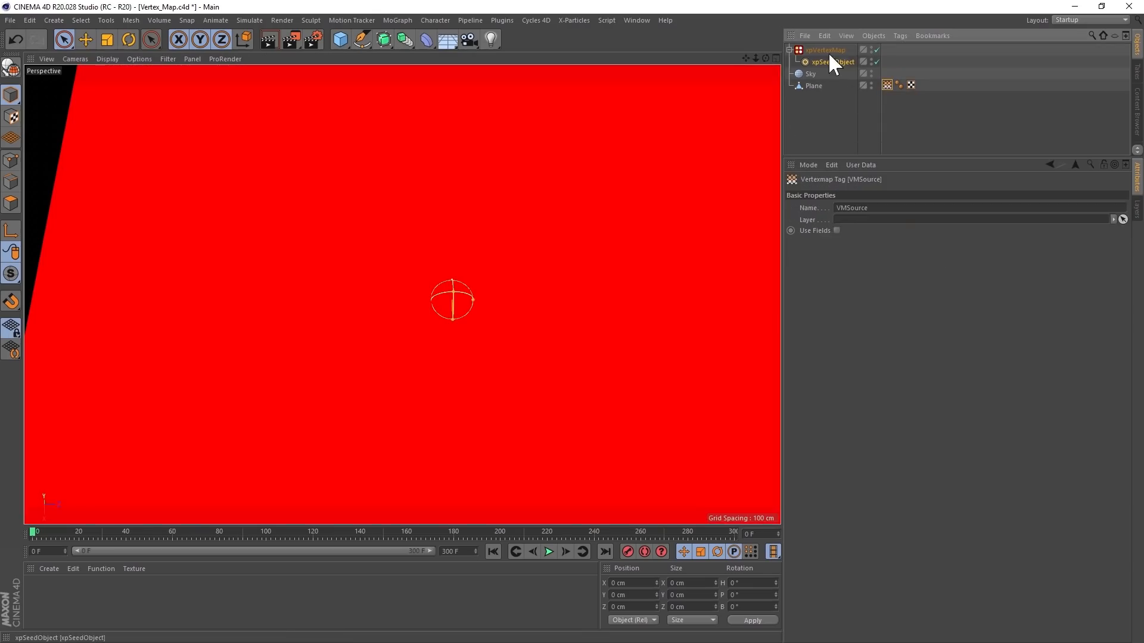
{"action": "left_click", "coordinate": [566, 549]}
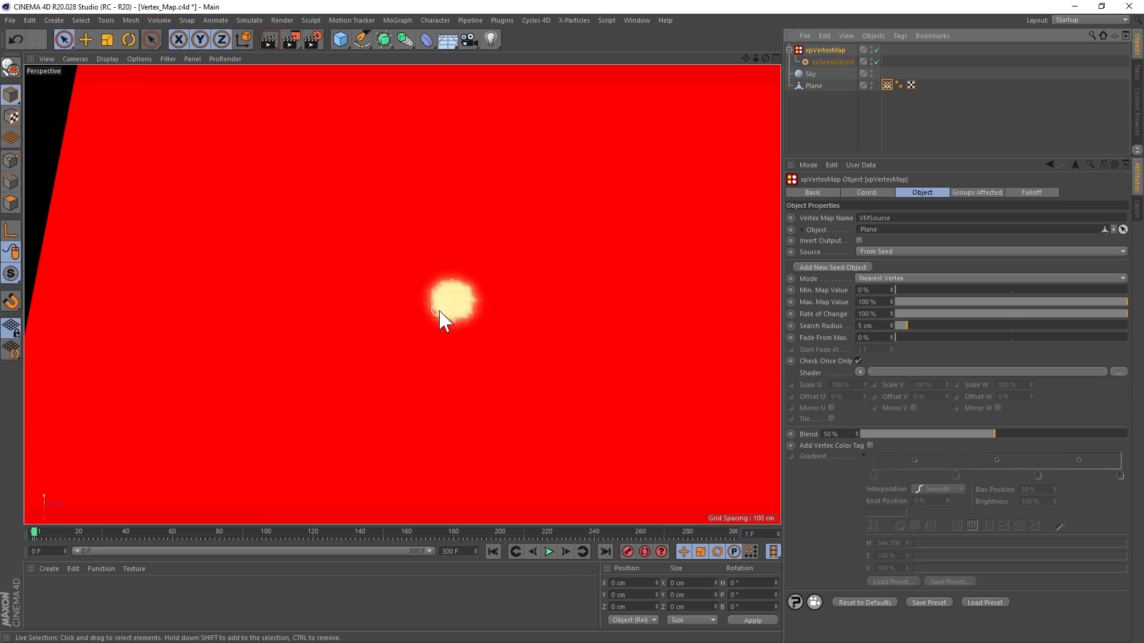
{"action": "right_click_drag", "start_coordinate": [471, 296], "coordinate": [369, 310], "text": "alt"}
{"action": "middle_click_drag", "start_coordinate": [460, 321], "coordinate": [431, 318], "text": "alt"}
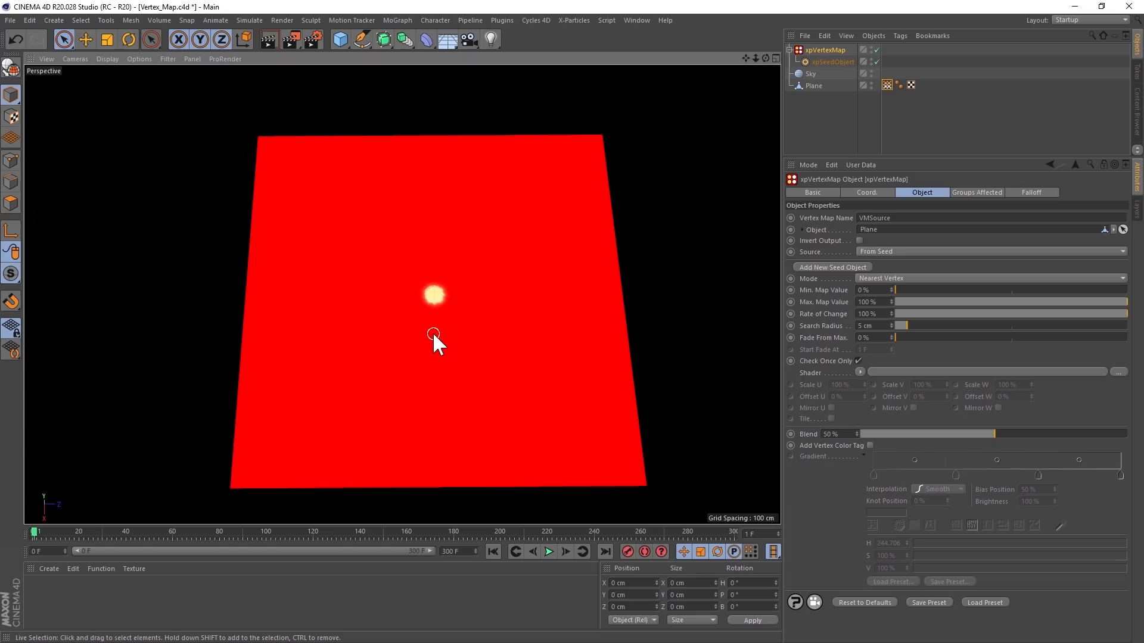
{"action": "left_click", "coordinate": [549, 552]}
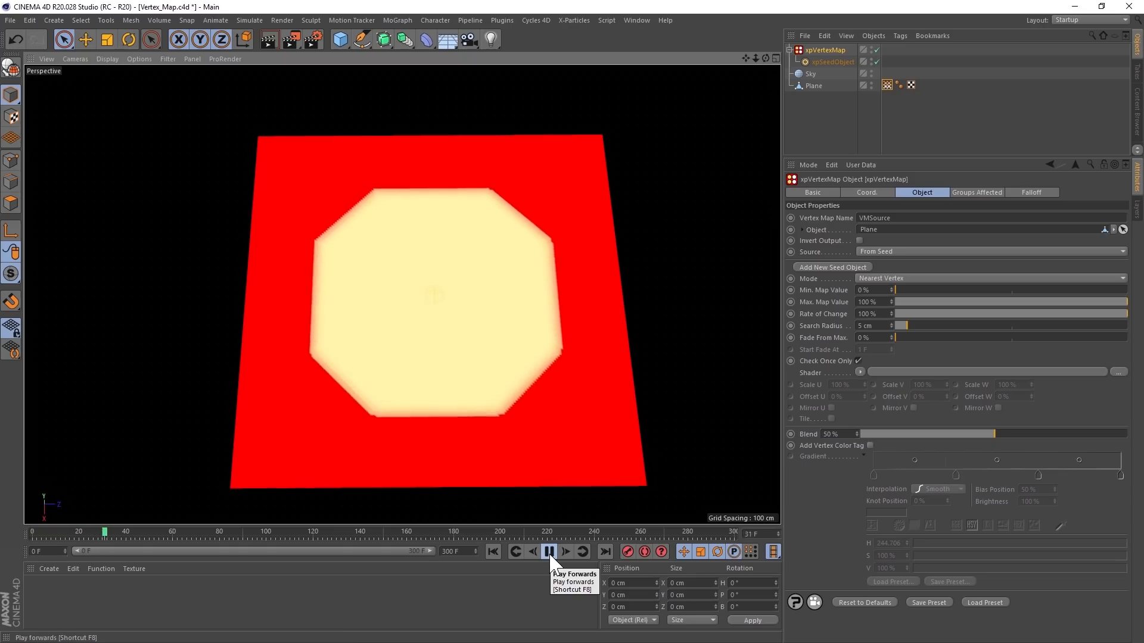
{"action": "left_click", "coordinate": [549, 552]}
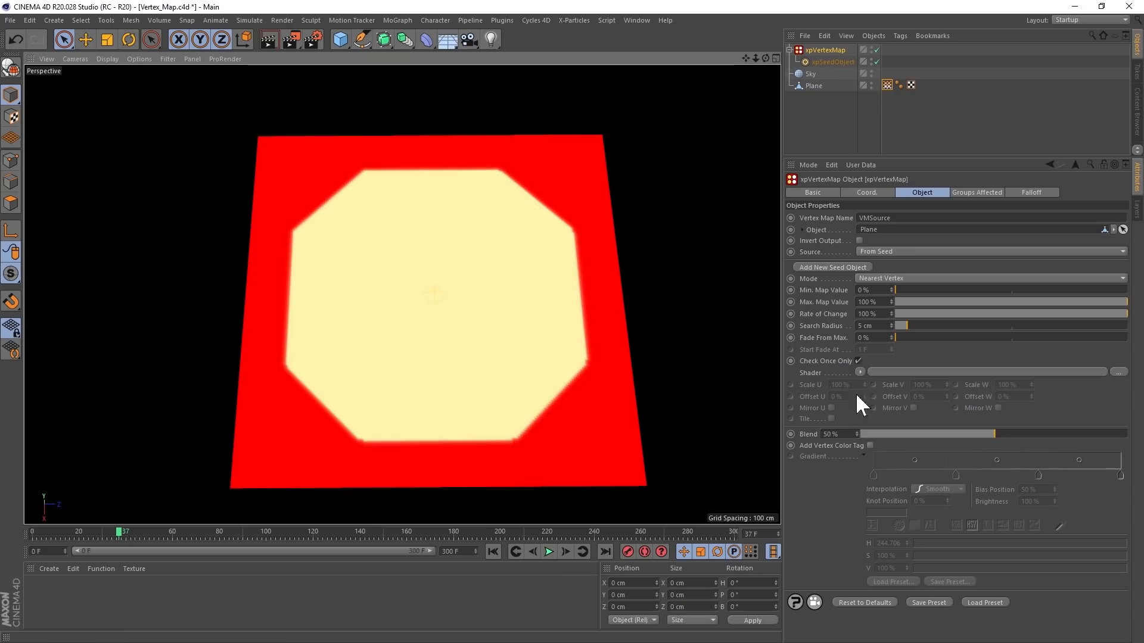
- Load a Noise shader into xpVertexMap with the Luka noise type, Low Clip 29% and High Clip 70%
{"action": "left_click", "coordinate": [859, 371]}
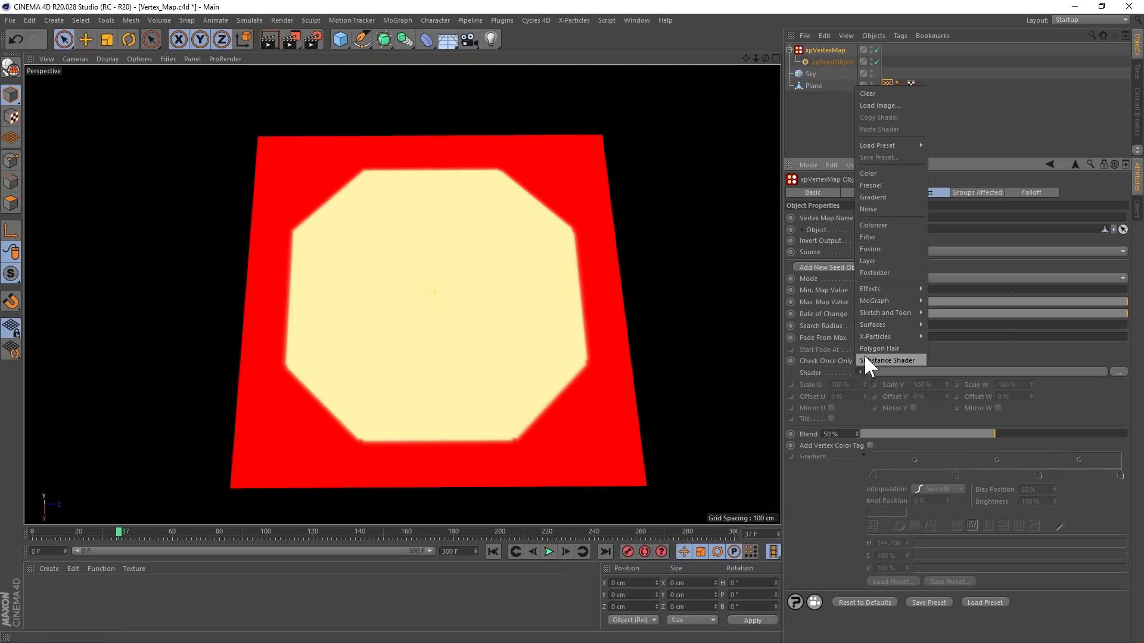
{"action": "left_click", "coordinate": [873, 208]}
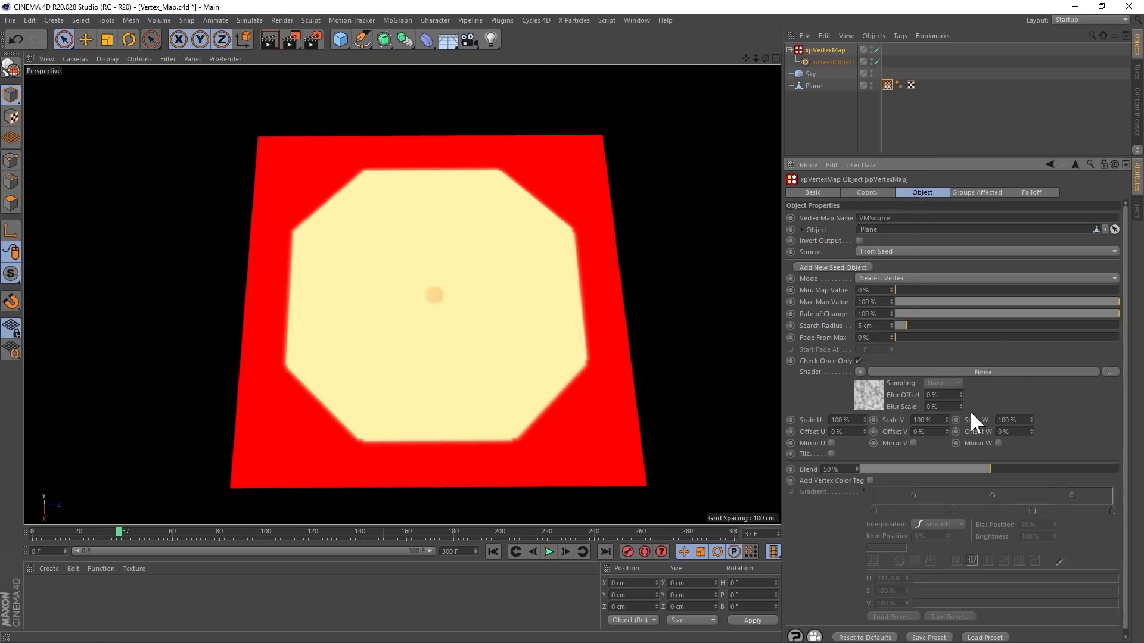
{"action": "left_click", "coordinate": [871, 396]}
{"action": "left_click", "coordinate": [1124, 323]}
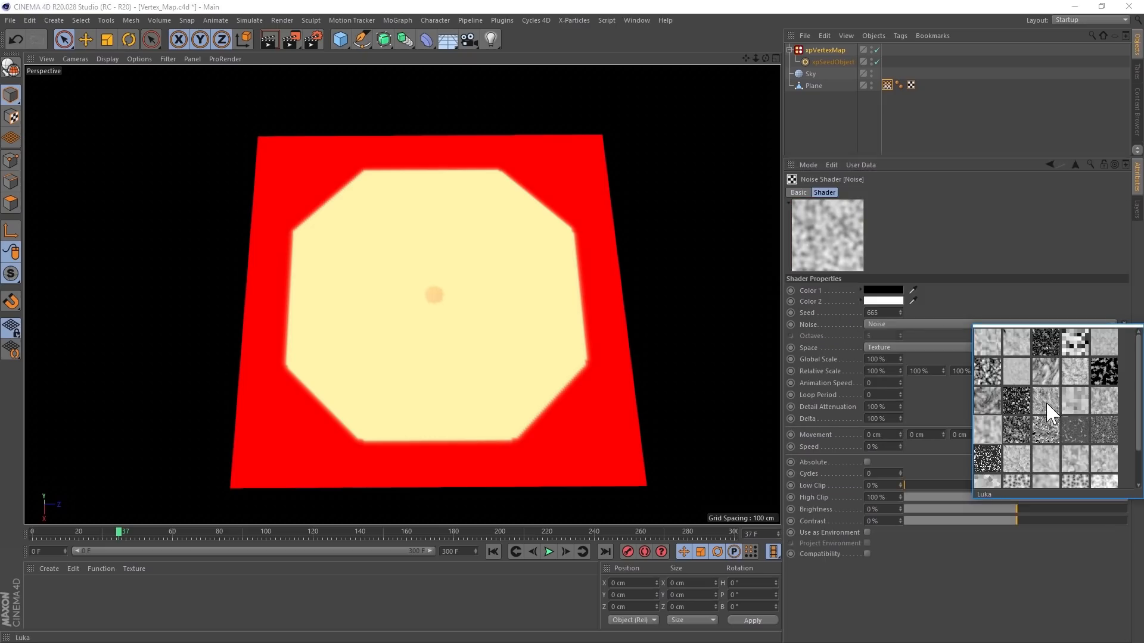
{"action": "left_click", "coordinate": [1047, 403]}
{"action": "left_click", "coordinate": [970, 485]}
{"action": "left_click", "coordinate": [1061, 498]}
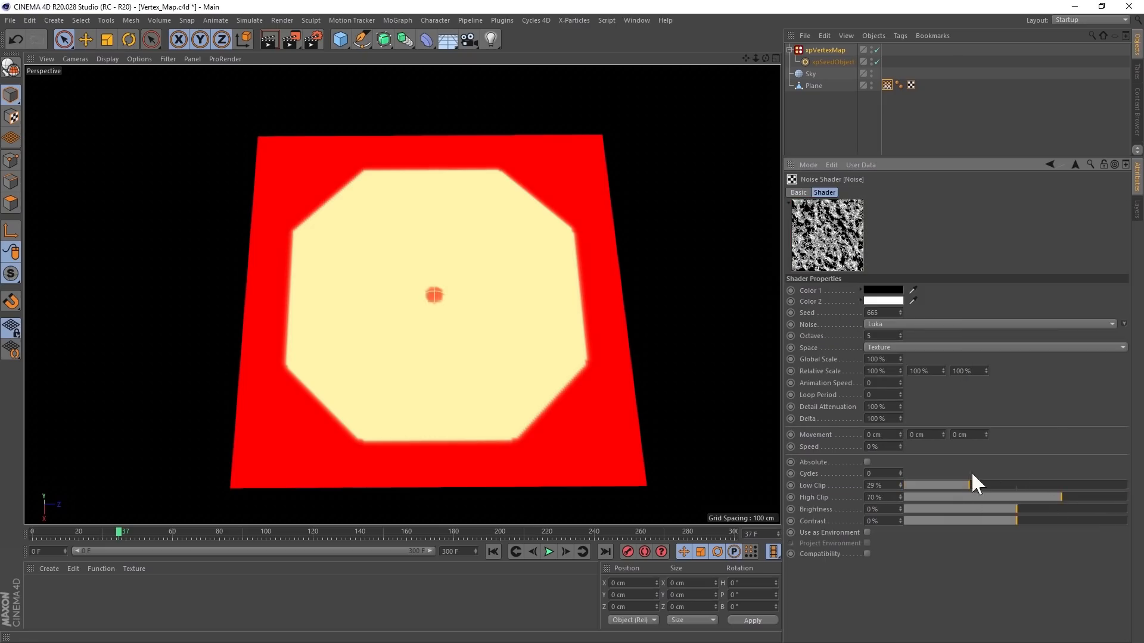
- Set the noise's Global Scale to 200% and play the vertex map growth from the first frame
{"action": "key", "text": "ctrl+a"}
{"action": "type", "text": "200"}
{"action": "key", "text": "Return"}
{"action": "left_click", "coordinate": [496, 553]}
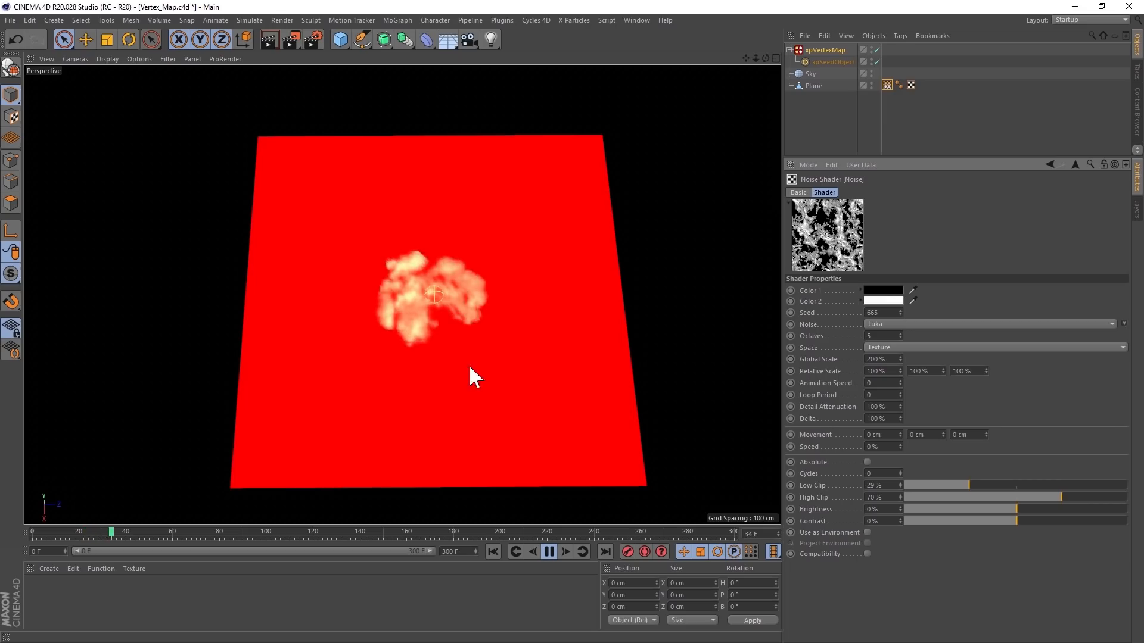
{"action": "left_click", "coordinate": [549, 551]}
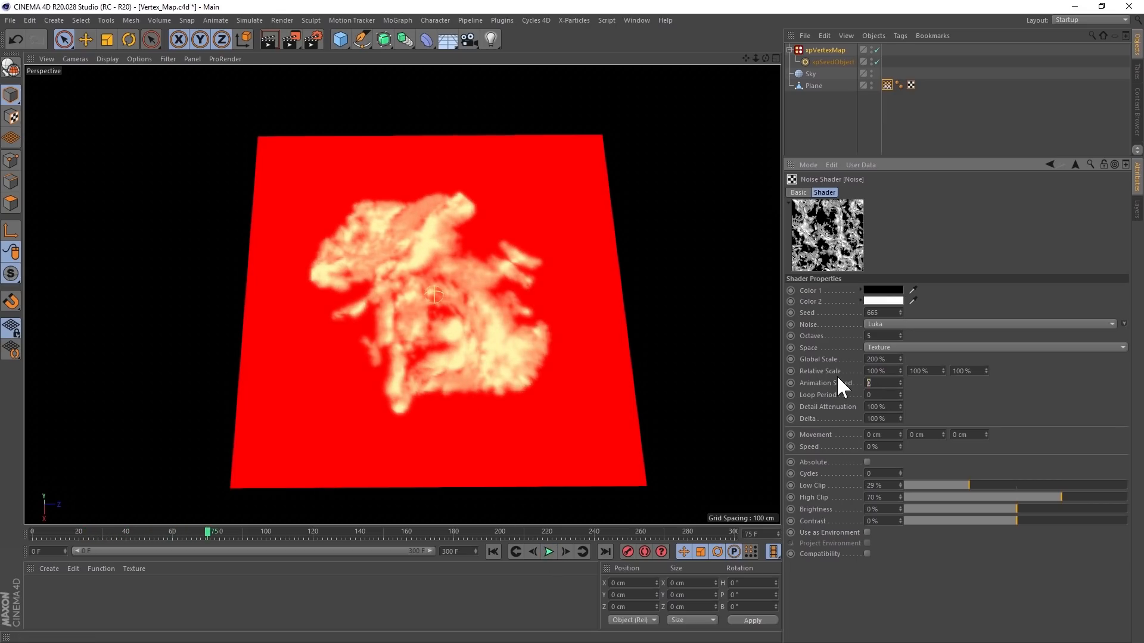
- Set the noise's Animation Speed to 0.2 and replay the vertex map growth from the start
{"action": "type", "text": "0.2"}
{"action": "key", "text": "Return"}
{"action": "left_click", "coordinate": [494, 552]}
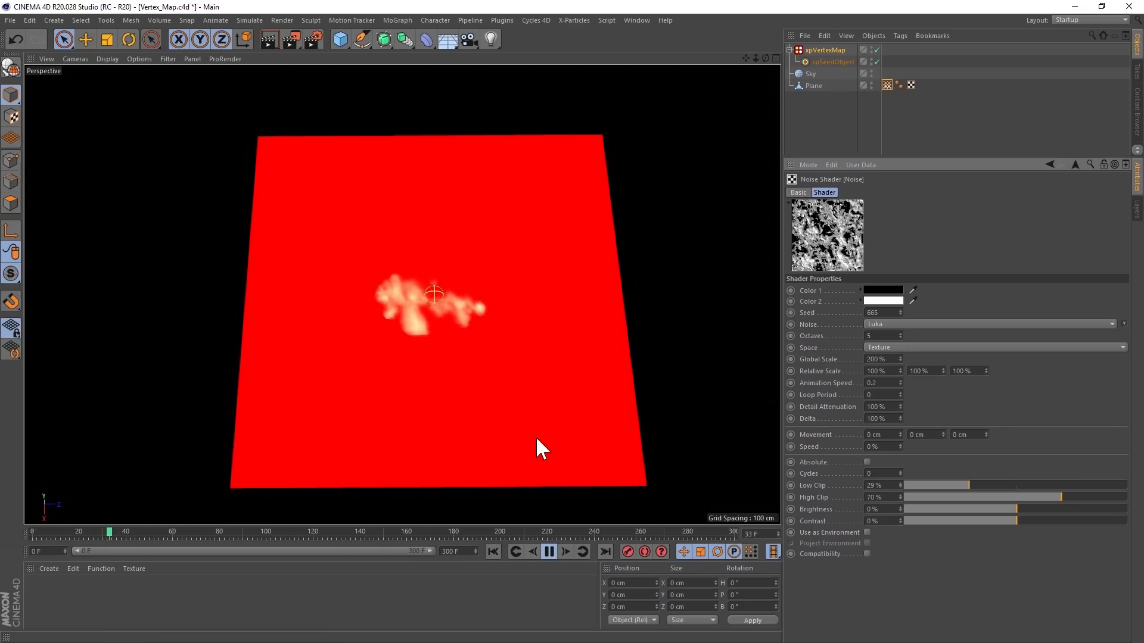
{"action": "left_click", "coordinate": [551, 553]}
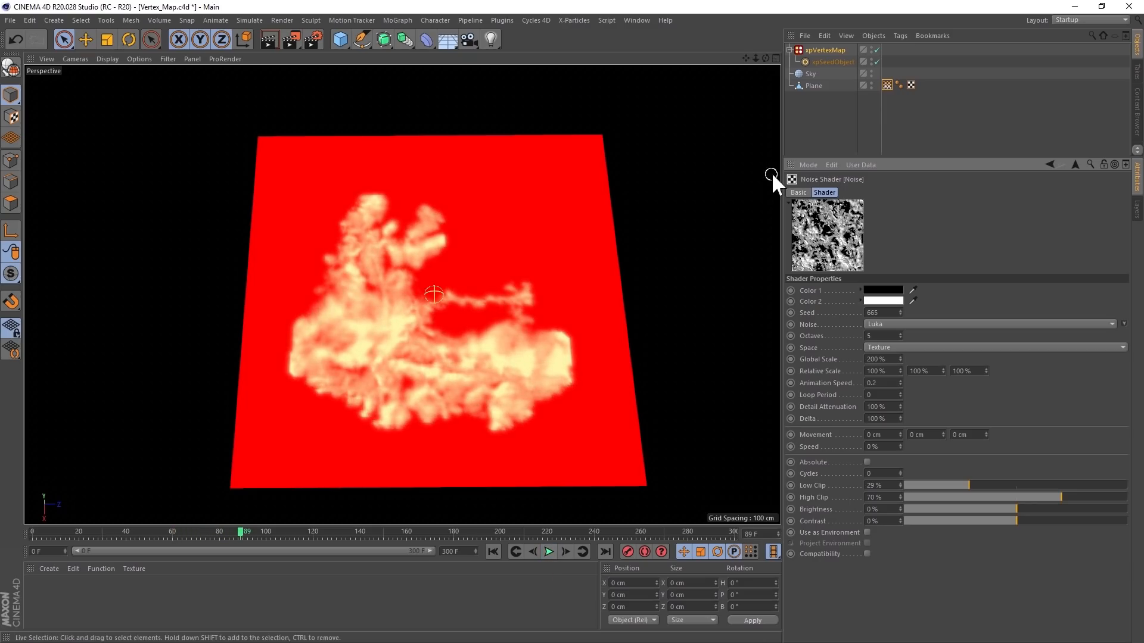
- Enable Add Vertex Color Tag on xpVertexMap and display the Plane's new Vertex Color tag in the viewport
{"action": "left_click", "coordinate": [825, 50]}
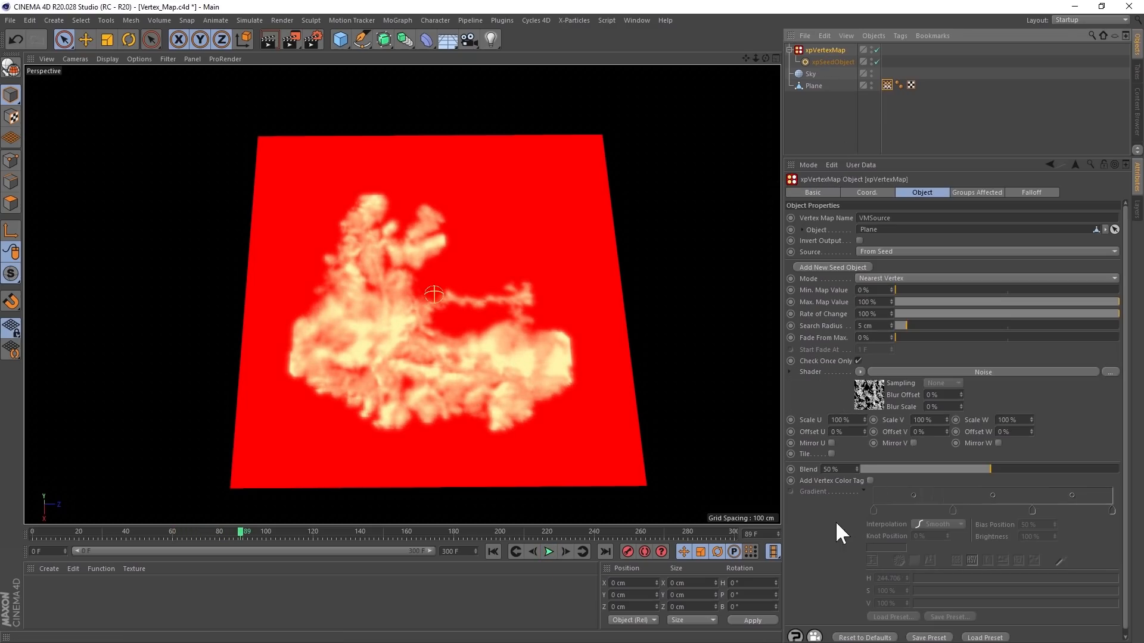
{"action": "left_click", "coordinate": [870, 480]}
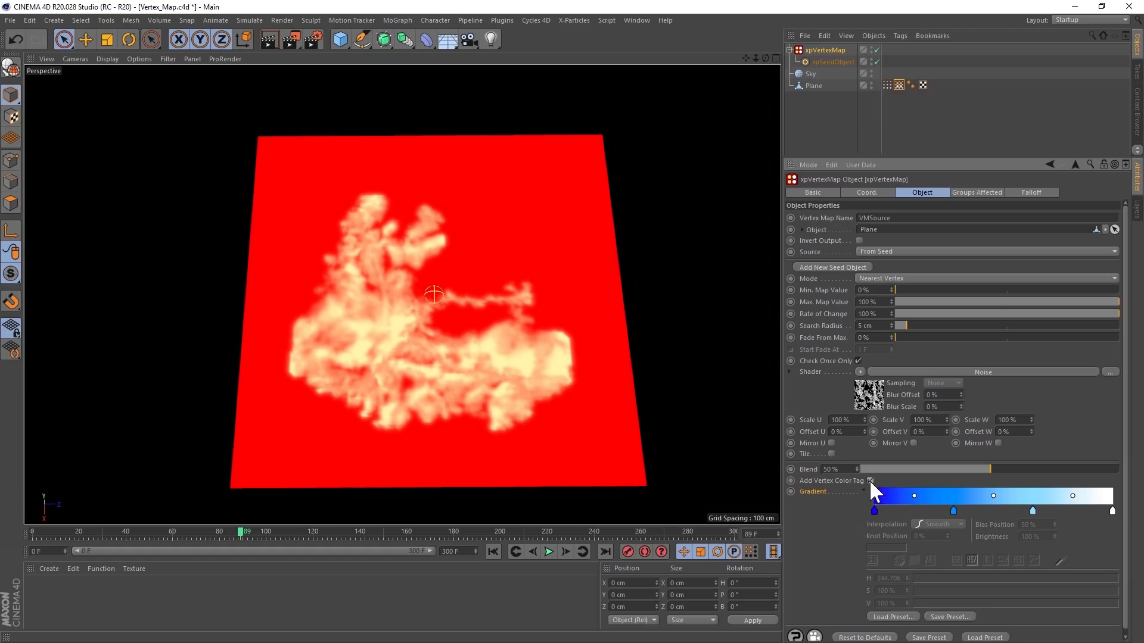
{"action": "left_click", "coordinate": [887, 85]}
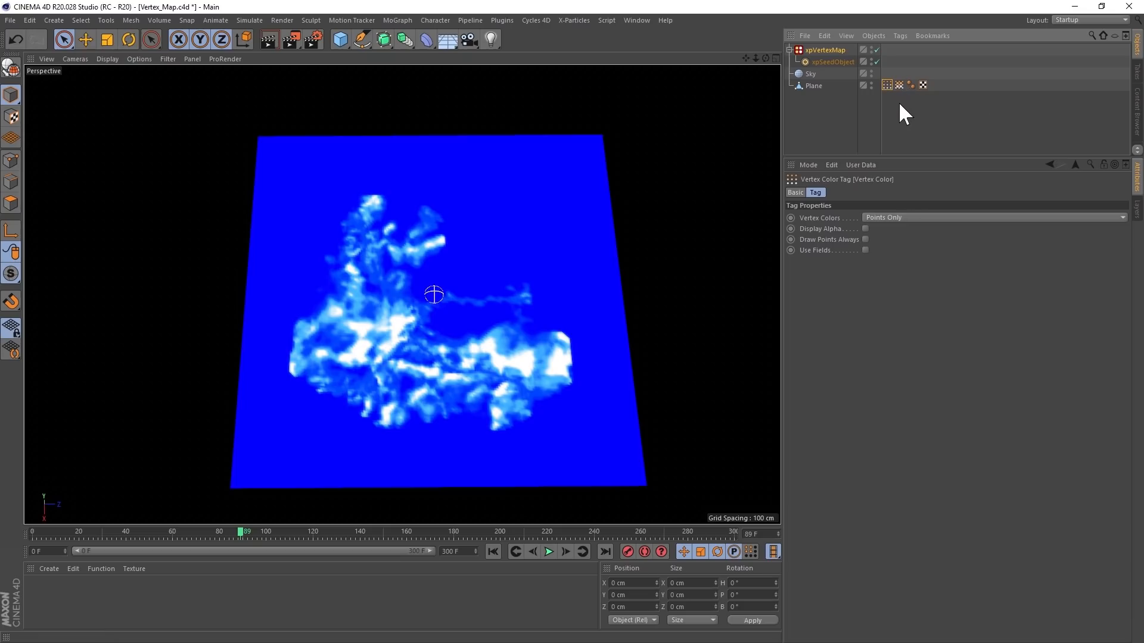
- Replay the growth while trying the Heat 1 preset for xpVertexMap's Gradient, and load the Flame 6 preset
{"action": "left_click", "coordinate": [842, 51]}
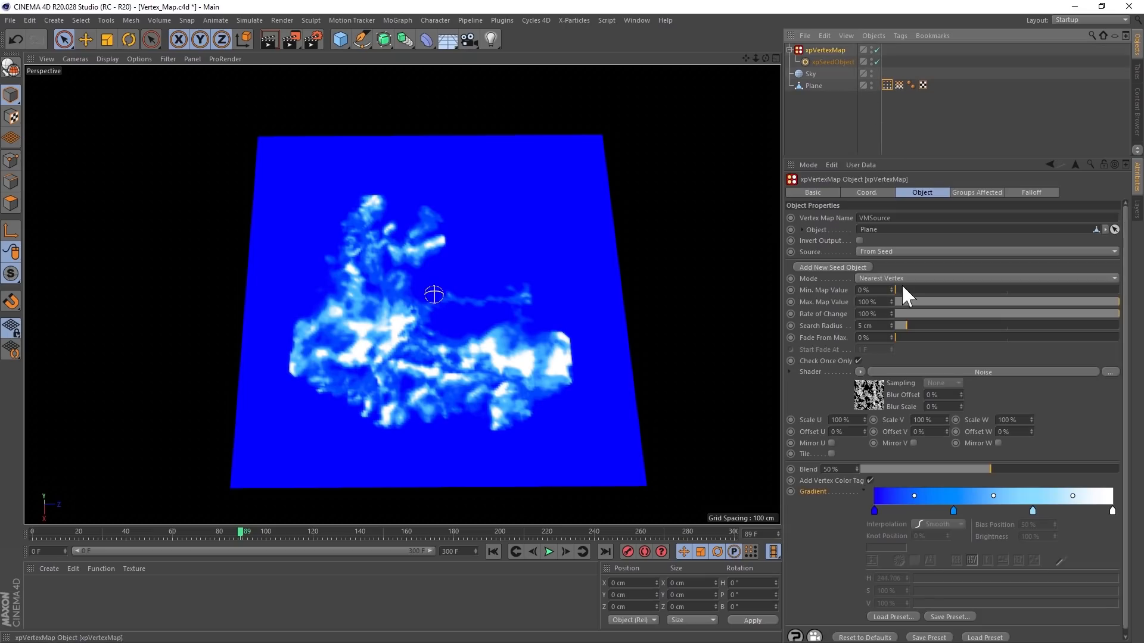
{"action": "scroll", "coordinate": [1128, 444], "scroll_direction": "down", "scroll_amount": 1}
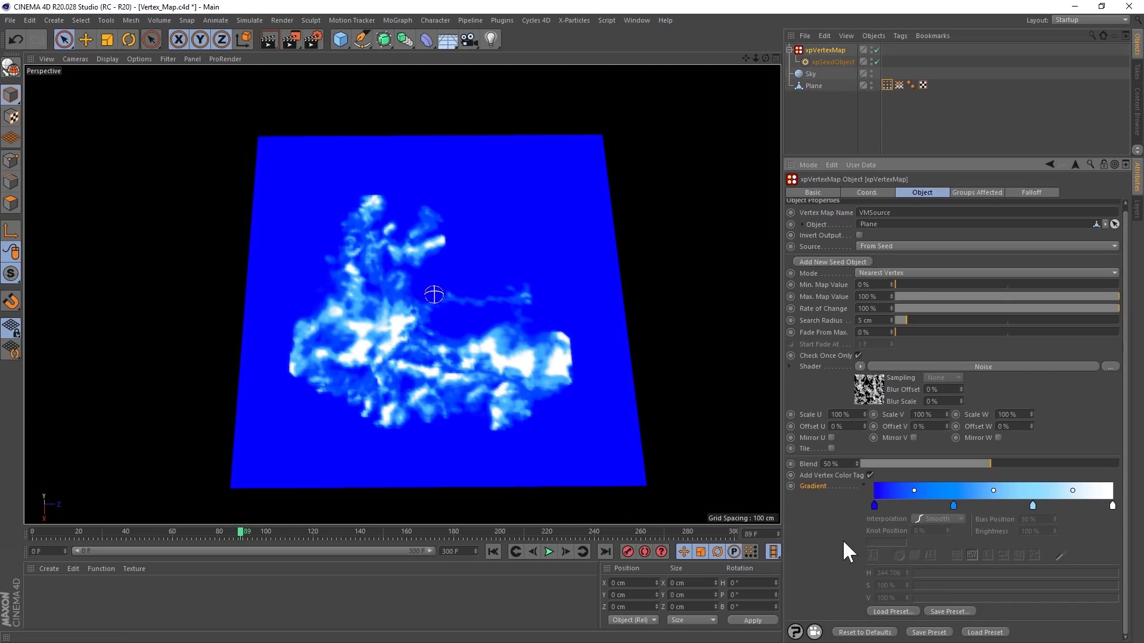
{"action": "left_click", "coordinate": [515, 553]}
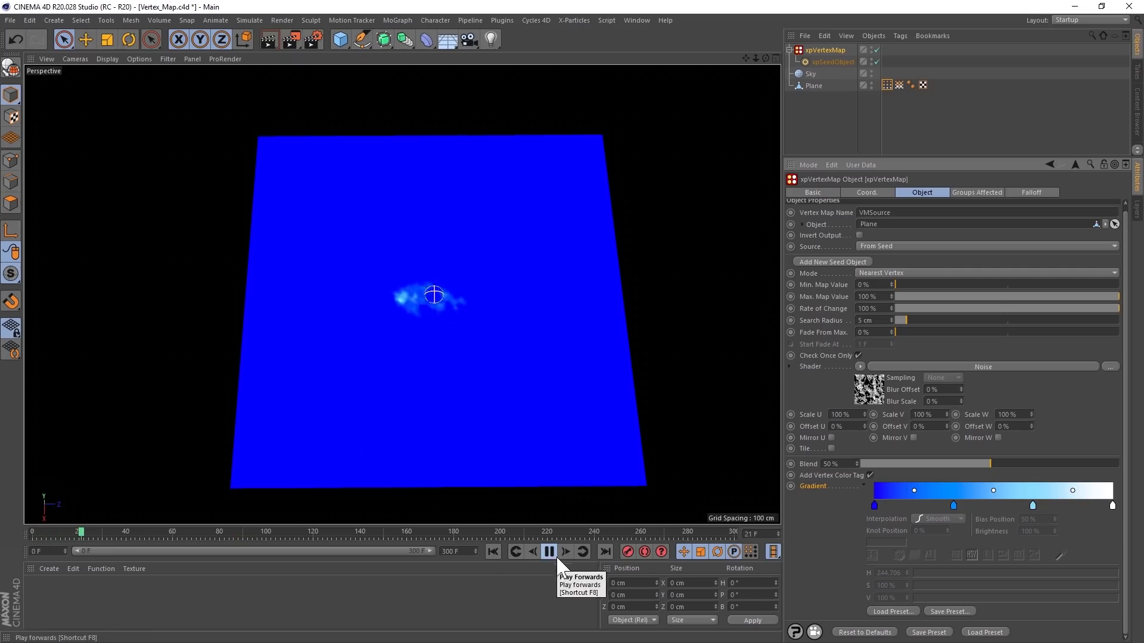
{"action": "left_click", "coordinate": [885, 612]}
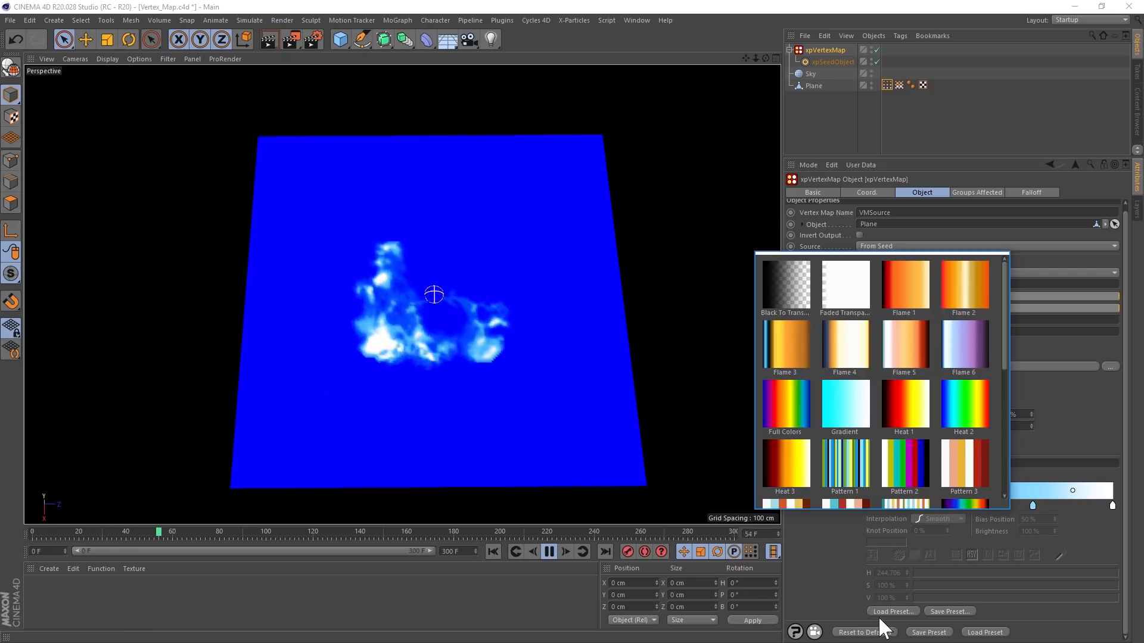
{"action": "left_click", "coordinate": [905, 411]}
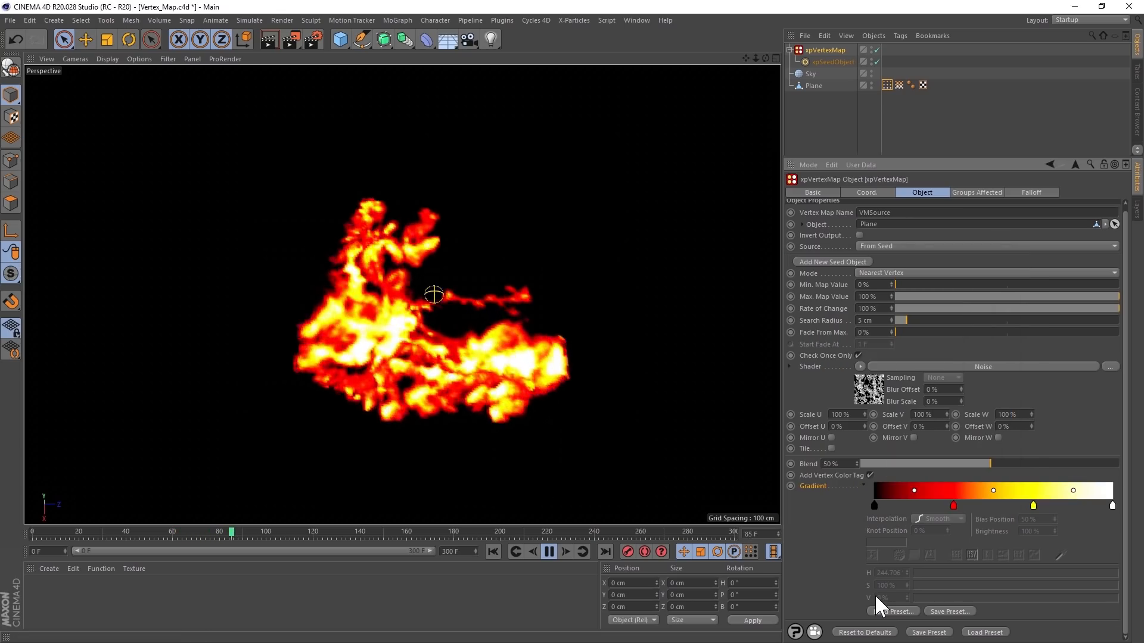
{"action": "left_click", "coordinate": [888, 610]}
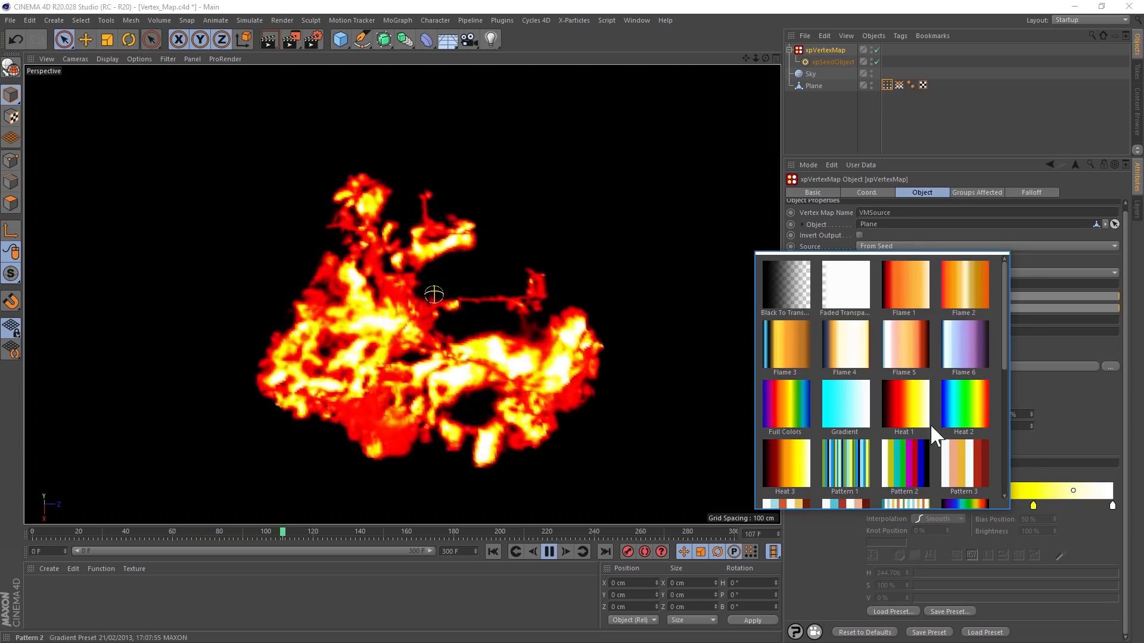
{"action": "left_click", "coordinate": [963, 341]}
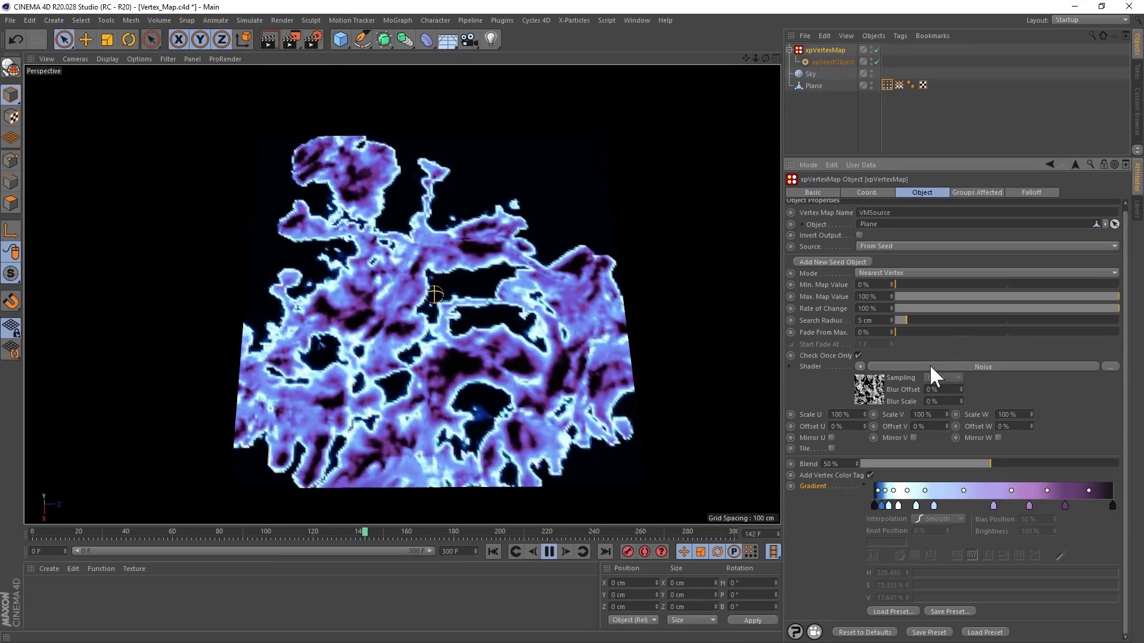
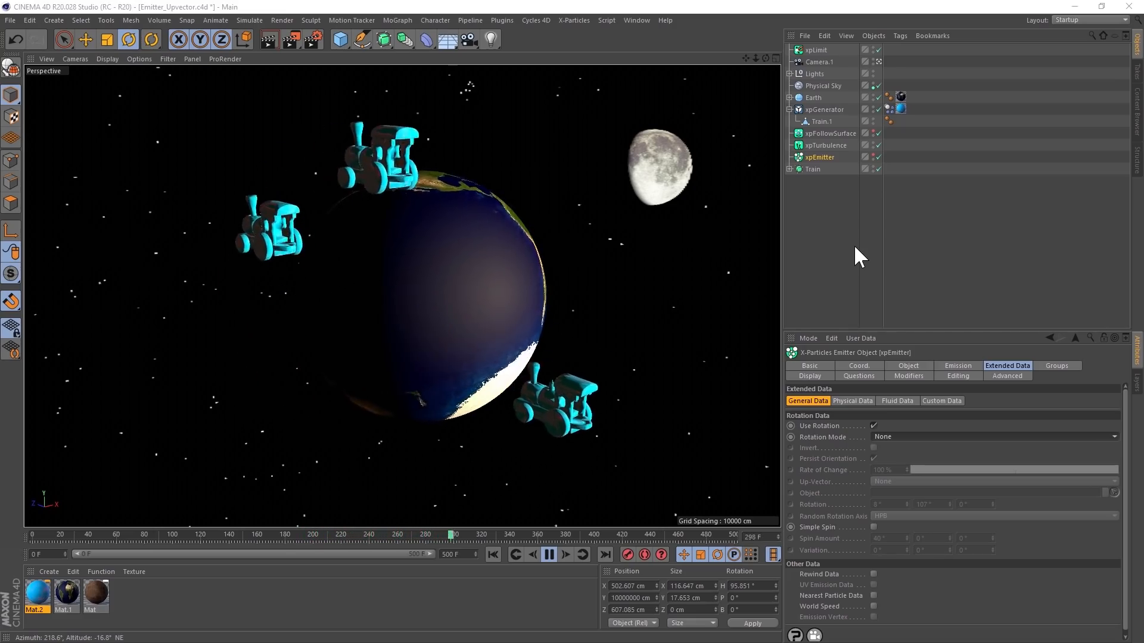
- Try the Tangential Rotation Mode on xpEmitter, and switch the mode to Up Vector
{"action": "left_click", "coordinate": [895, 436]}
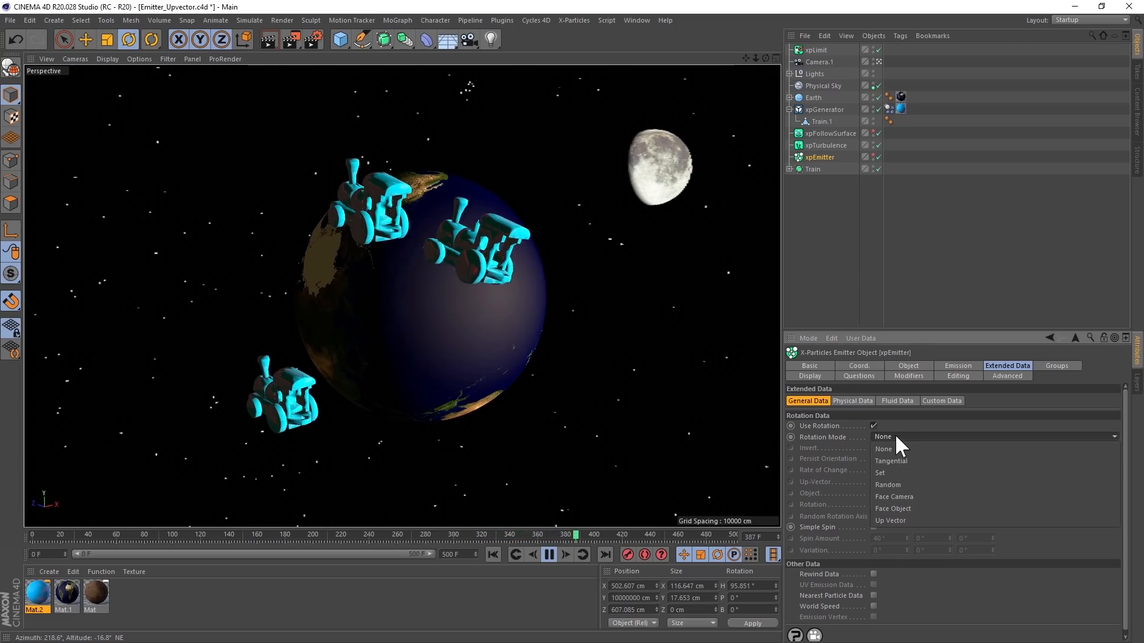
{"action": "left_click", "coordinate": [897, 461]}
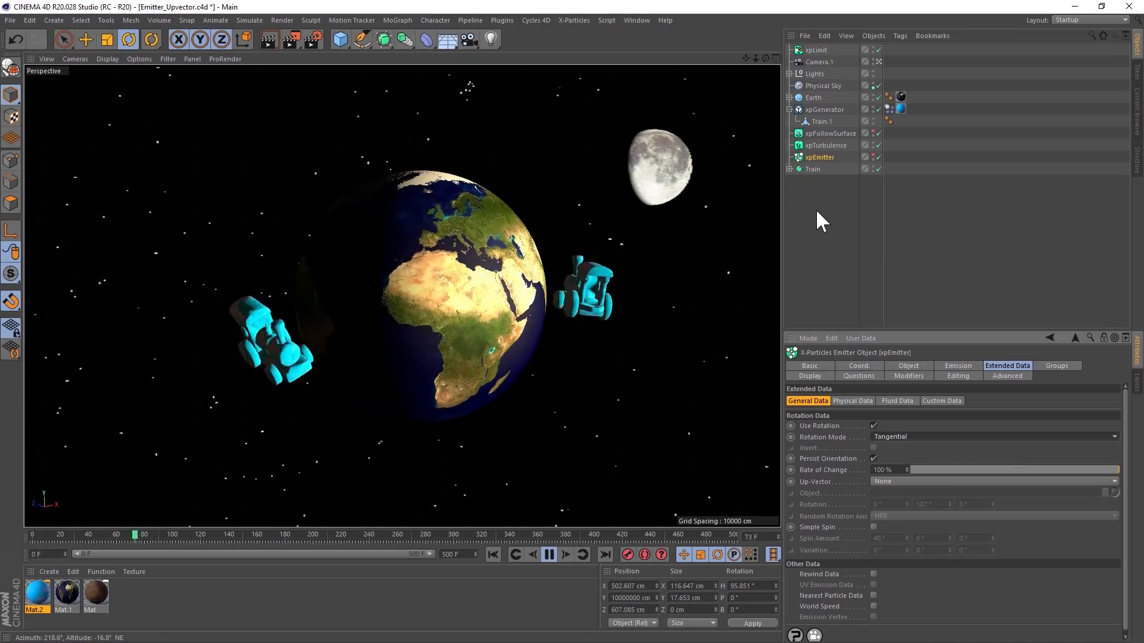
{"action": "left_click", "coordinate": [884, 436]}
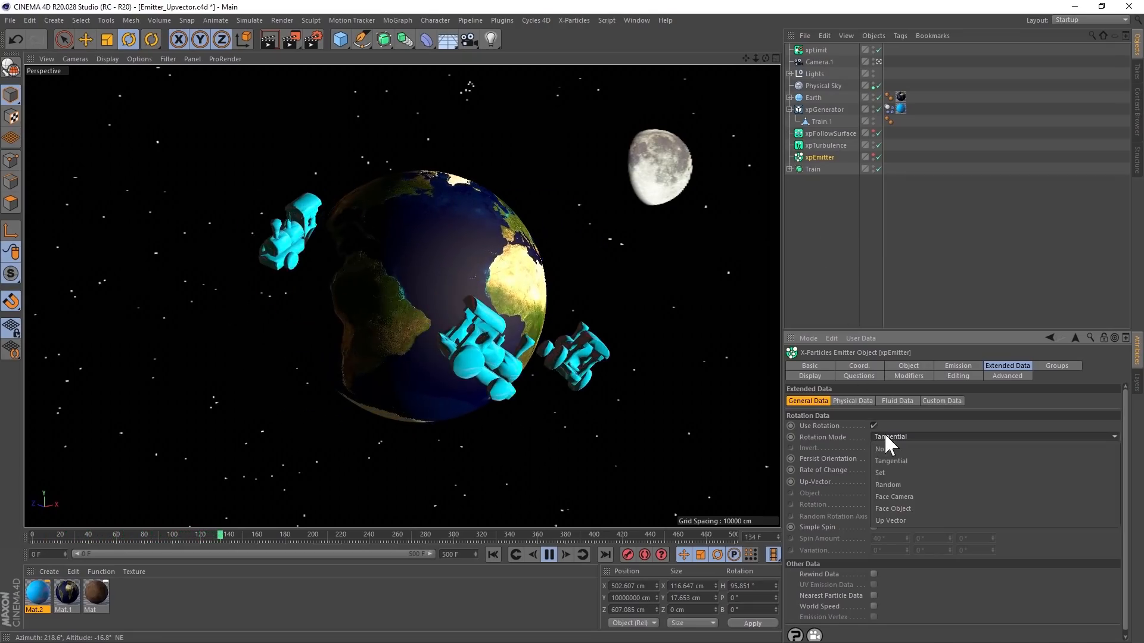
{"action": "left_click", "coordinate": [892, 519]}
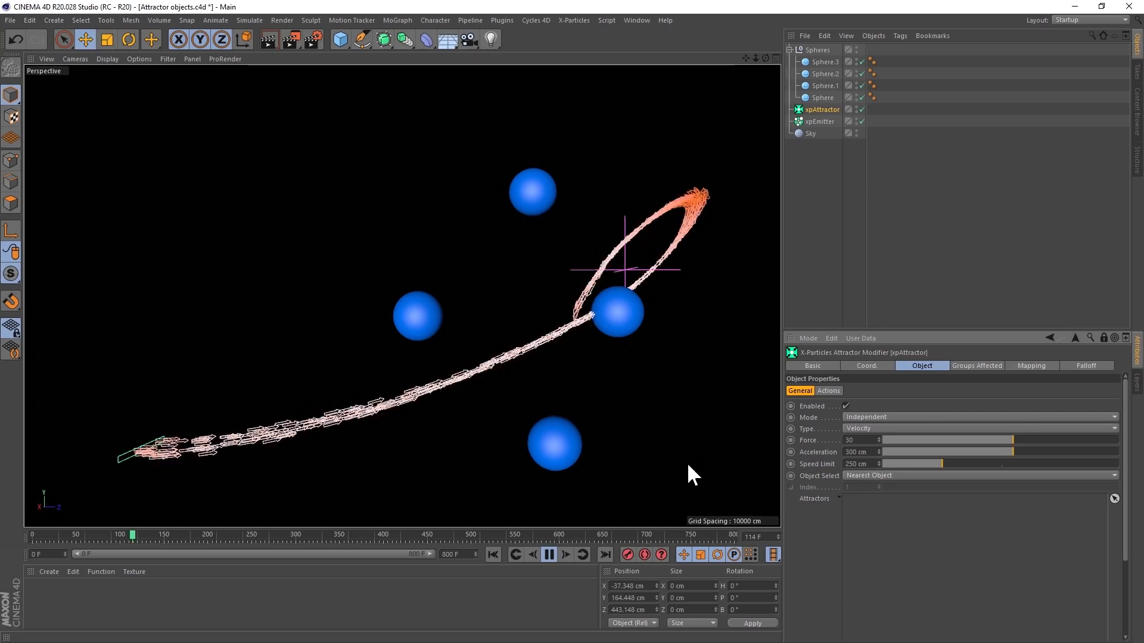
- Add Sphere, Sphere.1, Sphere.2 and Sphere.3 to xpAttractor's Attractors list
{"action": "left_click", "coordinate": [817, 60]}
{"action": "left_click", "coordinate": [817, 96], "text": "shift"}
{"action": "left_click_drag", "start_coordinate": [821, 94], "coordinate": [828, 405]}
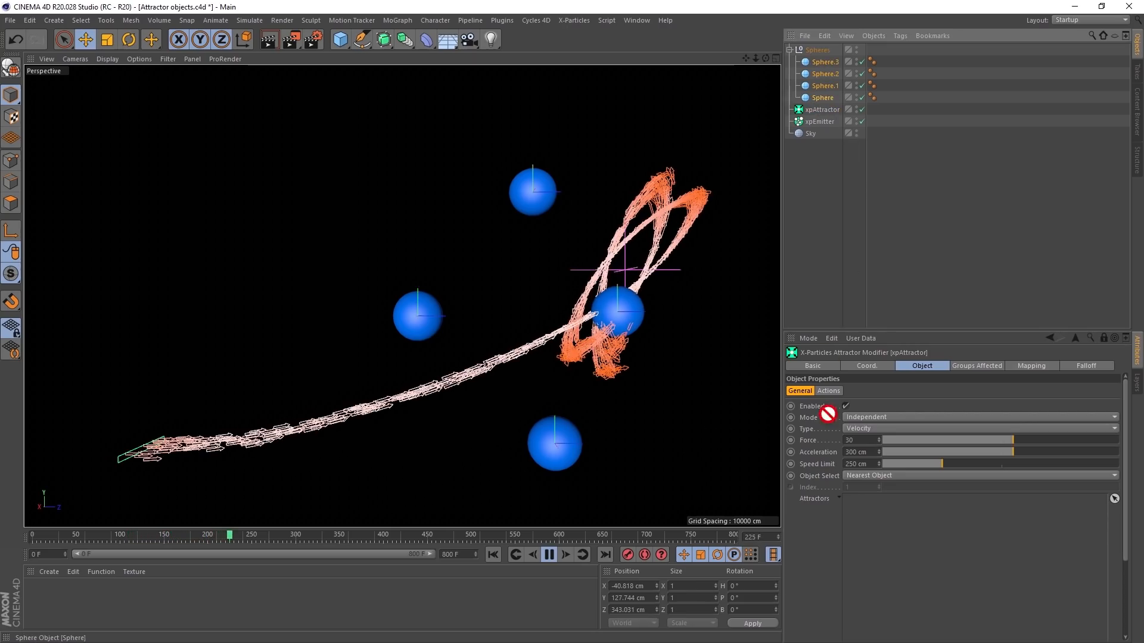
{"action": "left_click_drag", "start_coordinate": [863, 519], "coordinate": [865, 521]}
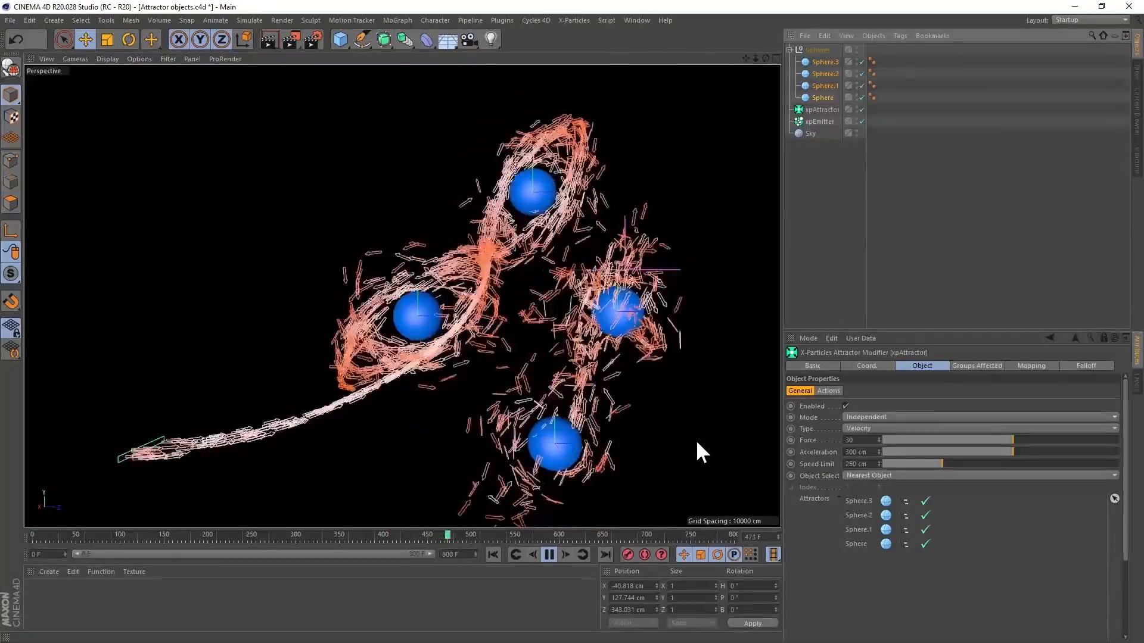
- Try the Furthest Object and Average options for xpAttractor's Object Select during playback
{"action": "left_click", "coordinate": [871, 473]}
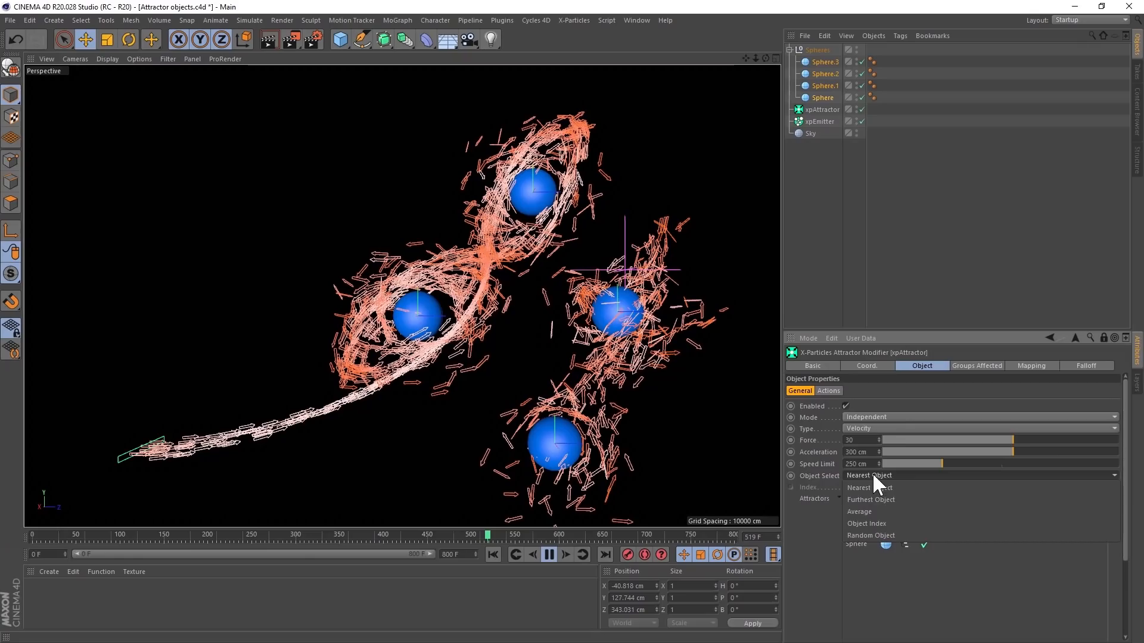
{"action": "left_click", "coordinate": [878, 493]}
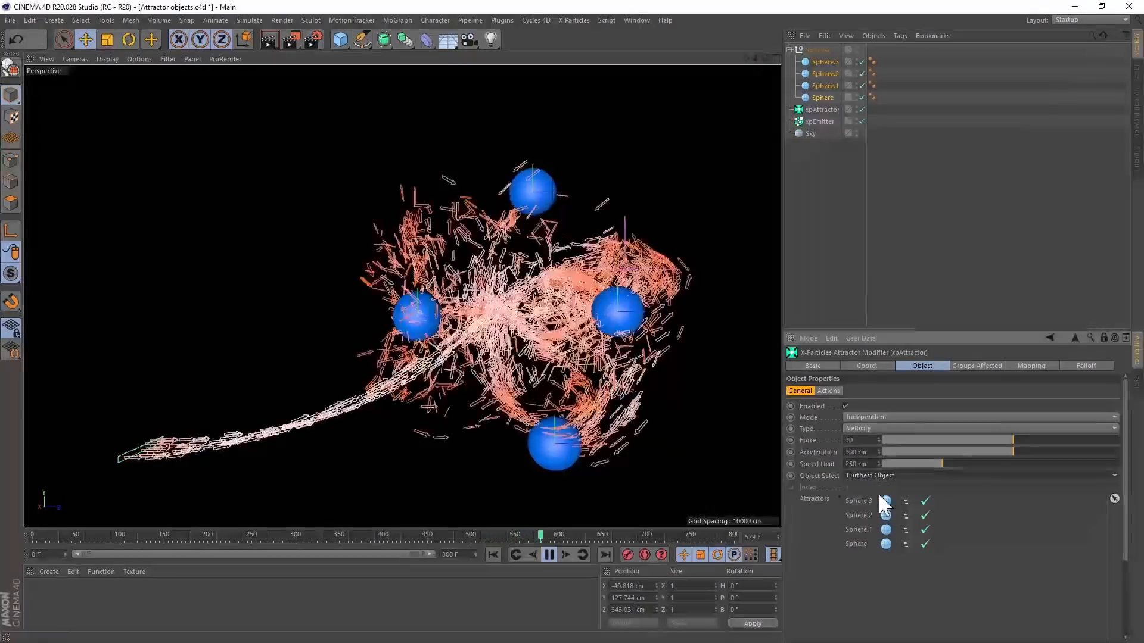
{"action": "left_click", "coordinate": [880, 475]}
{"action": "left_click", "coordinate": [878, 510]}
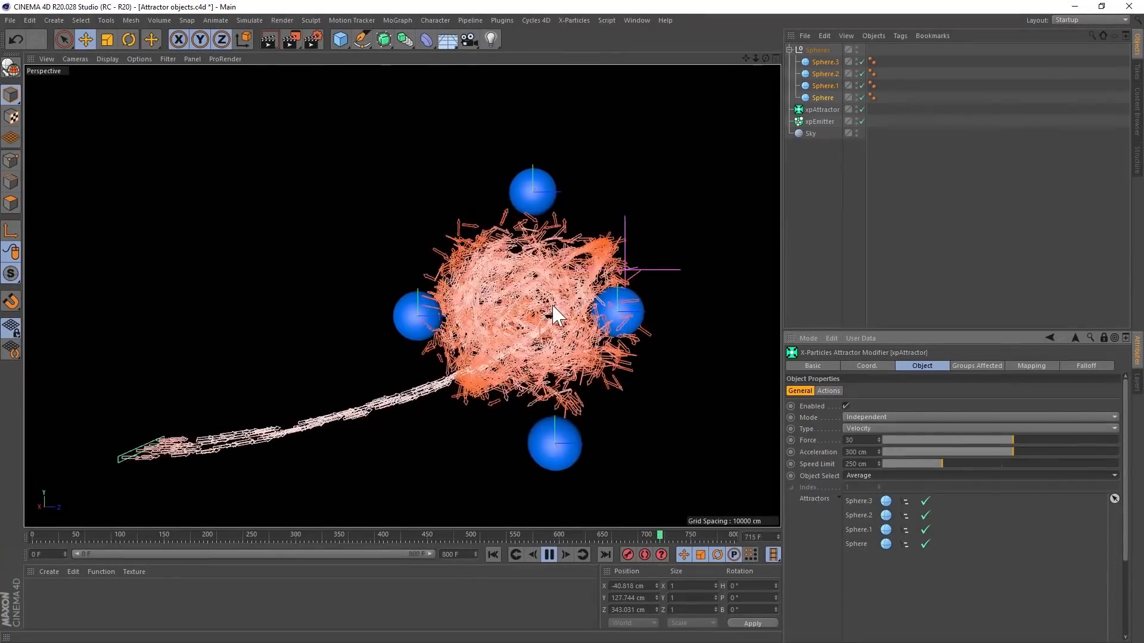
- Try Object Index selection on xpAttractor with Index raised stepwise to 4, and switch Object Select to Random Object
{"action": "left_click", "coordinate": [864, 476]}
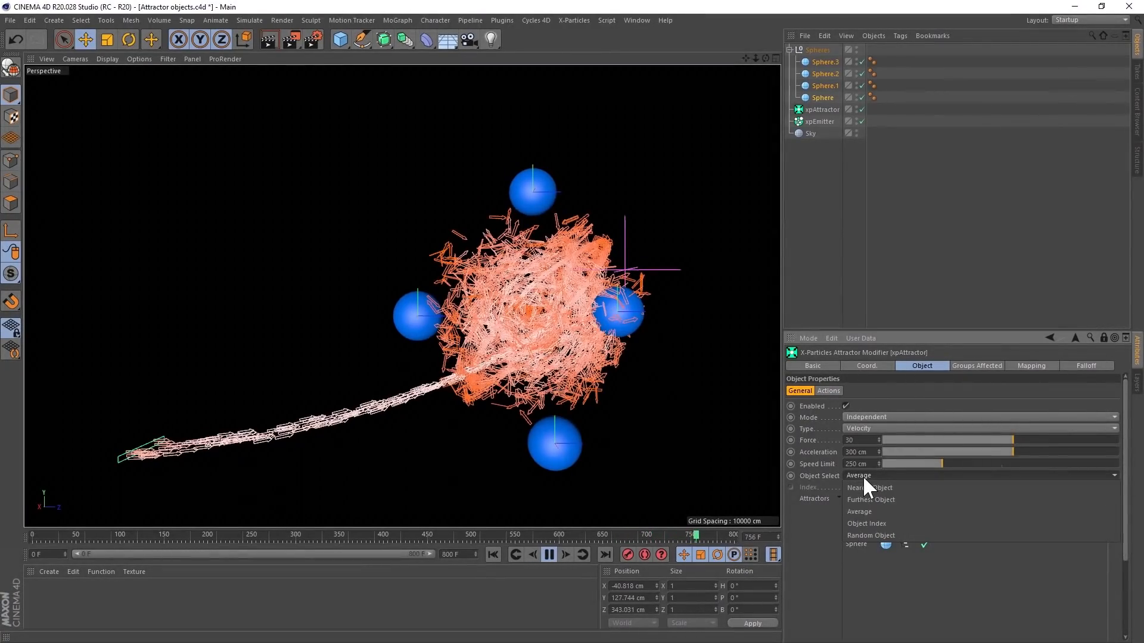
{"action": "left_click", "coordinate": [874, 522]}
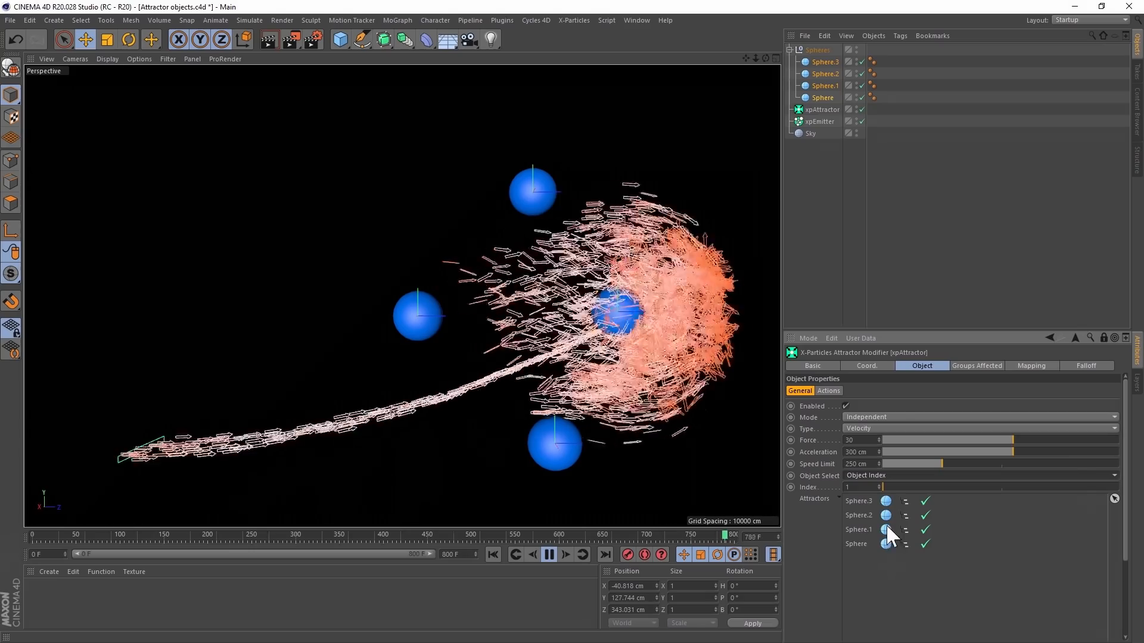
{"action": "left_click", "coordinate": [878, 485]}
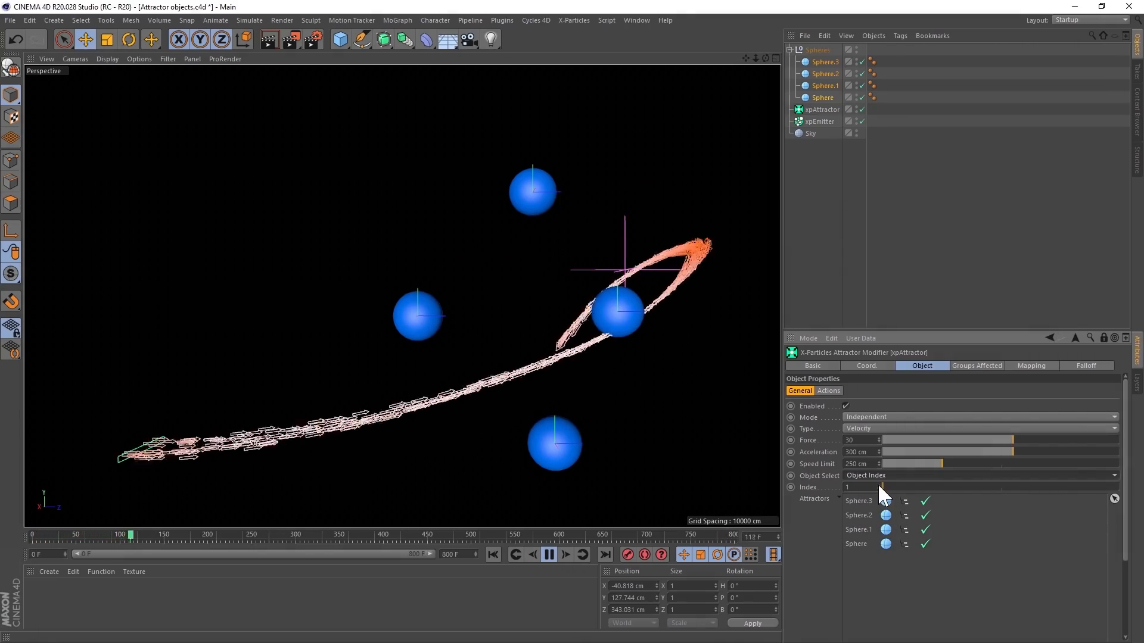
{"action": "left_click", "coordinate": [878, 484]}
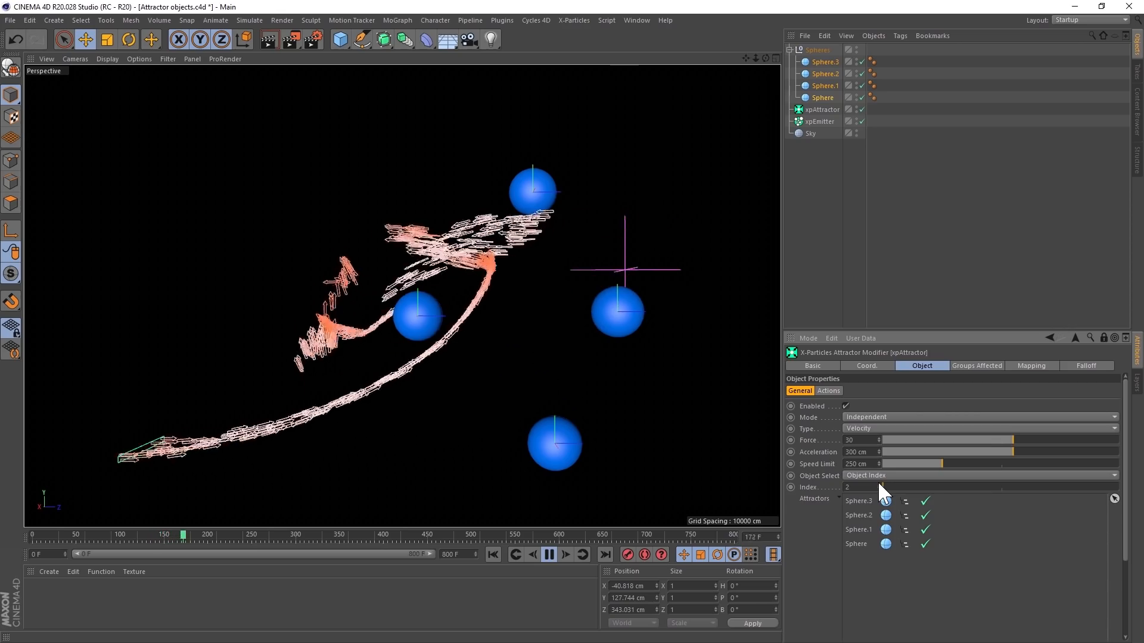
{"action": "left_click", "coordinate": [878, 484]}
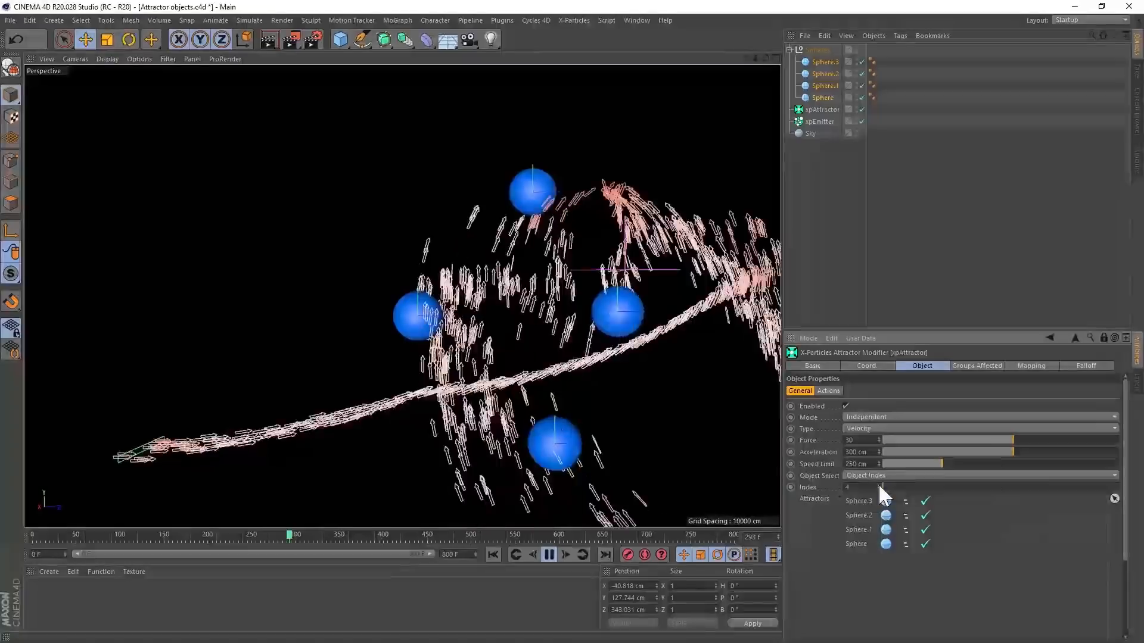
{"action": "left_click", "coordinate": [878, 475]}
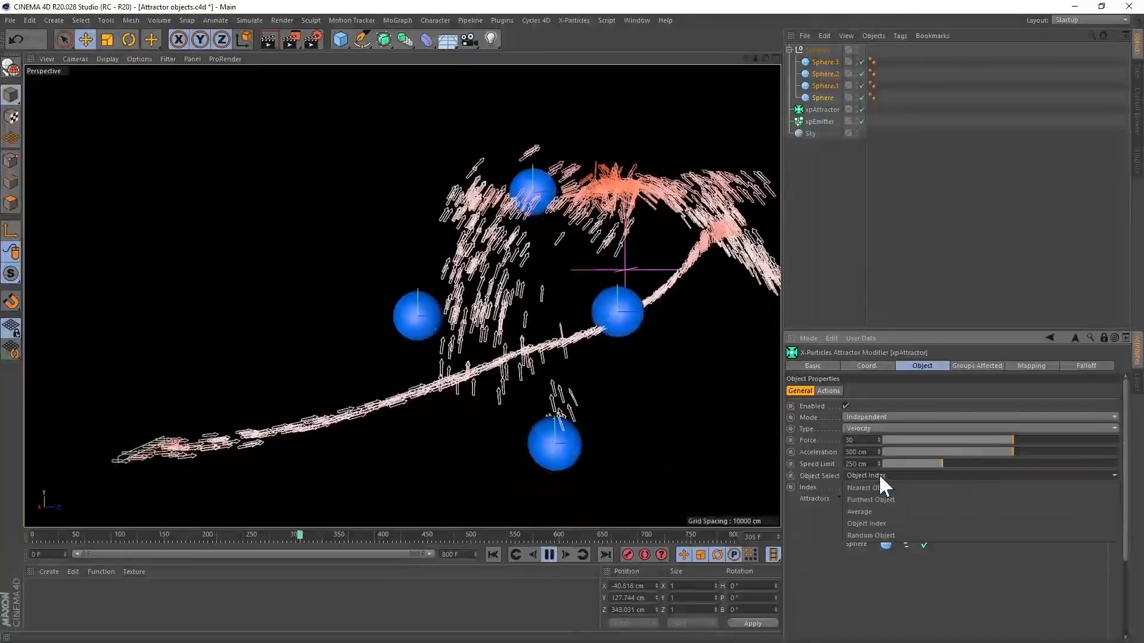
{"action": "left_click", "coordinate": [874, 535]}
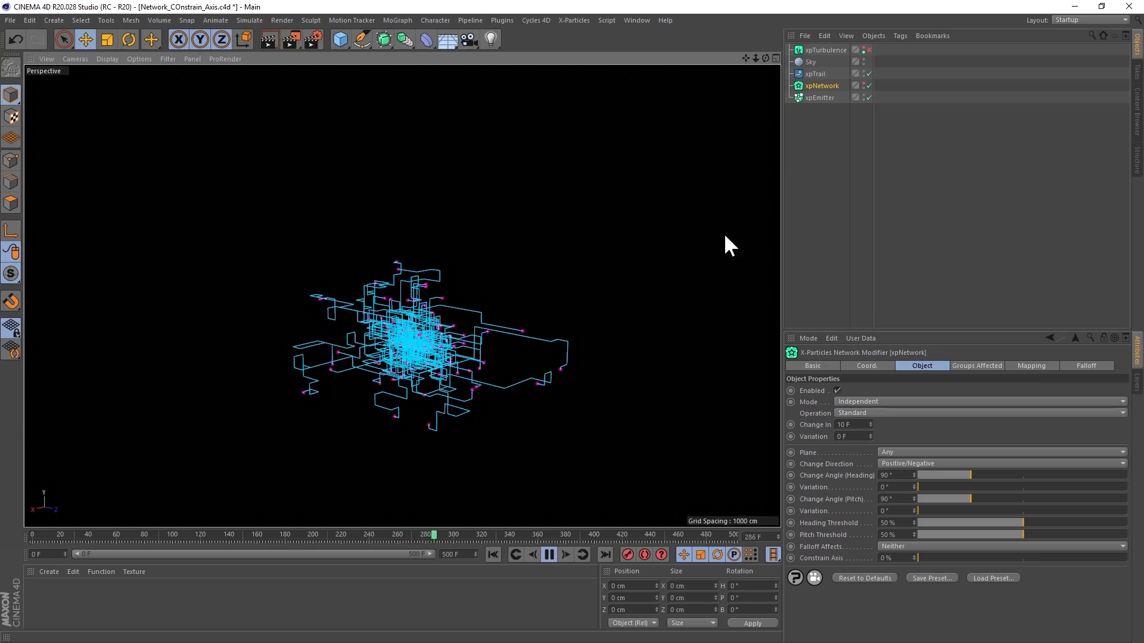
- Enable xpTurbulence for the network particles and pause the playback
{"action": "left_click", "coordinate": [870, 49]}
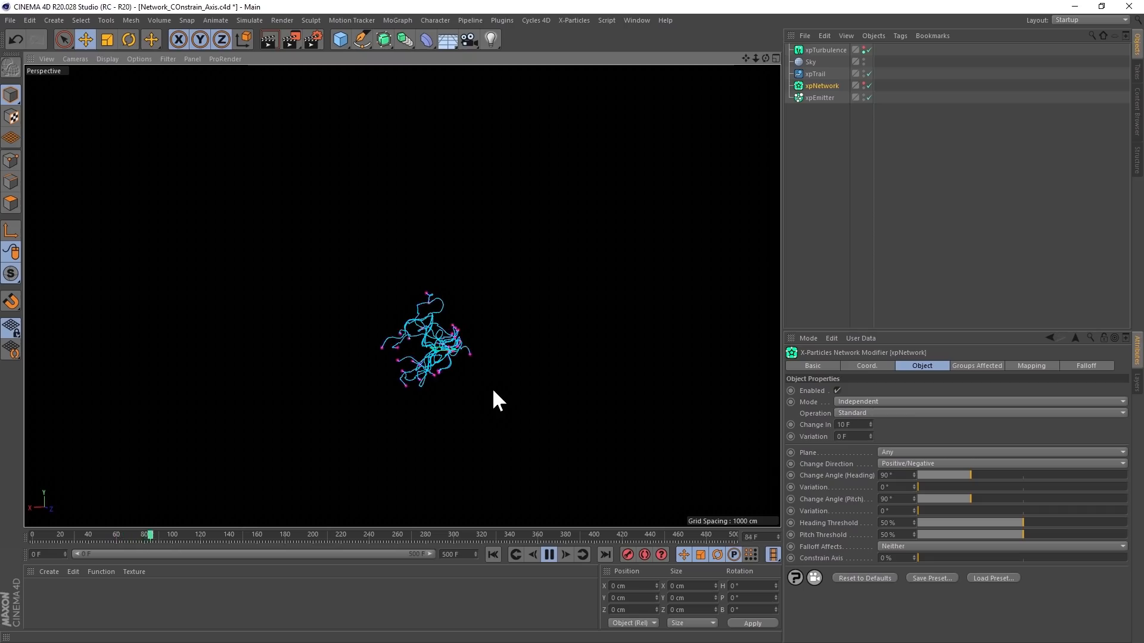
{"action": "left_click", "coordinate": [549, 554]}
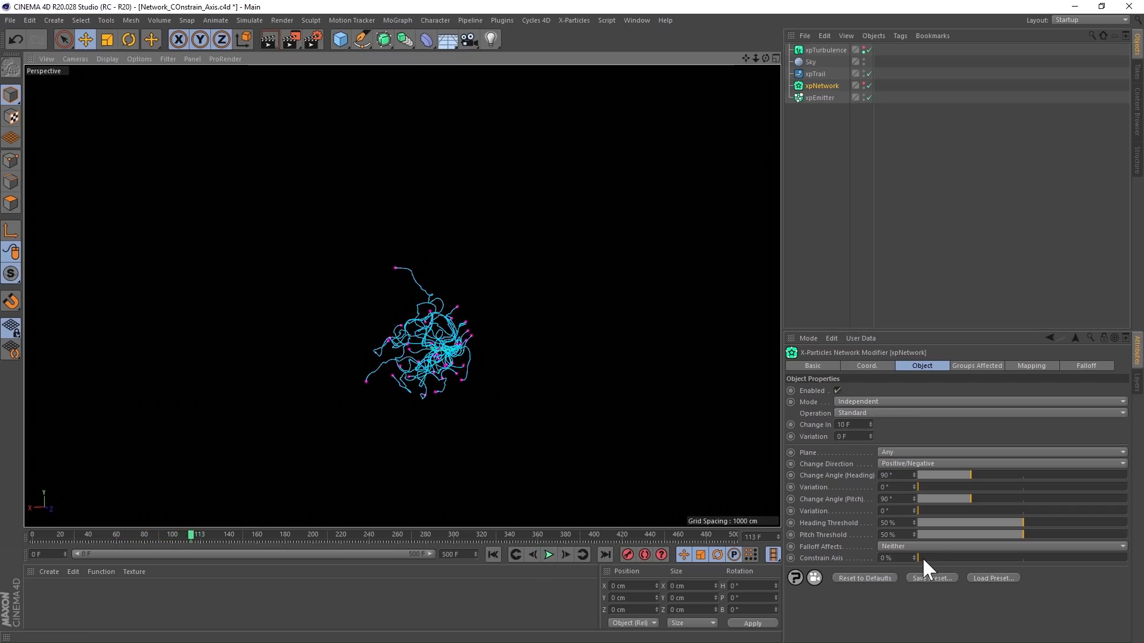
- Set xpNetwork's Constrain Axis to 100% and replay the simulation from the first frame
{"action": "left_click_drag", "start_coordinate": [921, 557], "coordinate": [988, 566]}
{"action": "left_click_drag", "start_coordinate": [1103, 578], "coordinate": [1135, 575]}
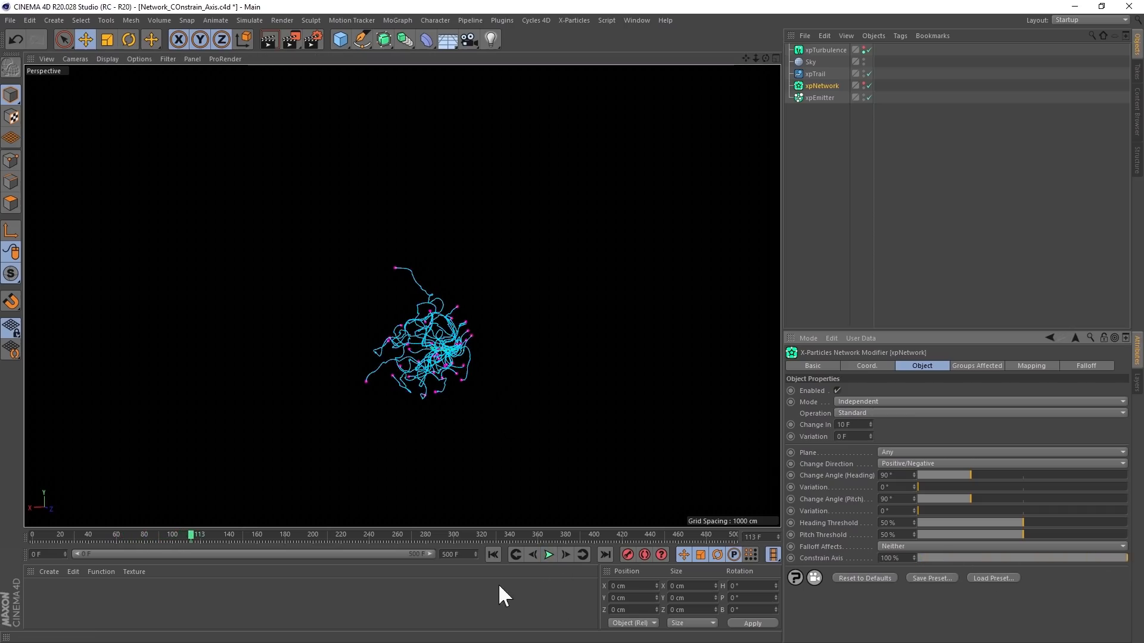
{"action": "left_click", "coordinate": [495, 555]}
{"action": "left_click", "coordinate": [549, 555]}
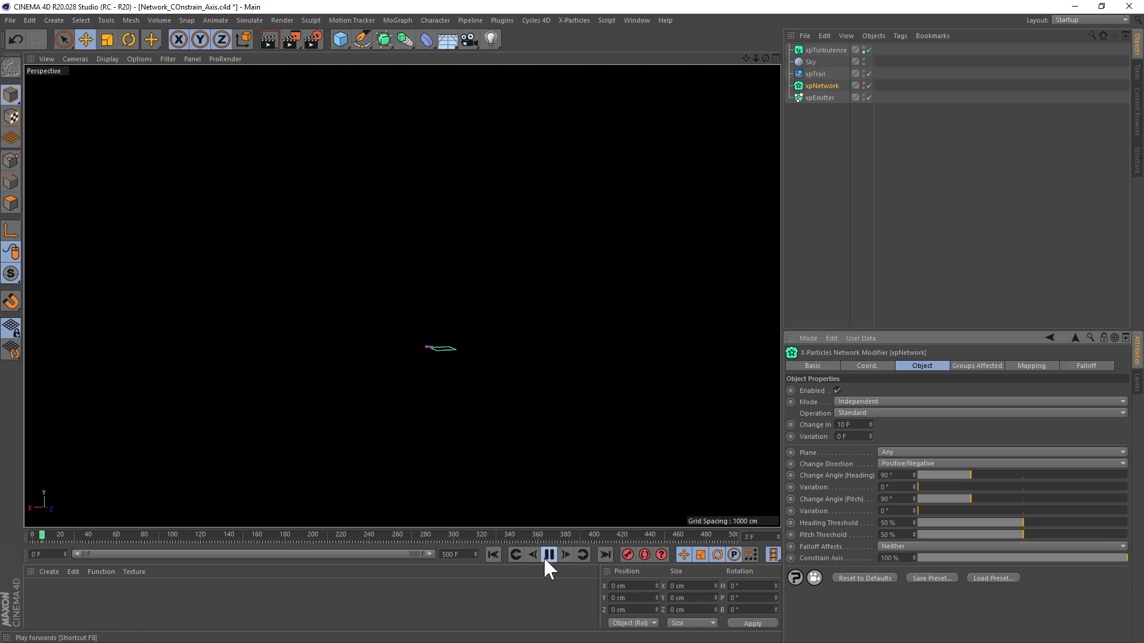